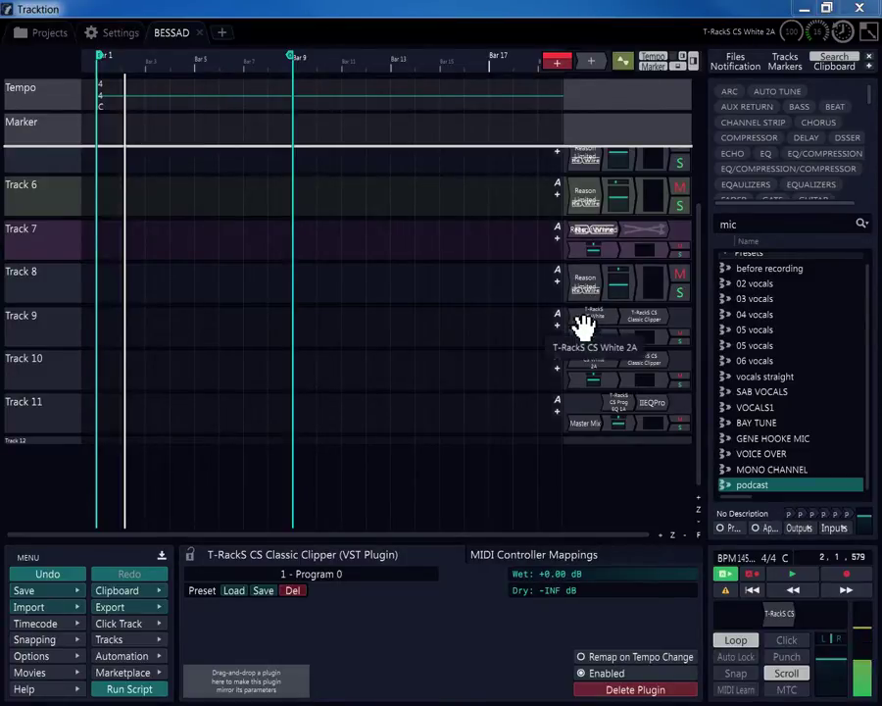
# - Open the list of available devices for the ReWire filter on the track above Track 6
pyautogui.click(594, 166)
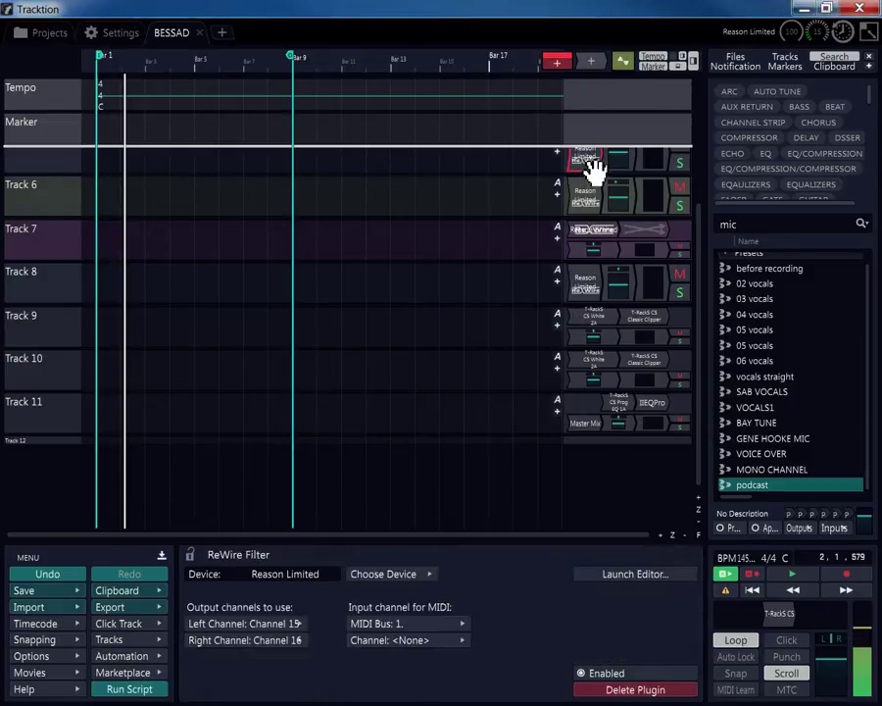
pyautogui.click(405, 572)
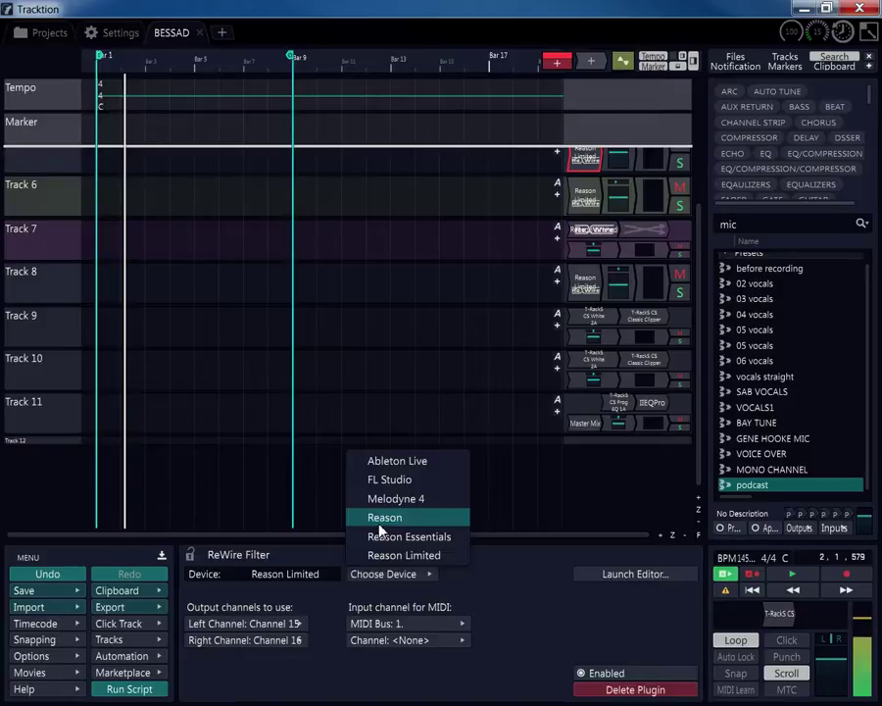
# - Insert a new empty track directly below Track 7 and select only that track
pyautogui.click(29, 233)
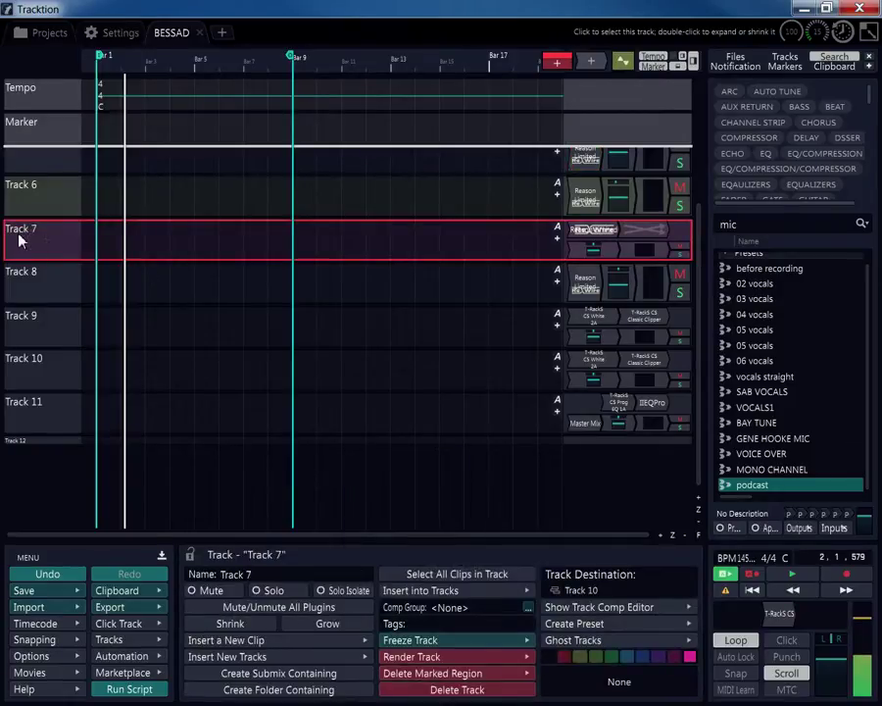
pyautogui.hotkey('ctrl', 't')
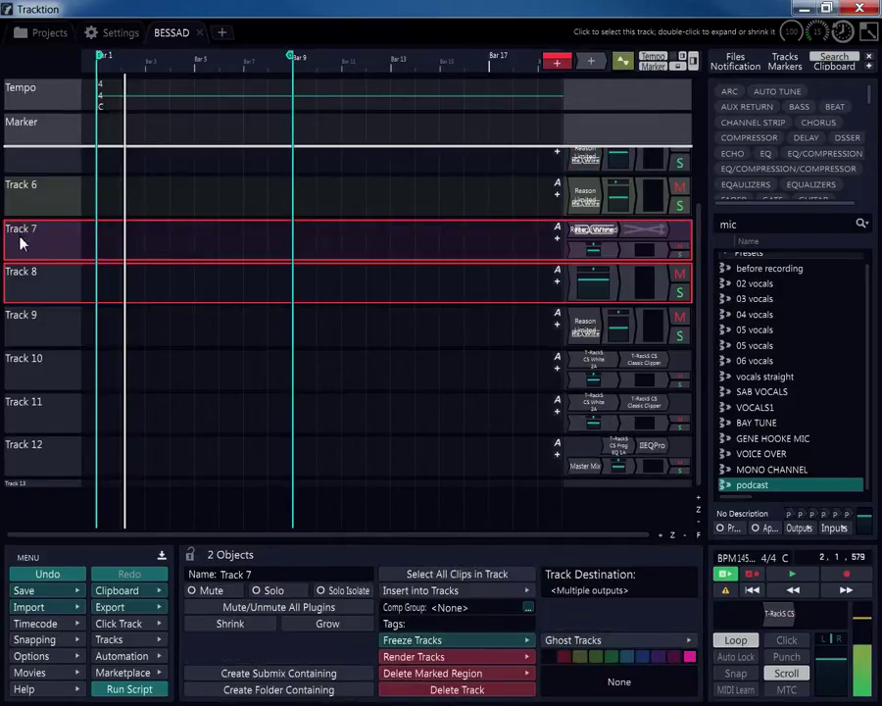
pyautogui.click(21, 269)
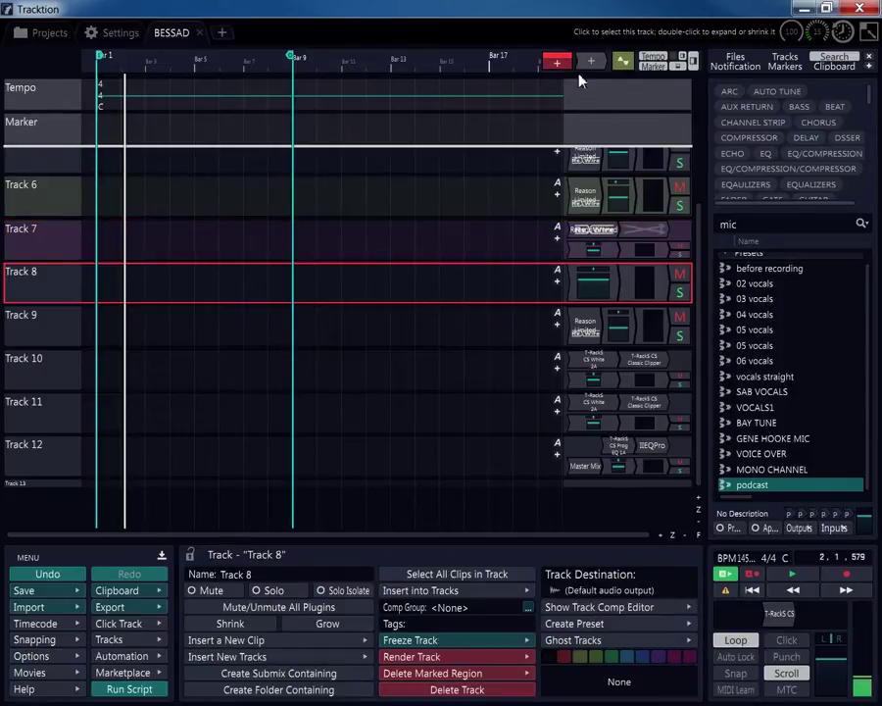
# - Add a ReWire plugin to the new Track 8 and set its device to Reason
pyautogui.moveTo(590, 60); pyautogui.dragTo(588, 152)
pyautogui.moveTo(564, 287); pyautogui.dragTo(561, 286)
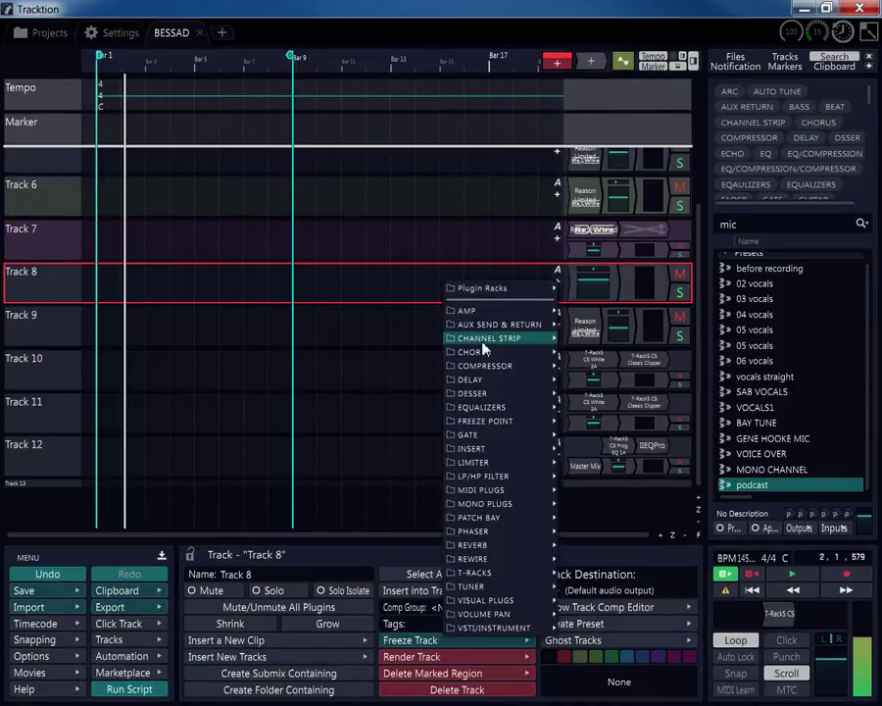
pyautogui.moveTo(480, 339)
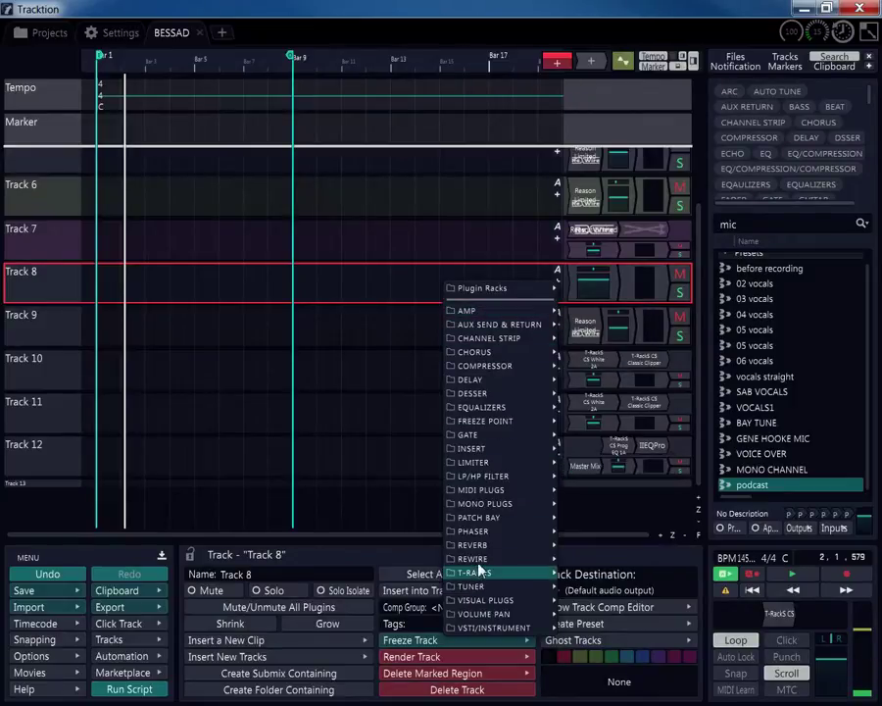
pyautogui.moveTo(497, 557)
pyautogui.click(593, 557)
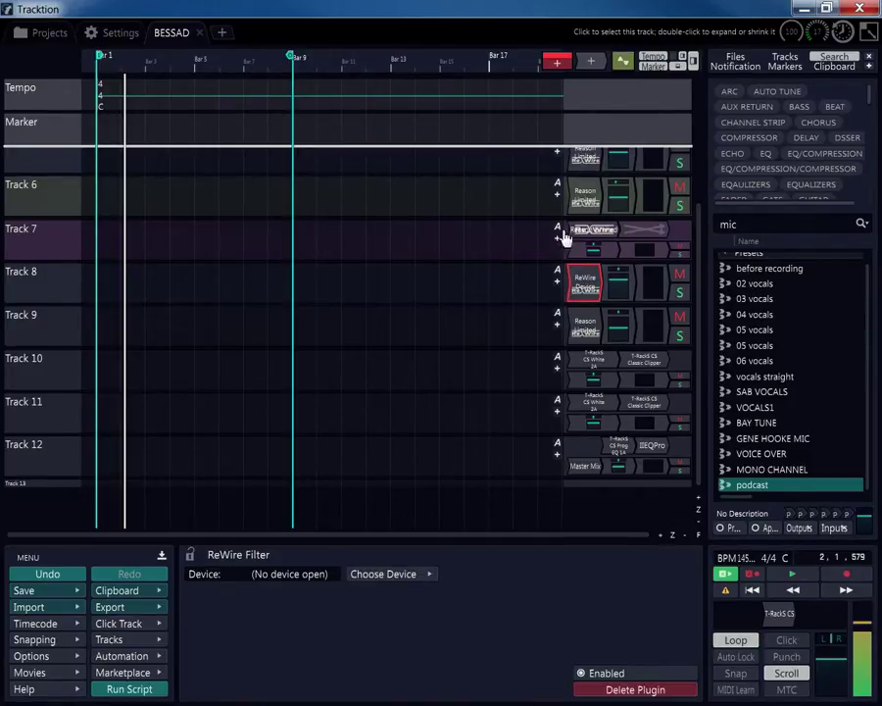
pyautogui.click(405, 576)
pyautogui.click(391, 525)
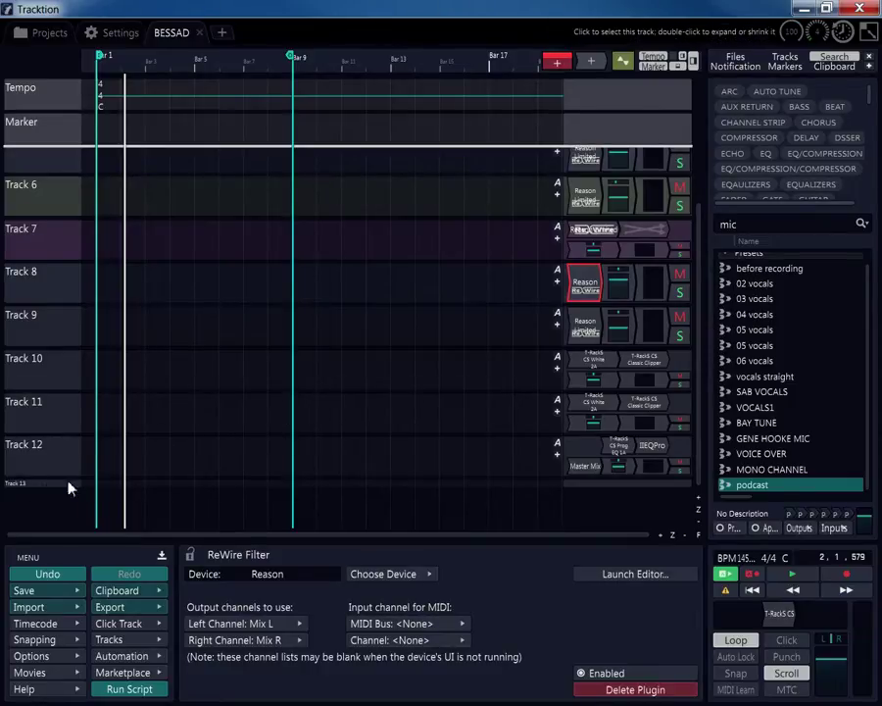
# - Launch the Reason editor from Track 8's ReWire filter and start Reason in Demo Mode
pyautogui.click(792, 574)
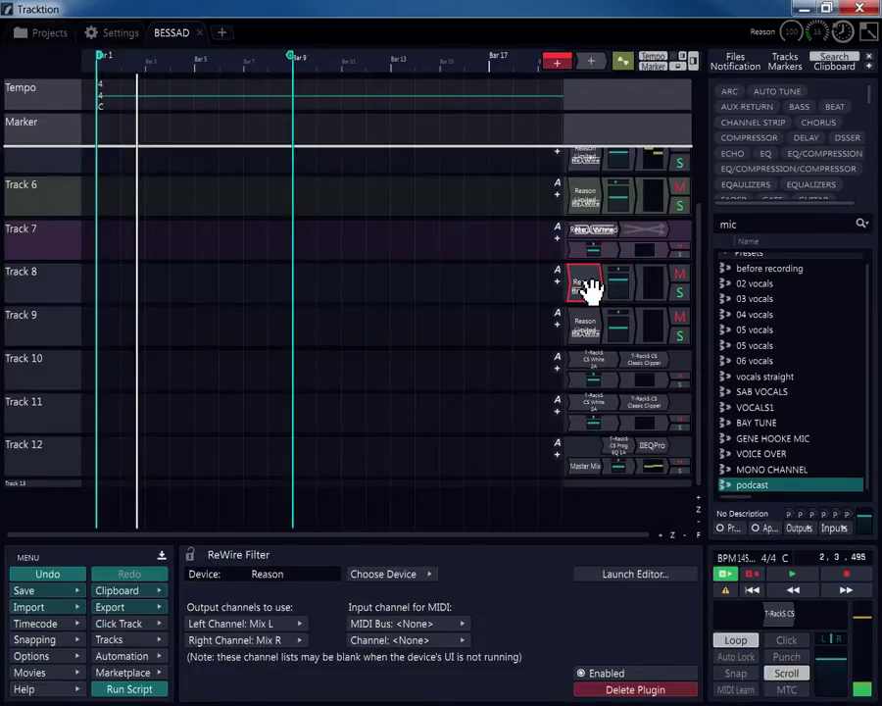
pyautogui.click(591, 577)
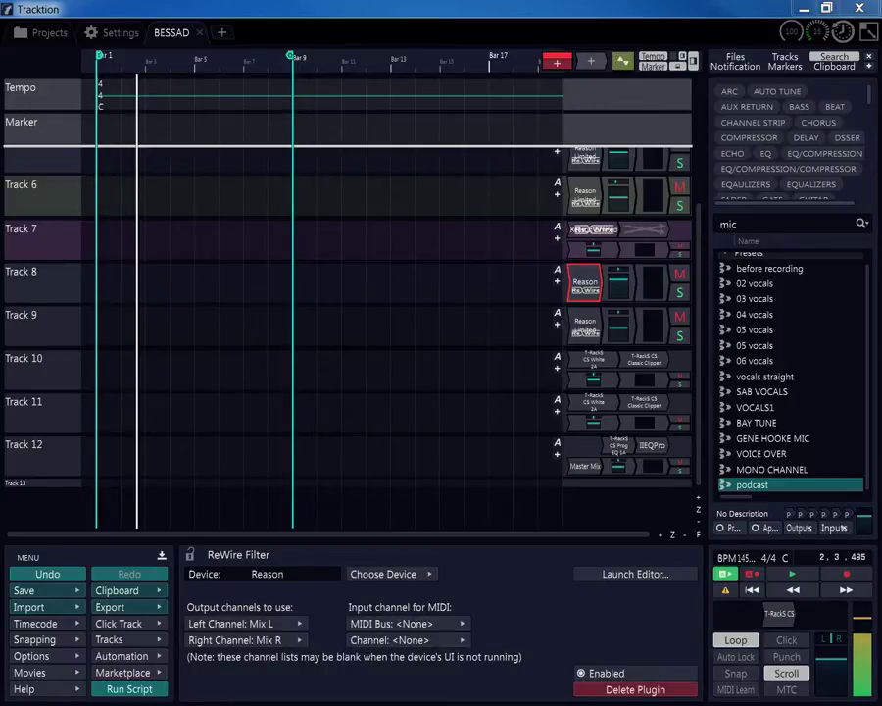
pyautogui.moveTo(135, 147); pyautogui.dragTo(523, 171)
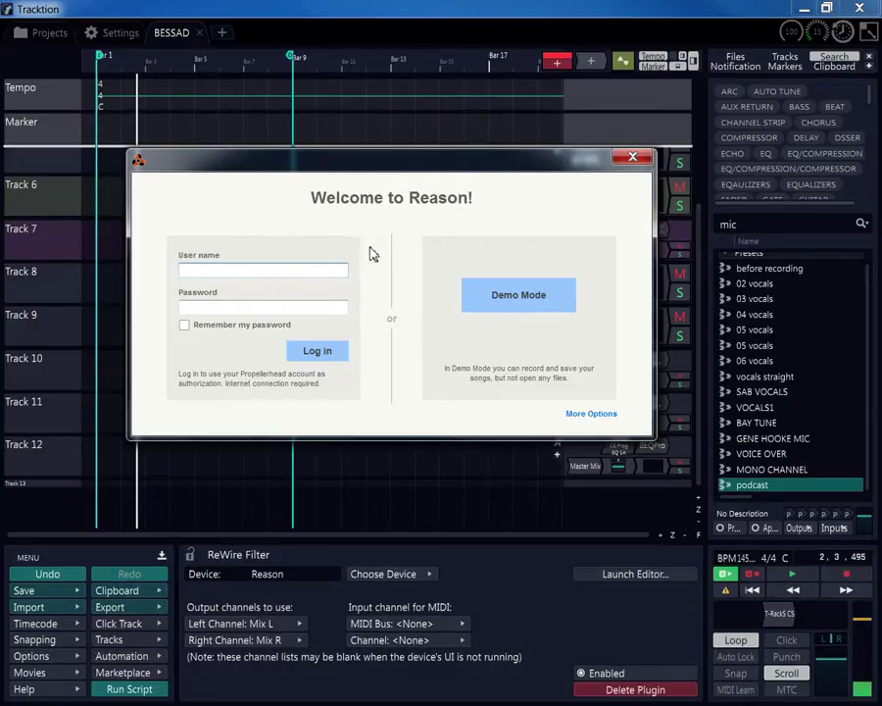
pyautogui.click(509, 296)
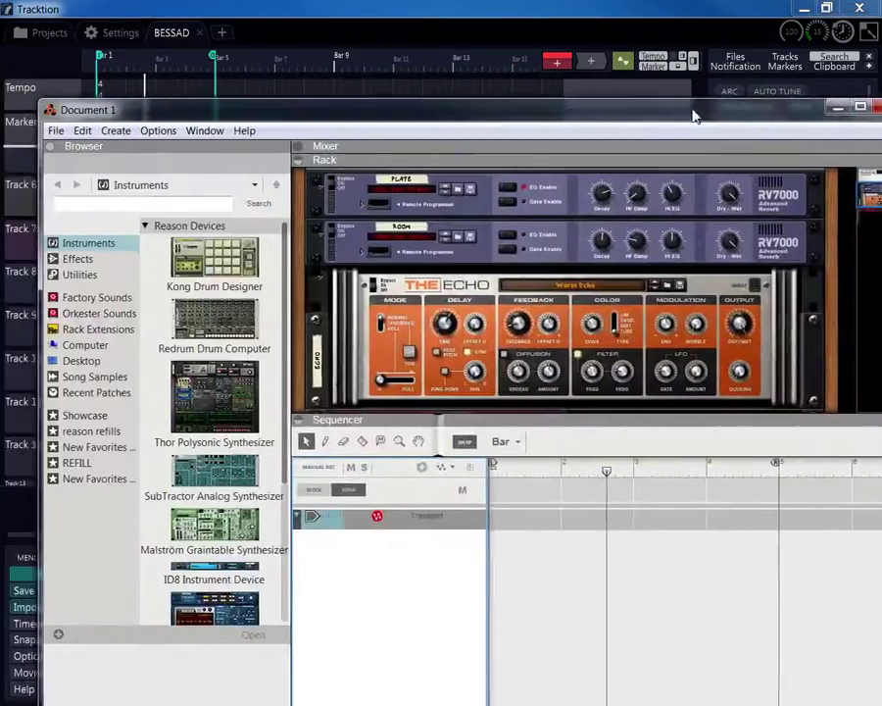
# - Narrow the Reason document window and move it down to uncover the Tracktion tracks
pyautogui.moveTo(693, 113); pyautogui.dragTo(615, 65)
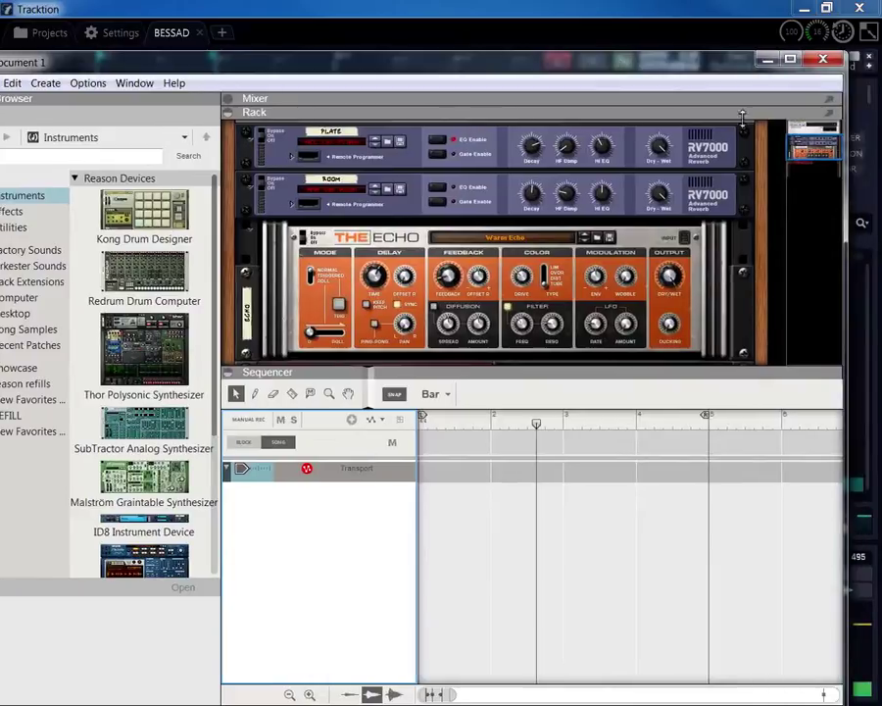
pyautogui.moveTo(847, 167); pyautogui.dragTo(728, 166)
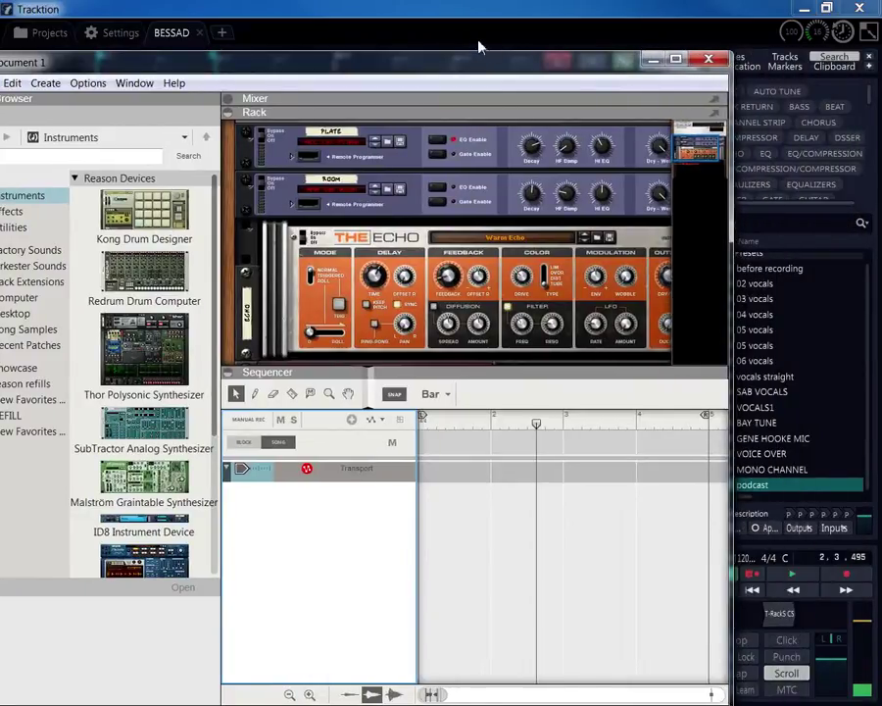
pyautogui.moveTo(486, 62); pyautogui.dragTo(604, 509)
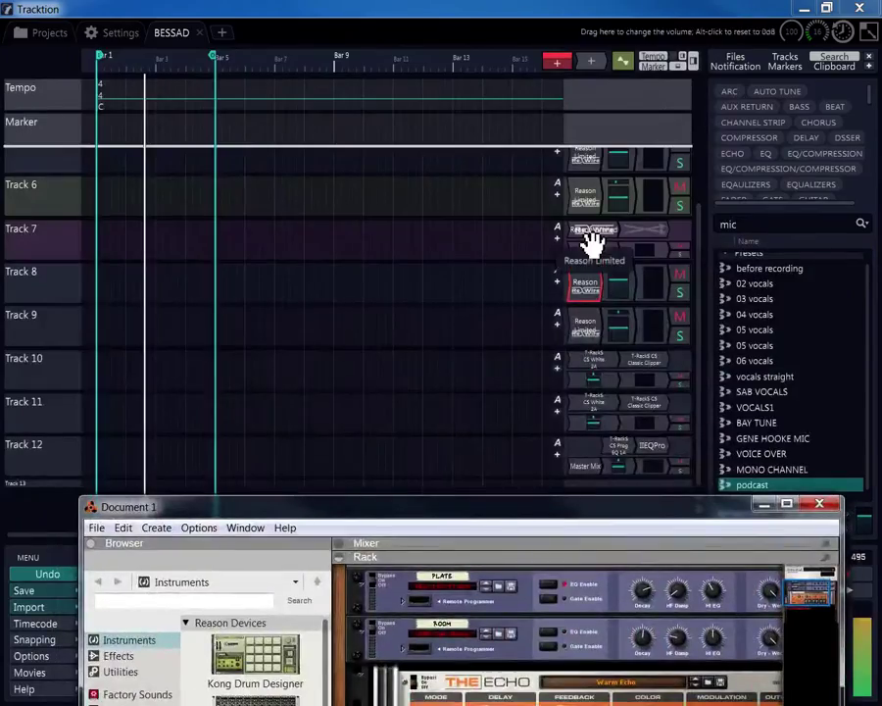
# - Compare the ReWire filter settings of Track 6 and Track 8
pyautogui.click(584, 180)
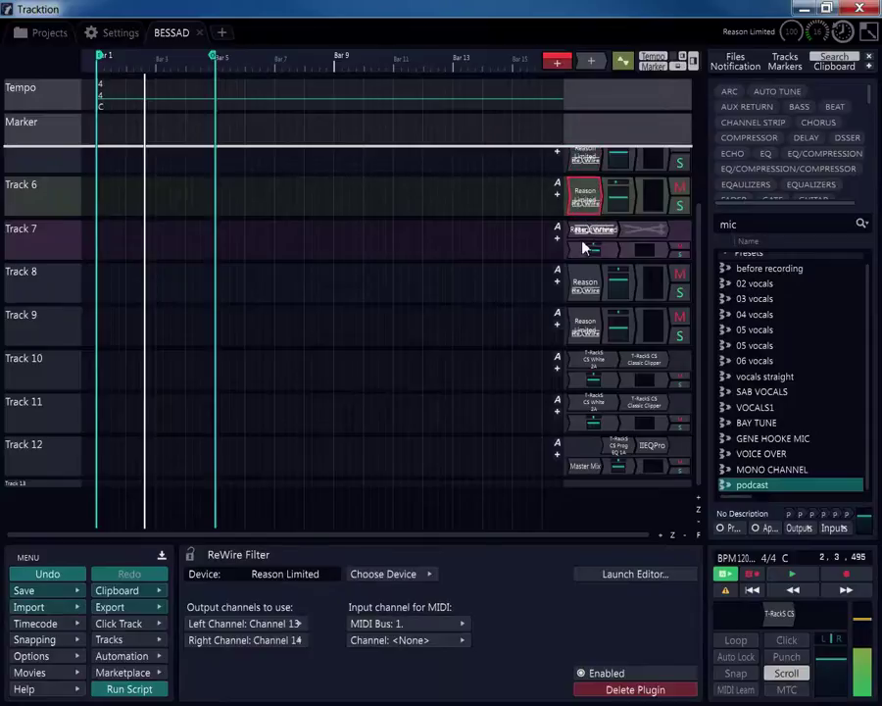
pyautogui.click(585, 286)
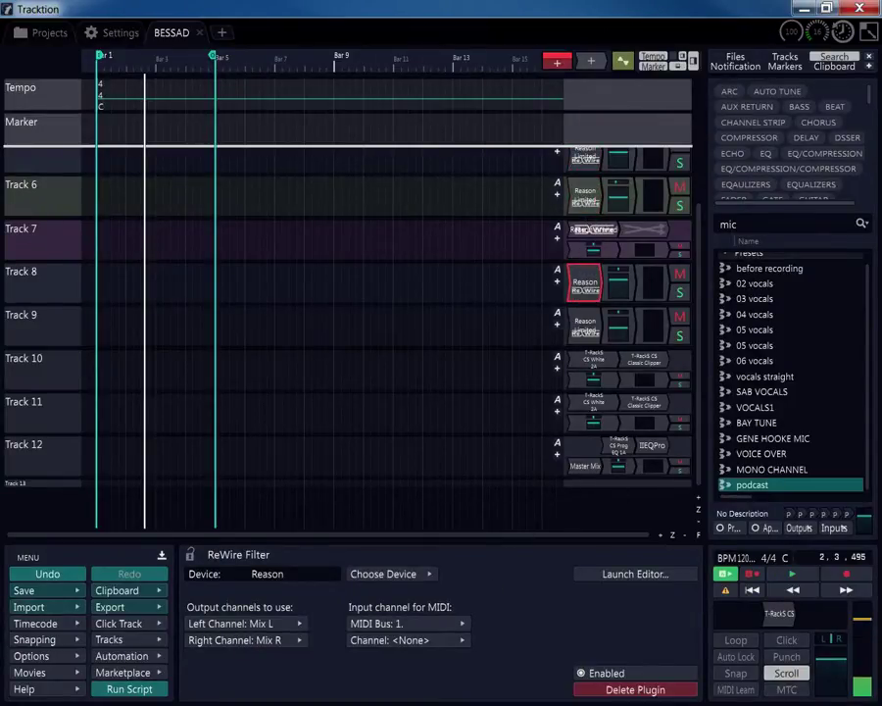
# - Bring the Reason window back up and browse its Instruments, REFILL, Orkester Sounds, Utilities and Effects categories
pyautogui.moveTo(617, 507); pyautogui.dragTo(576, 35)
pyautogui.scroll(-5, 256, 259)
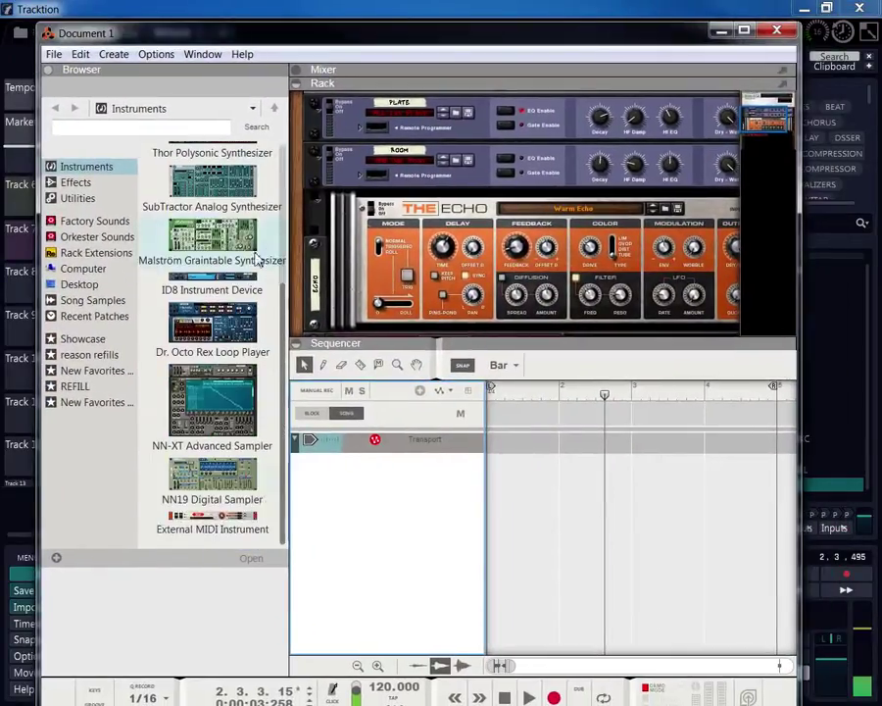
pyautogui.scroll(5, 257, 260)
pyautogui.scroll(-5, 147, 216)
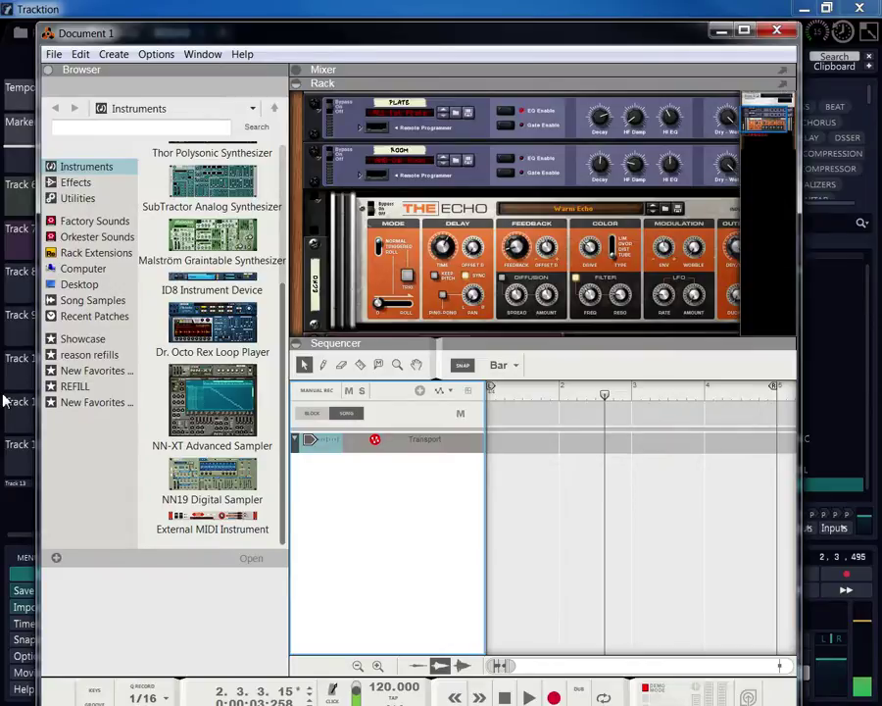
pyautogui.click(71, 387)
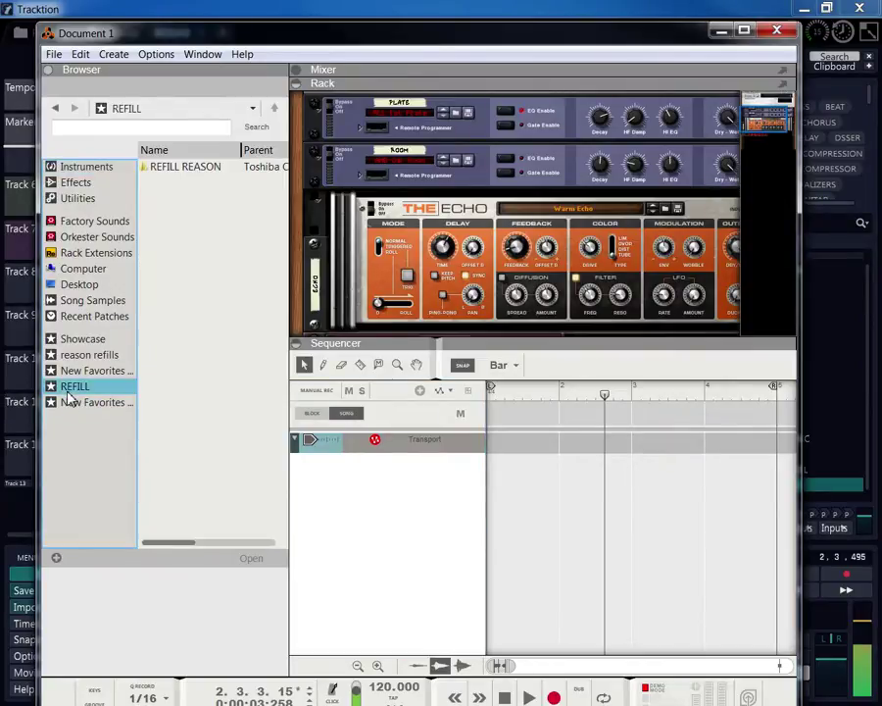
pyautogui.click(65, 238)
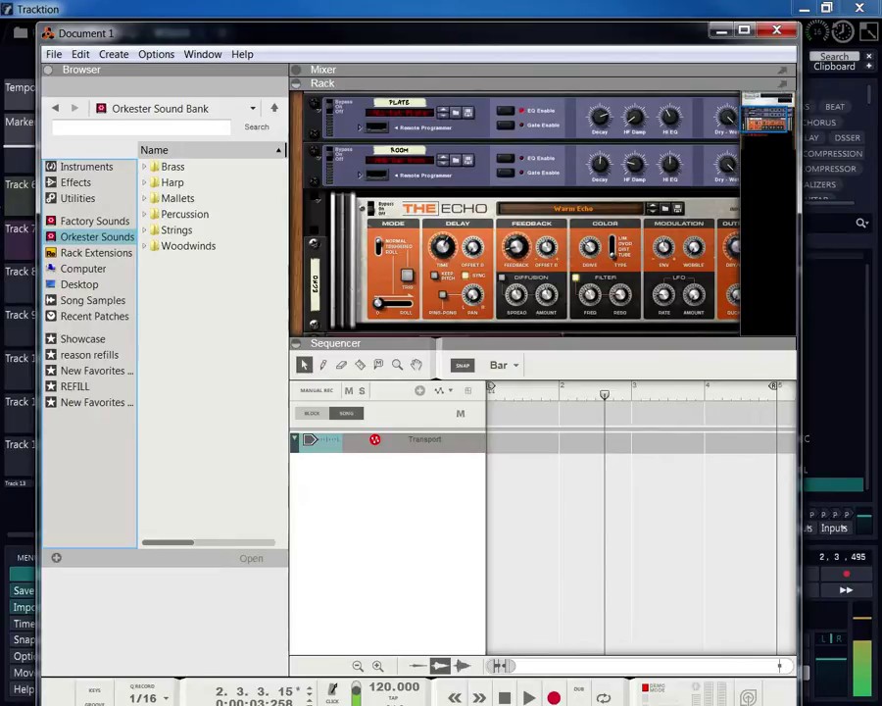
pyautogui.click(80, 197)
pyautogui.click(84, 183)
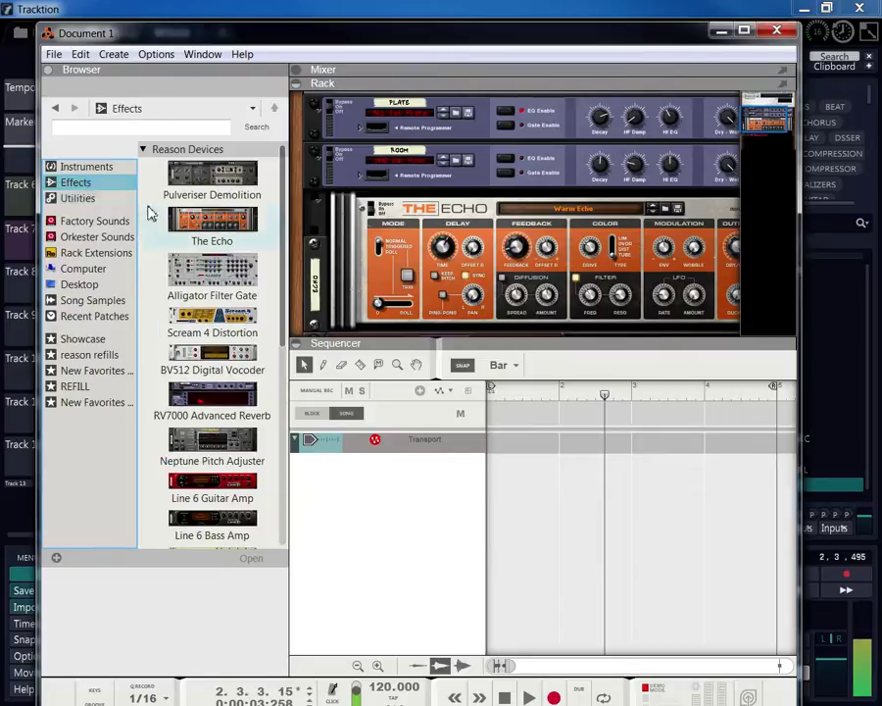
# - Return to Reason's Instruments category, select the Malström Graintable Synthesizer and look through the list of instrument devices
pyautogui.click(83, 168)
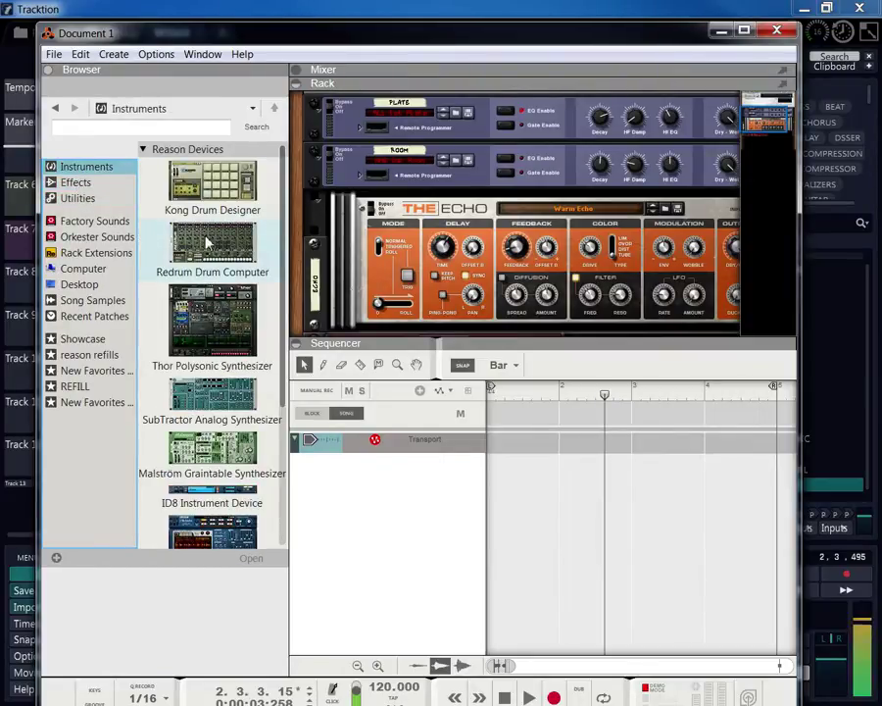
pyautogui.scroll(-3, 210, 304)
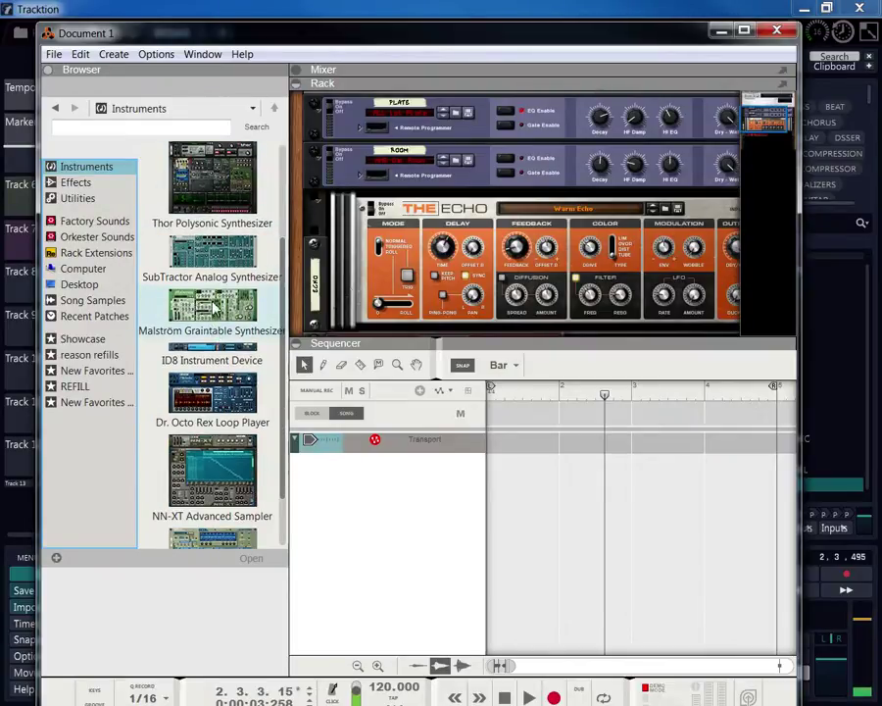
pyautogui.click(215, 307)
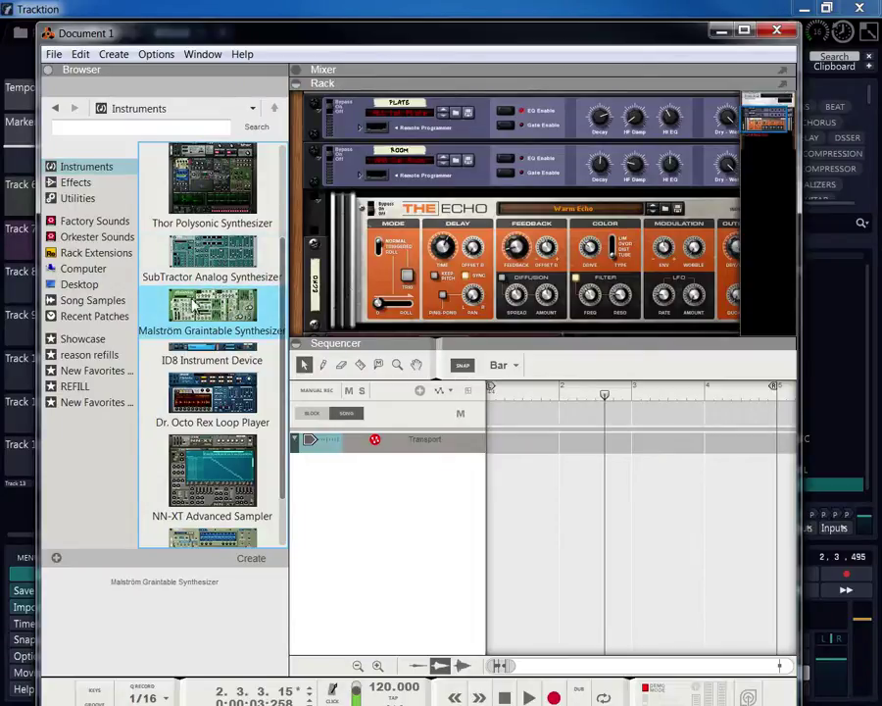
pyautogui.scroll(-2, 201, 294)
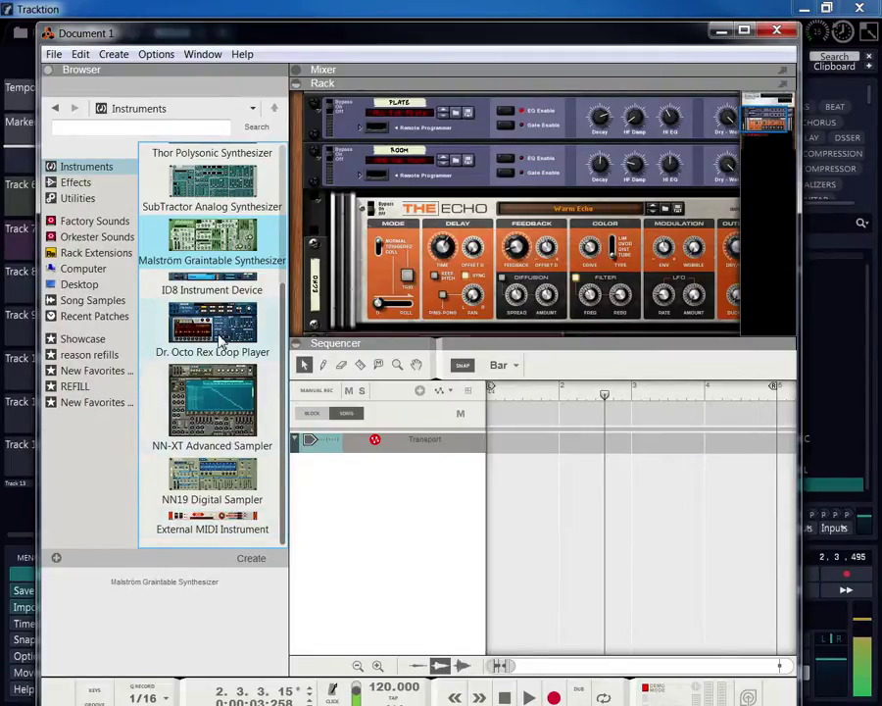
pyautogui.scroll(1, 220, 335)
pyautogui.scroll(-1, 218, 335)
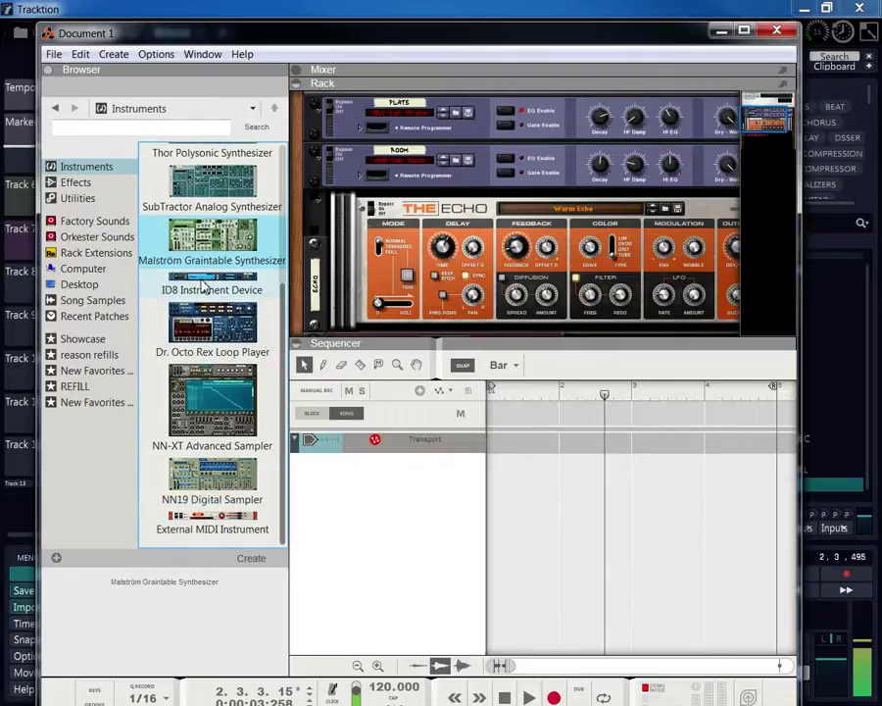
pyautogui.scroll(1, 202, 285)
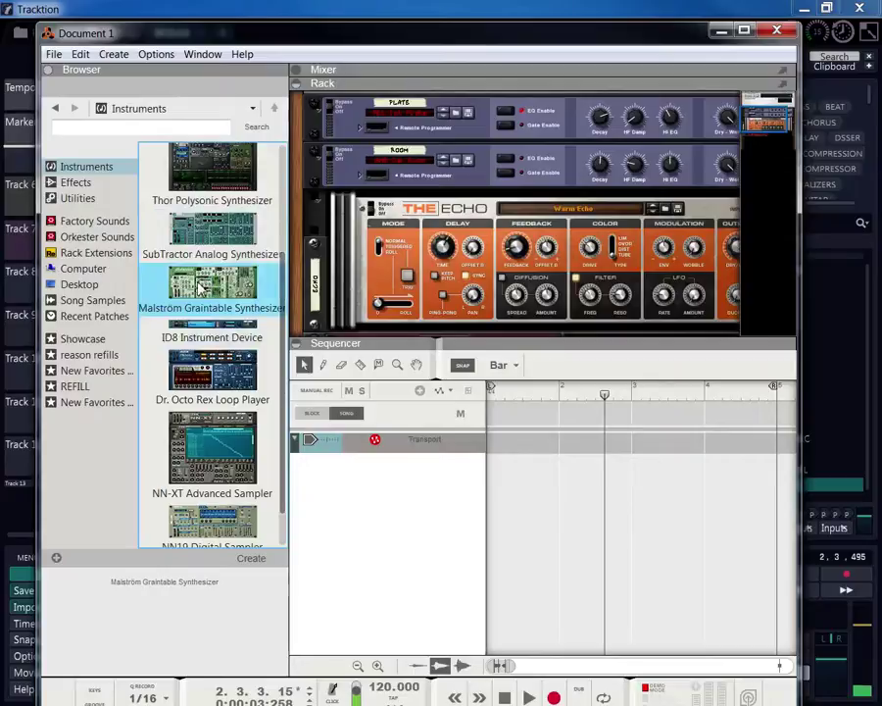
pyautogui.scroll(1, 196, 263)
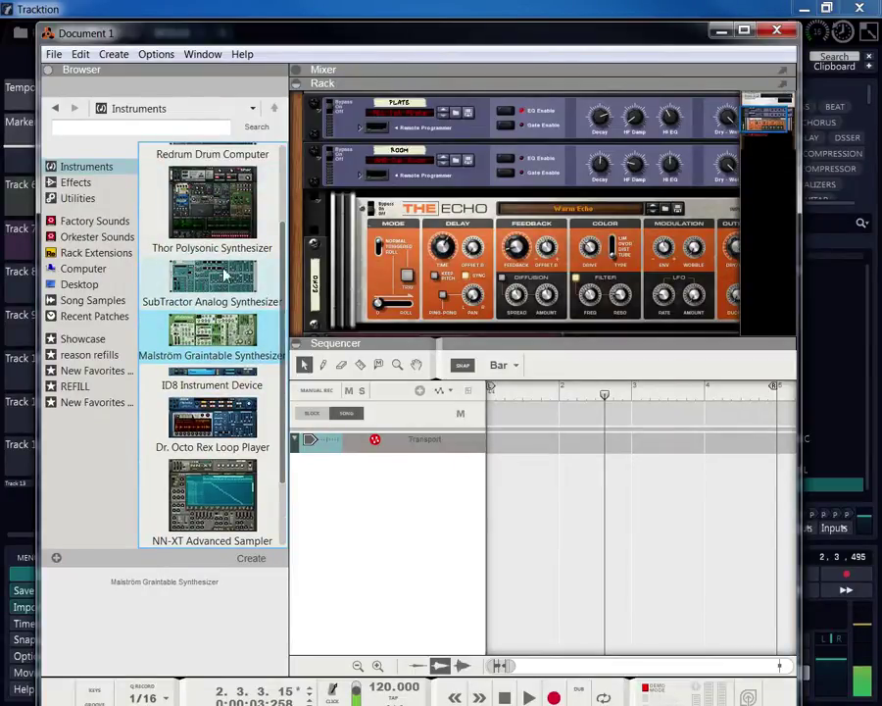
pyautogui.scroll(1, 192, 274)
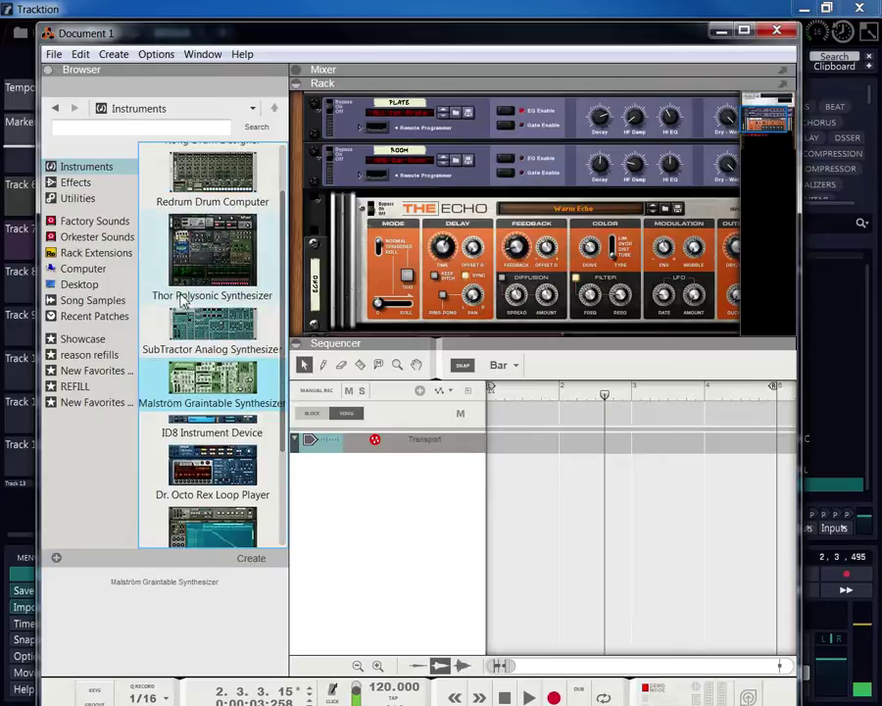
pyautogui.scroll(1, 182, 300)
pyautogui.scroll(1, 186, 294)
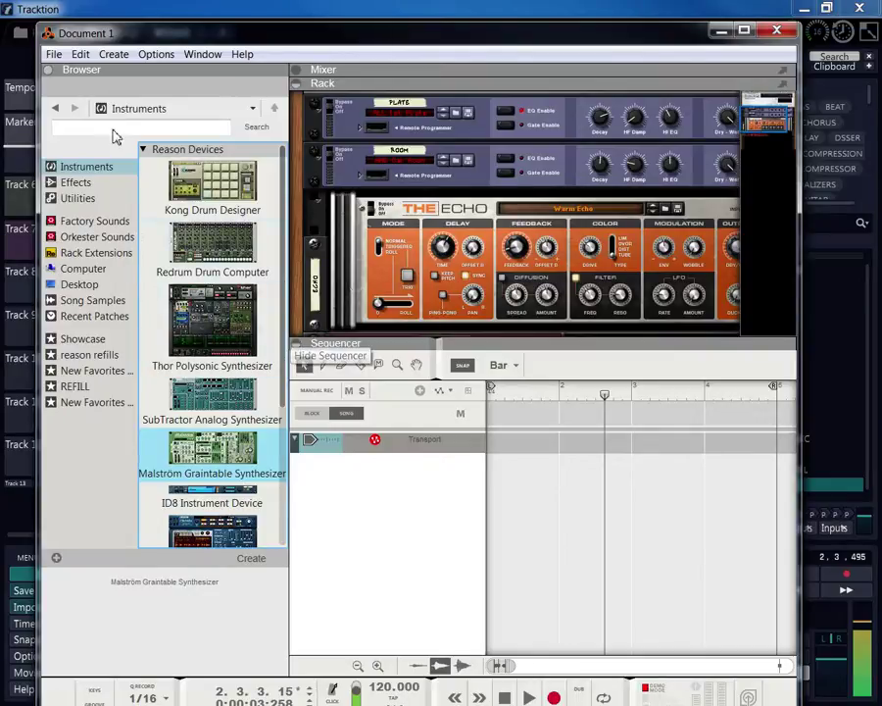
pyautogui.scroll(-3, 196, 308)
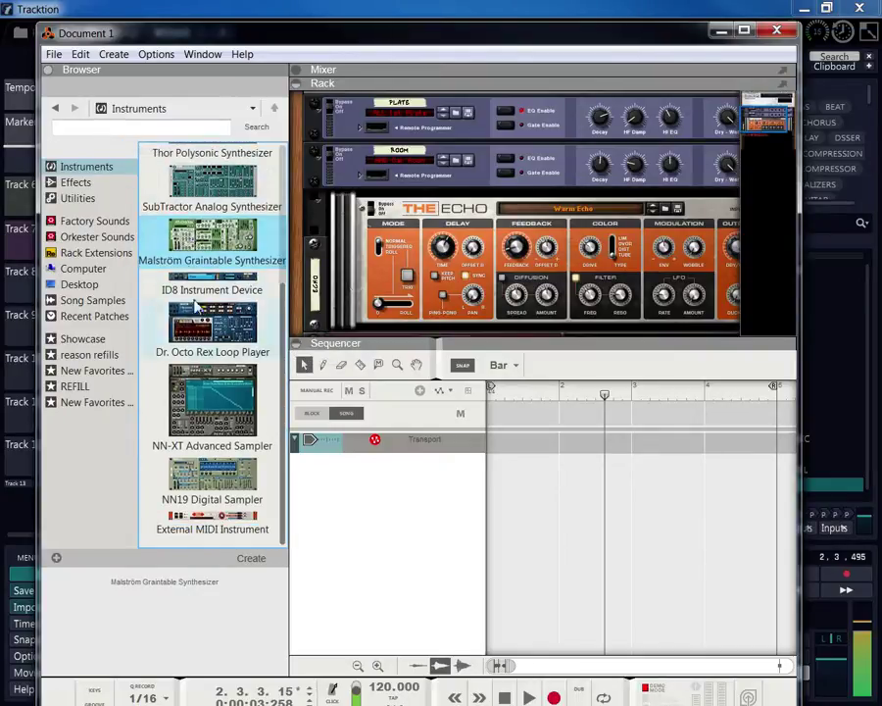
pyautogui.scroll(3, 196, 308)
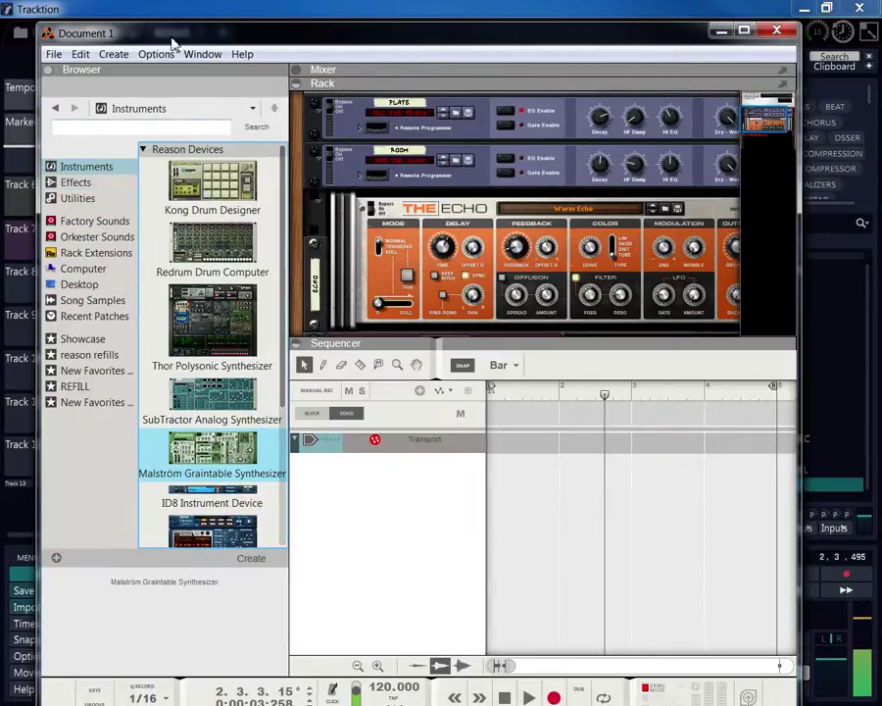
pyautogui.moveTo(176, 42); pyautogui.dragTo(184, 37)
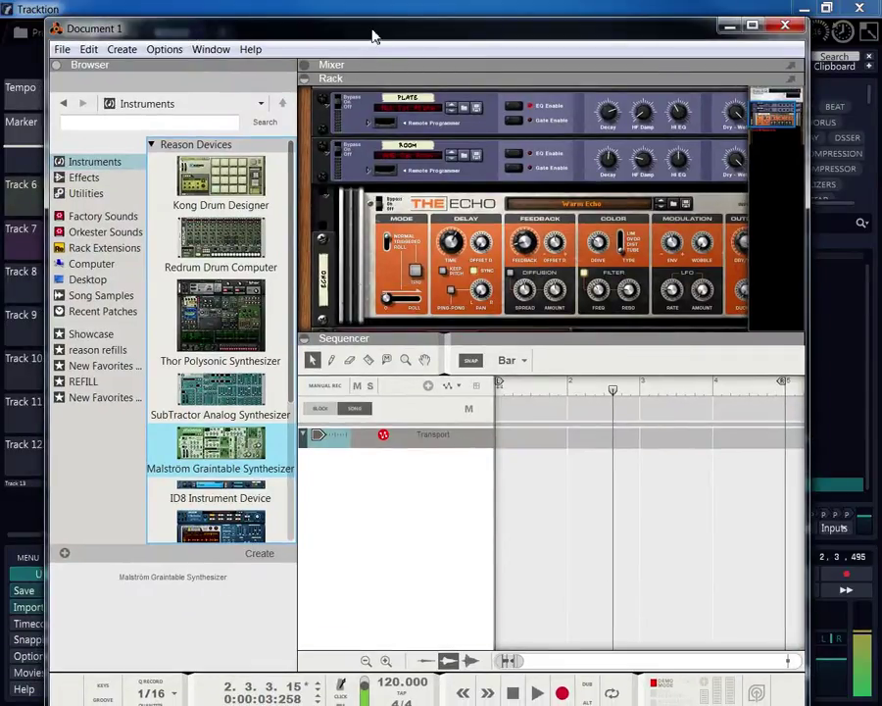
# - Shift the Reason document window slightly and enlarge the rack over the sequencer area, with the Master Section selected
pyautogui.moveTo(372, 36); pyautogui.dragTo(351, 43)
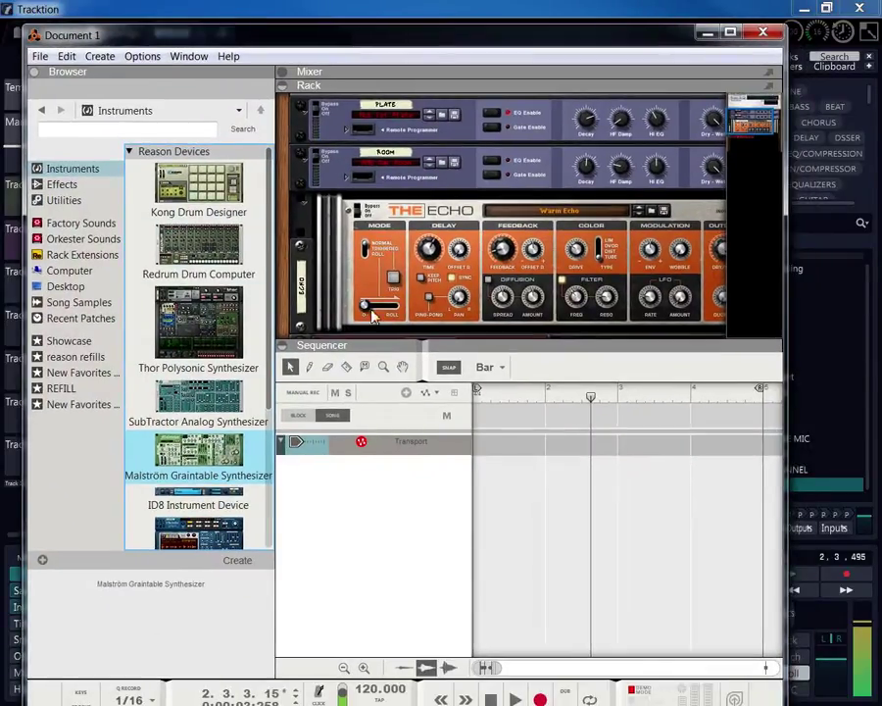
pyautogui.scroll(-5, 374, 294)
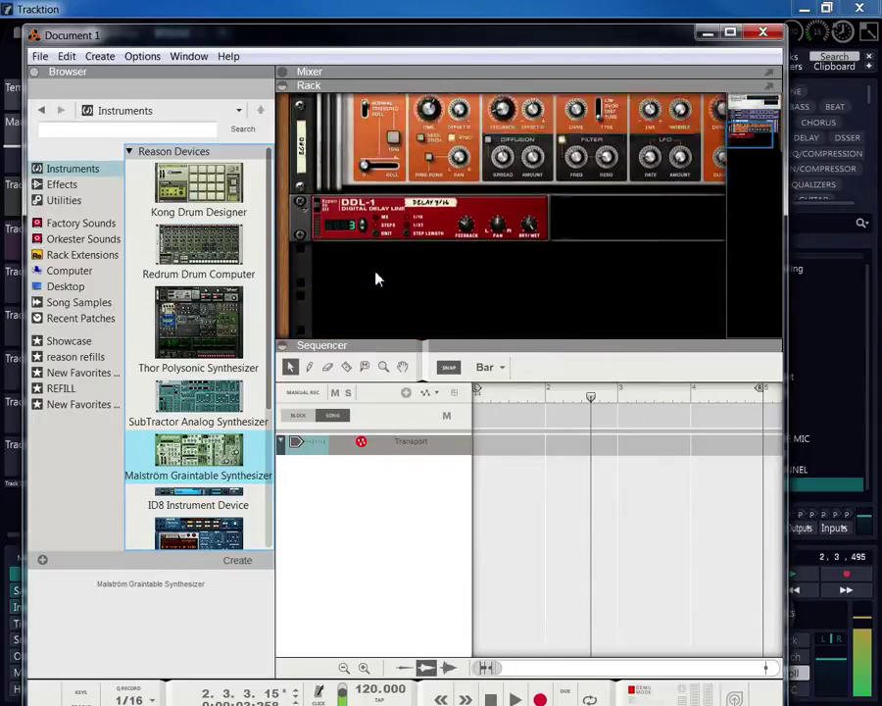
pyautogui.scroll(8, 377, 279)
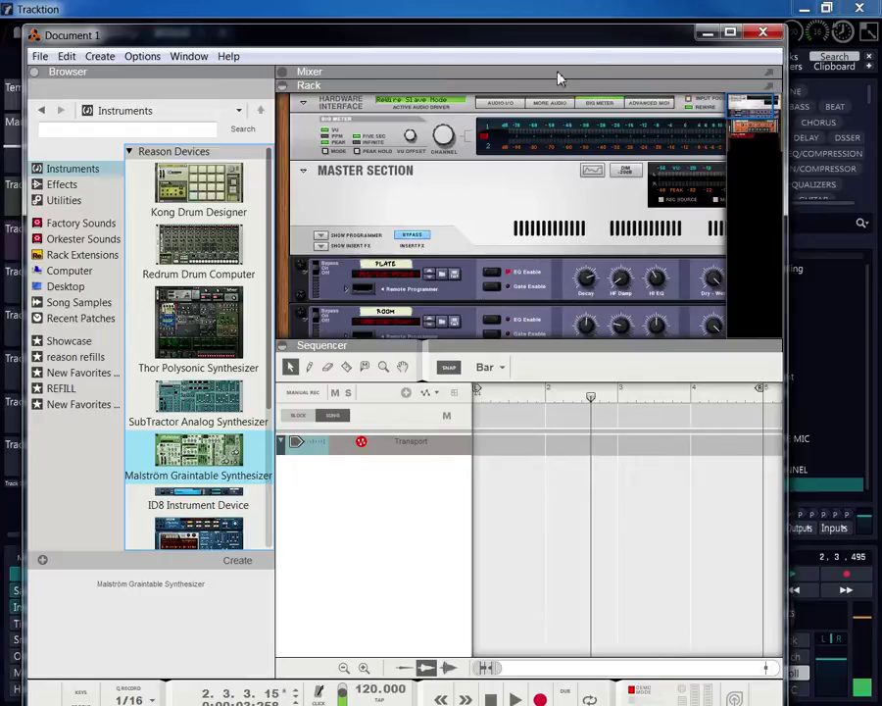
pyautogui.click(500, 204)
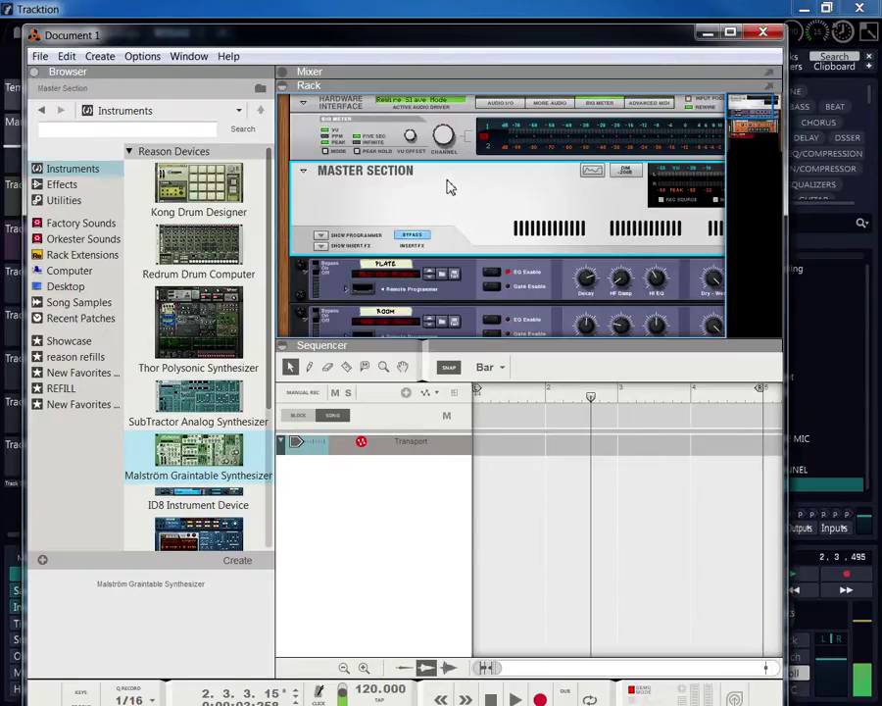
pyautogui.press('F6')
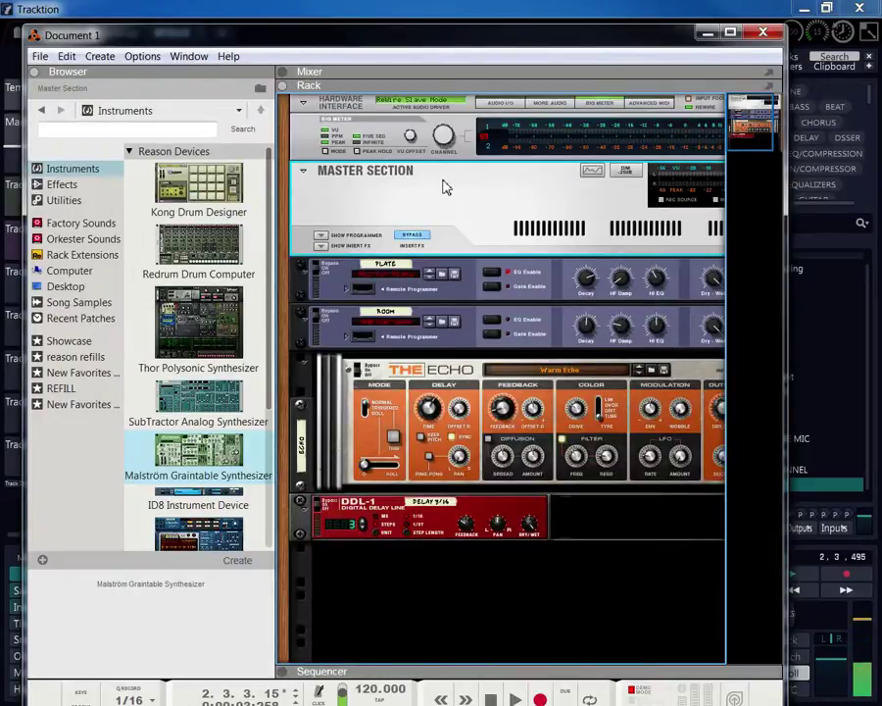
pyautogui.rightClick(444, 186)
pyautogui.click(390, 199)
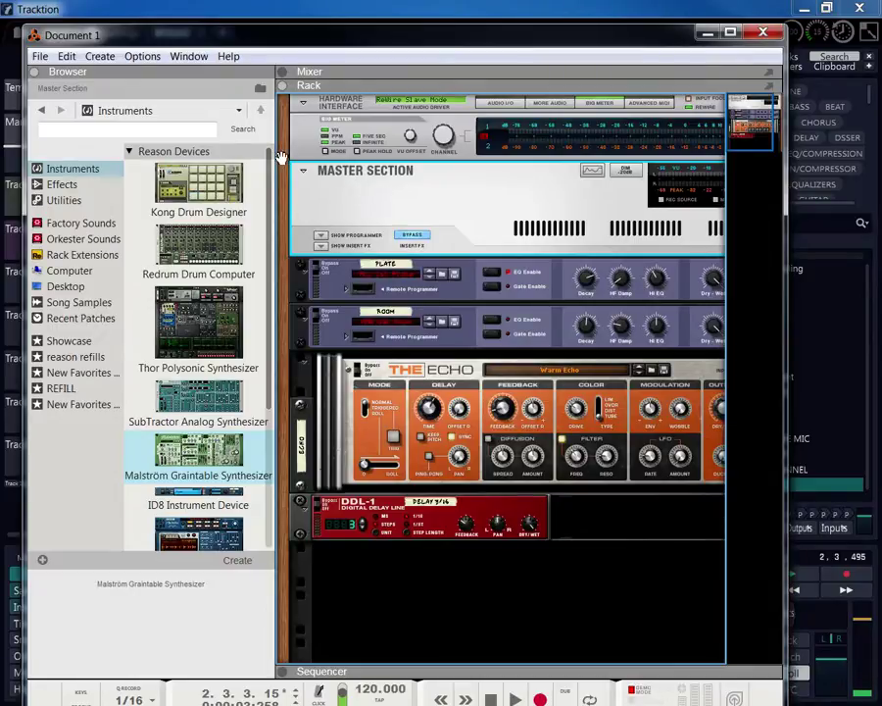
# - Flip the rack to its rear, unfold the Hardware Interface's Audio I/O section and widen the window to uncover the Master Out jacks
pyautogui.press('Tab')
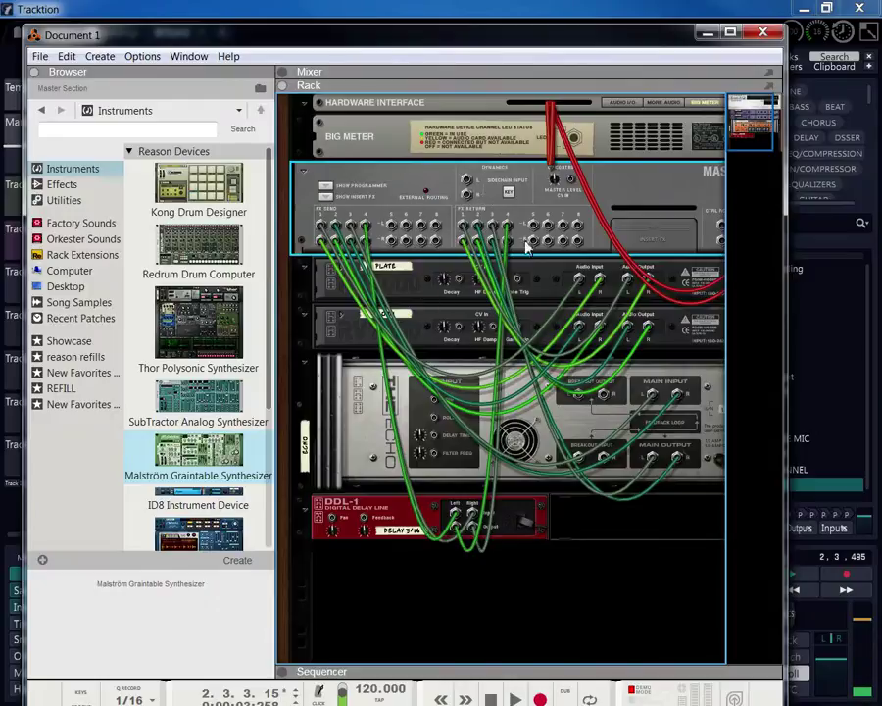
pyautogui.click(632, 104)
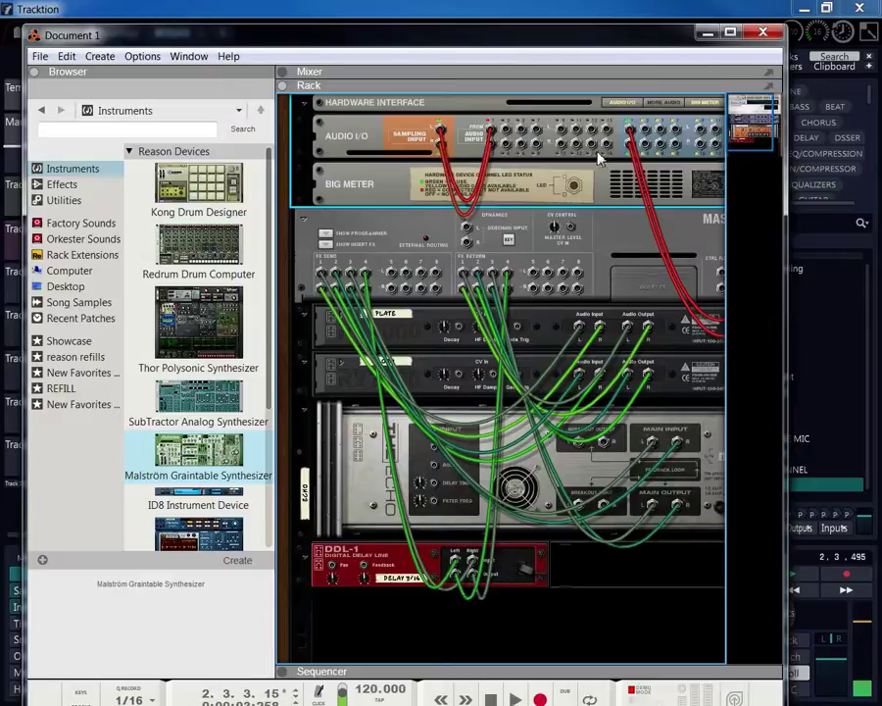
pyautogui.scroll(-2, 570, 143)
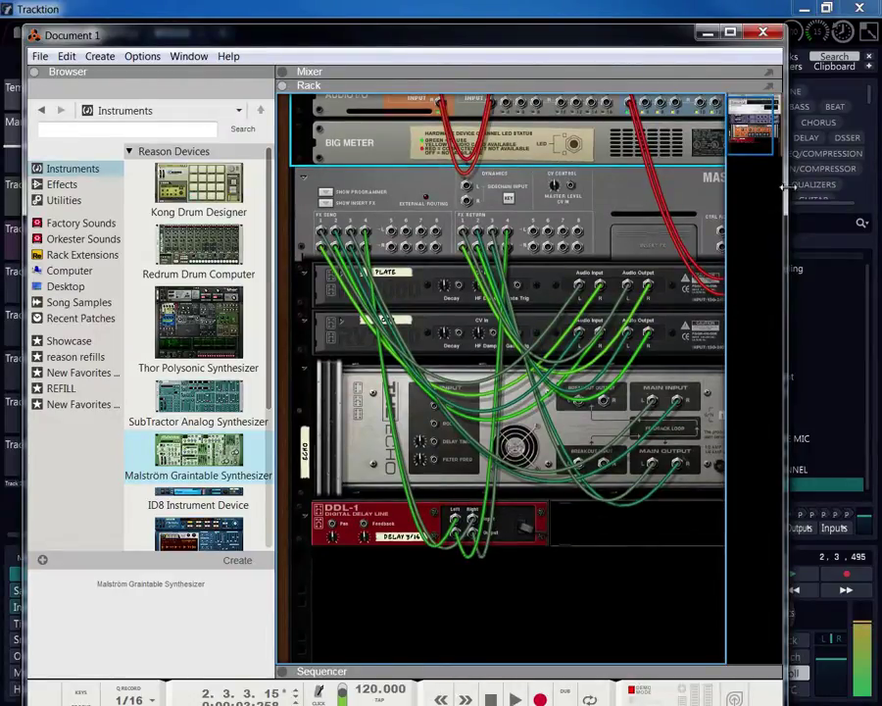
pyautogui.moveTo(784, 184); pyautogui.dragTo(854, 184)
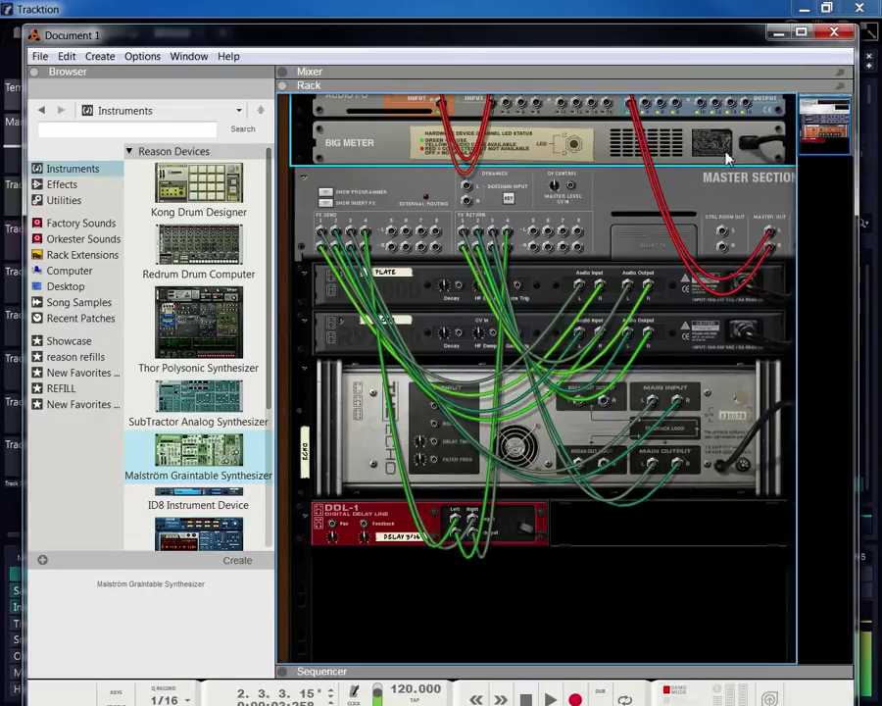
# - Examine the rear cabling between the Master Section and Audio I/O, and the device creation options for the empty rack space
pyautogui.scroll(2, 728, 157)
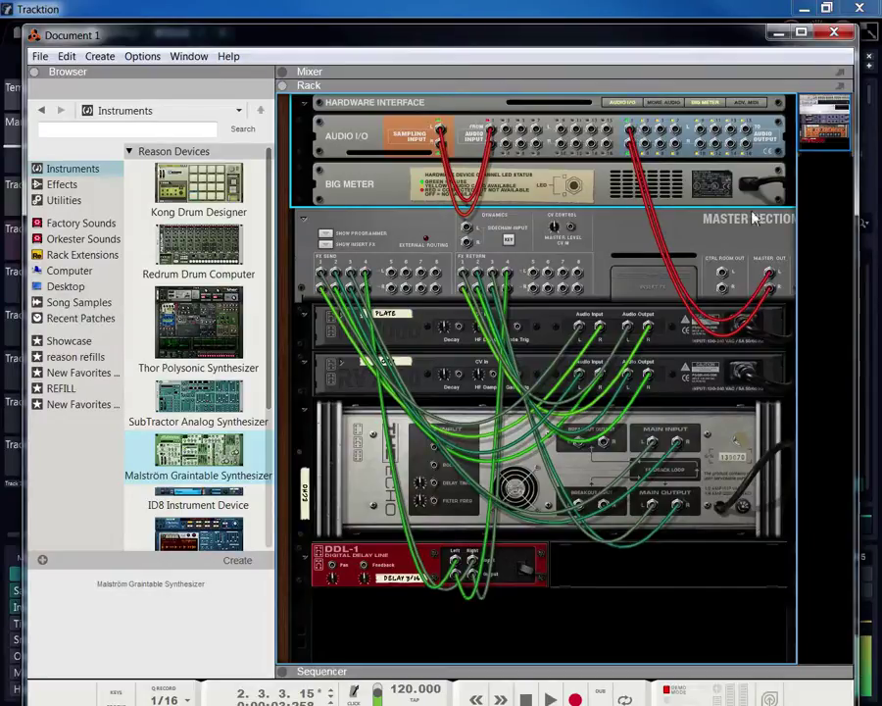
pyautogui.scroll(-1, 579, 524)
pyautogui.scroll(1, 620, 277)
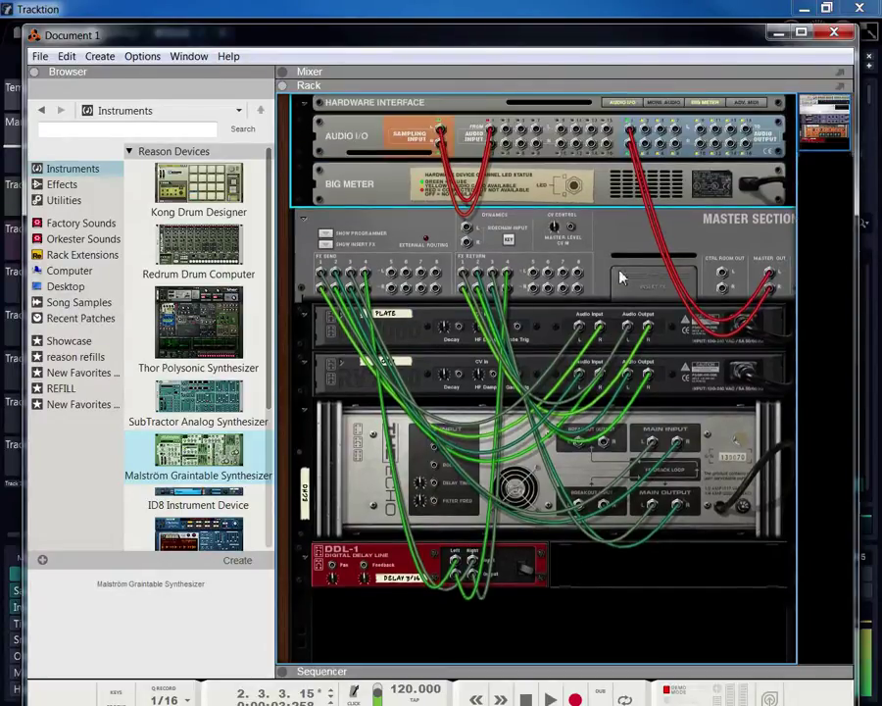
pyautogui.scroll(-1, 539, 474)
pyautogui.rightClick(387, 557)
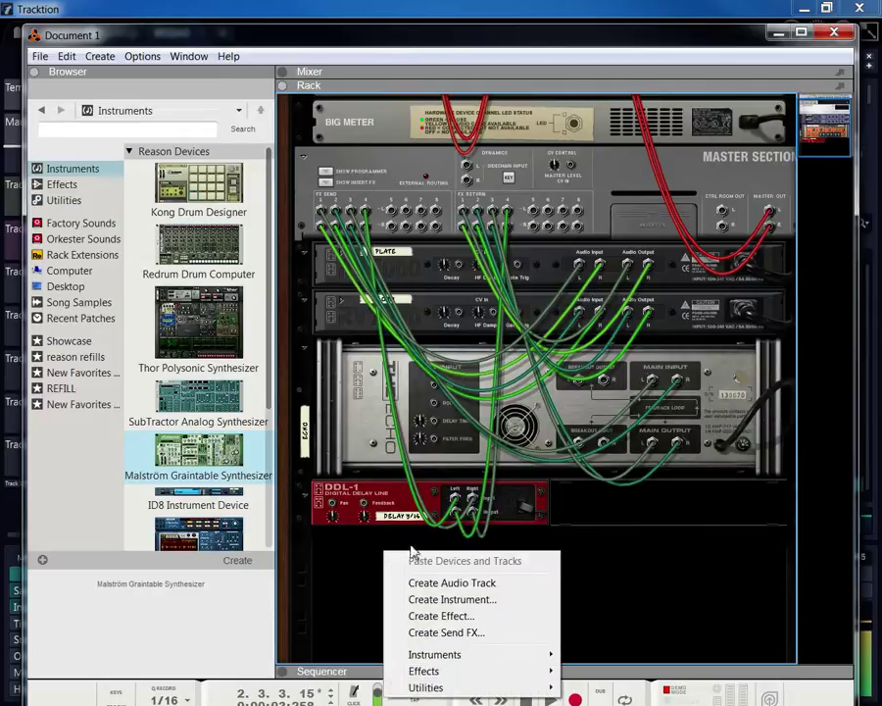
pyautogui.moveTo(429, 662)
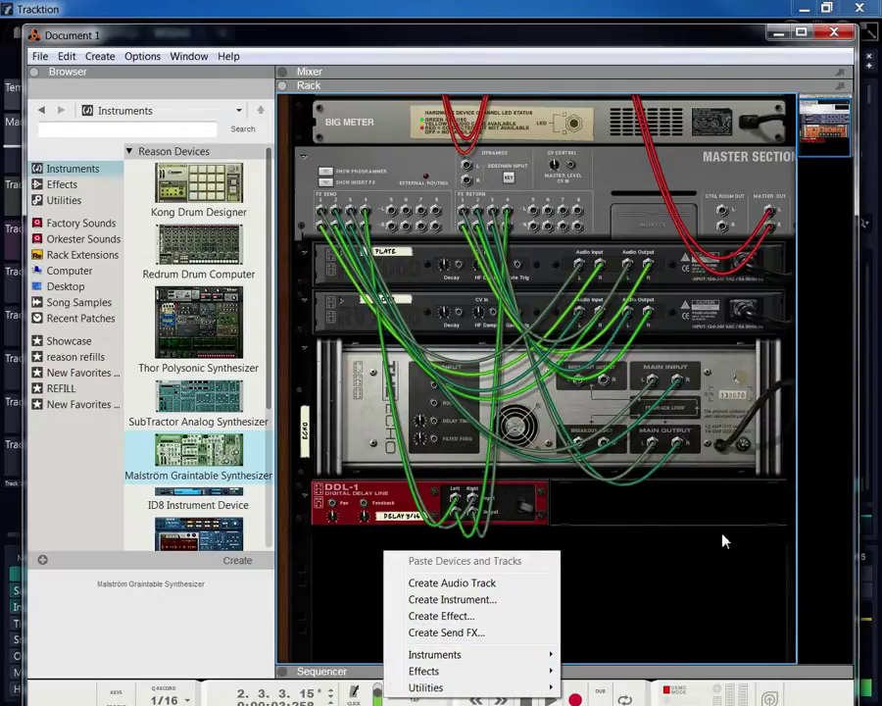
pyautogui.click(691, 191)
# - Disconnect the Master Section's Master Out cables from the first Audio I/O output pair
pyautogui.scroll(2, 611, 246)
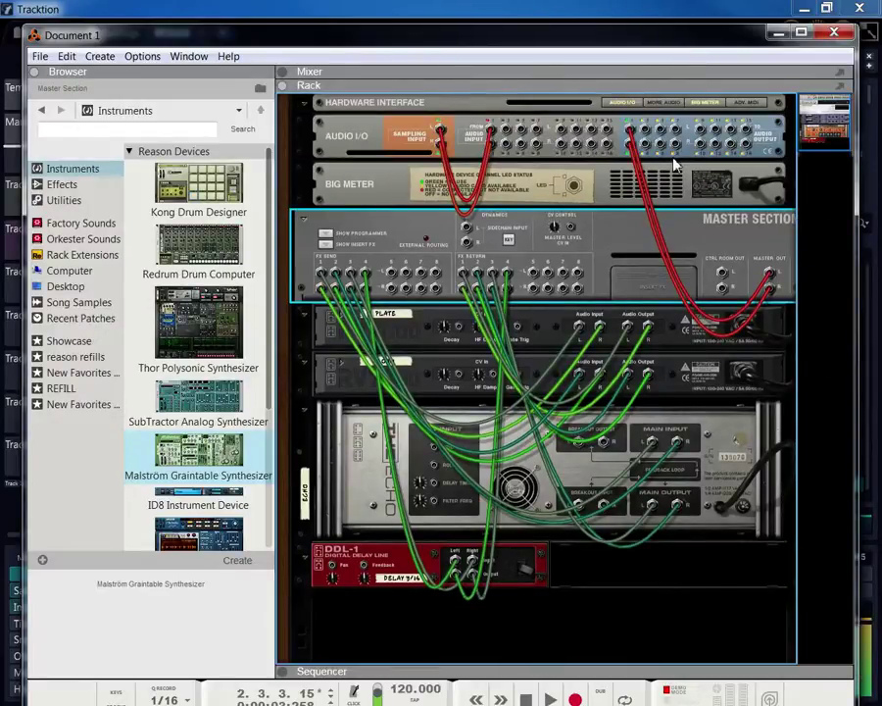
pyautogui.scroll(-1, 652, 149)
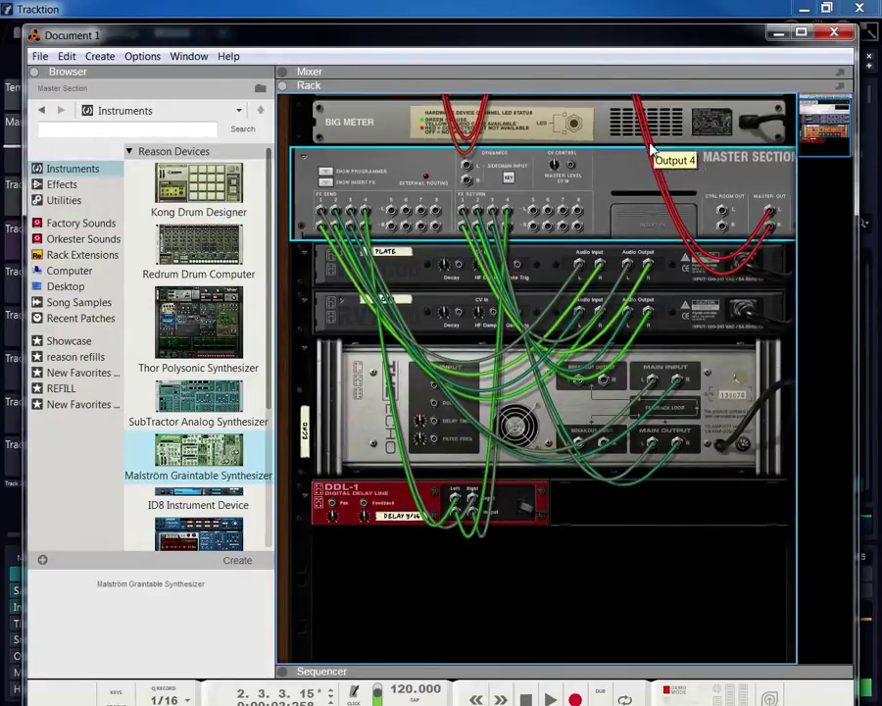
pyautogui.scroll(1, 650, 147)
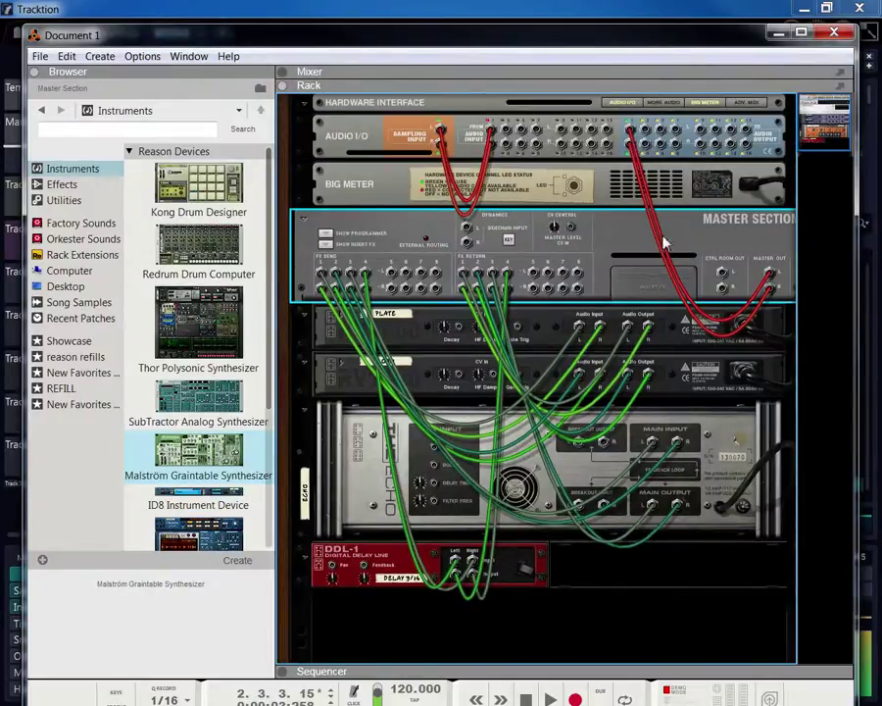
pyautogui.moveTo(629, 131); pyautogui.dragTo(742, 280)
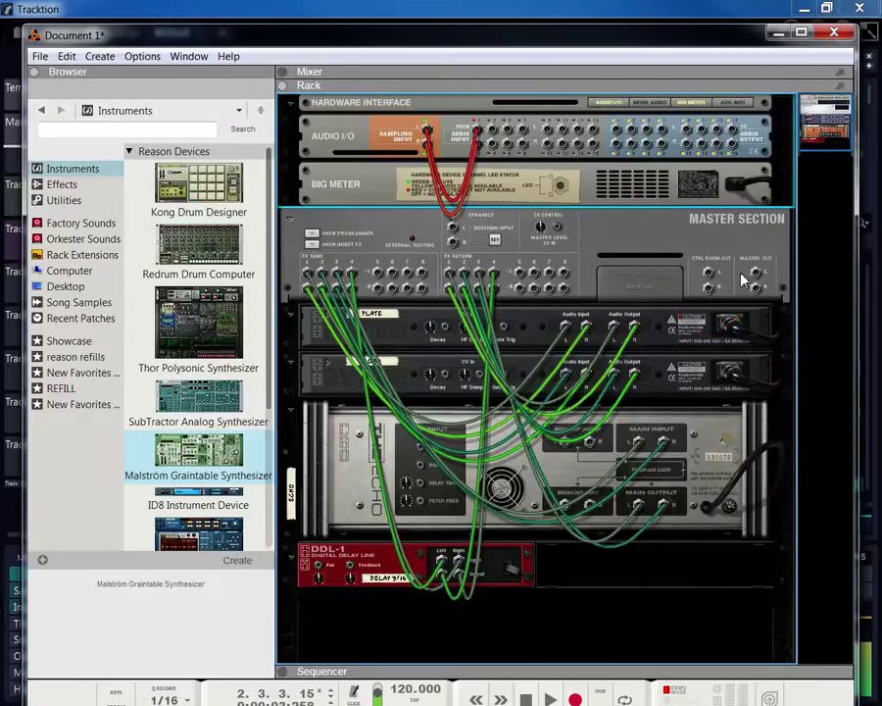
# - Delete the Plate and Room reverbs, The Echo and the DDL-1 delay from the rack
pyautogui.click(374, 328)
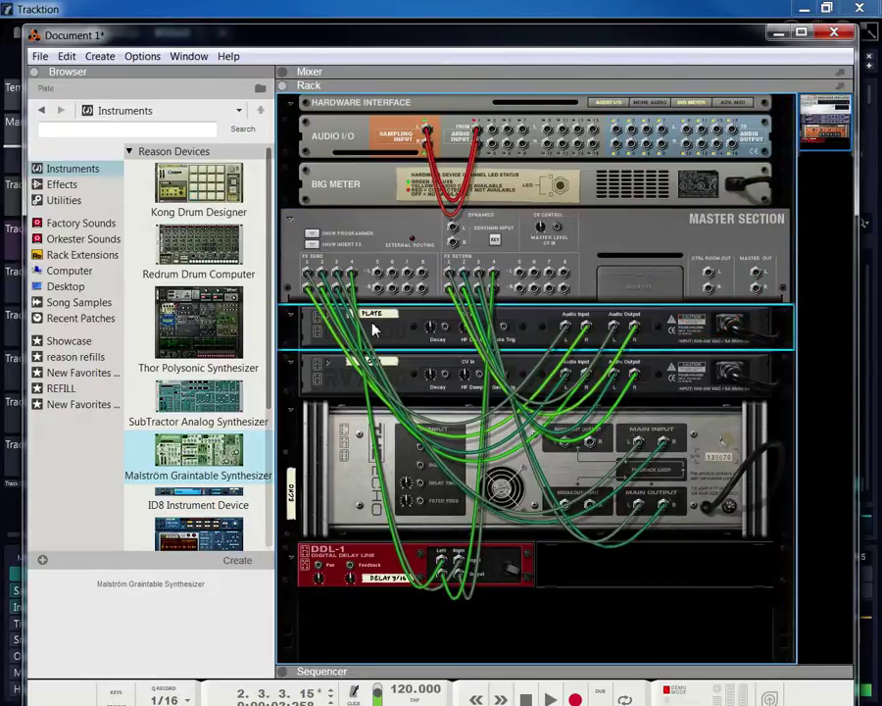
pyautogui.click(585, 242)
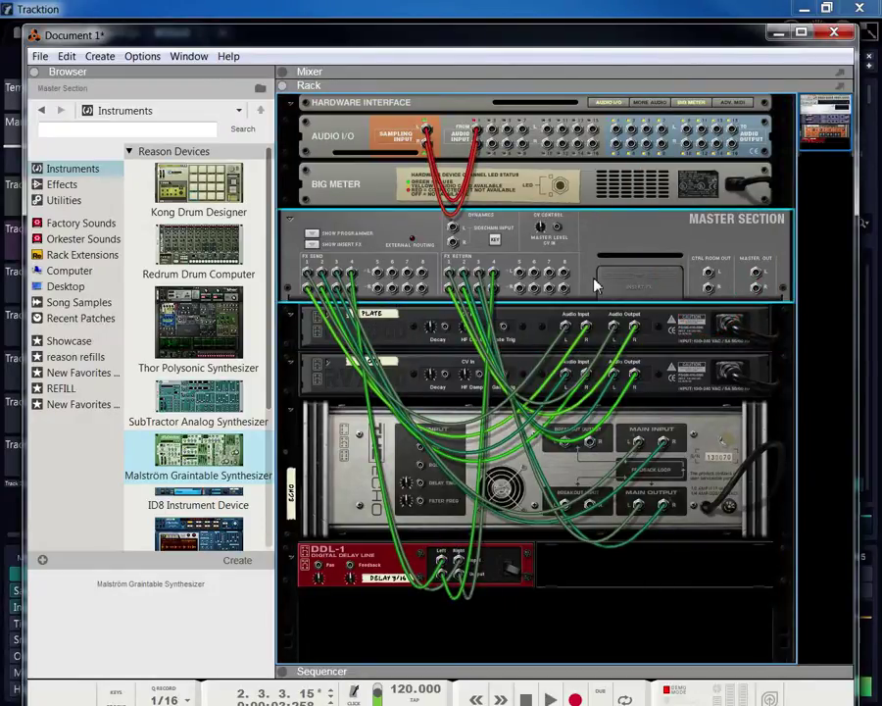
pyautogui.click(400, 333)
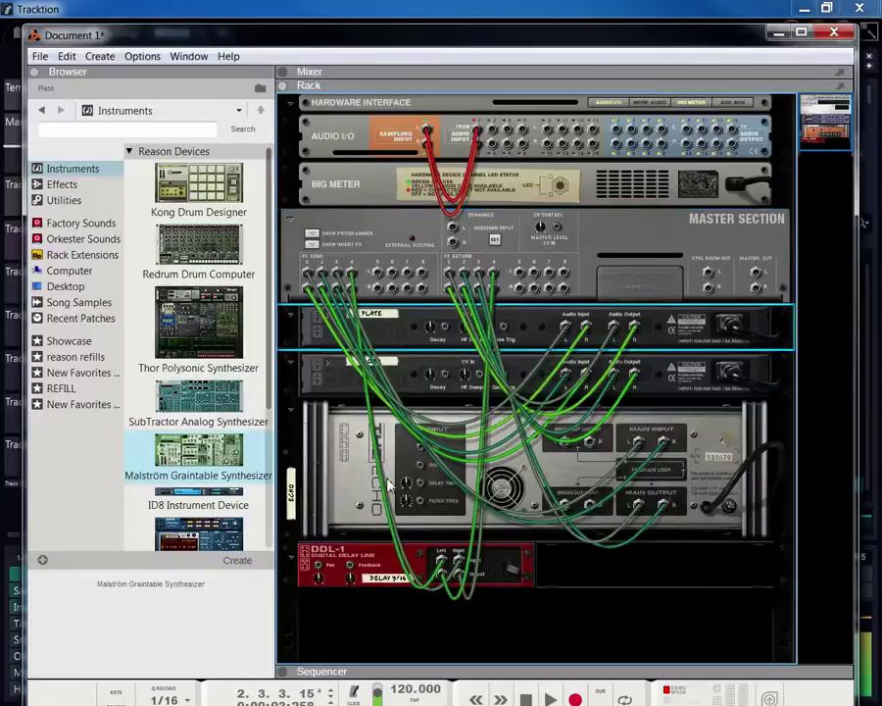
pyautogui.keyDown('shift'); pyautogui.click(339, 556); pyautogui.keyUp('shift')
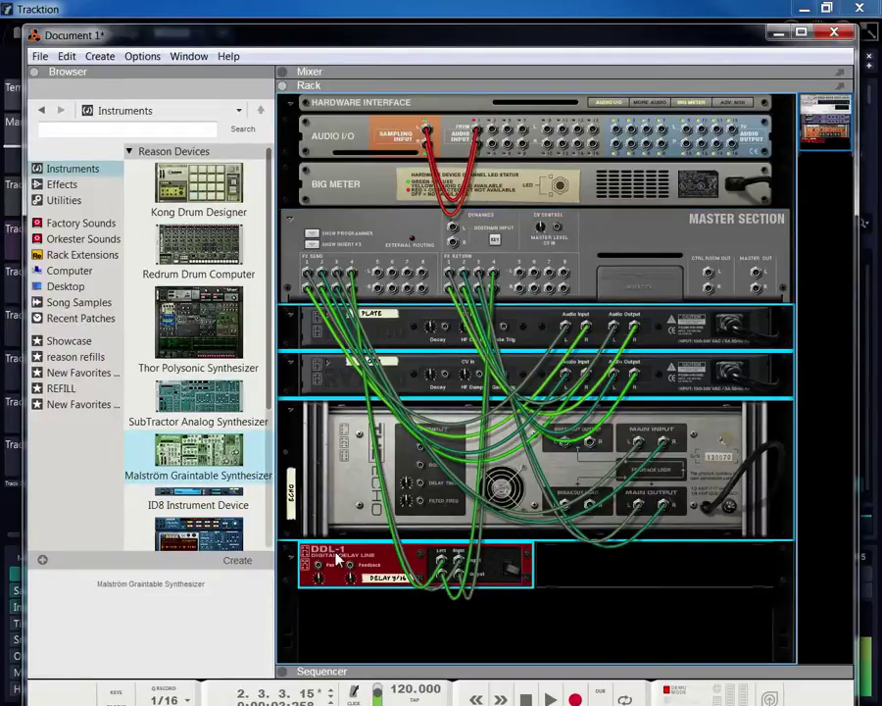
pyautogui.press('Delete')
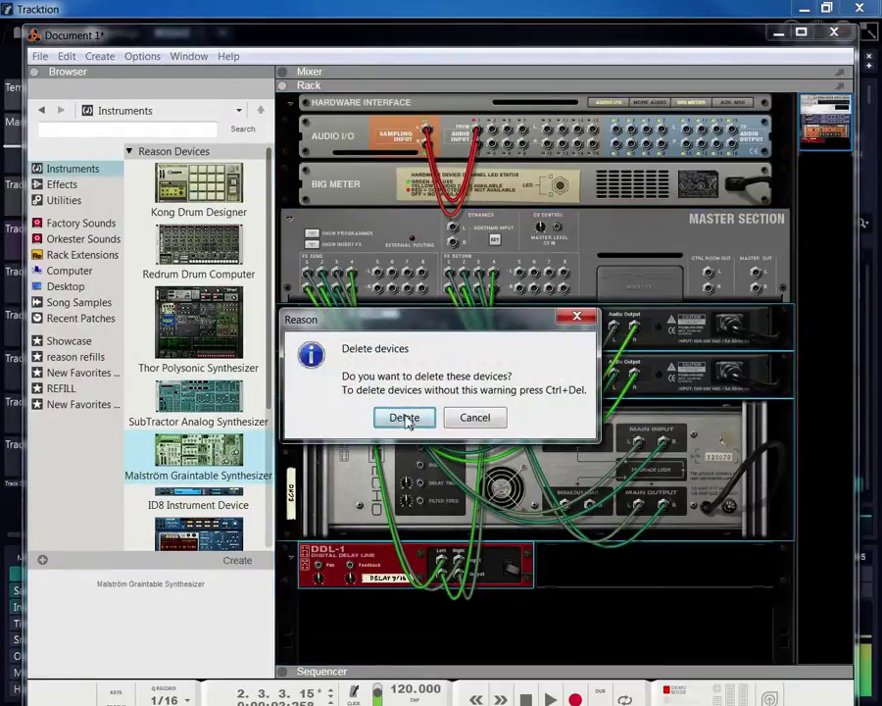
pyautogui.click(405, 419)
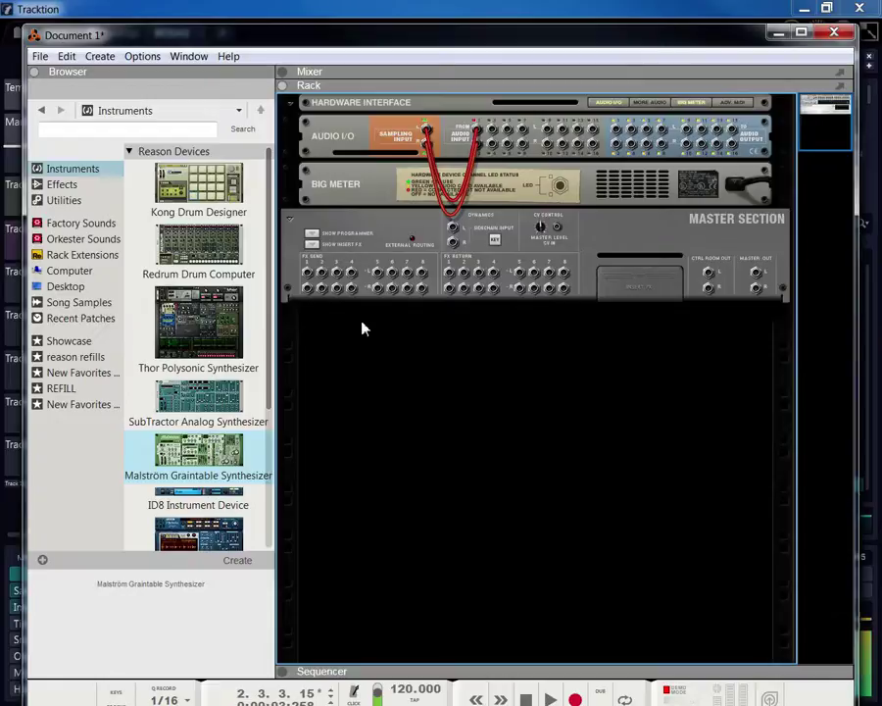
# - Create a Mix Channel below the Master Section and duplicate it down the rack until there are eight Mix Channels
pyautogui.rightClick(384, 311)
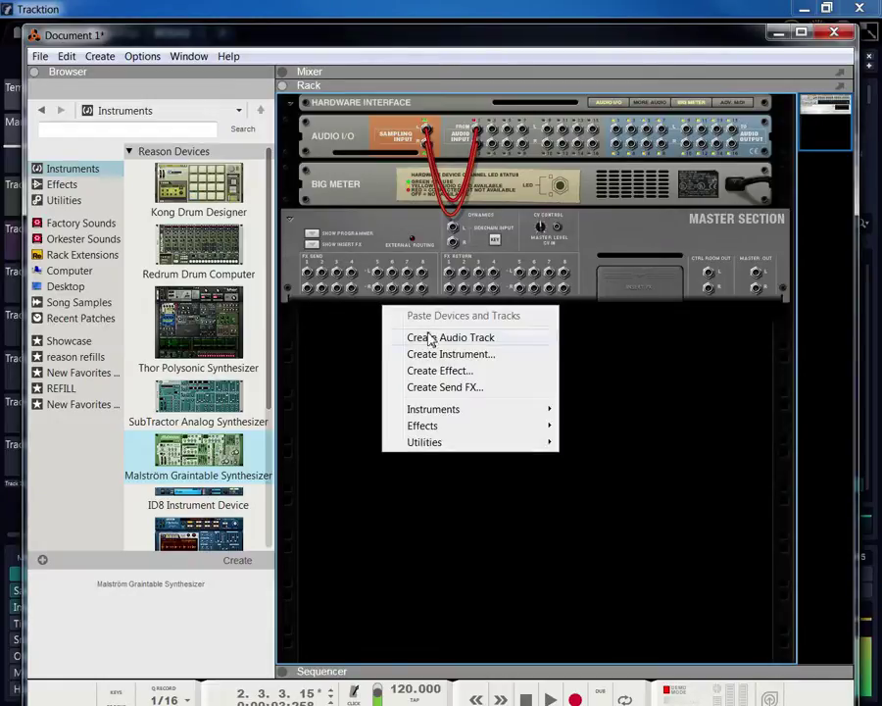
pyautogui.moveTo(439, 444)
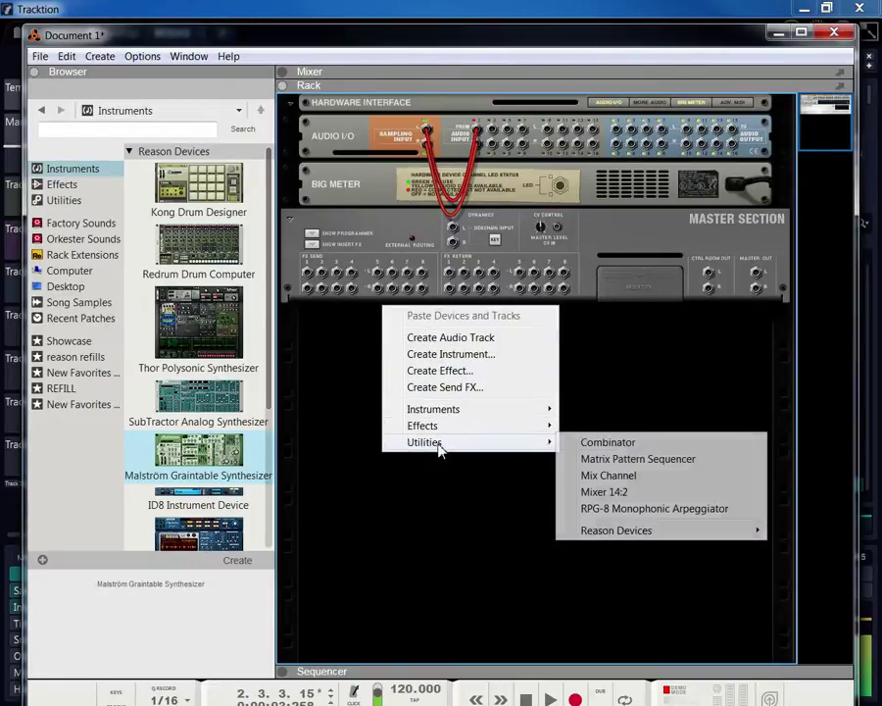
pyautogui.click(612, 476)
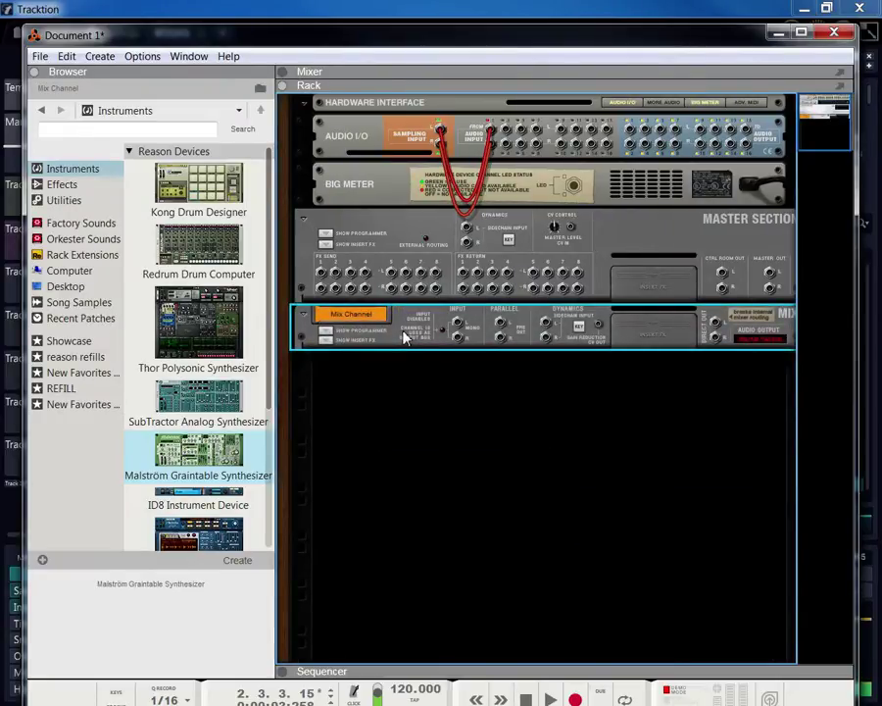
pyautogui.moveTo(403, 331); pyautogui.dragTo(380, 564)
pyautogui.moveTo(380, 564)
pyautogui.mouseDown()
pyautogui.moveTo(380, 615)
pyautogui.moveTo(380, 523)
pyautogui.moveTo(384, 553)
pyautogui.mouseUp()
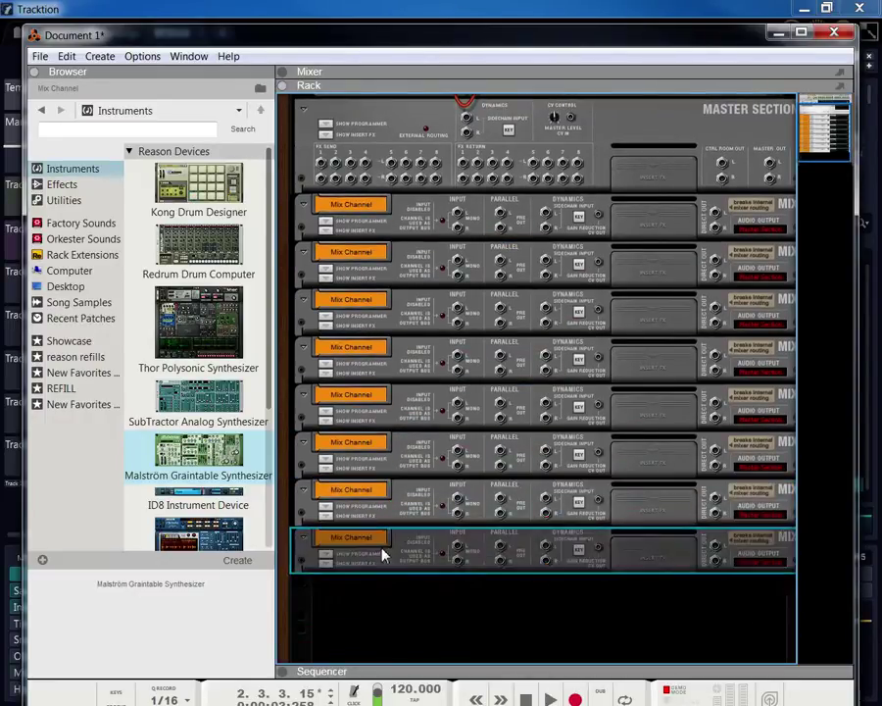
# - Cable the direct outs of the first four Mix Channels to the first four Audio I/O output pairs, in order
pyautogui.scroll(3, 376, 519)
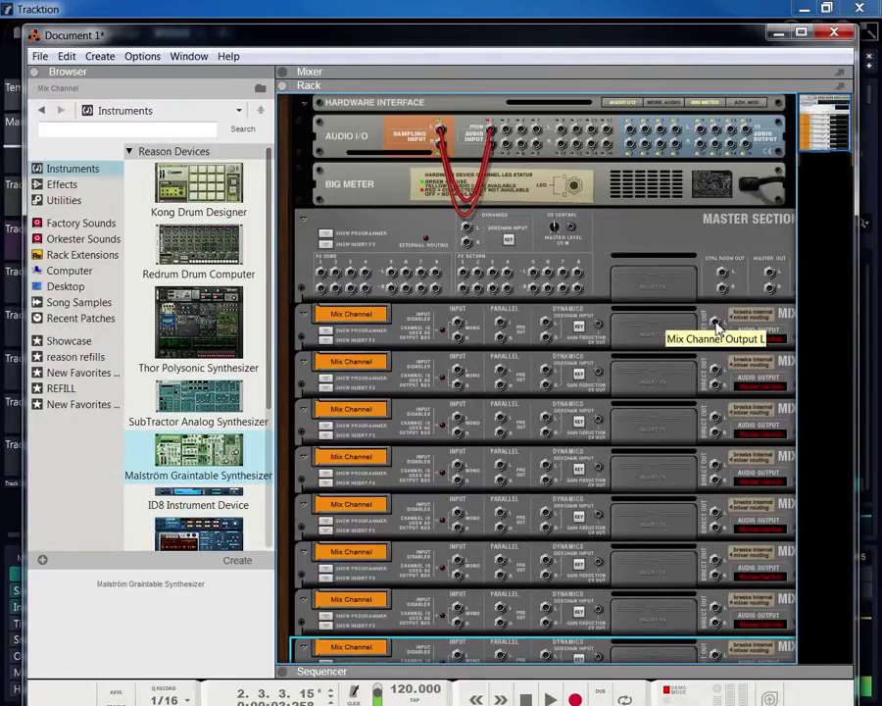
pyautogui.moveTo(716, 326); pyautogui.dragTo(629, 127)
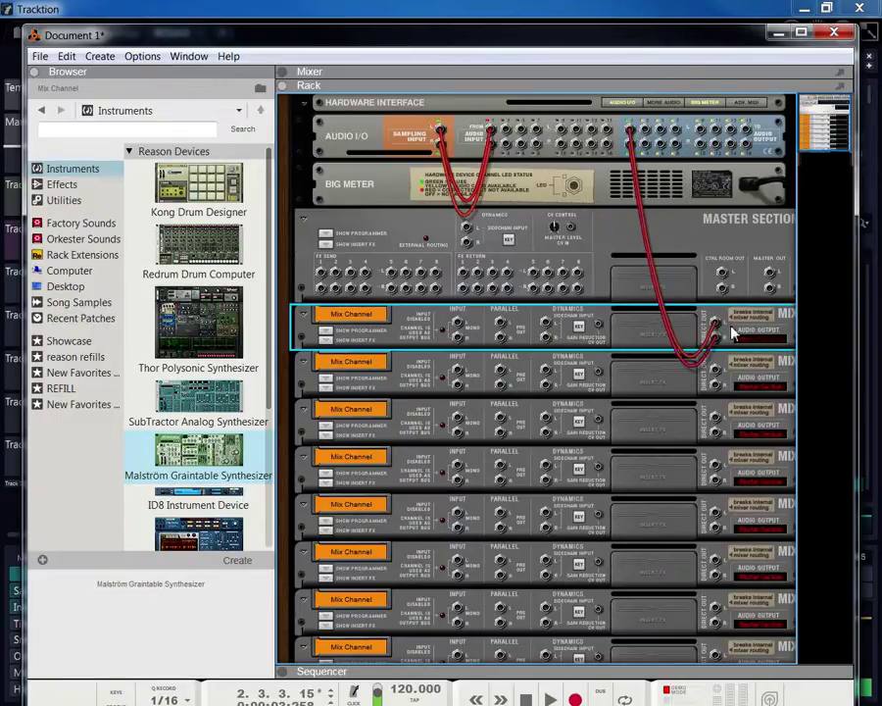
pyautogui.moveTo(718, 375); pyautogui.dragTo(642, 128)
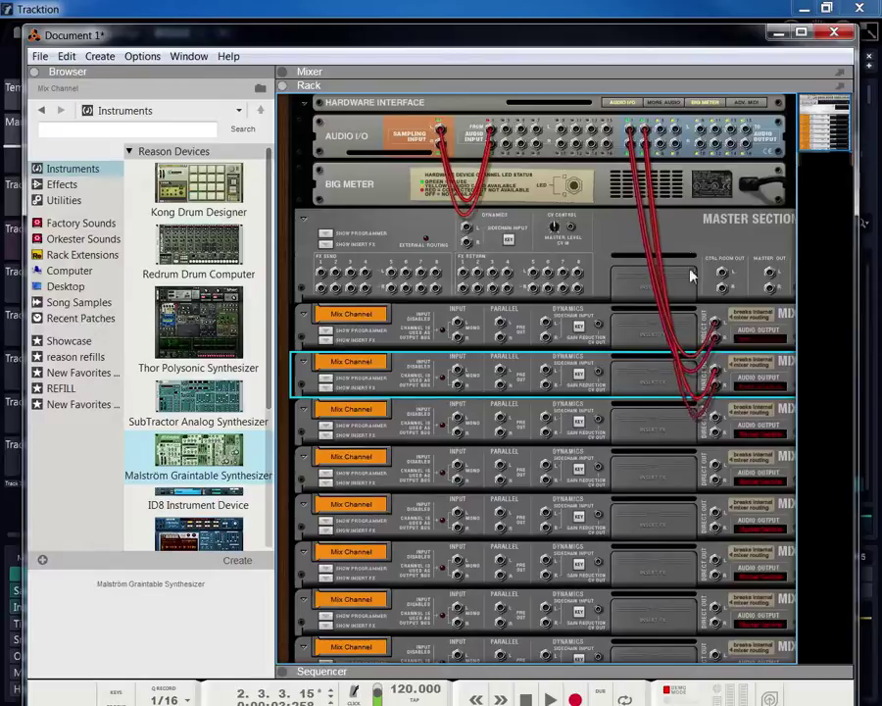
pyautogui.moveTo(718, 412); pyautogui.dragTo(670, 131)
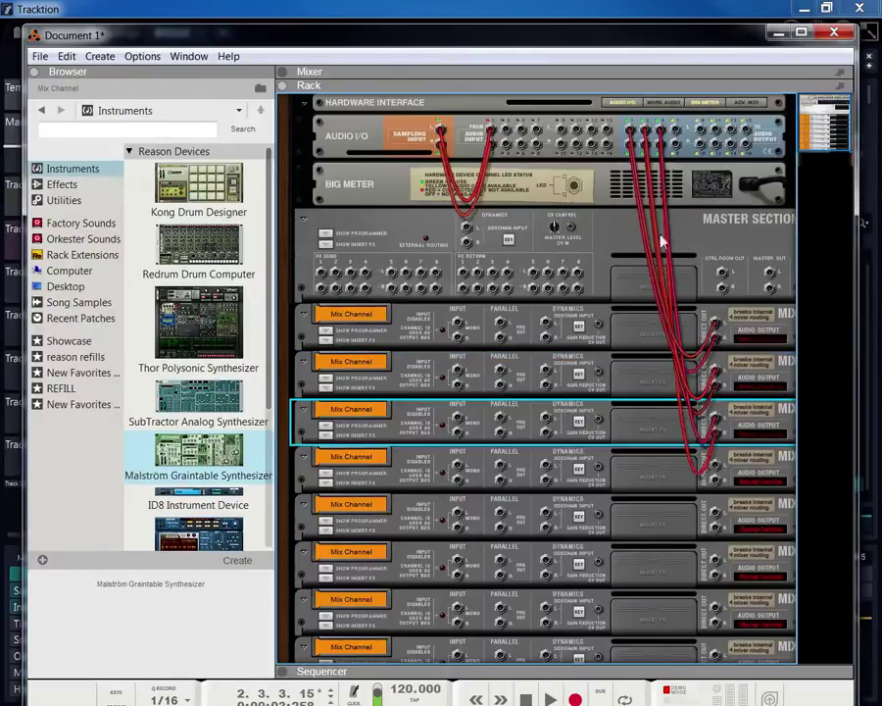
pyautogui.moveTo(719, 471); pyautogui.dragTo(674, 129)
# - Cable the direct outs of the fifth to eighth Mix Channels to the second group of four Audio I/O output pairs
pyautogui.moveTo(719, 511); pyautogui.dragTo(703, 135)
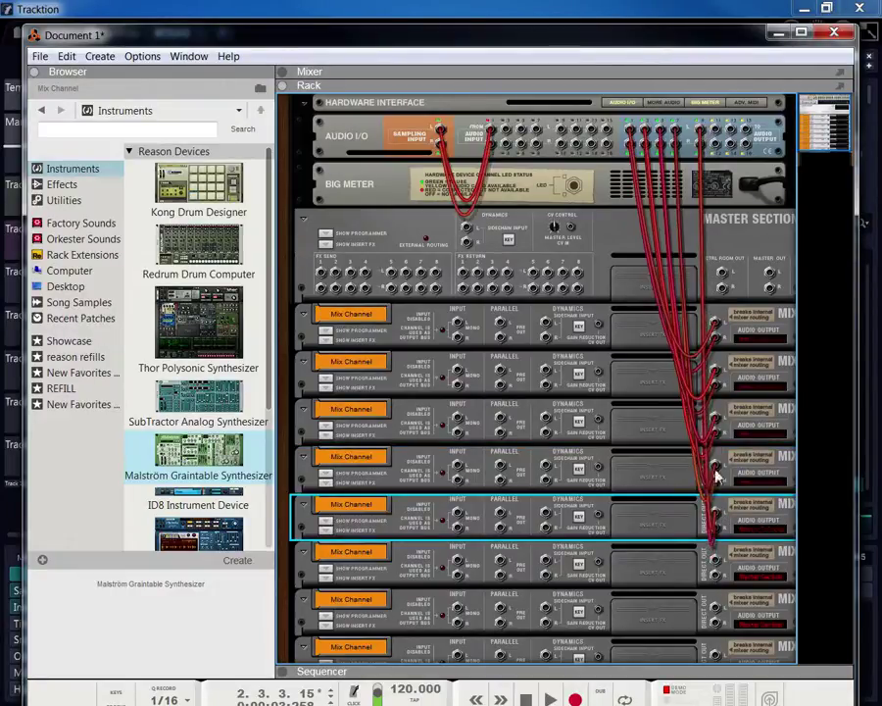
pyautogui.moveTo(720, 566); pyautogui.dragTo(716, 130)
pyautogui.moveTo(715, 609); pyautogui.dragTo(730, 130)
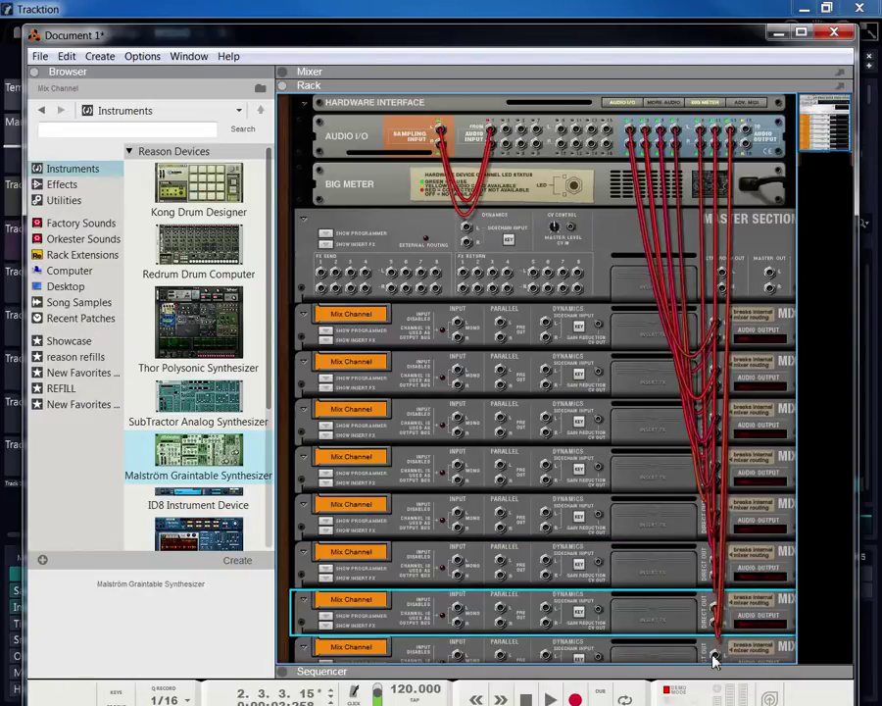
pyautogui.moveTo(714, 655); pyautogui.dragTo(749, 124)
pyautogui.scroll(-3, 747, 124)
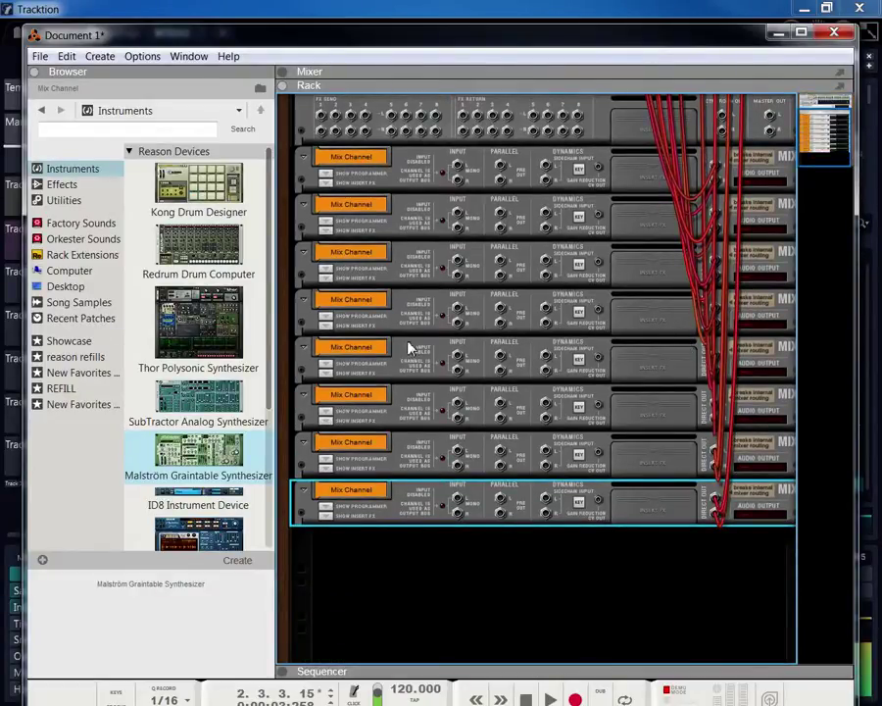
# - Switch to Tracktion and review the output channels available for the right channel of Track 8's Reason ReWire Filter
pyautogui.scroll(3, 731, 199)
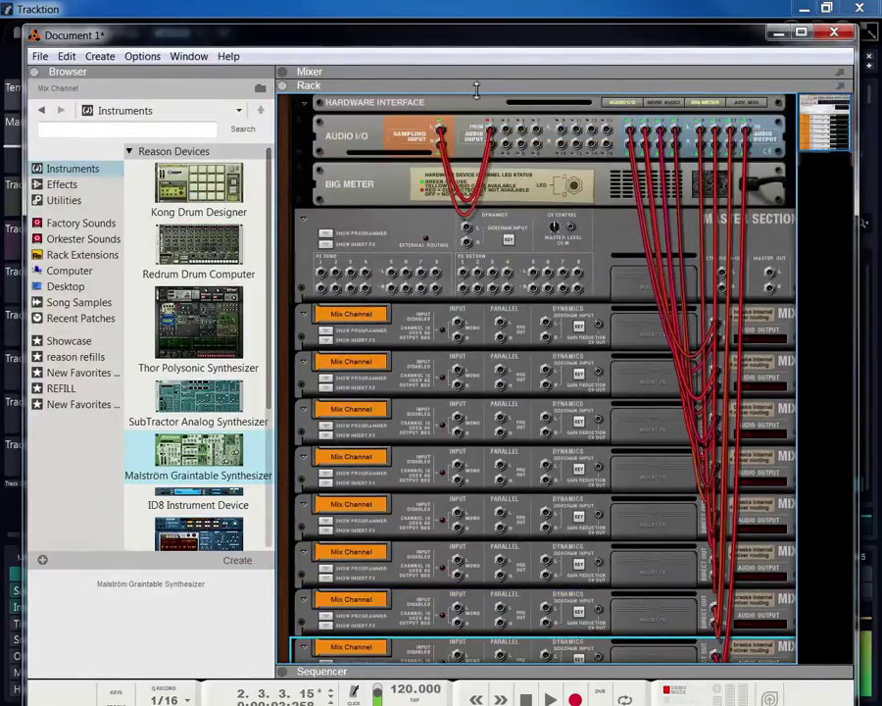
pyautogui.moveTo(535, 40); pyautogui.dragTo(0, 222)
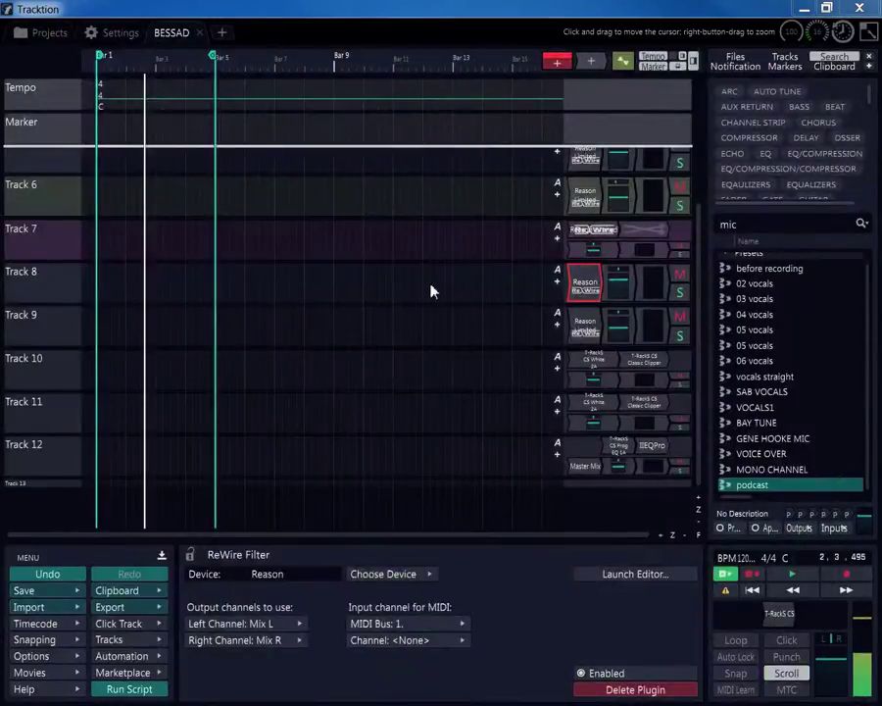
pyautogui.click(299, 642)
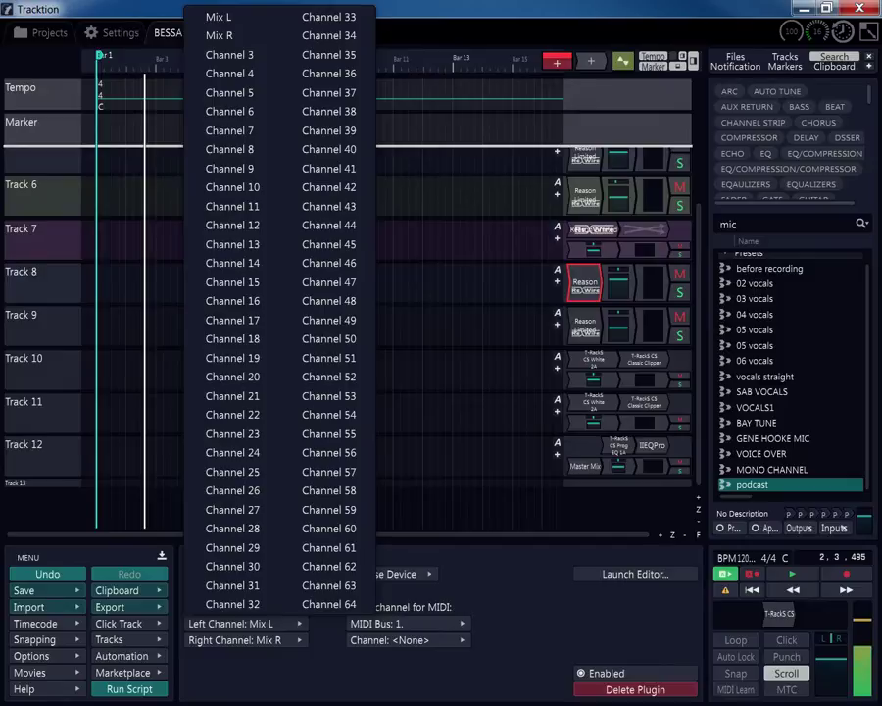
pyautogui.press('Escape')
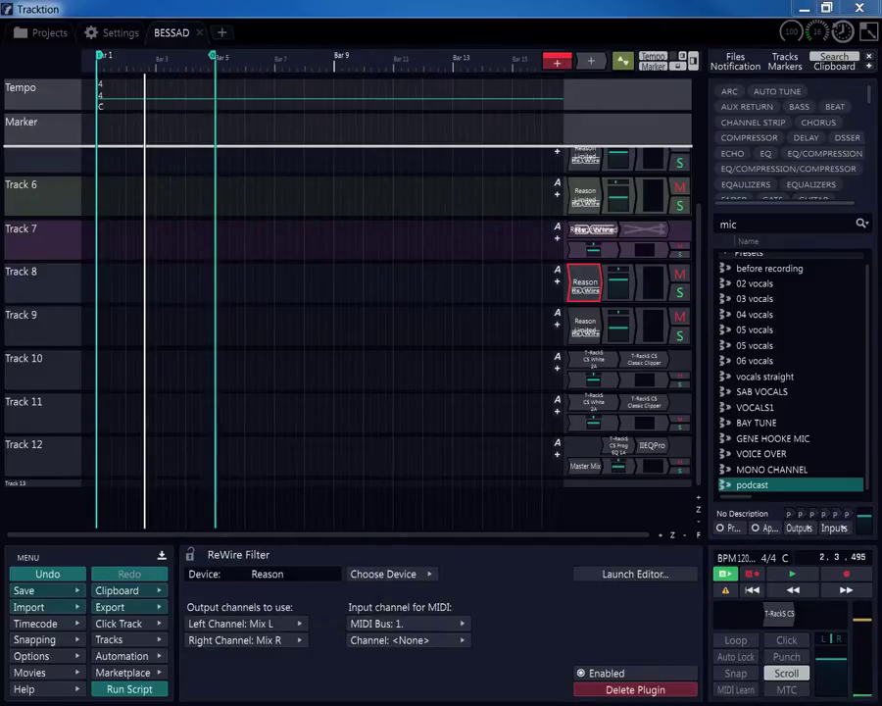
pyautogui.moveTo(20, 324); pyautogui.dragTo(29, 369)
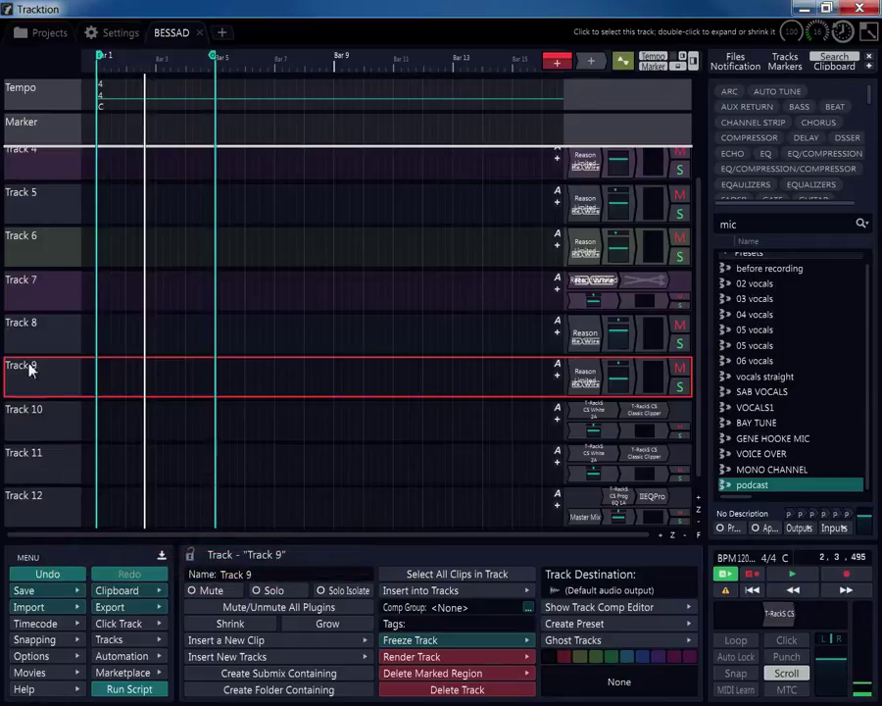
pyautogui.scroll(-1, 31, 366)
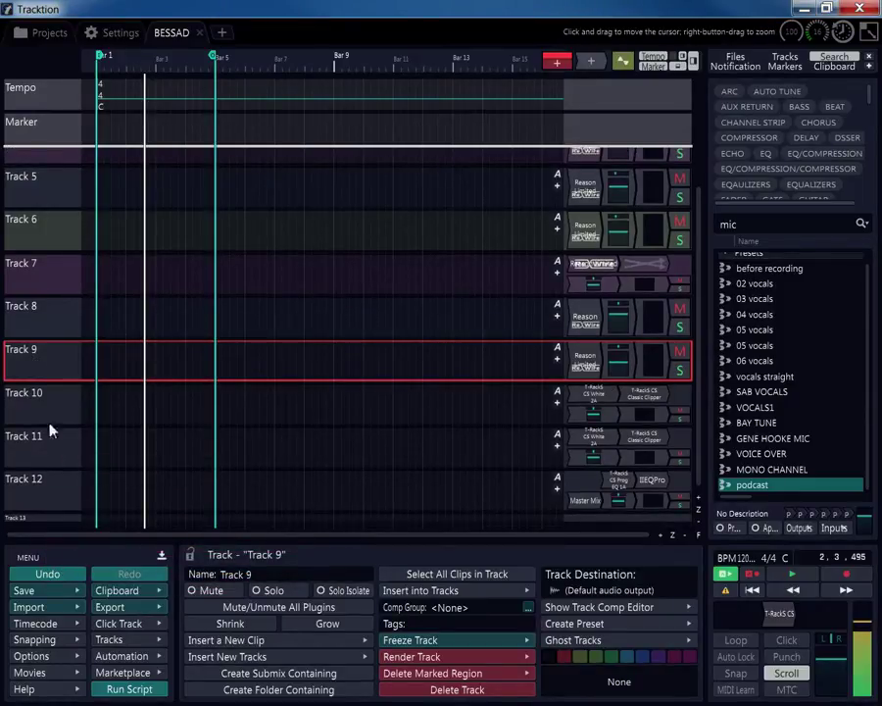
# - Switch back to Reason and create a Mixer 14:2 below the last Mix Channel in the rack
pyautogui.moveTo(0, 236); pyautogui.dragTo(548, 27)
pyautogui.scroll(-2, 653, 300)
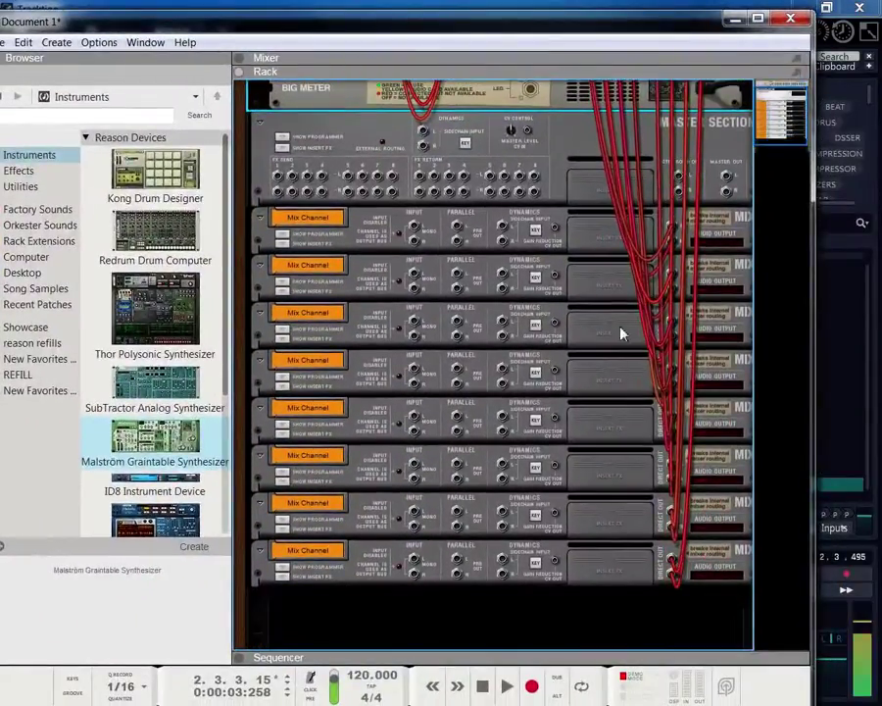
pyautogui.scroll(1, 647, 245)
pyautogui.scroll(-3, 454, 453)
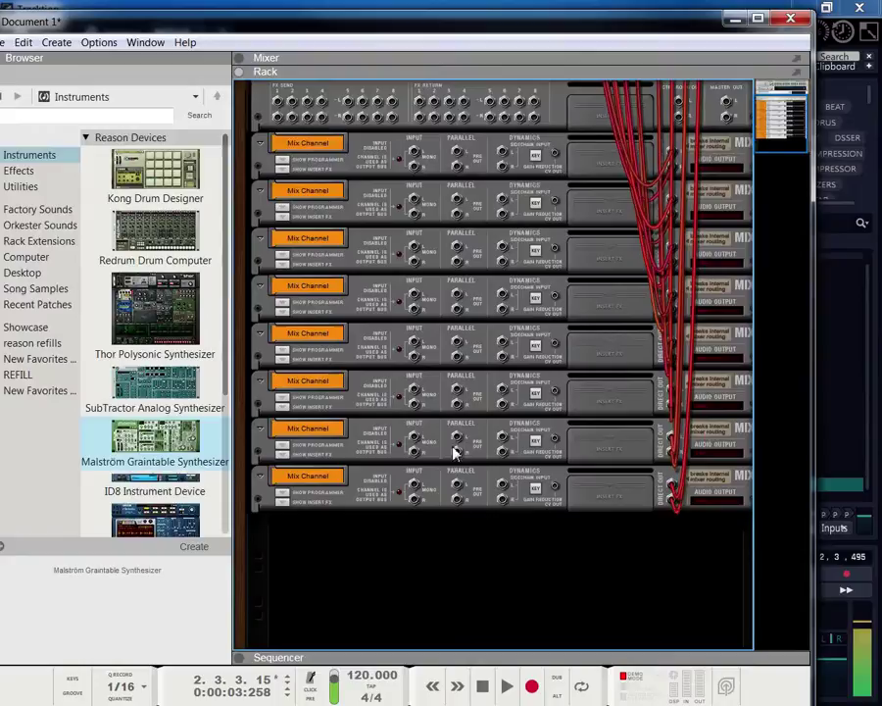
pyautogui.rightClick(326, 562)
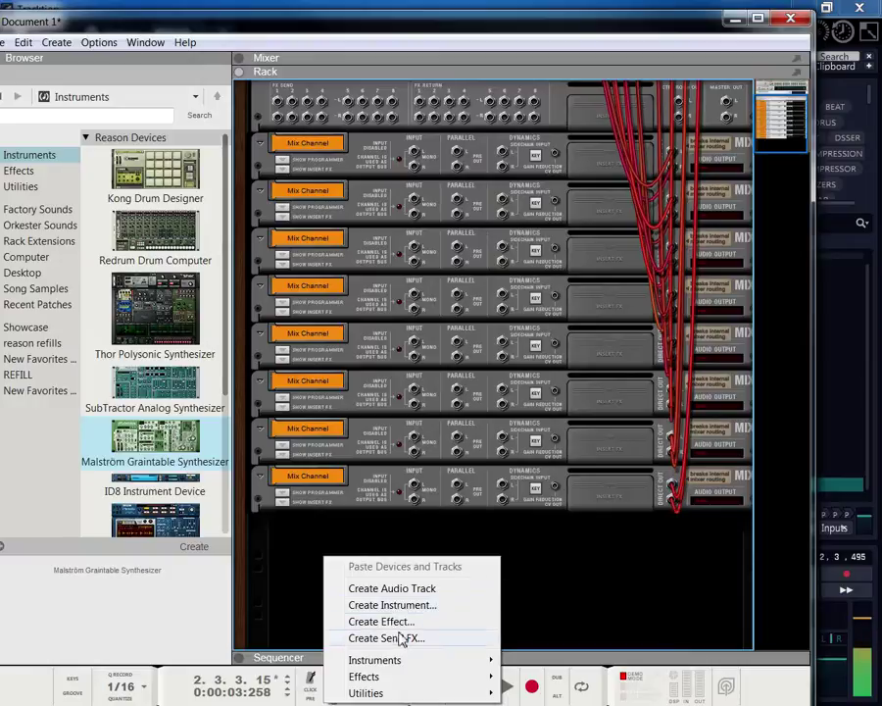
pyautogui.moveTo(387, 695)
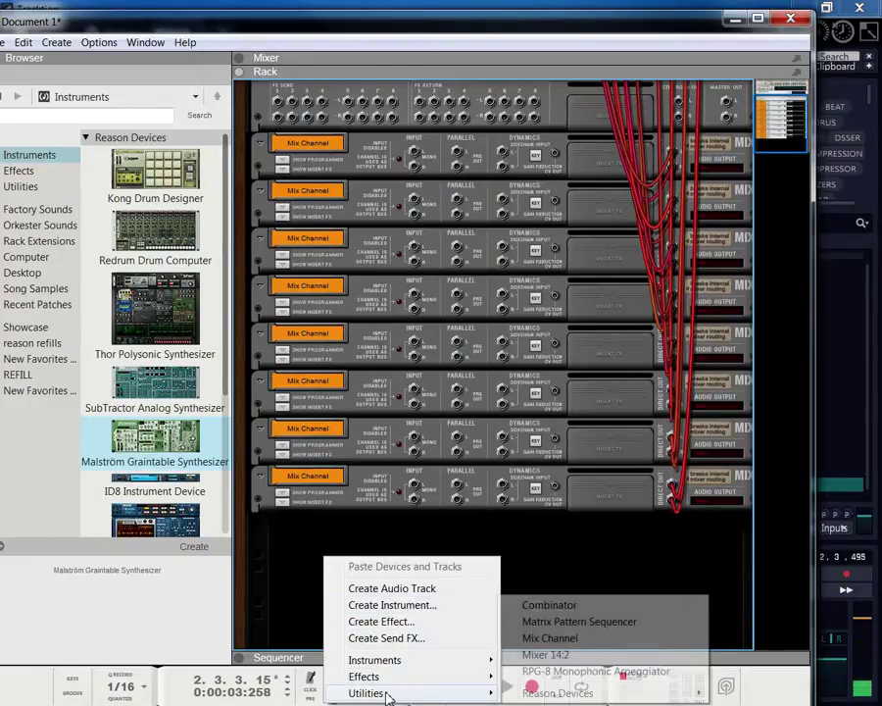
pyautogui.click(545, 654)
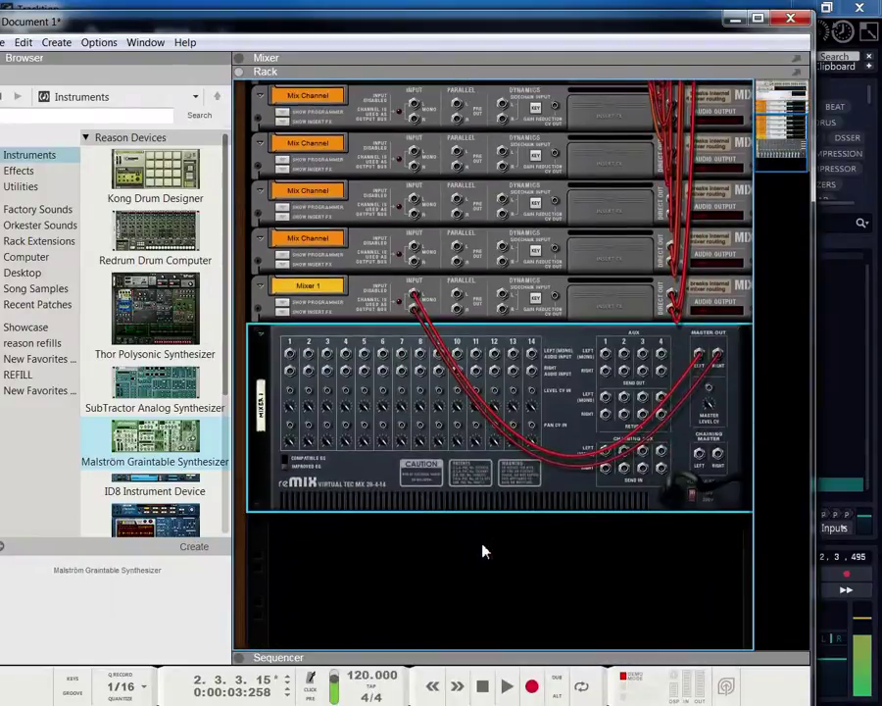
# - Disconnect the 14:2 mixer's master out from the last Mix Channel and cable it to the first Mix Channel's input
pyautogui.scroll(6, 415, 287)
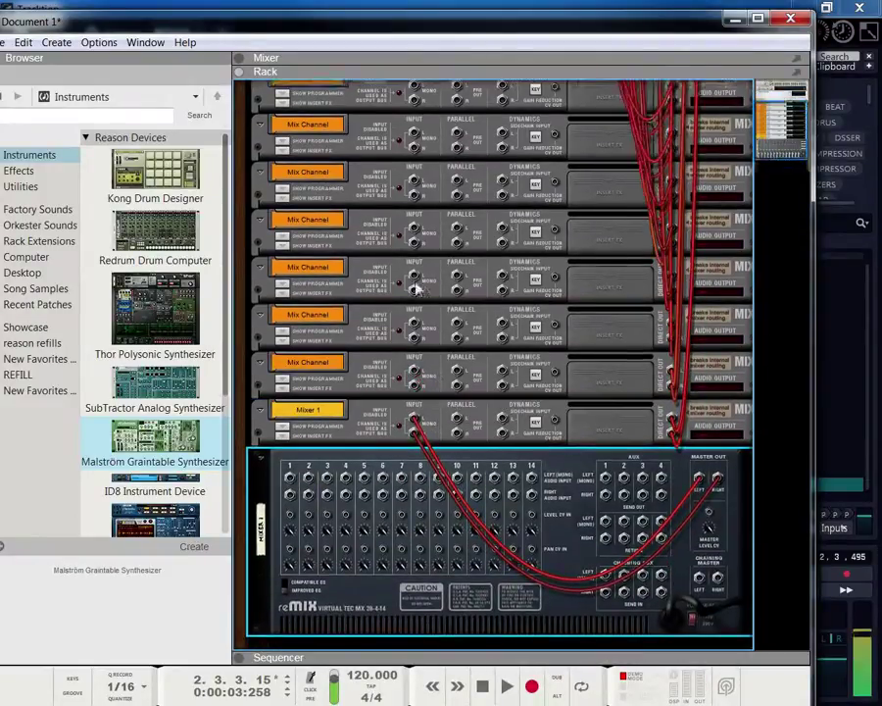
pyautogui.scroll(-5, 416, 288)
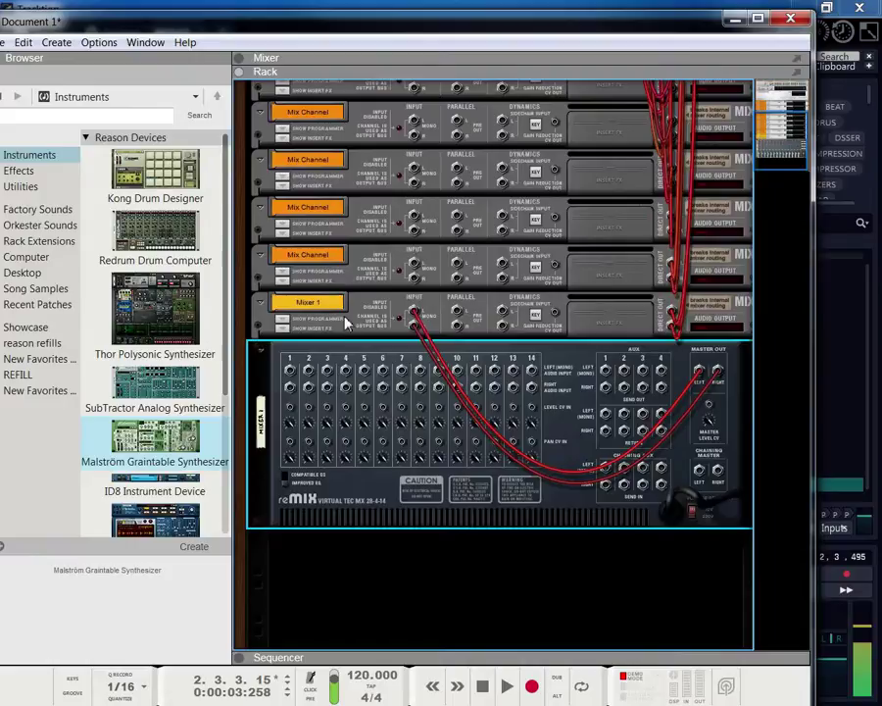
pyautogui.click(345, 323)
pyautogui.scroll(2, 402, 353)
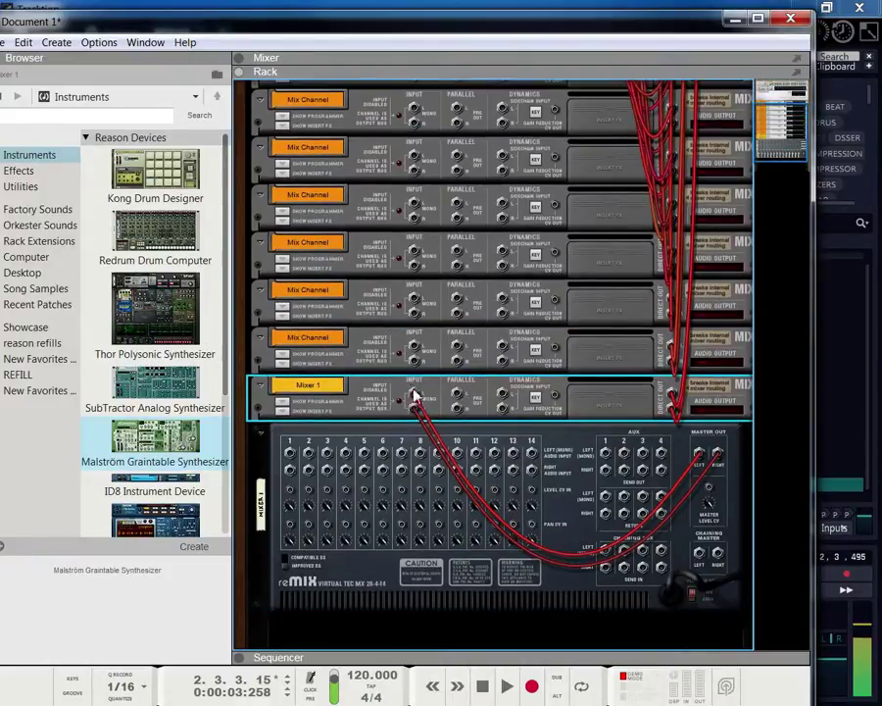
pyautogui.scroll(6, 424, 407)
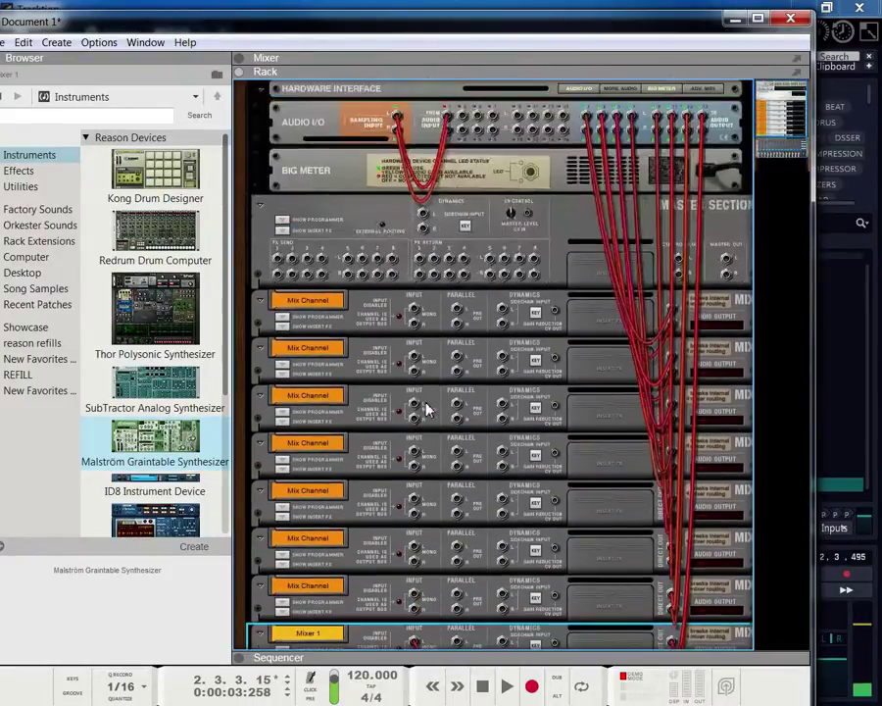
pyautogui.scroll(-6, 419, 398)
pyautogui.scroll(-2, 411, 326)
pyautogui.scroll(4, 412, 324)
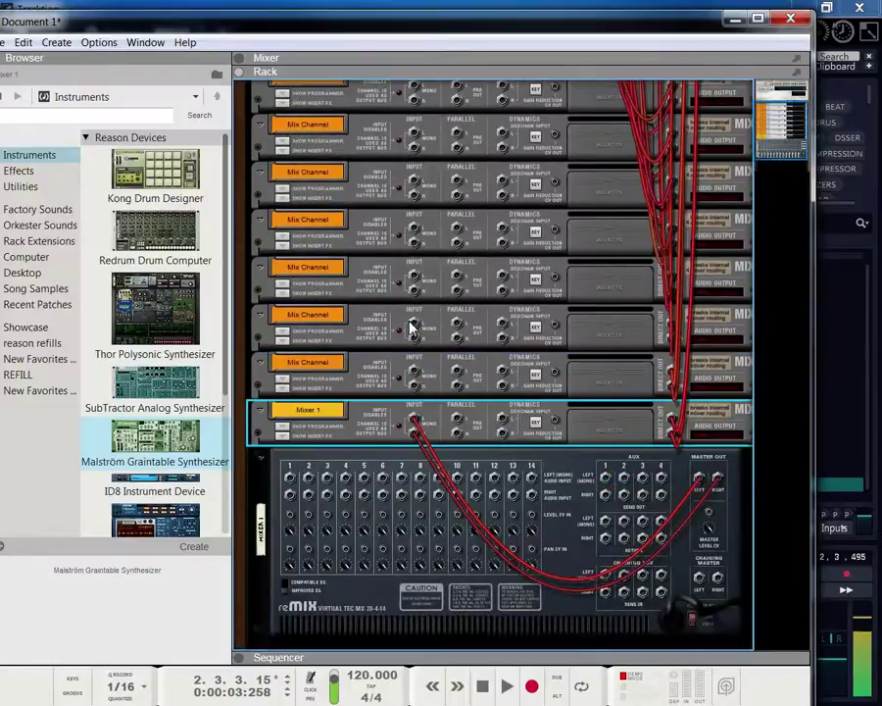
pyautogui.scroll(-4, 407, 314)
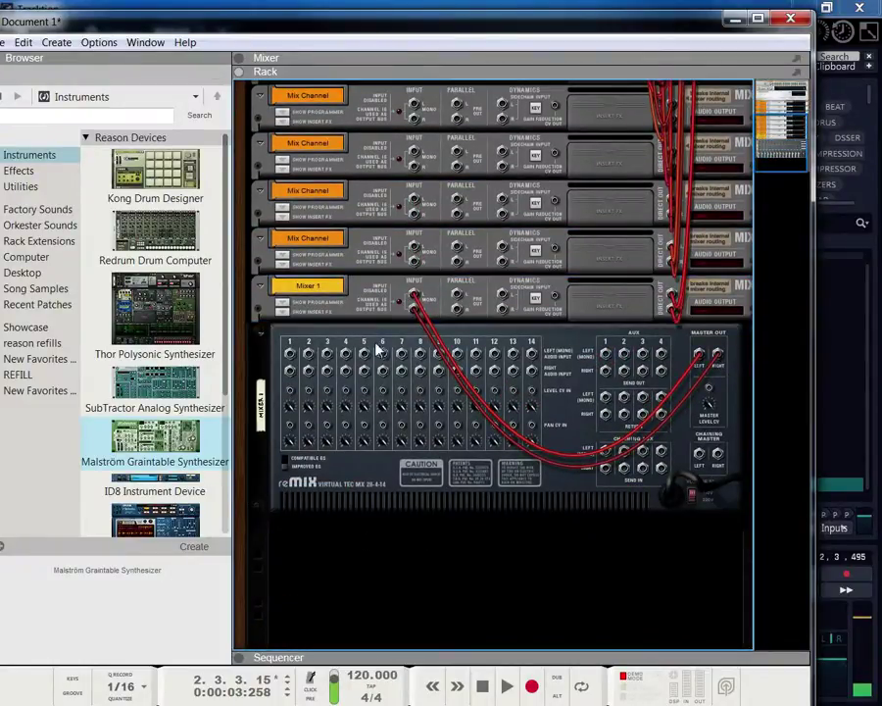
pyautogui.scroll(2, 388, 301)
pyautogui.scroll(2, 387, 312)
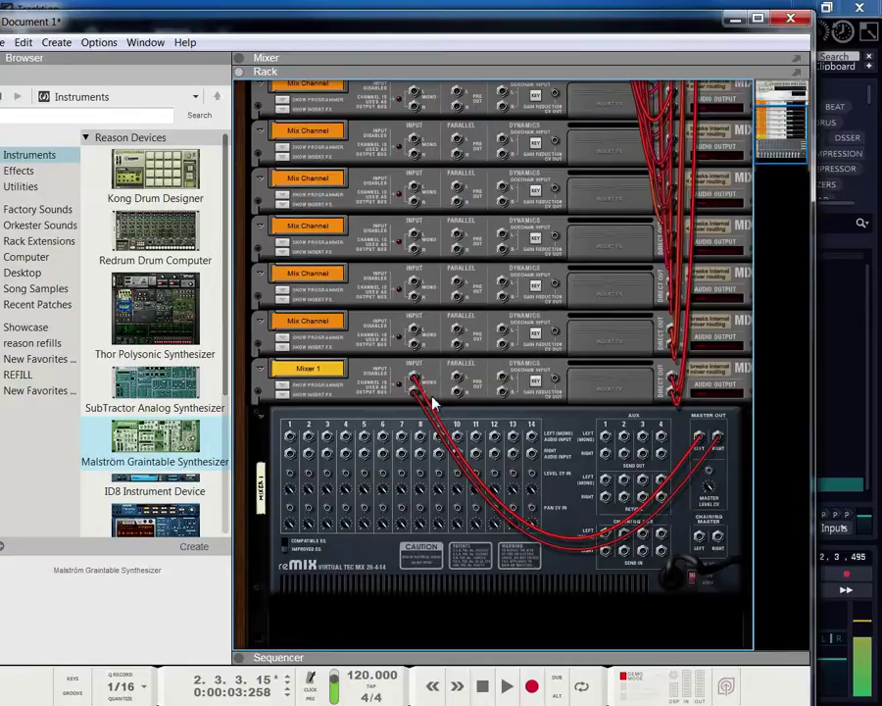
pyautogui.moveTo(414, 380); pyautogui.dragTo(574, 449)
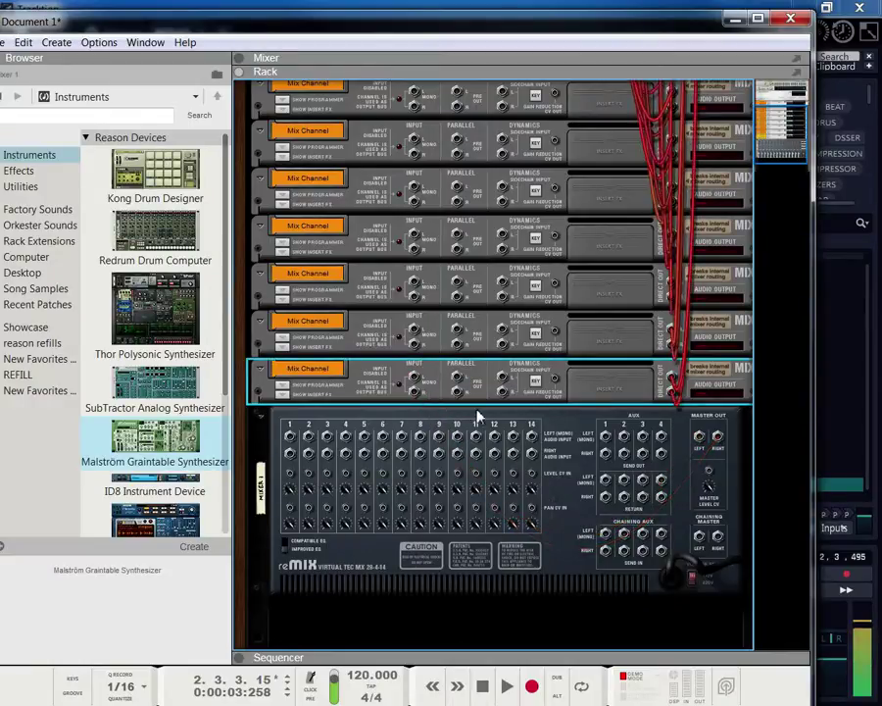
pyautogui.moveTo(699, 436); pyautogui.dragTo(417, 129)
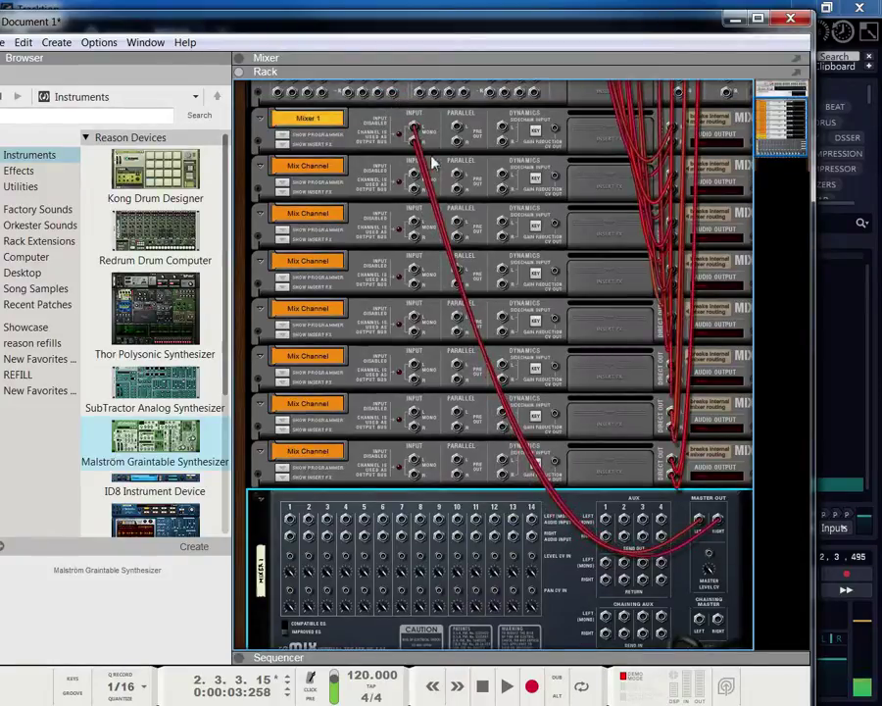
# - Create a Redrum Drum Computer below the 14:2 mixer and disconnect its stereo out from mixer channel 1
pyautogui.scroll(-3, 480, 529)
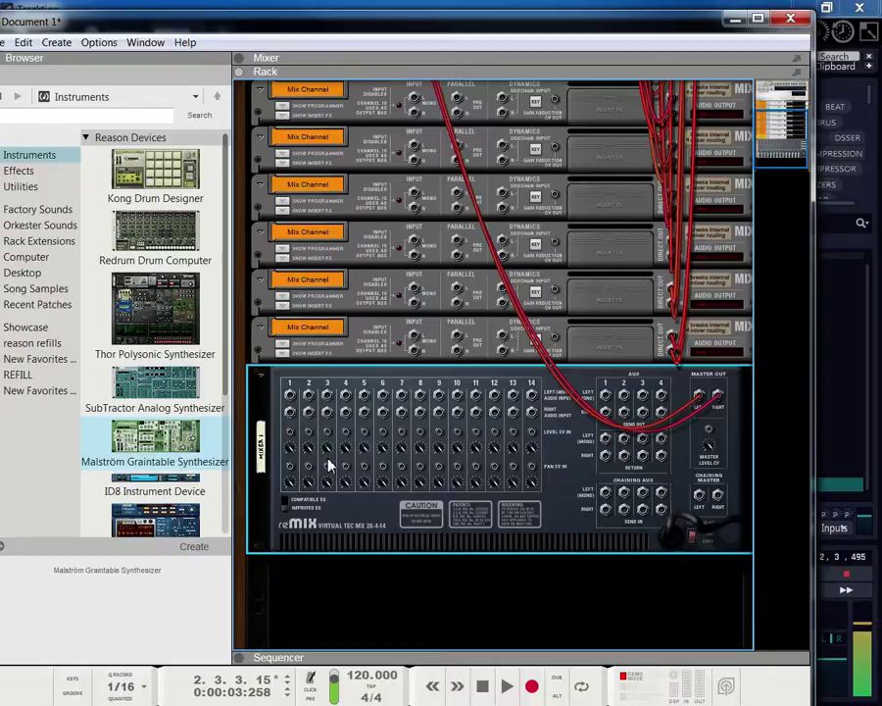
pyautogui.rightClick(343, 583)
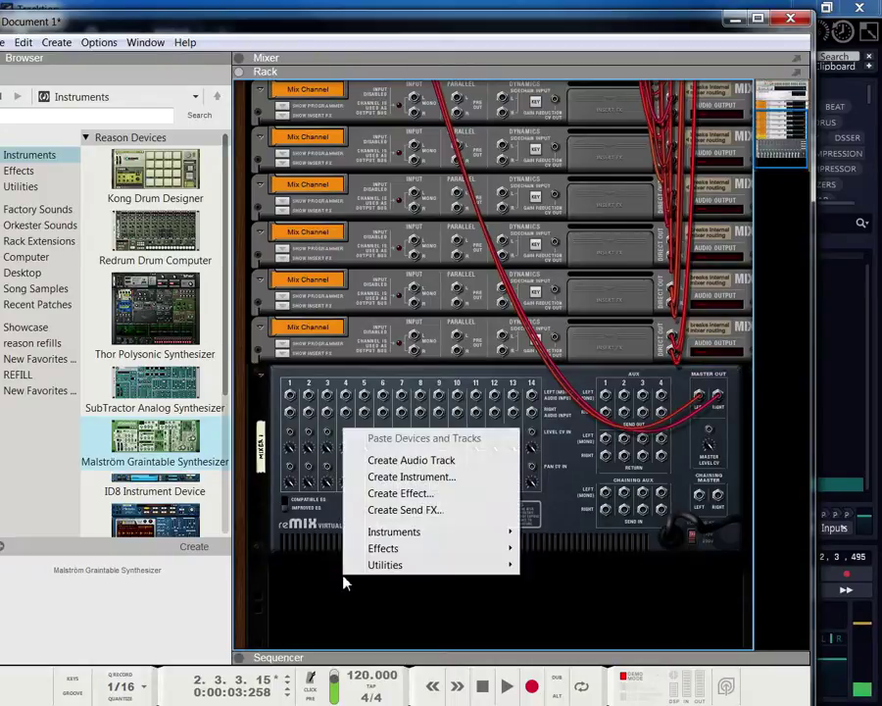
pyautogui.moveTo(392, 531)
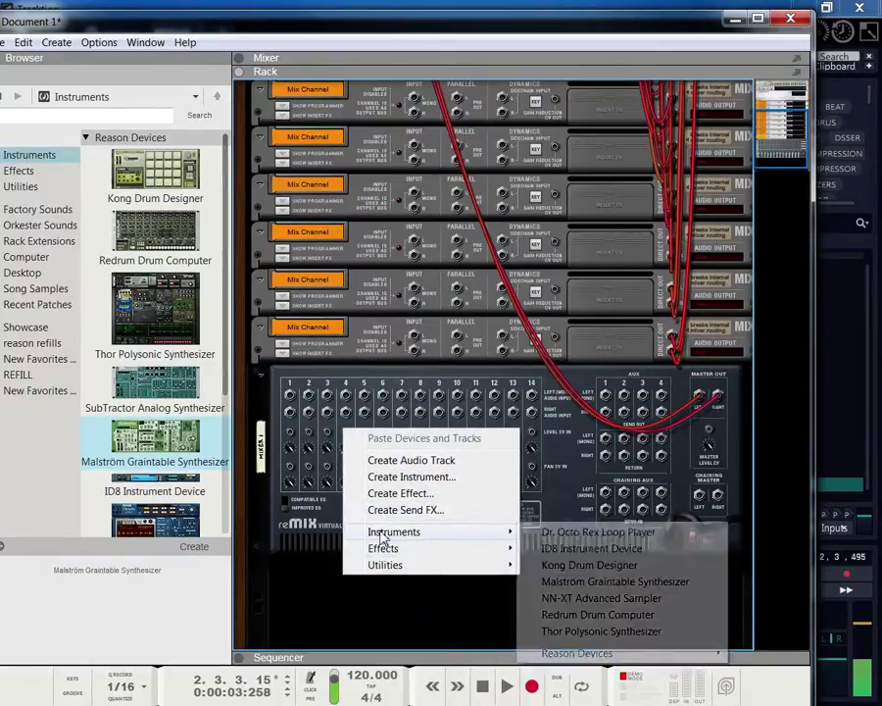
pyautogui.click(580, 614)
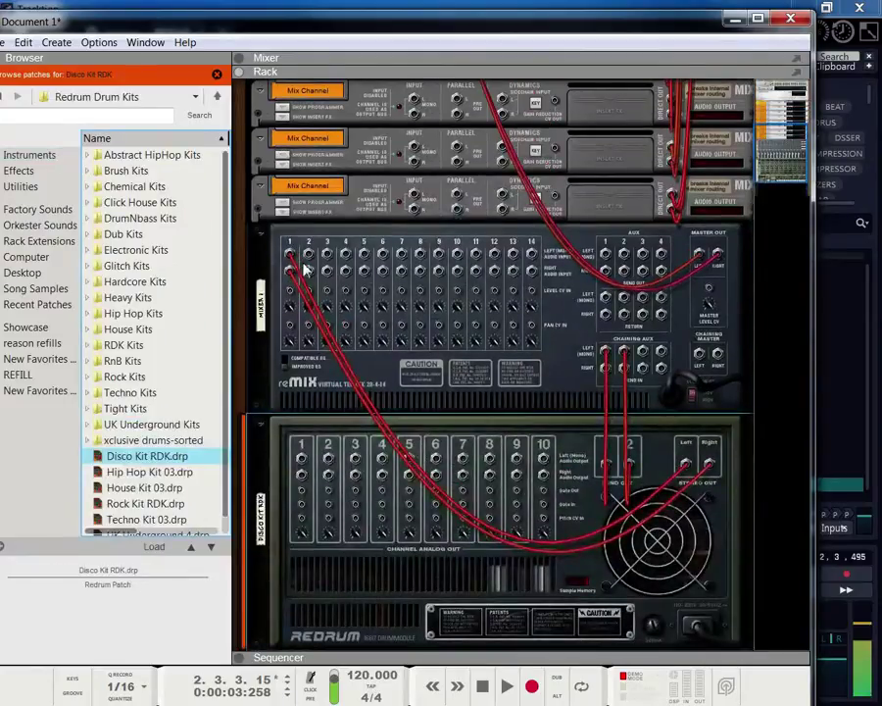
pyautogui.moveTo(291, 258); pyautogui.dragTo(294, 267)
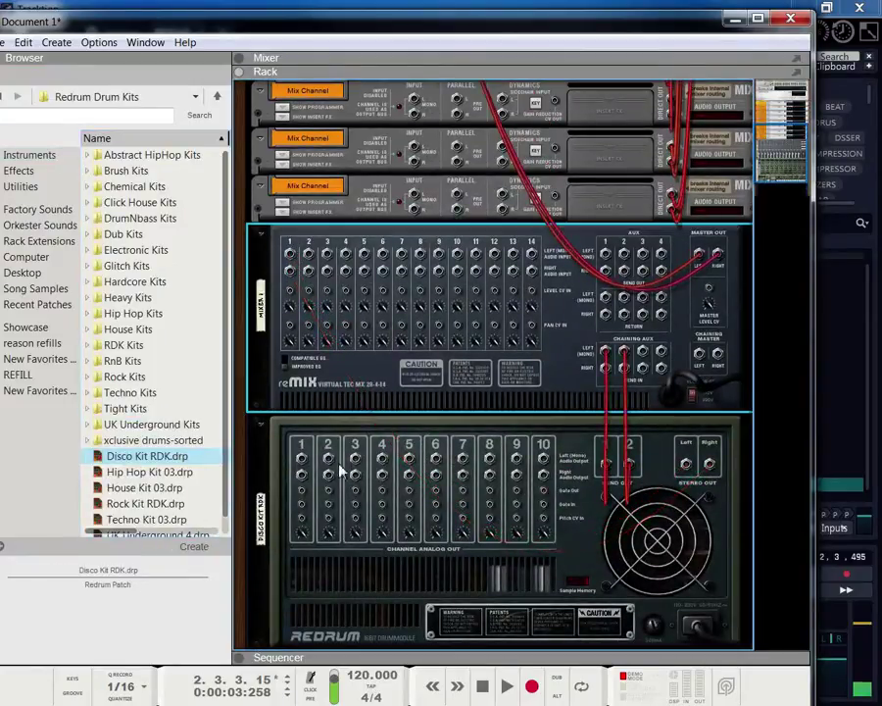
# - Cable Redrum's individual channel outputs 1 to 9 to the audio inputs of mixer channels 1 to 9, in order
pyautogui.moveTo(302, 461); pyautogui.dragTo(291, 256)
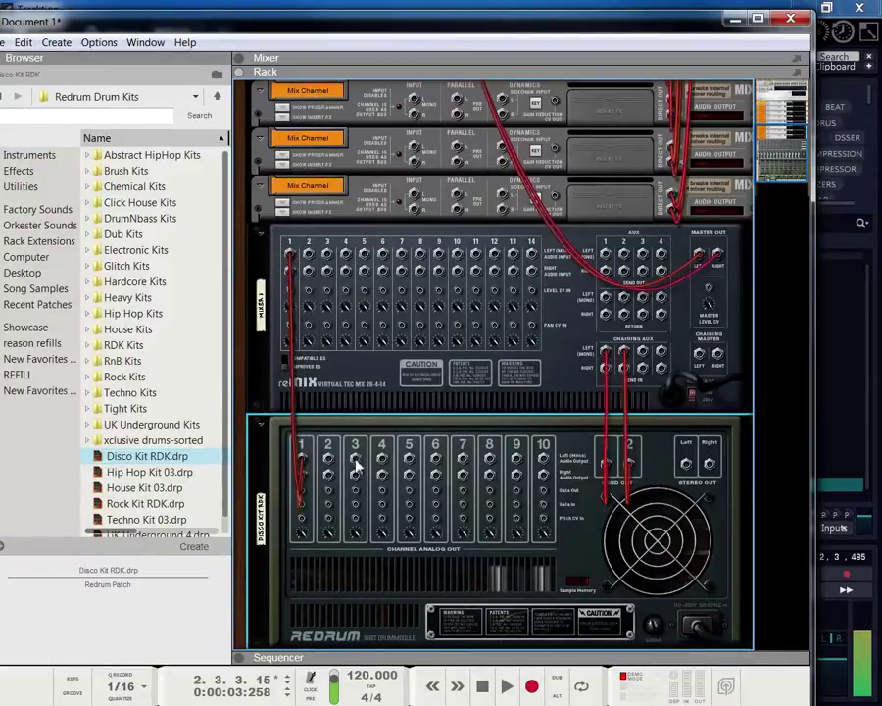
pyautogui.moveTo(330, 457); pyautogui.dragTo(308, 272)
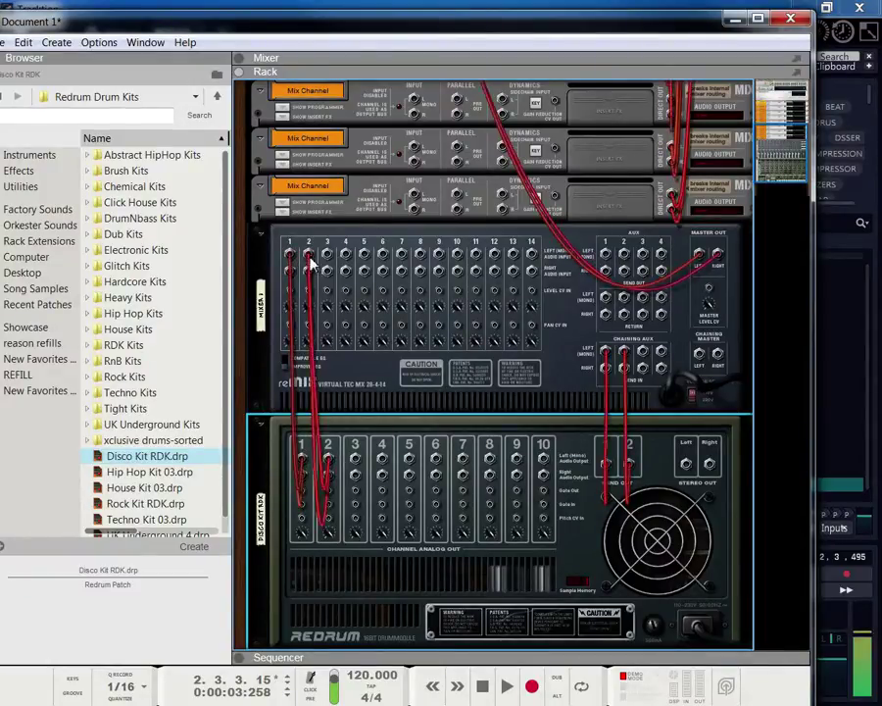
pyautogui.moveTo(355, 463); pyautogui.dragTo(327, 272)
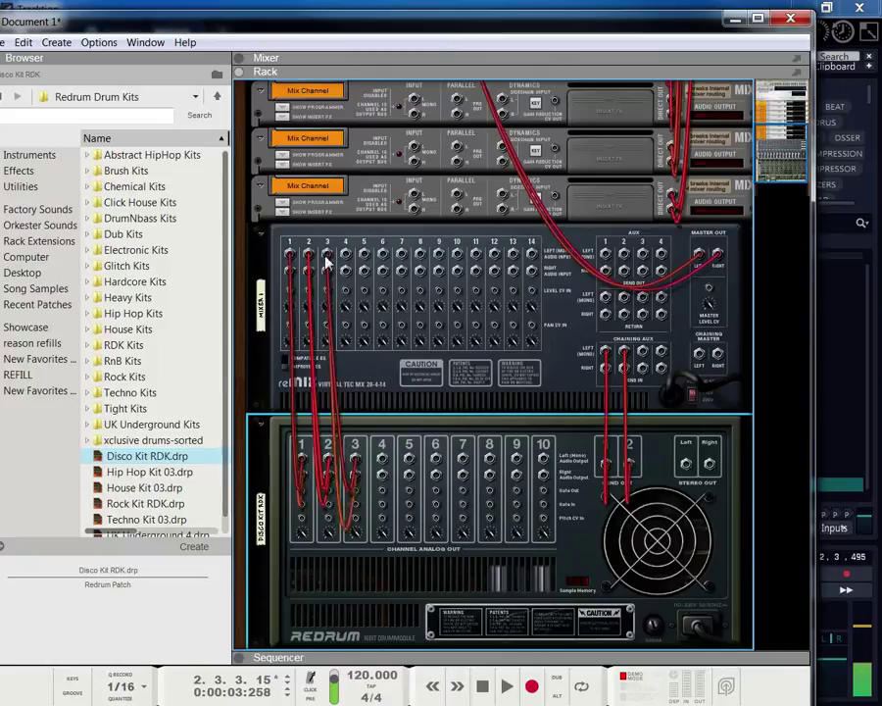
pyautogui.moveTo(382, 462); pyautogui.dragTo(345, 257)
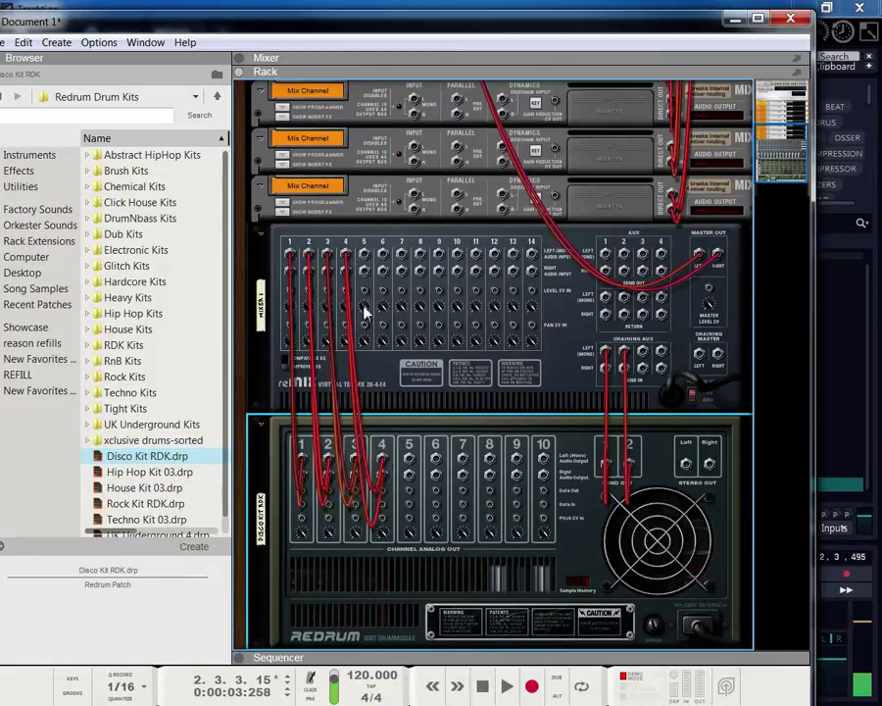
pyautogui.moveTo(407, 459); pyautogui.dragTo(363, 257)
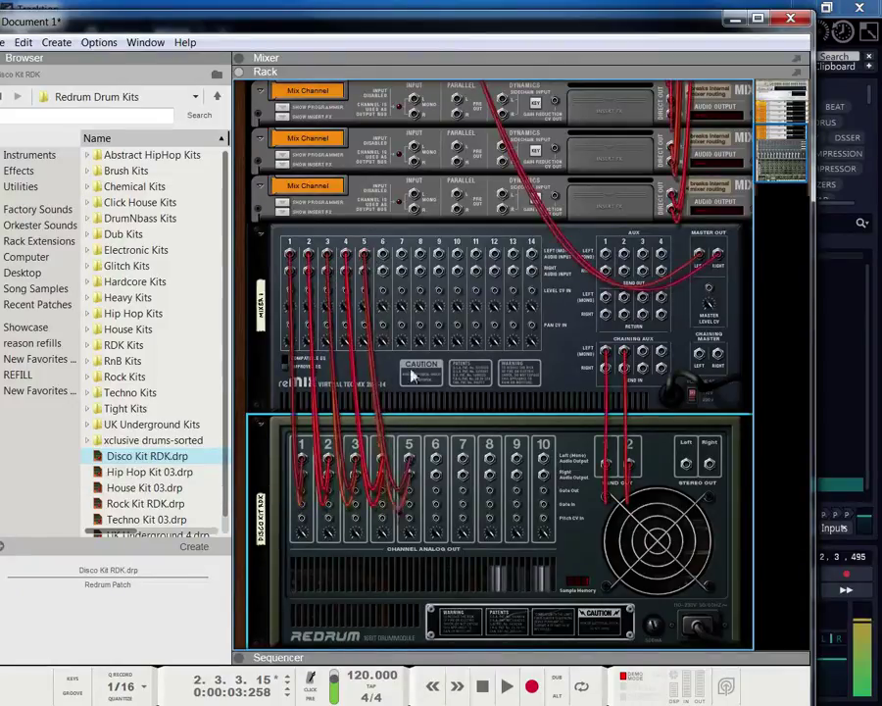
pyautogui.moveTo(435, 534); pyautogui.dragTo(382, 256)
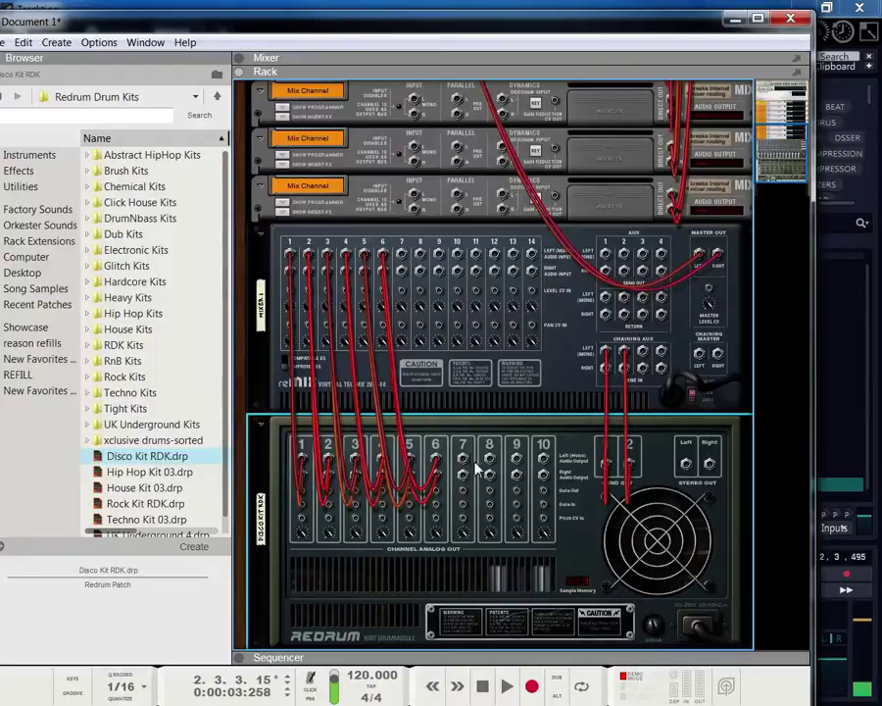
pyautogui.moveTo(463, 534); pyautogui.dragTo(402, 255)
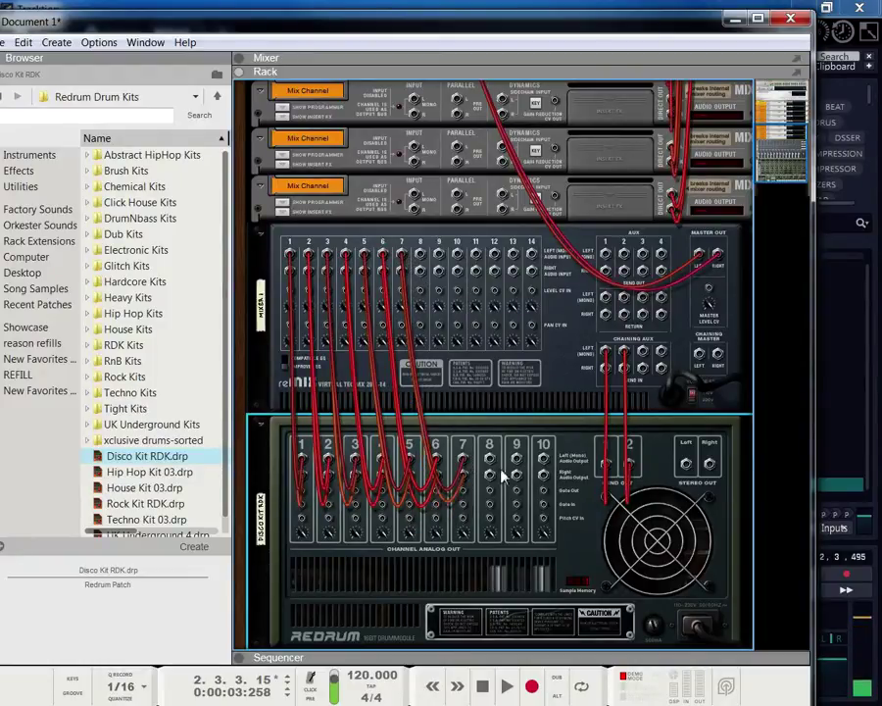
pyautogui.moveTo(489, 534); pyautogui.dragTo(419, 255)
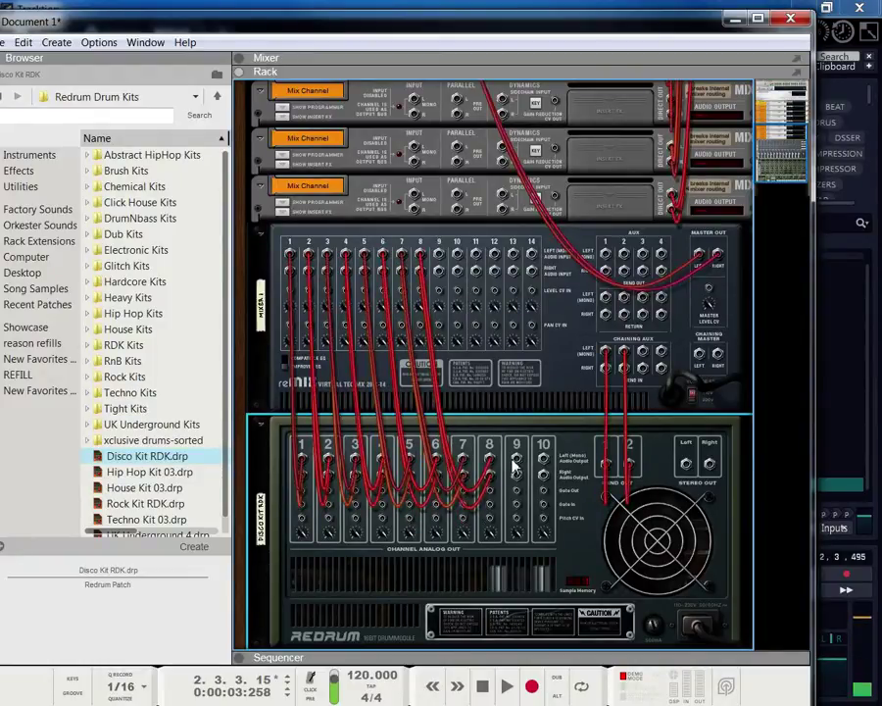
pyautogui.moveTo(517, 464); pyautogui.dragTo(456, 256)
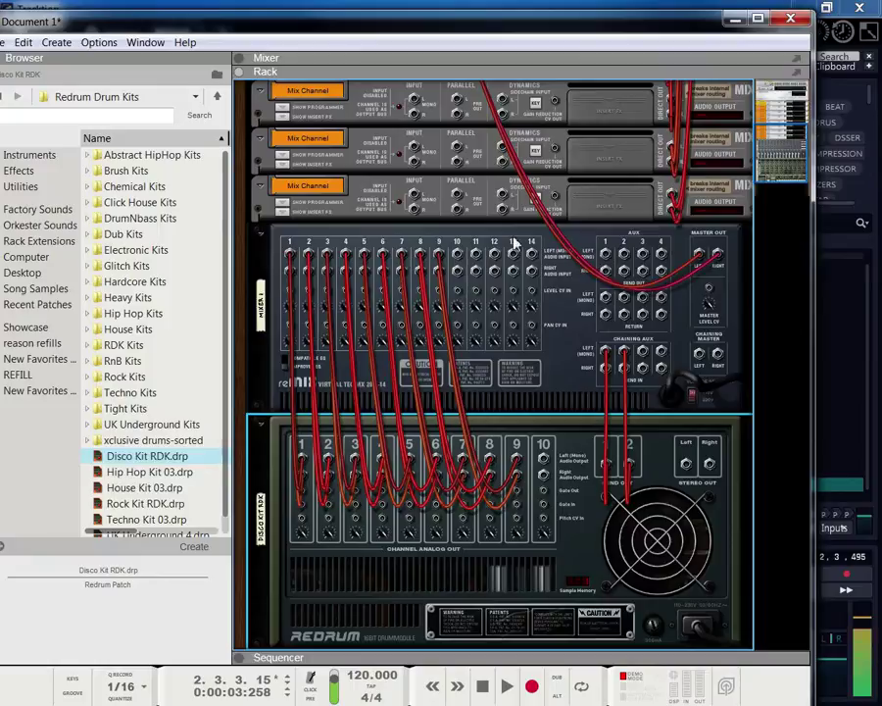
# - Add an RV7000 Advanced Reverb to the 14:2 mixer's aux send and move it above the mixer in the rack
pyautogui.click(447, 236)
pyautogui.rightClick(447, 236)
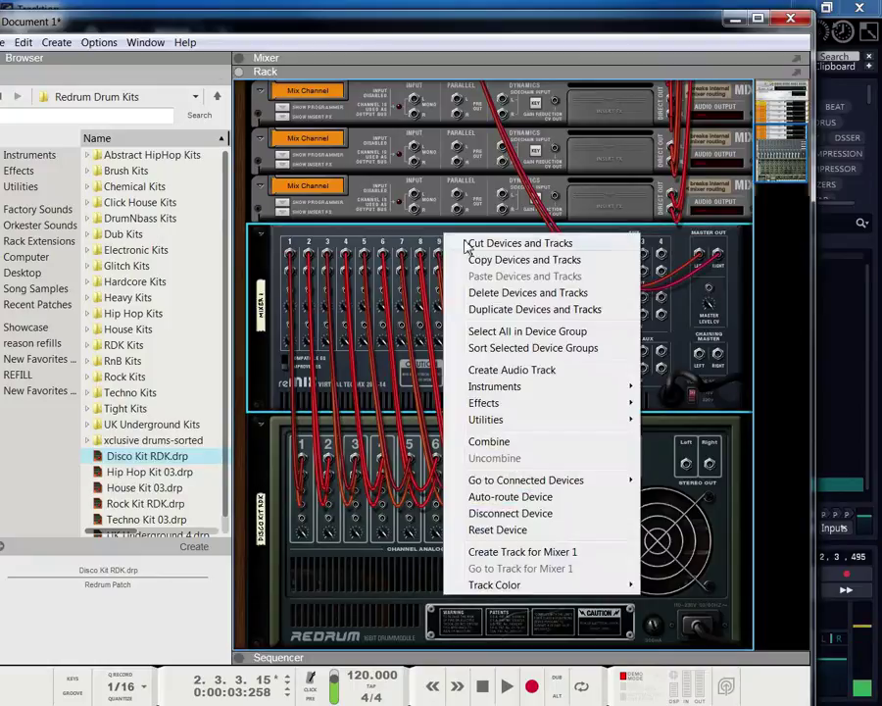
pyautogui.moveTo(500, 405)
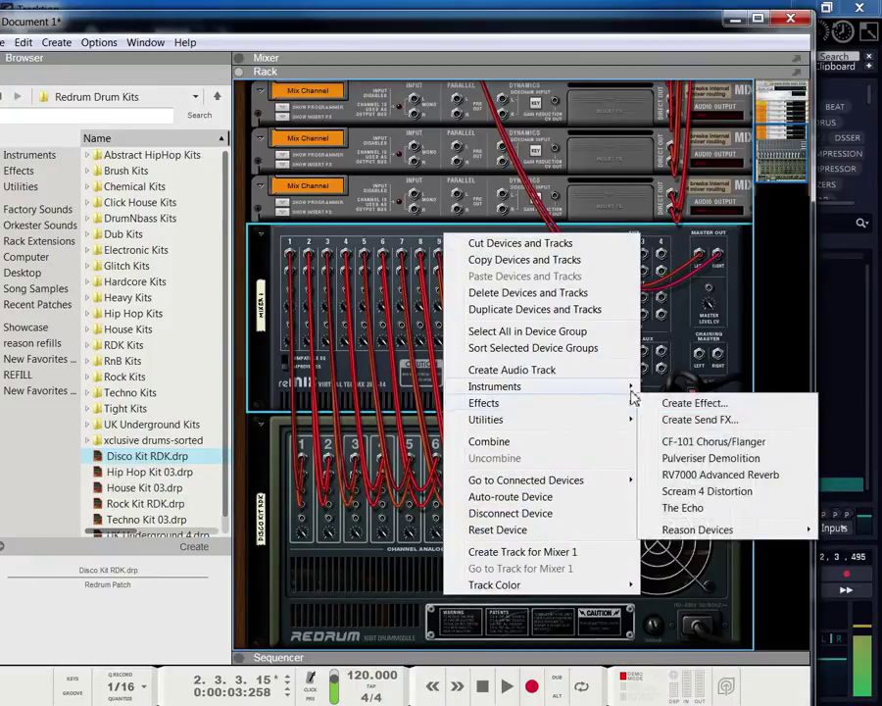
pyautogui.click(676, 474)
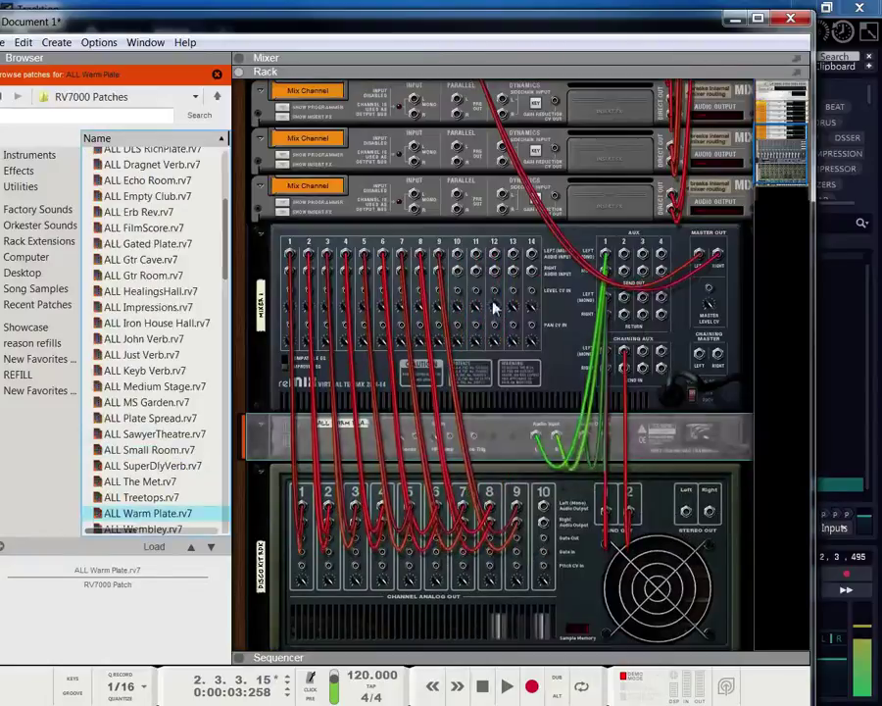
pyautogui.moveTo(506, 434); pyautogui.dragTo(475, 240)
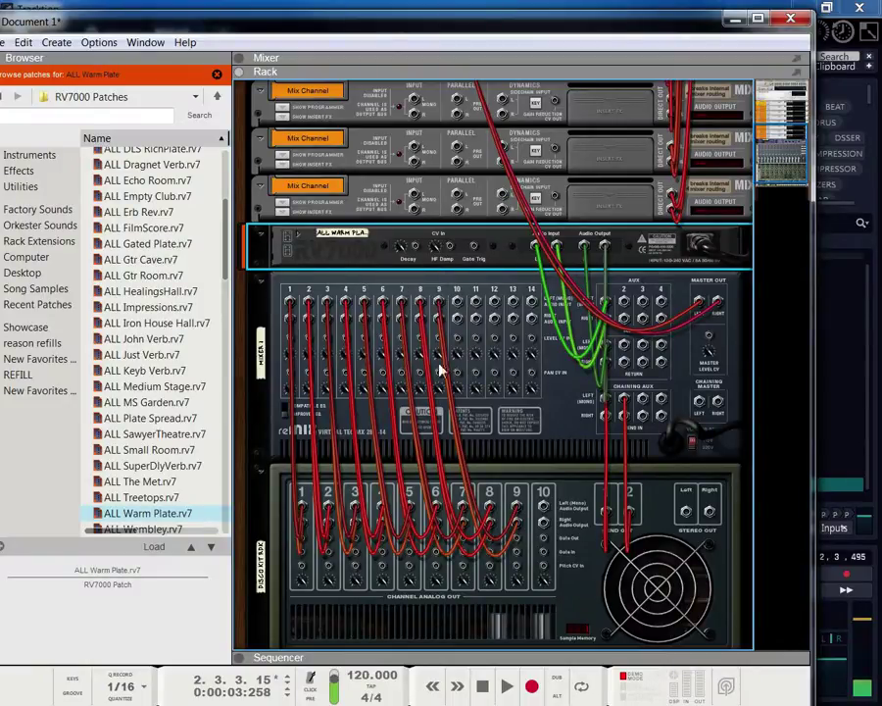
# - Add an MClass Compressor between the 14:2 mixer and Redrum, and disconnect its audio output from the mixer's aux 2 return
pyautogui.click(299, 283)
pyautogui.rightClick(298, 284)
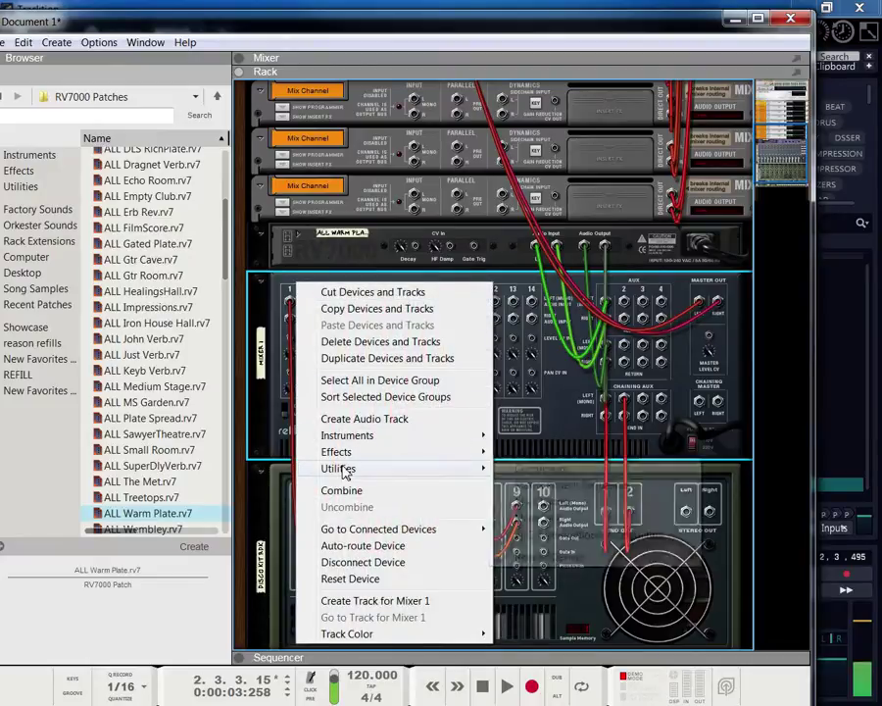
pyautogui.moveTo(485, 455)
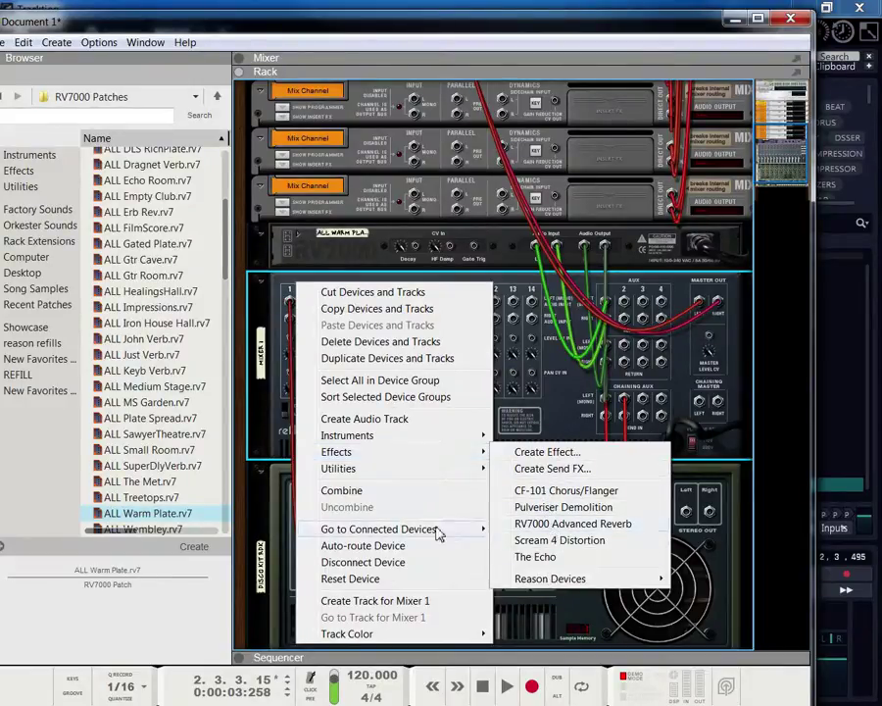
pyautogui.moveTo(362, 474)
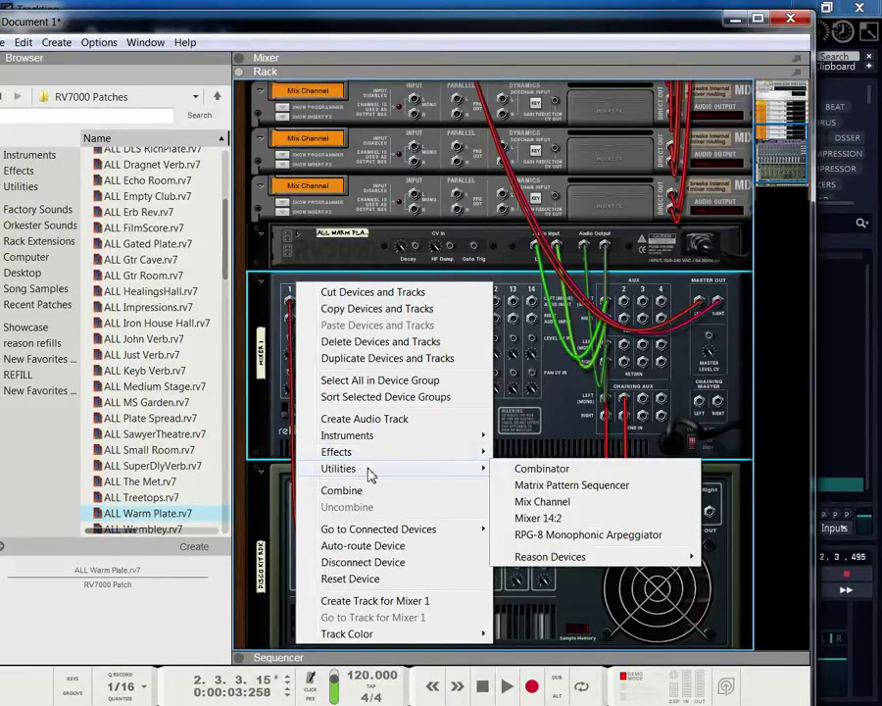
pyautogui.moveTo(336, 457)
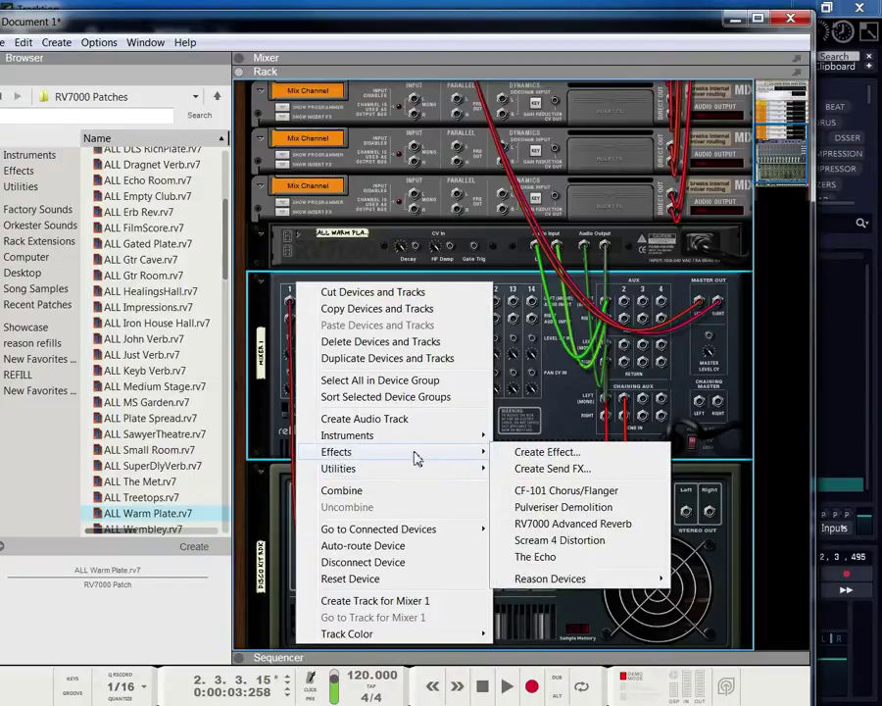
pyautogui.moveTo(549, 580)
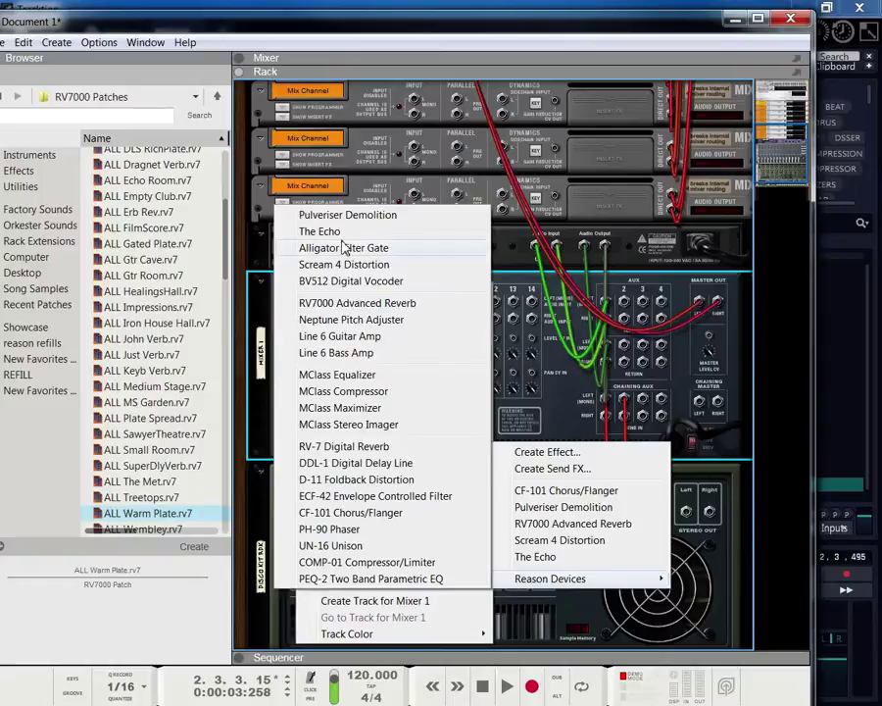
pyautogui.click(343, 391)
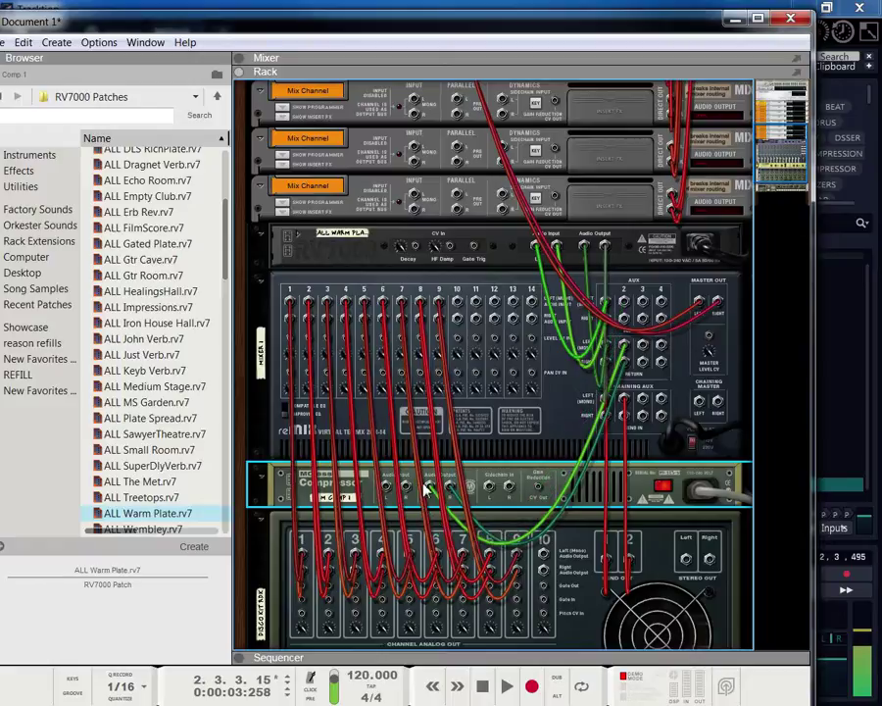
pyautogui.moveTo(428, 486); pyautogui.dragTo(438, 506)
pyautogui.moveTo(280, 485); pyautogui.dragTo(290, 284)
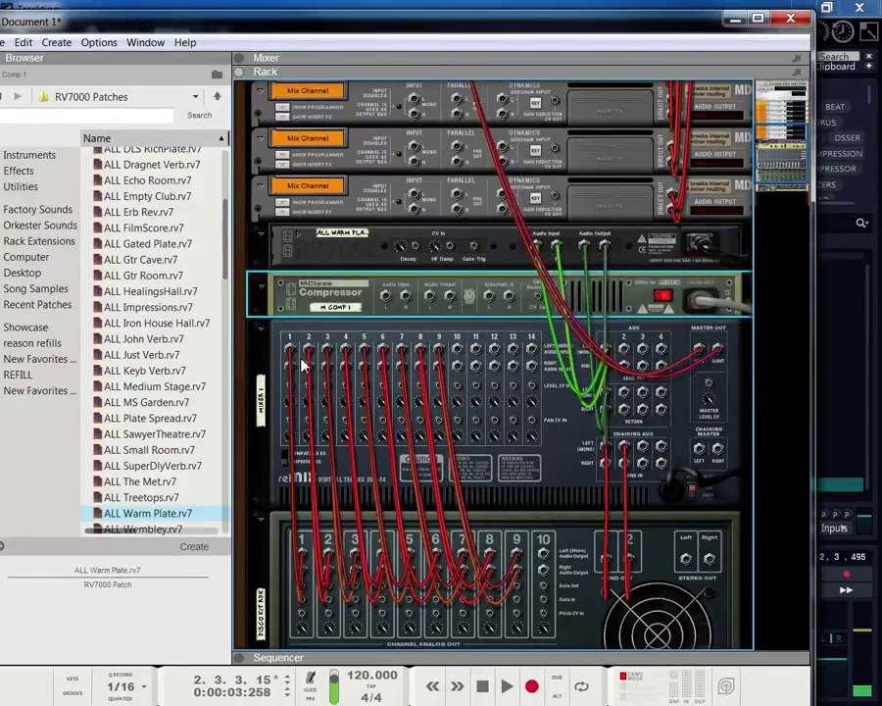
pyautogui.moveTo(504, 315); pyautogui.dragTo(504, 490)
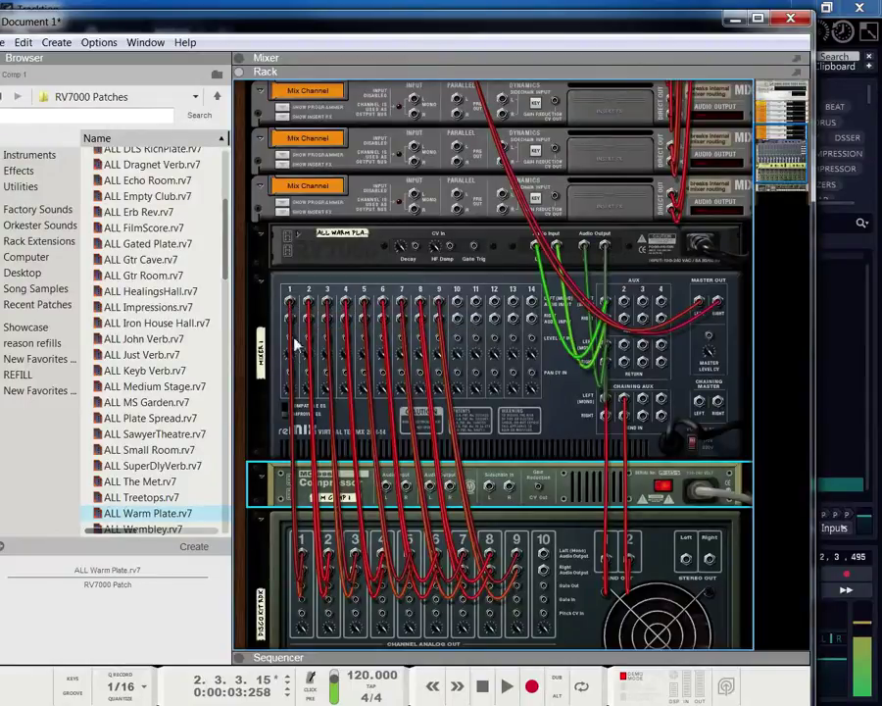
pyautogui.moveTo(291, 309); pyautogui.dragTo(389, 490)
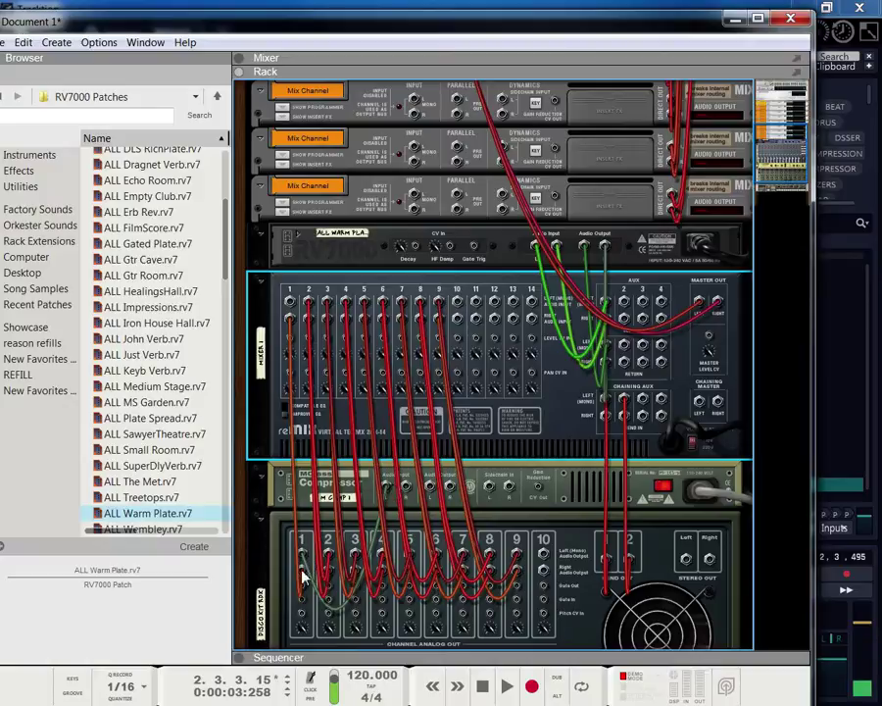
pyautogui.moveTo(301, 570); pyautogui.dragTo(406, 490)
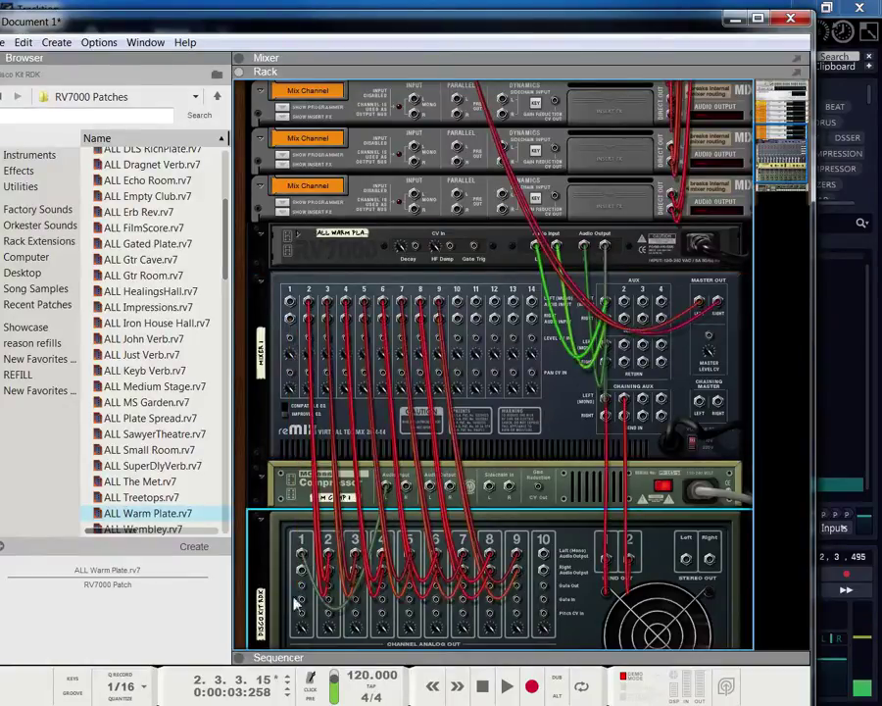
pyautogui.moveTo(301, 578); pyautogui.dragTo(291, 307)
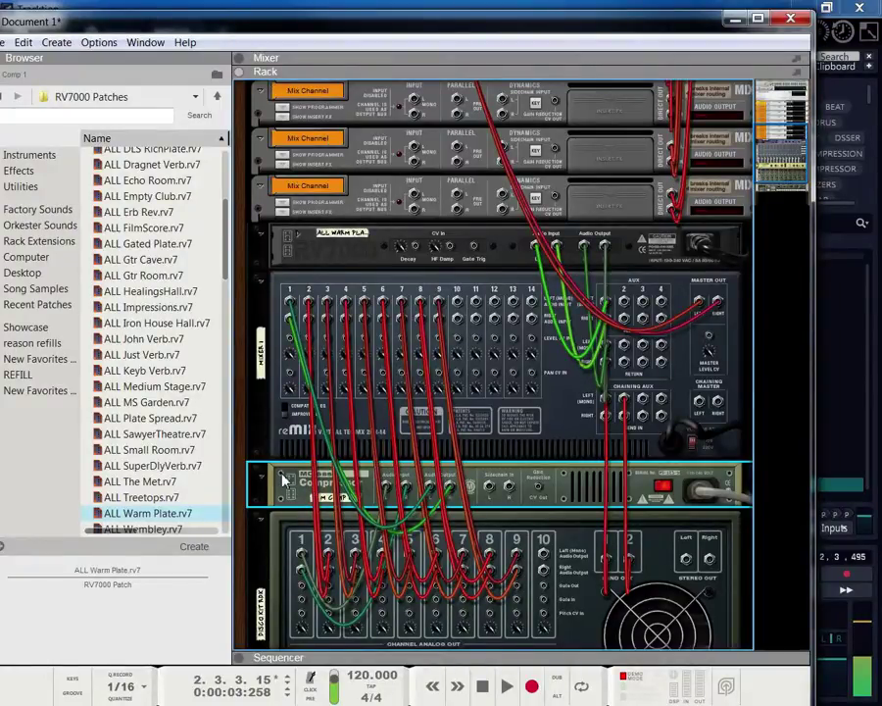
pyautogui.scroll(-3, 285, 478)
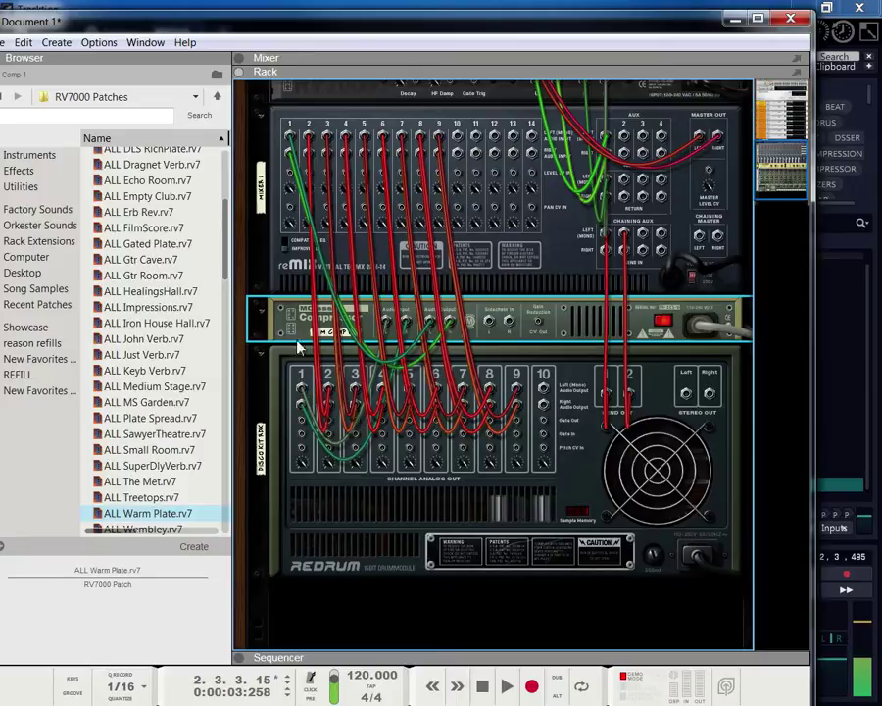
pyautogui.scroll(2, 296, 336)
pyautogui.scroll(3, 295, 337)
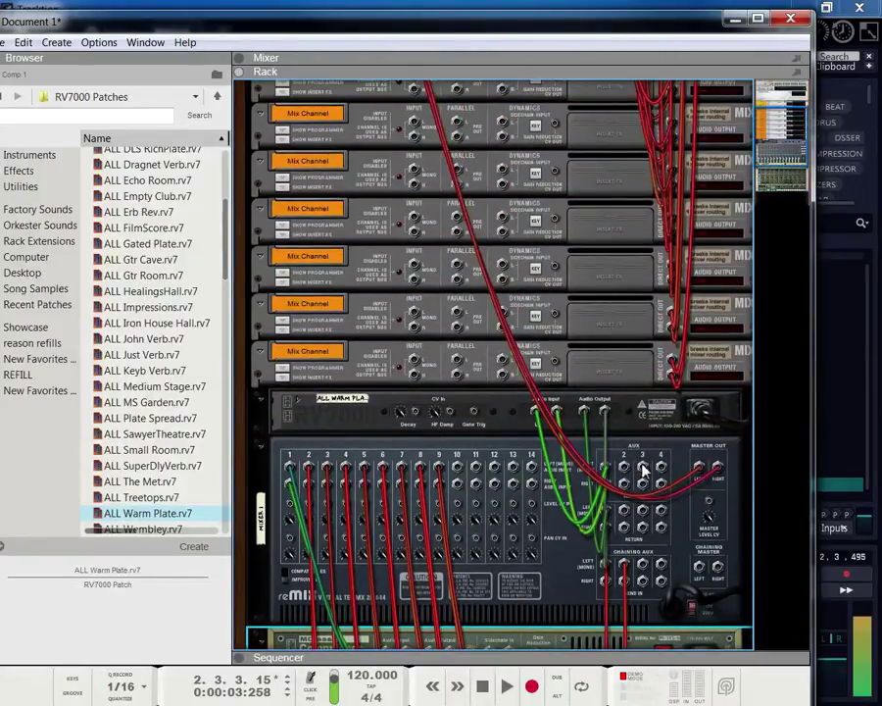
pyautogui.click(526, 467)
pyautogui.rightClick(510, 458)
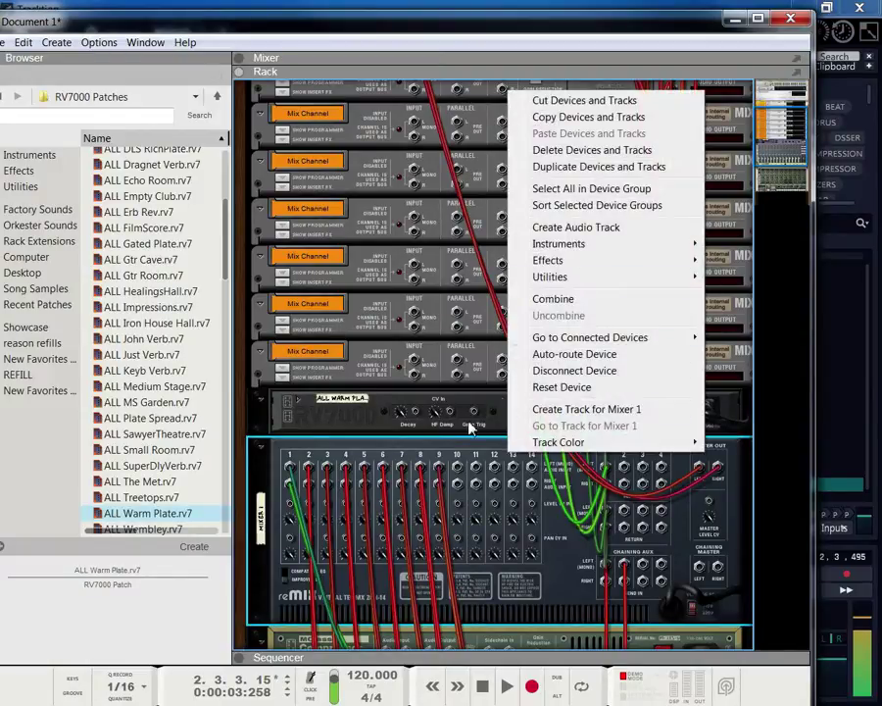
pyautogui.click(493, 429)
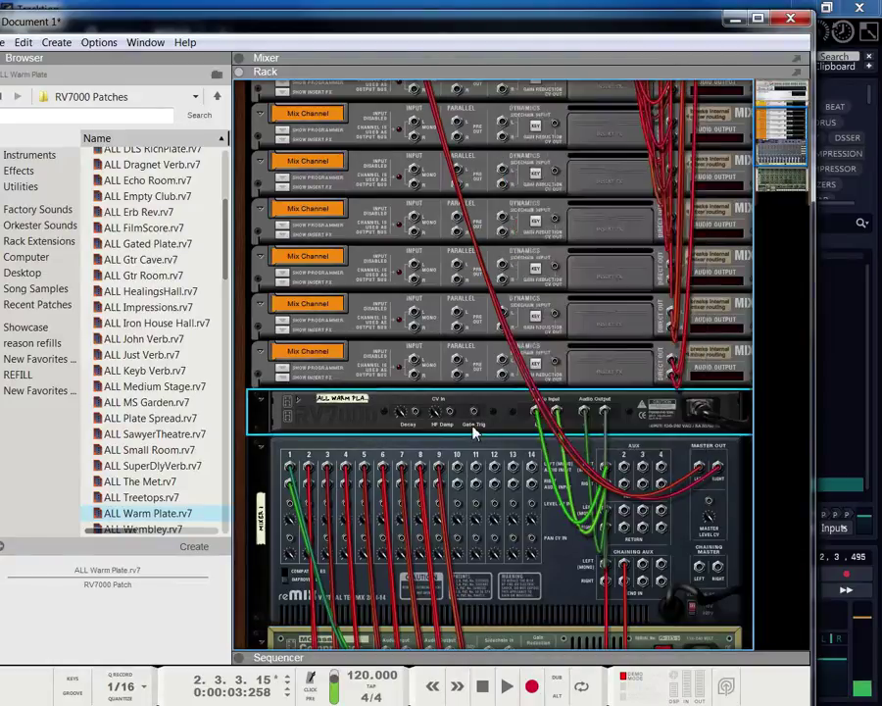
# - Create a Thor Polysonic Synthesizer below Redrum and disconnect its audio output from its Mix Channel
pyautogui.scroll(-5, 373, 458)
pyautogui.scroll(-2, 372, 459)
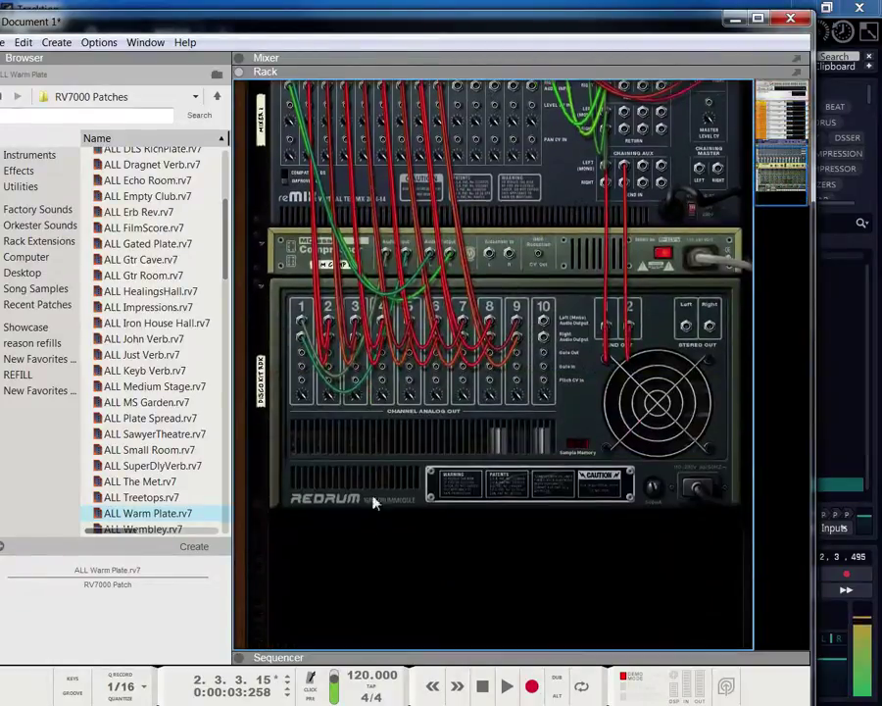
pyautogui.rightClick(374, 534)
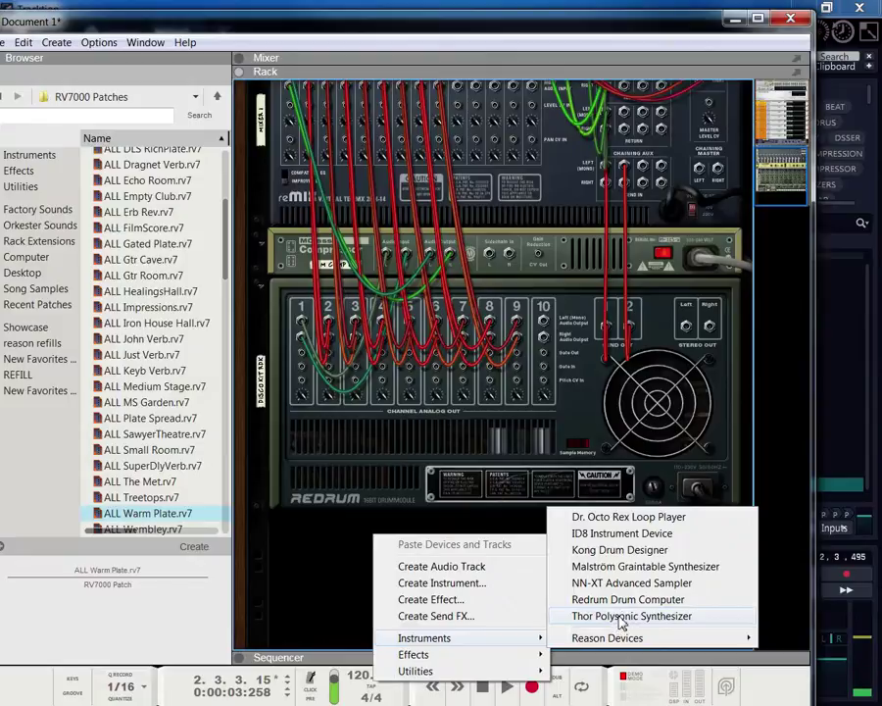
pyautogui.click(619, 616)
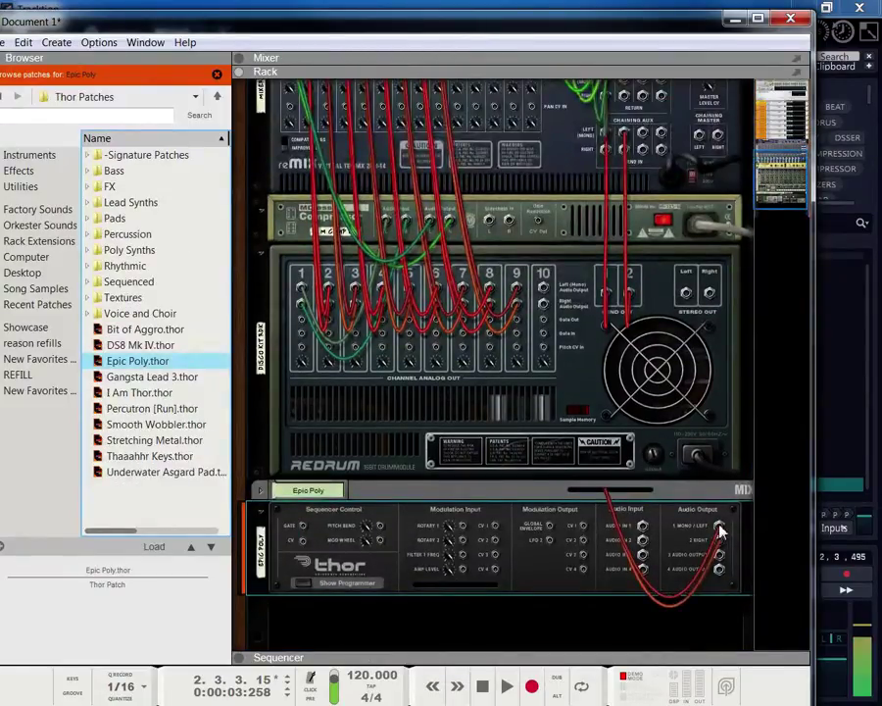
pyautogui.moveTo(719, 527); pyautogui.dragTo(683, 564)
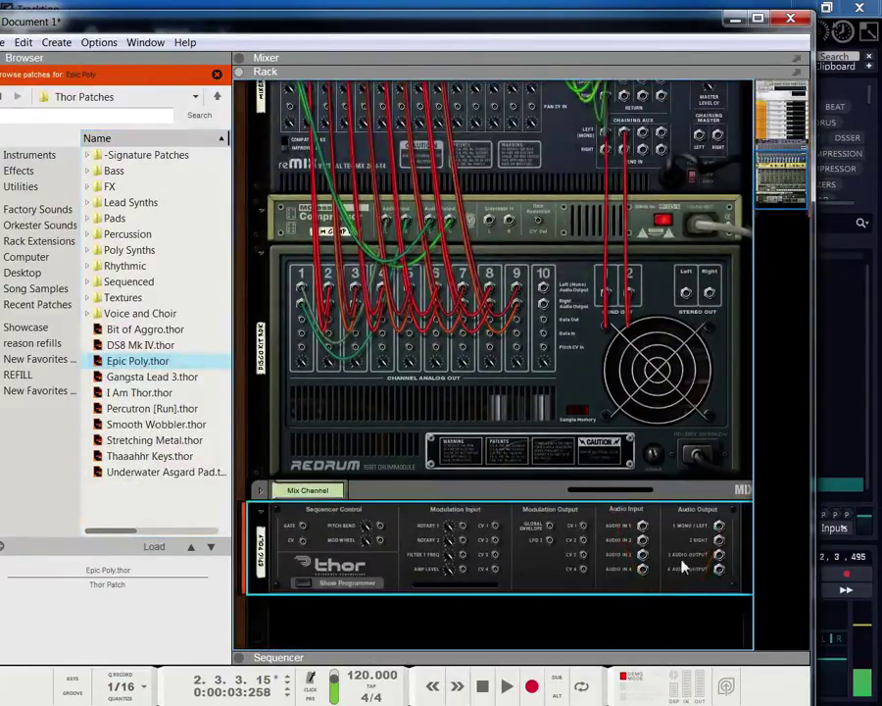
# - Delete the unneeded Mix Channel that was added with Thor, directly above it in the rack
pyautogui.scroll(1, 721, 535)
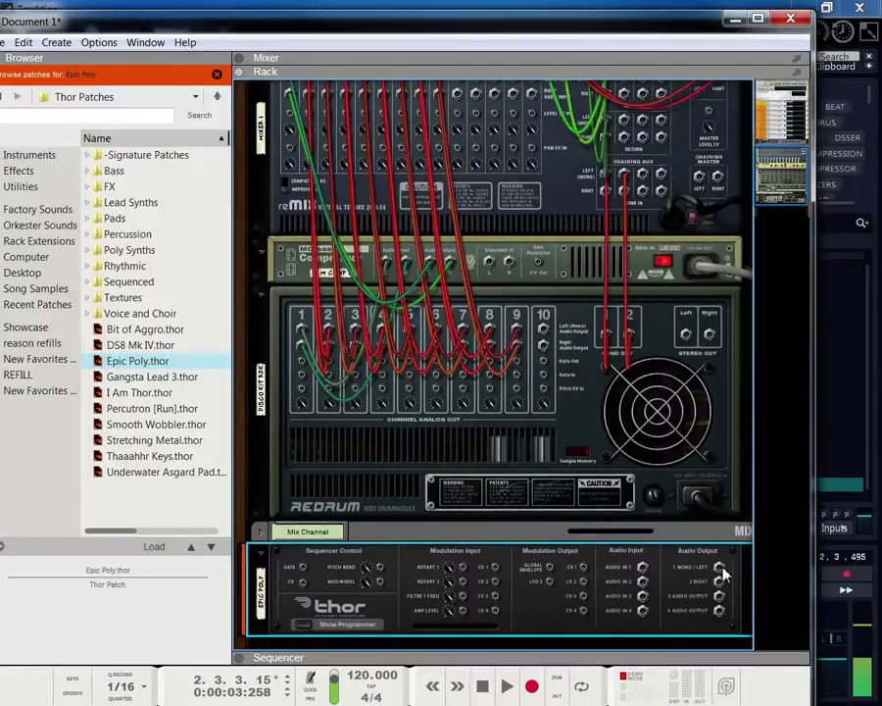
pyautogui.scroll(1, 618, 274)
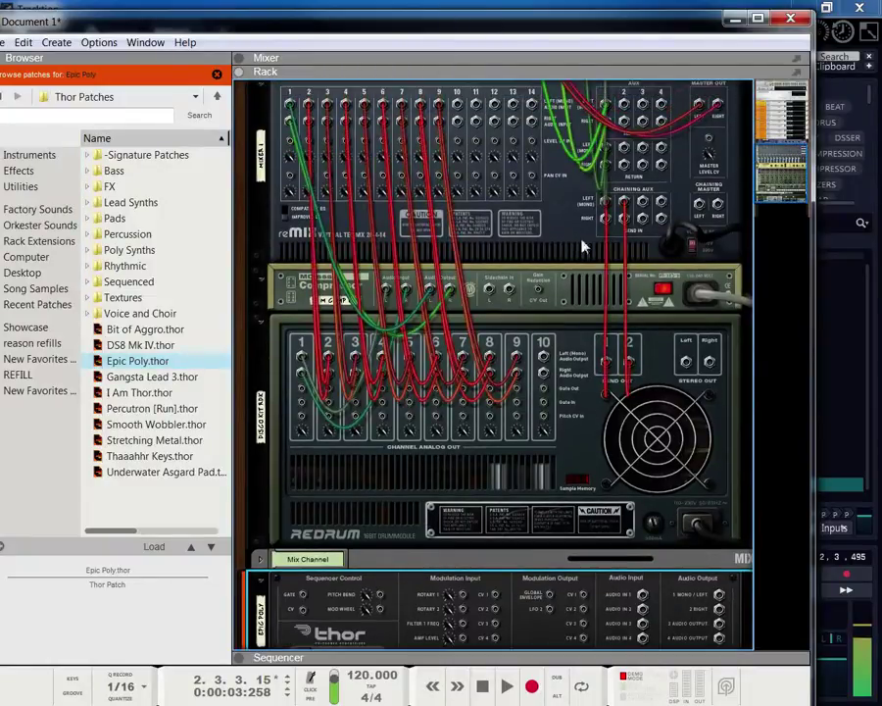
pyautogui.scroll(-4, 682, 525)
pyautogui.scroll(2, 694, 480)
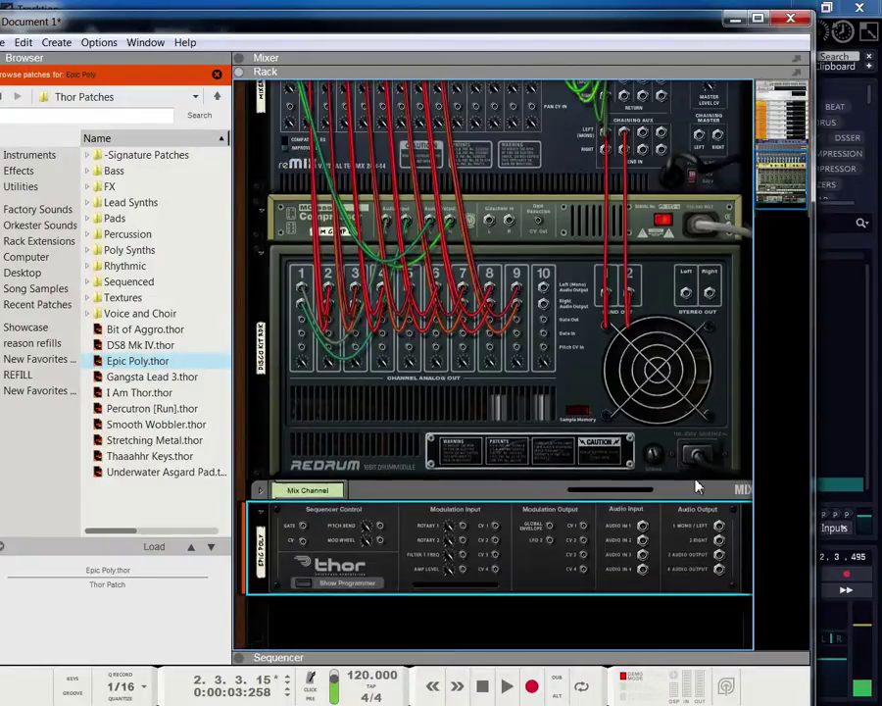
pyautogui.click(614, 494)
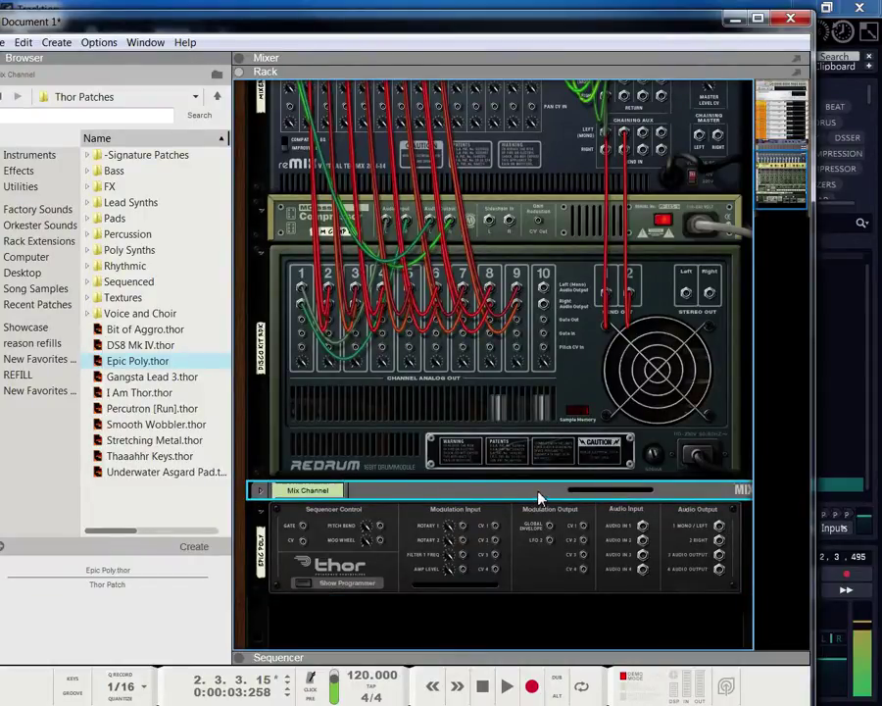
pyautogui.scroll(3, 429, 469)
pyautogui.scroll(-3, 387, 470)
pyautogui.rightClick(362, 497)
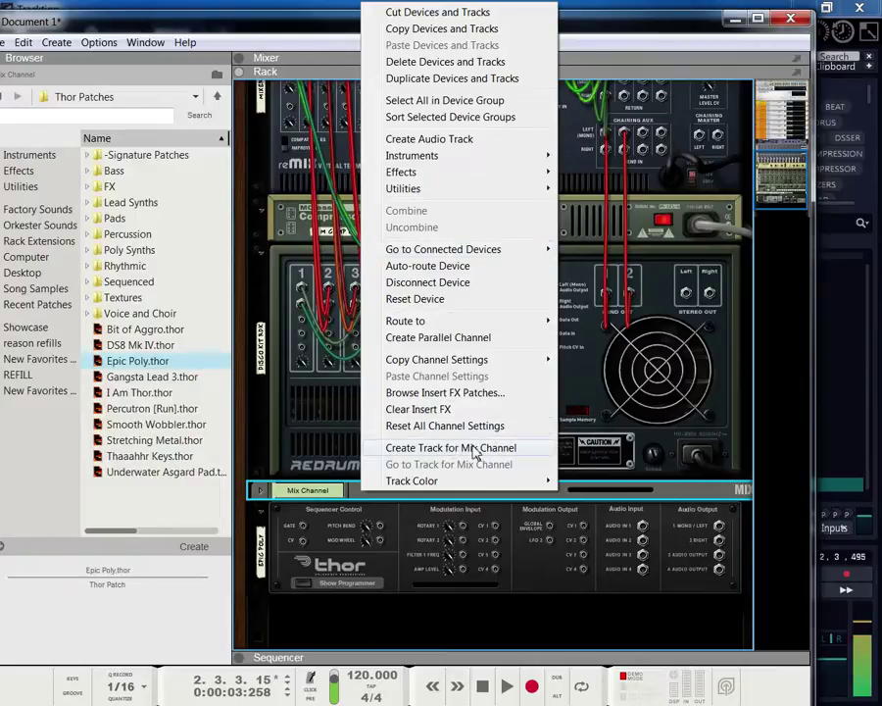
pyautogui.moveTo(425, 480)
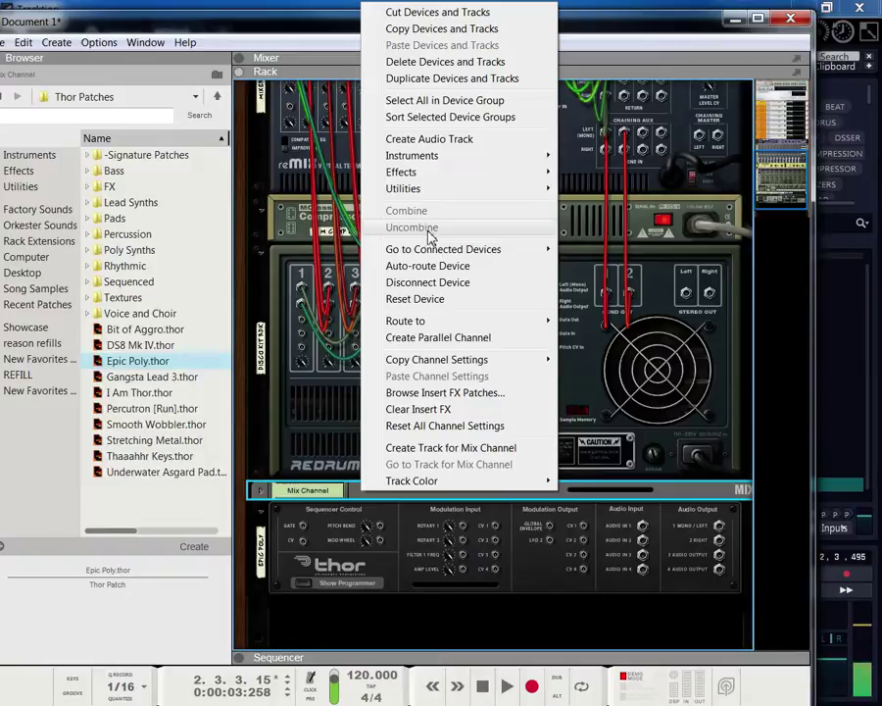
pyautogui.click(284, 484)
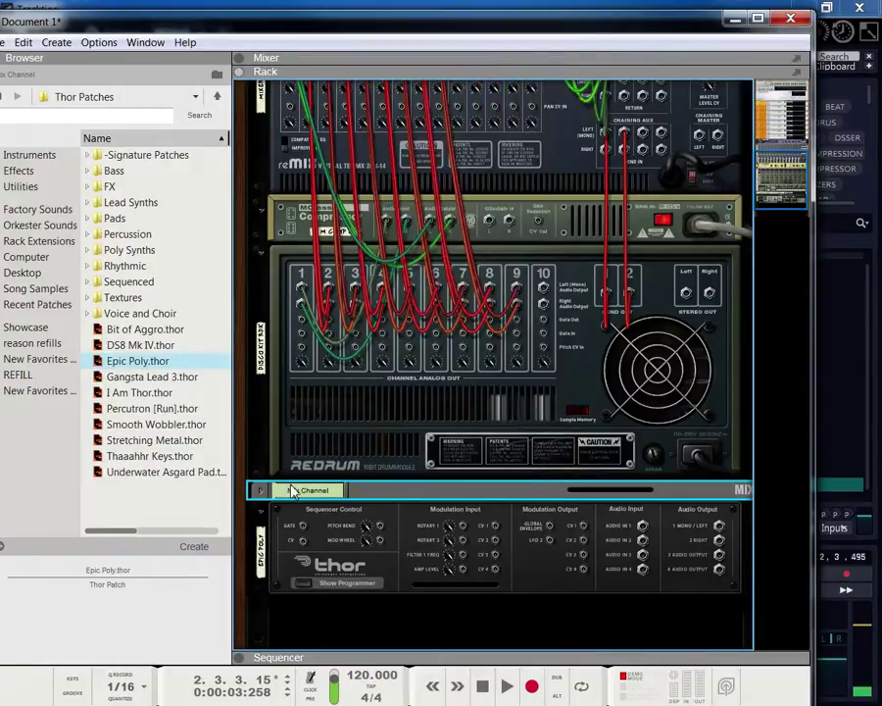
pyautogui.press('Delete')
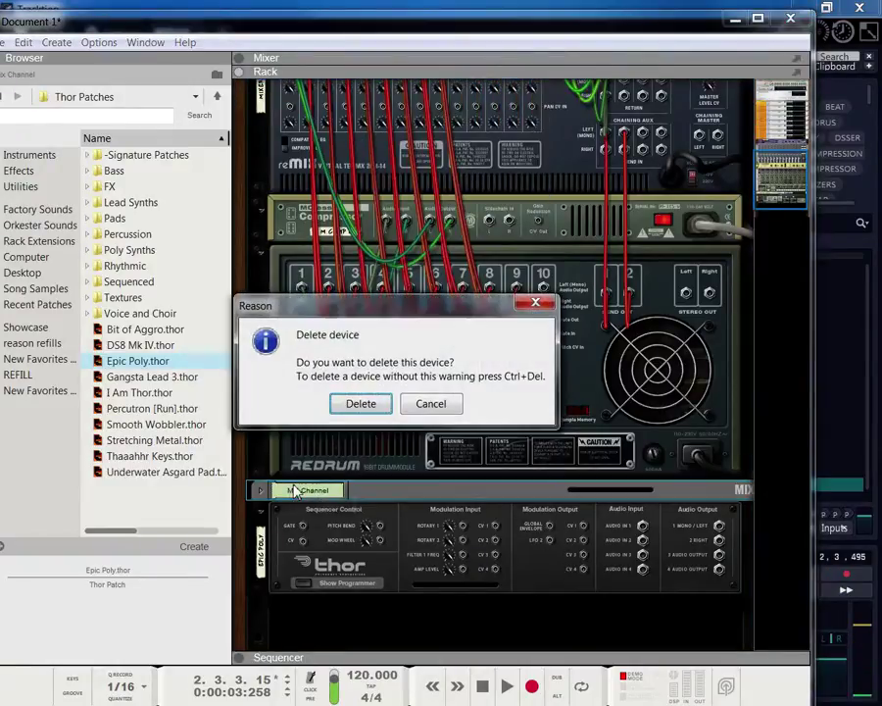
pyautogui.click(388, 399)
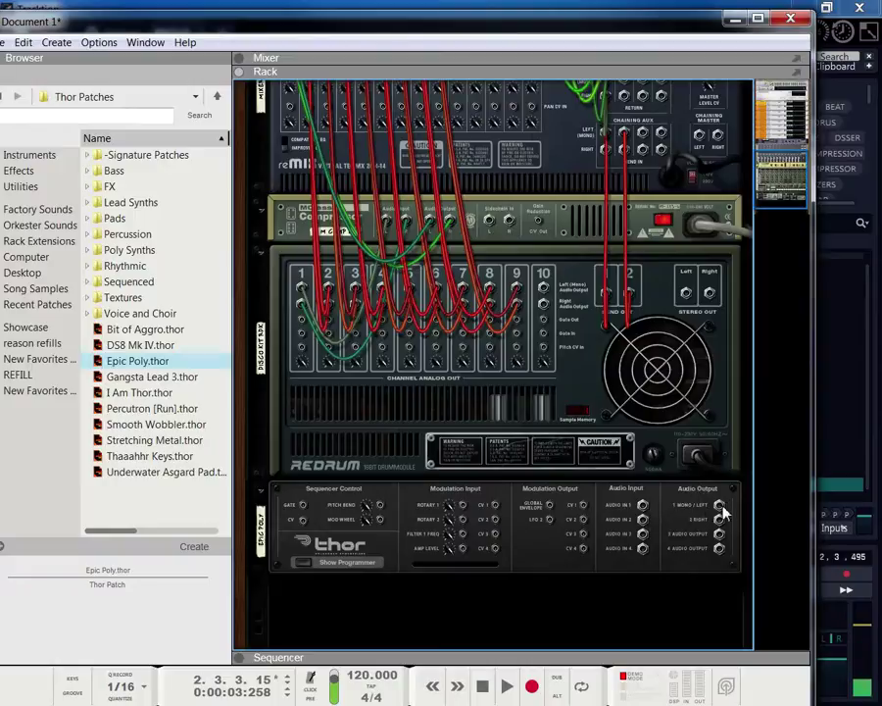
# - Add an MClass Equalizer below Thor in its signal chain
pyautogui.rightClick(423, 483)
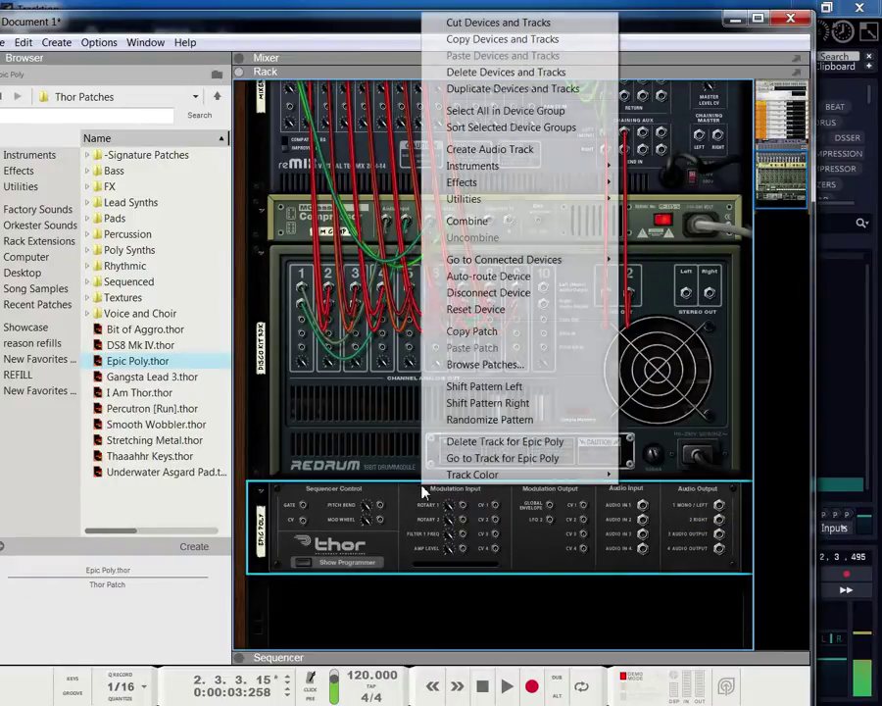
pyautogui.moveTo(469, 185)
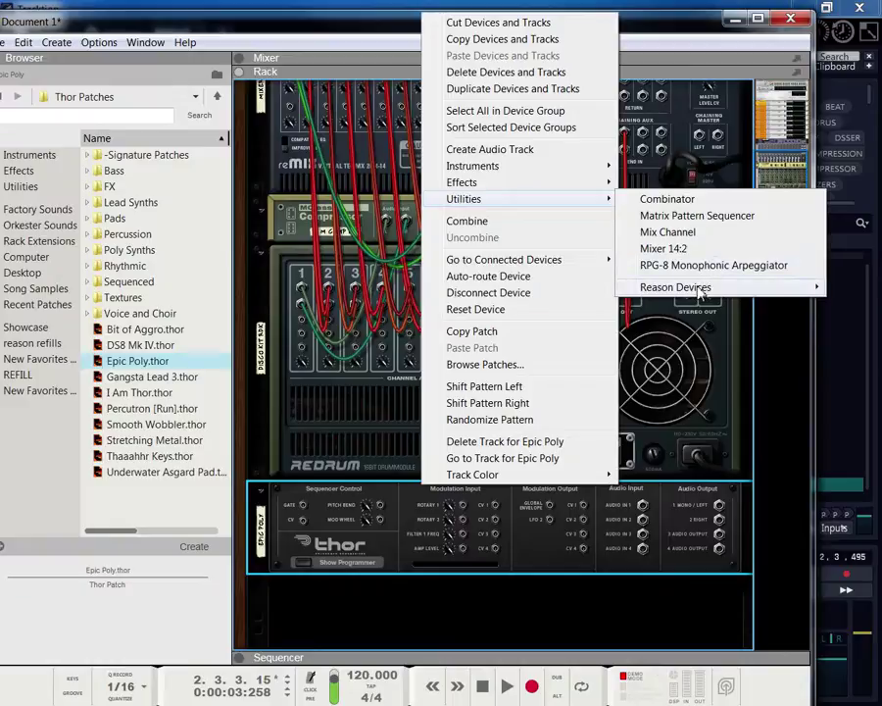
pyautogui.moveTo(698, 288)
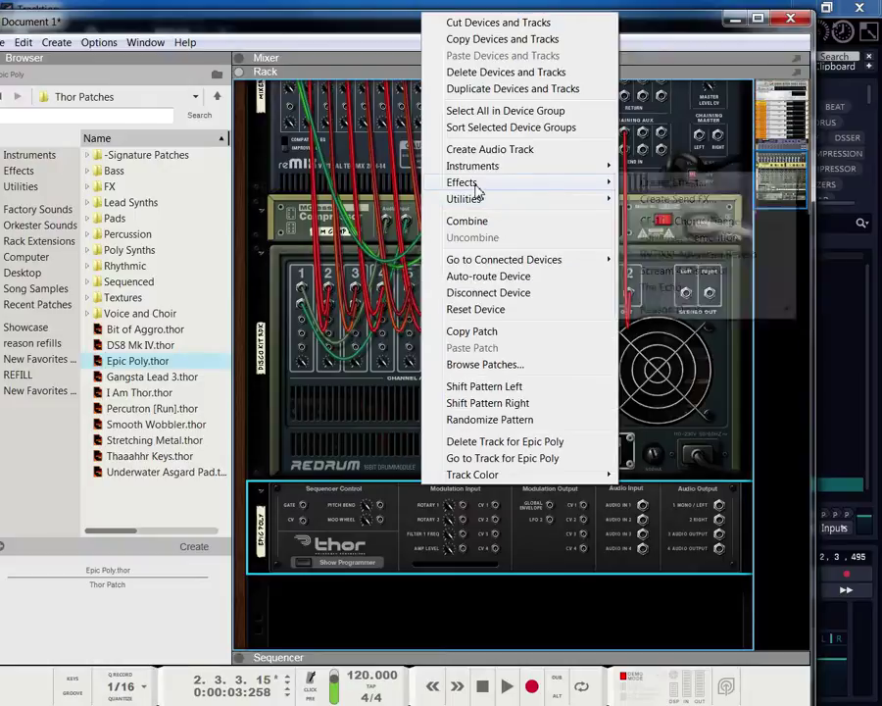
pyautogui.moveTo(616, 309)
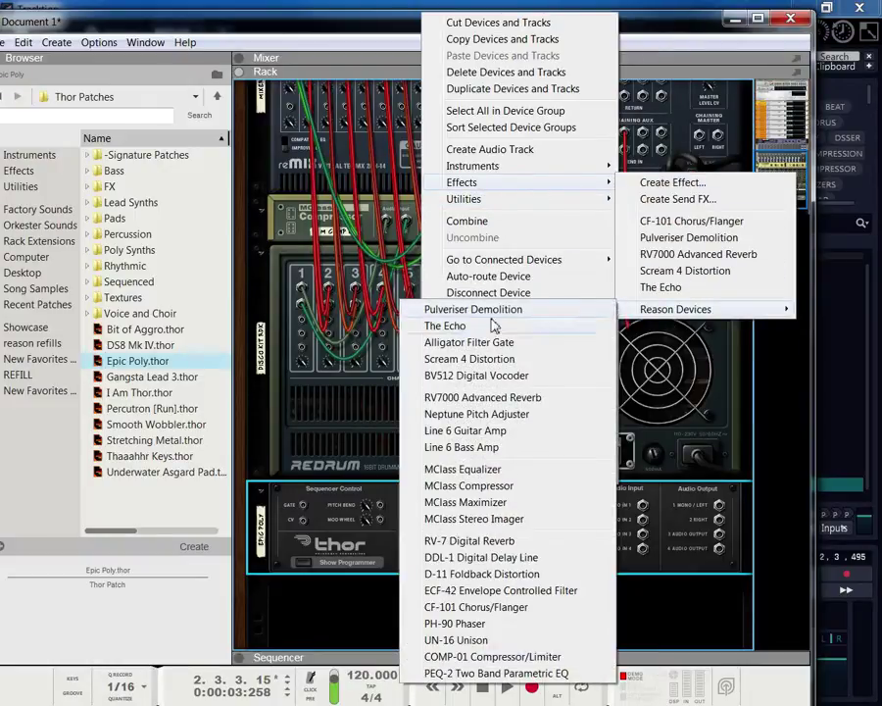
pyautogui.click(460, 469)
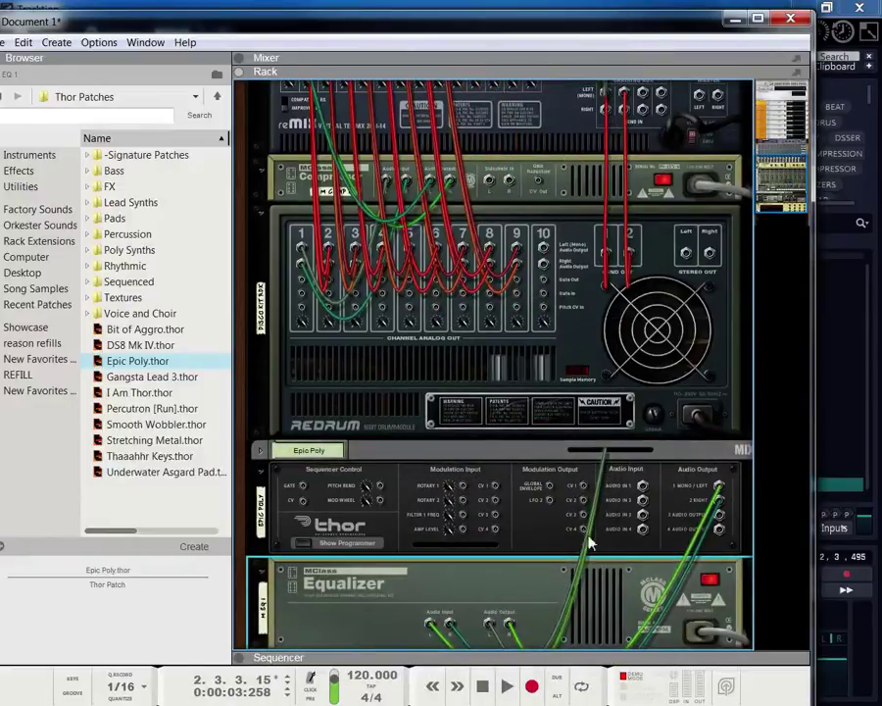
# - Add an MClass Compressor after the MClass Equalizer in Thor's signal chain
pyautogui.scroll(-2, 602, 519)
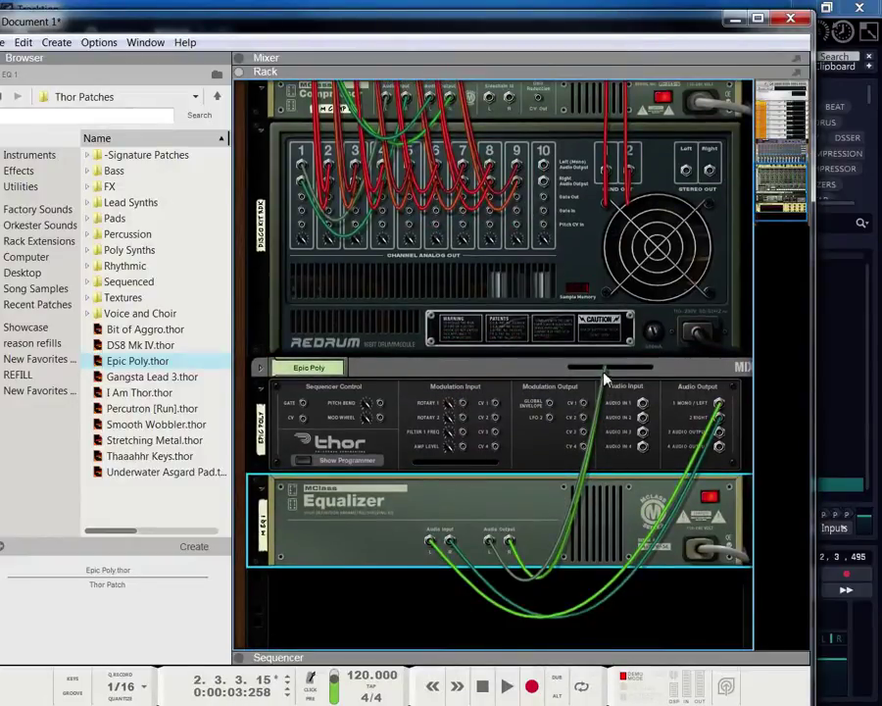
pyautogui.rightClick(373, 510)
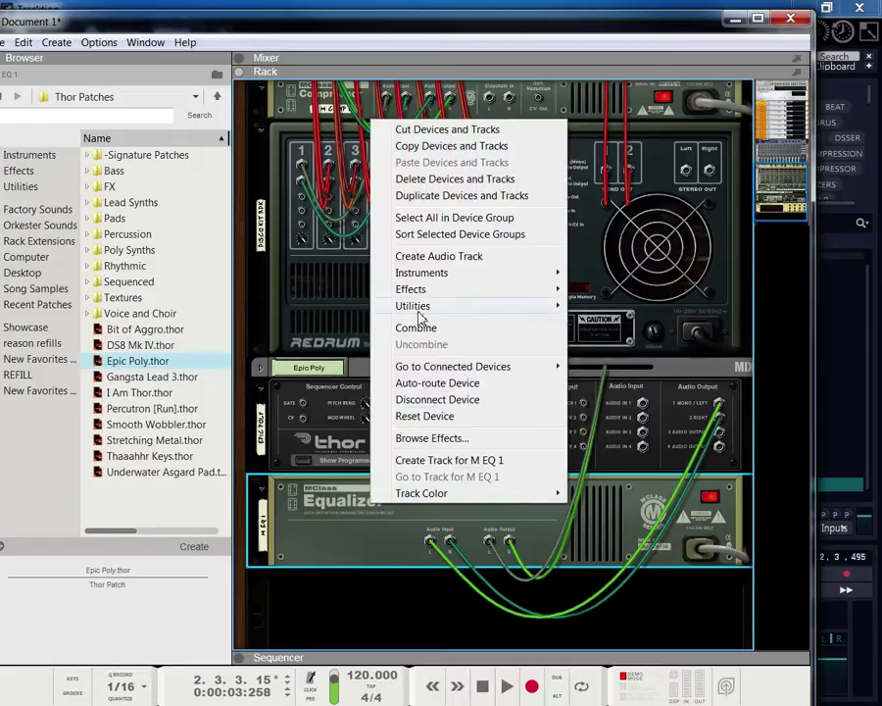
pyautogui.moveTo(420, 310)
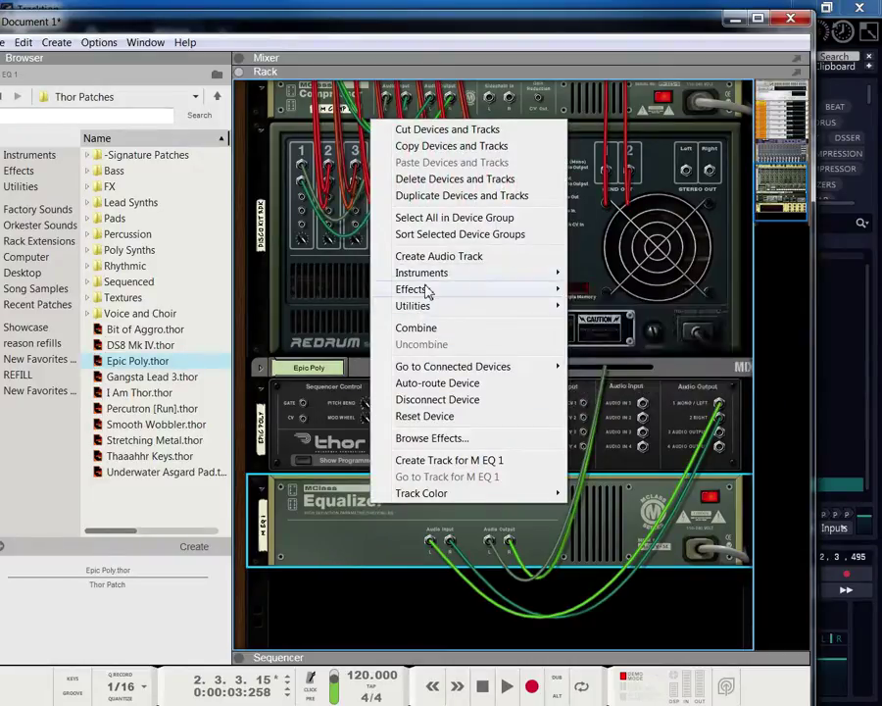
pyautogui.moveTo(469, 294)
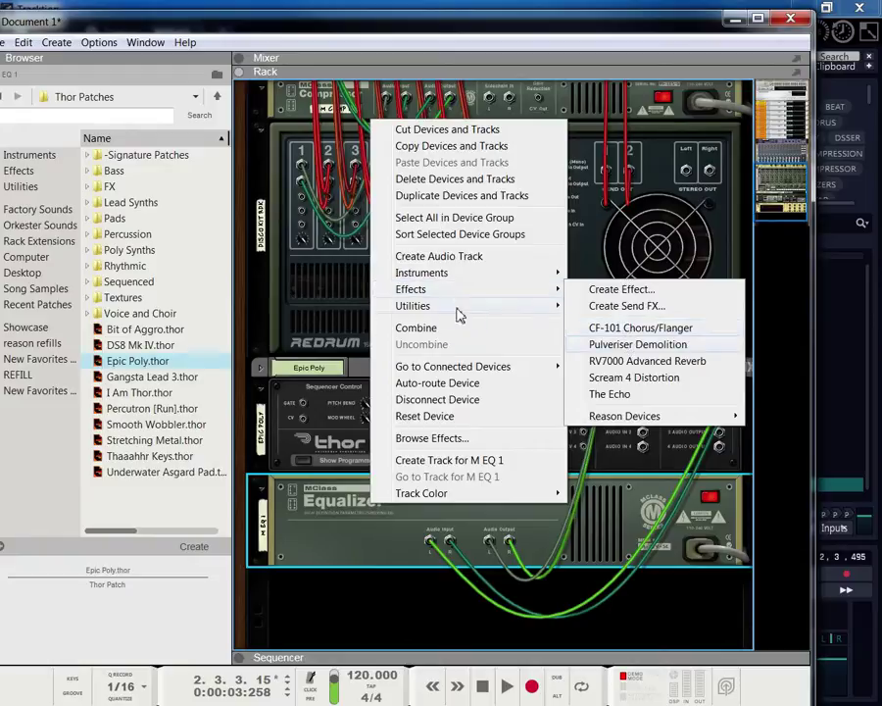
pyautogui.moveTo(618, 415)
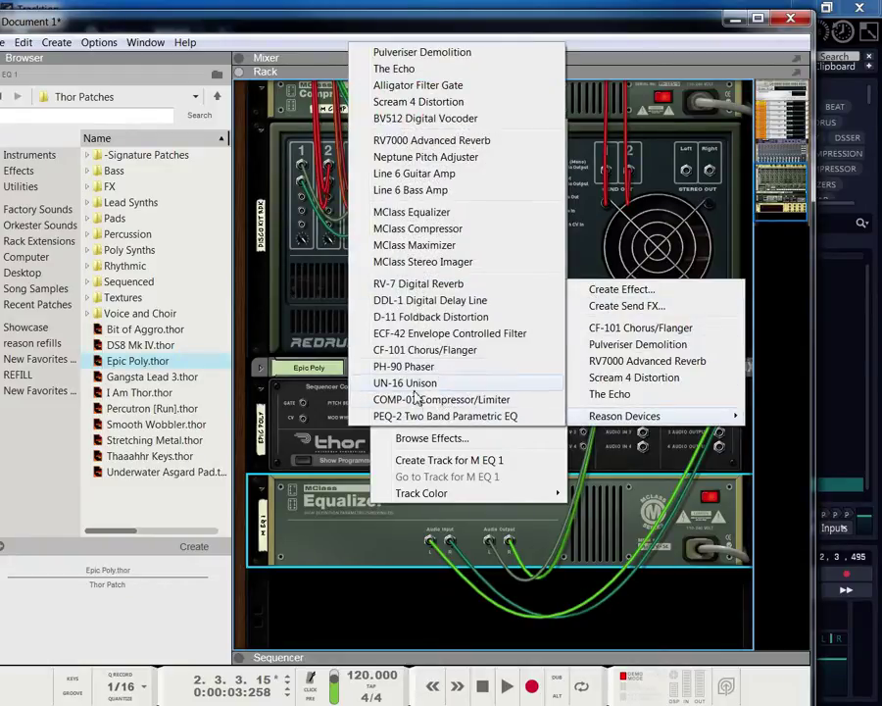
pyautogui.click(419, 229)
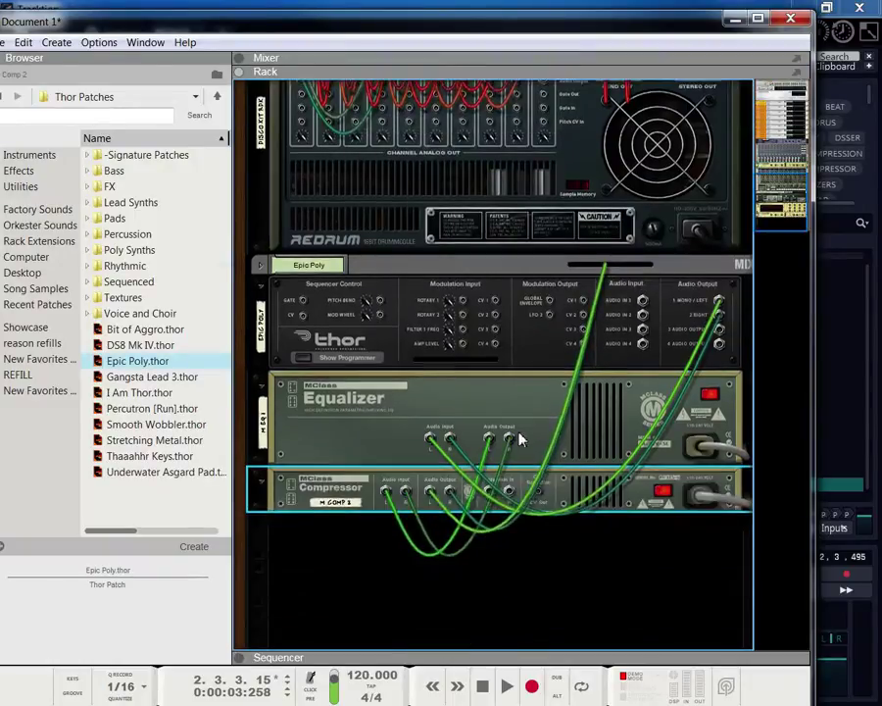
# - Disconnect the new compressor's output from the Mix Channel directly above Thor and delete that Mix Channel
pyautogui.click(606, 274)
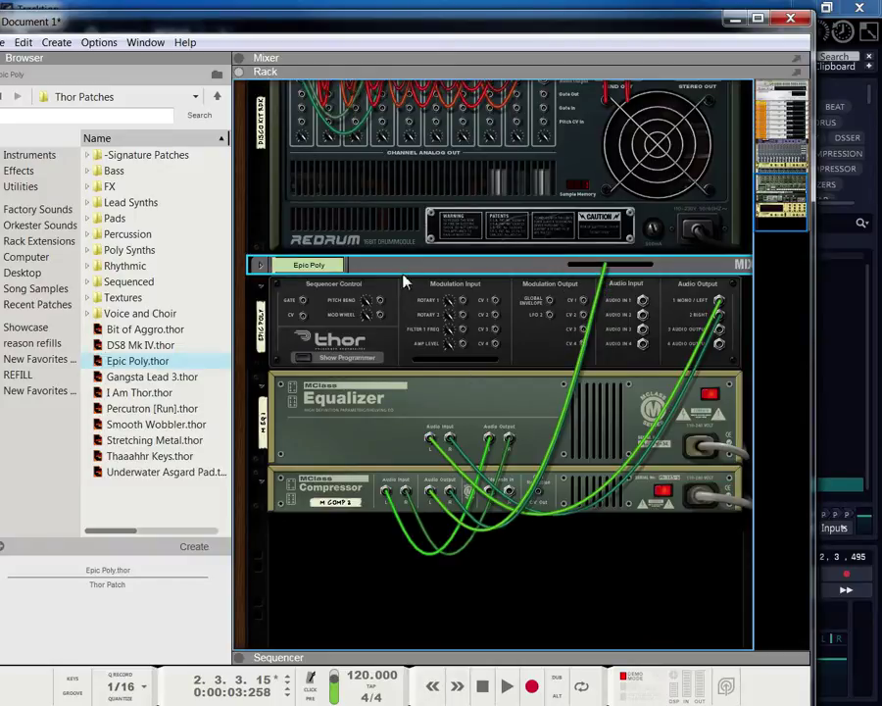
pyautogui.click(437, 496)
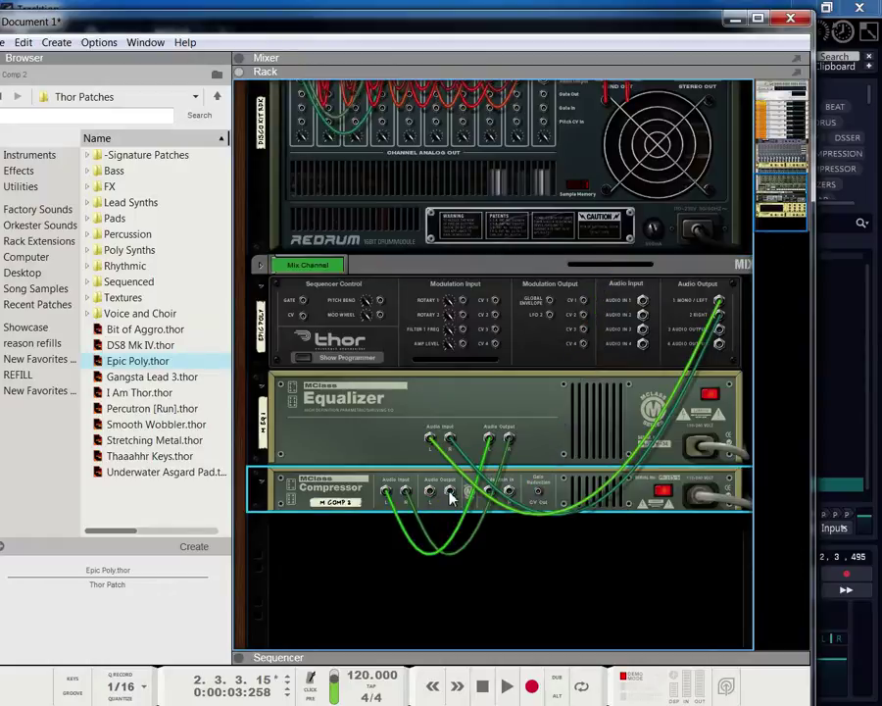
pyautogui.click(405, 274)
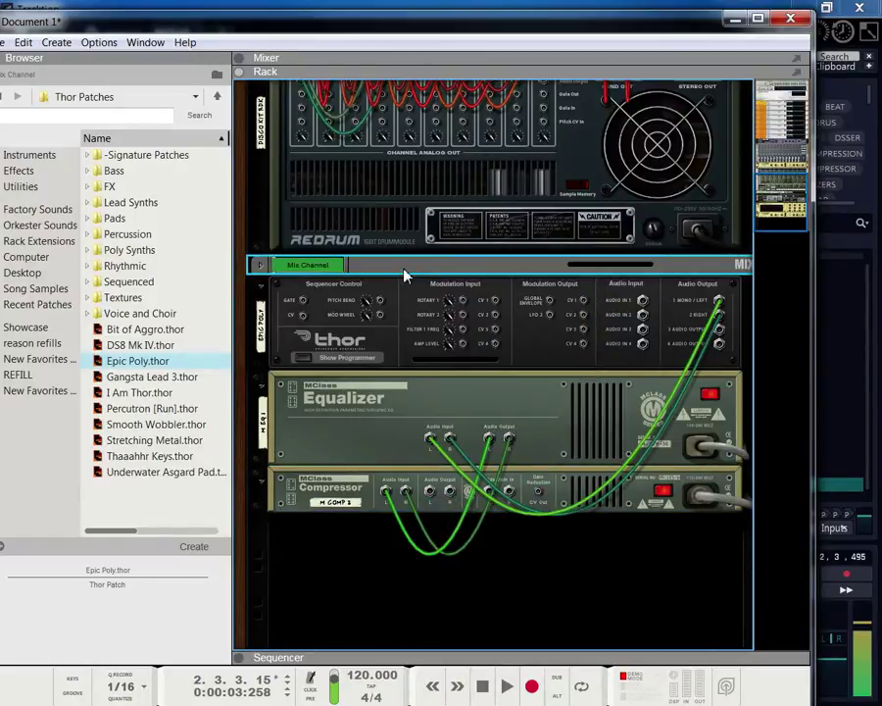
pyautogui.rightClick(406, 274)
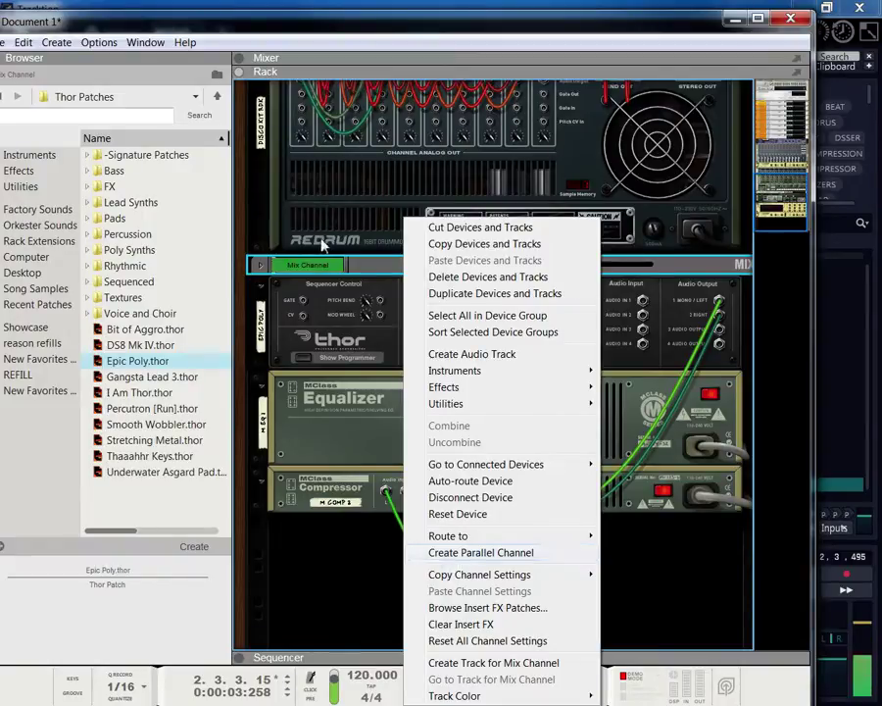
pyautogui.click(354, 267)
pyautogui.press('Delete')
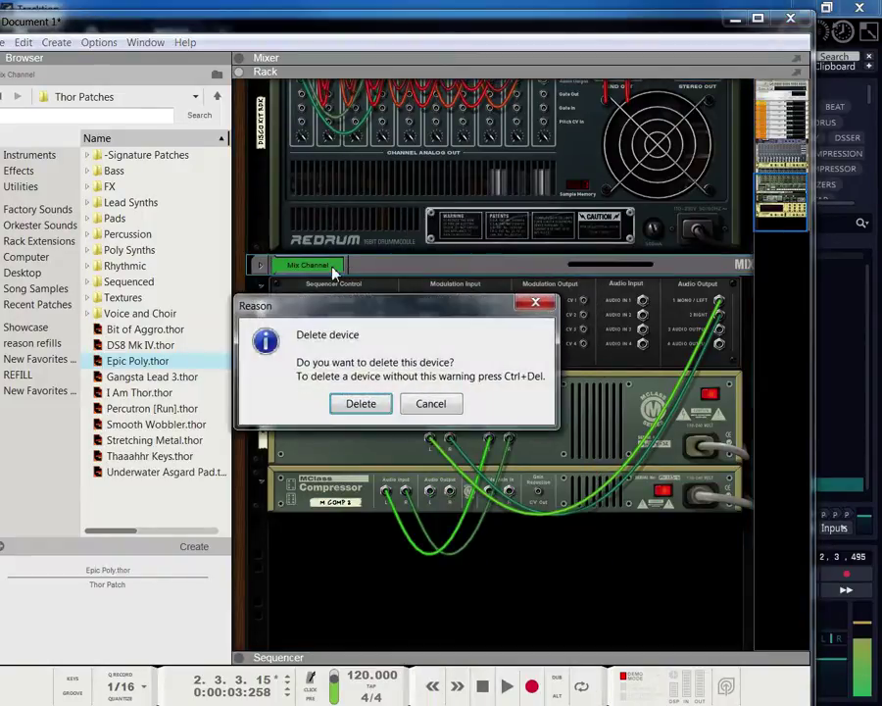
pyautogui.click(360, 402)
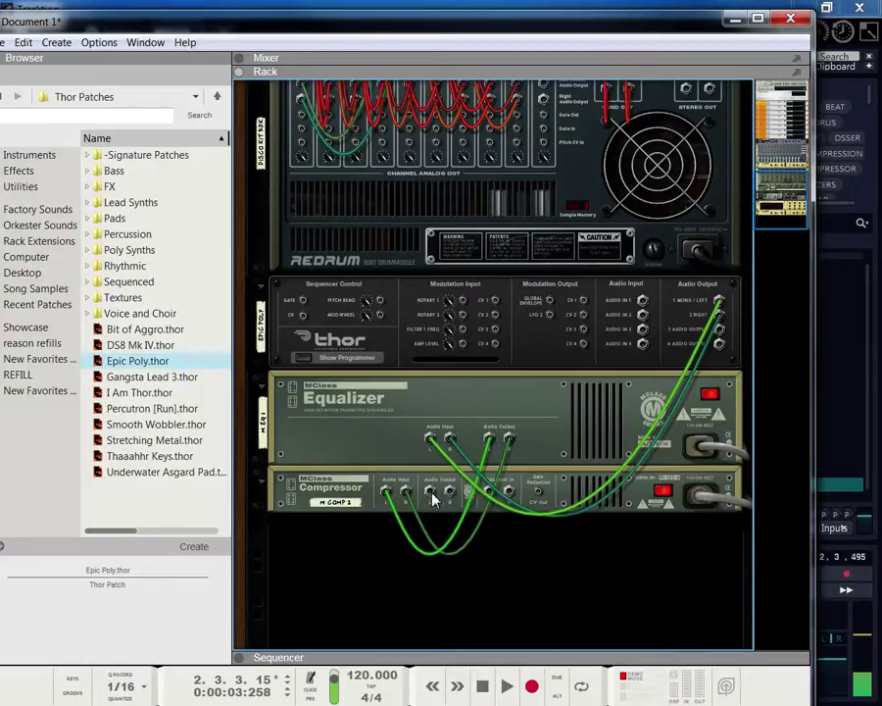
# - Cable the new compressor's stereo audio output to the input of the second Mix Channel at the rack's upper end
pyautogui.moveTo(431, 494); pyautogui.dragTo(415, 255)
pyautogui.scroll(-3, 423, 294)
pyautogui.scroll(-10, 423, 294)
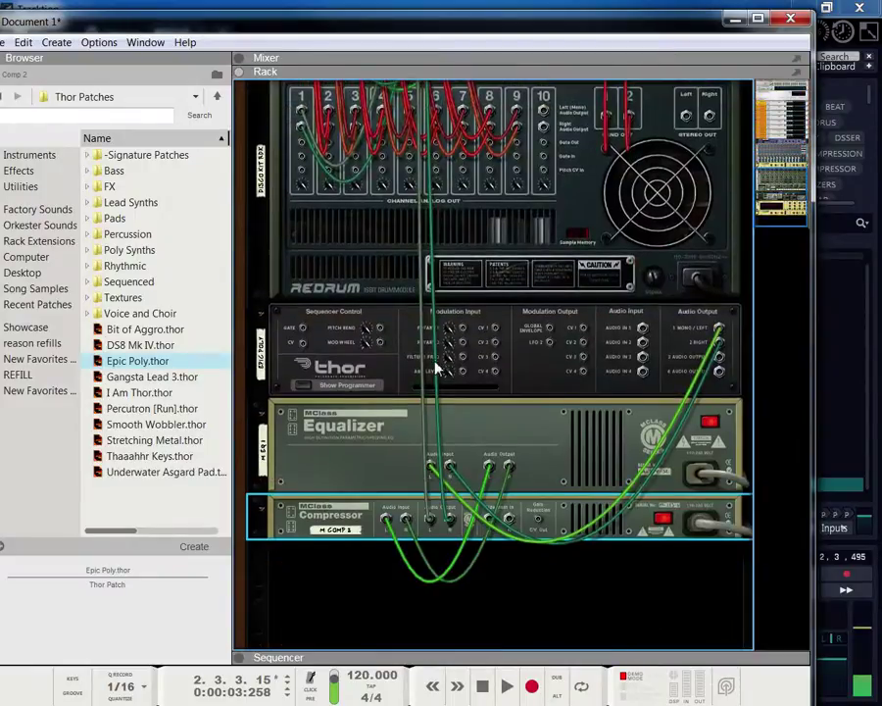
pyautogui.scroll(2, 441, 441)
pyautogui.scroll(15, 441, 470)
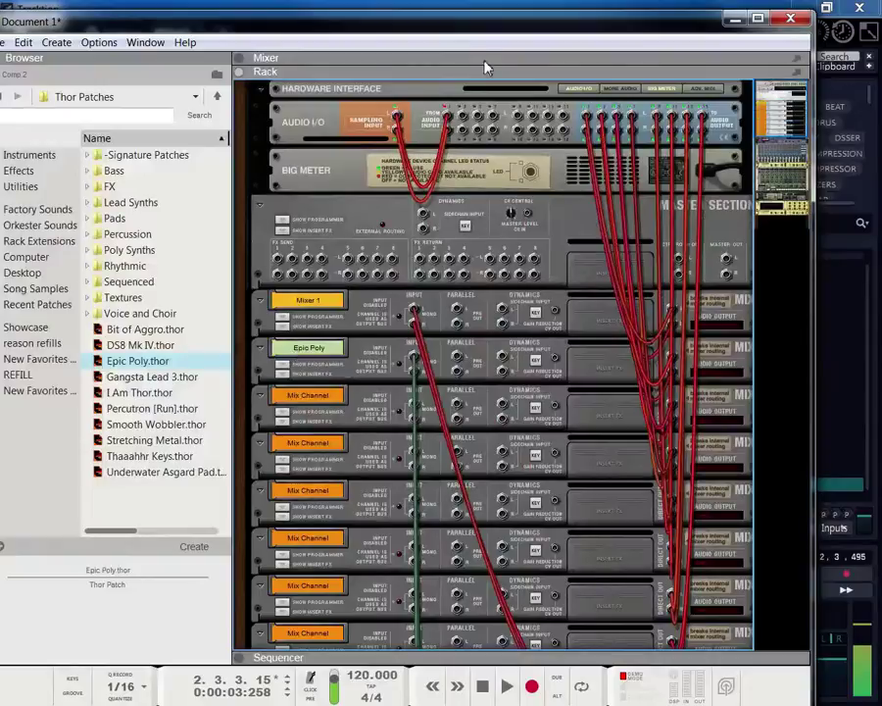
# - Inspect the main mixer's channel strips, selecting the Epic Poly channel, and return to the rack
pyautogui.click(511, 68)
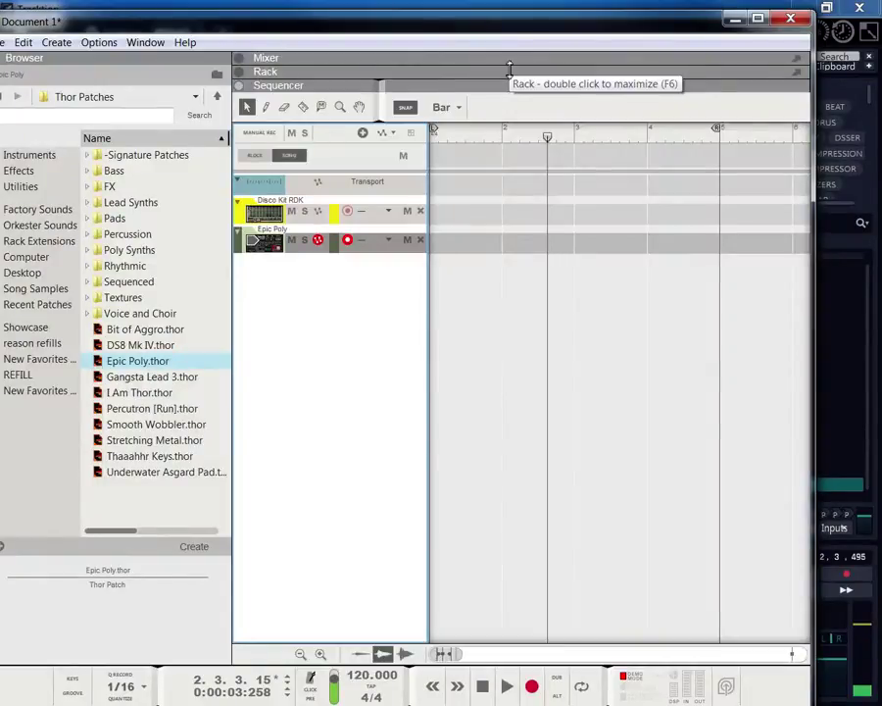
pyautogui.press('F6')
pyautogui.press('F5')
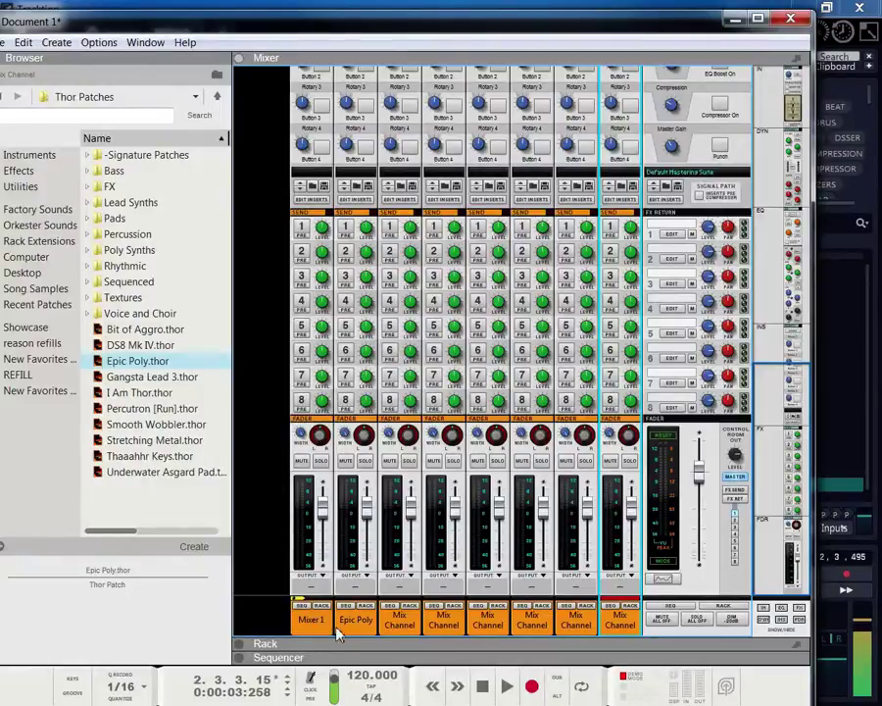
pyautogui.click(361, 632)
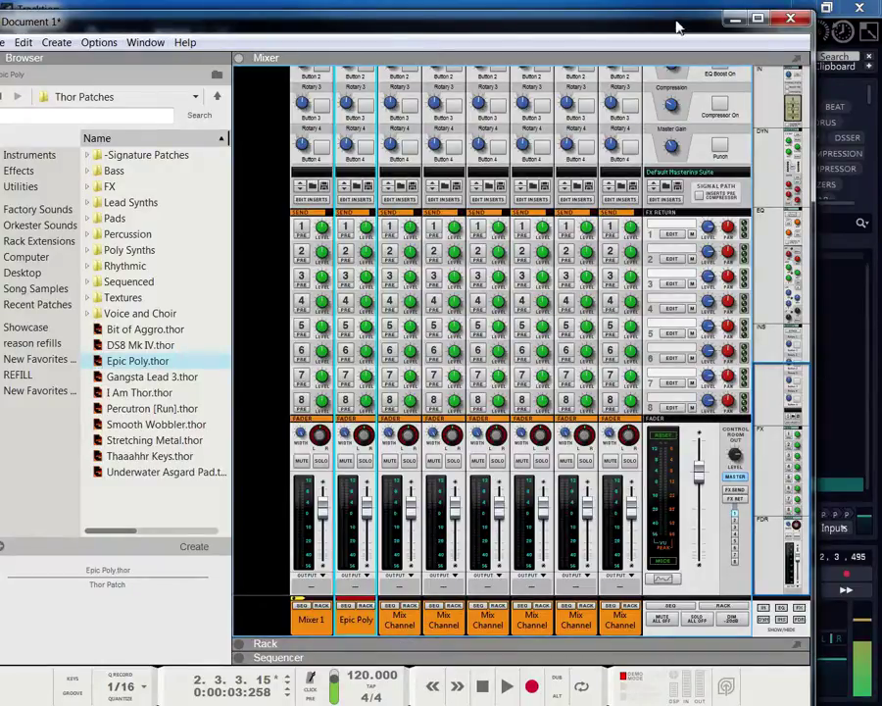
pyautogui.press('F6')
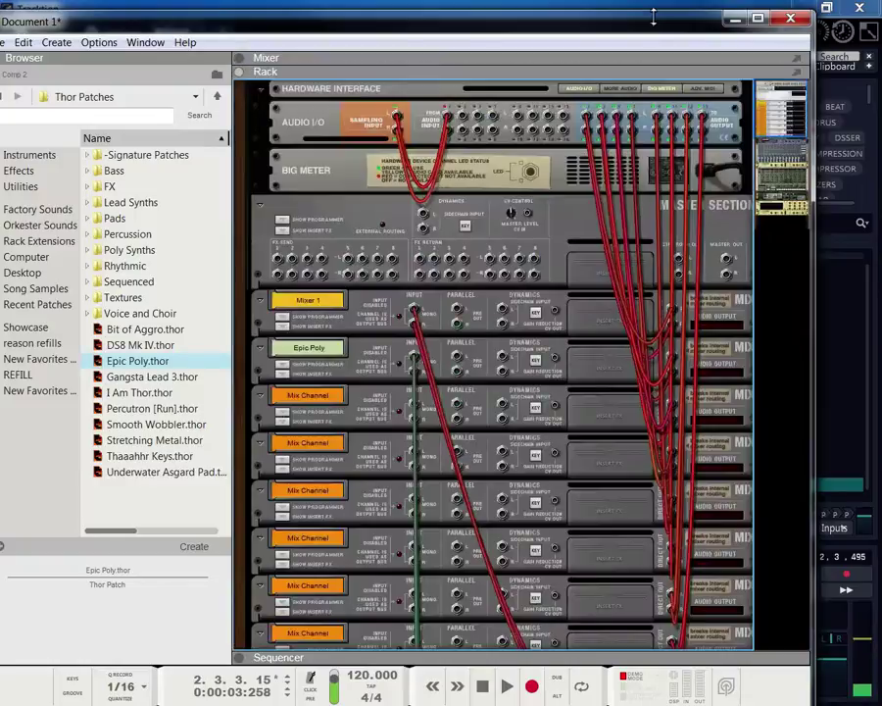
# - Trace the rear cabling between the hardware outputs, the Mix Channels, the 14:2 mixer, Redrum and Thor's effects
pyautogui.scroll(-10, 500, 252)
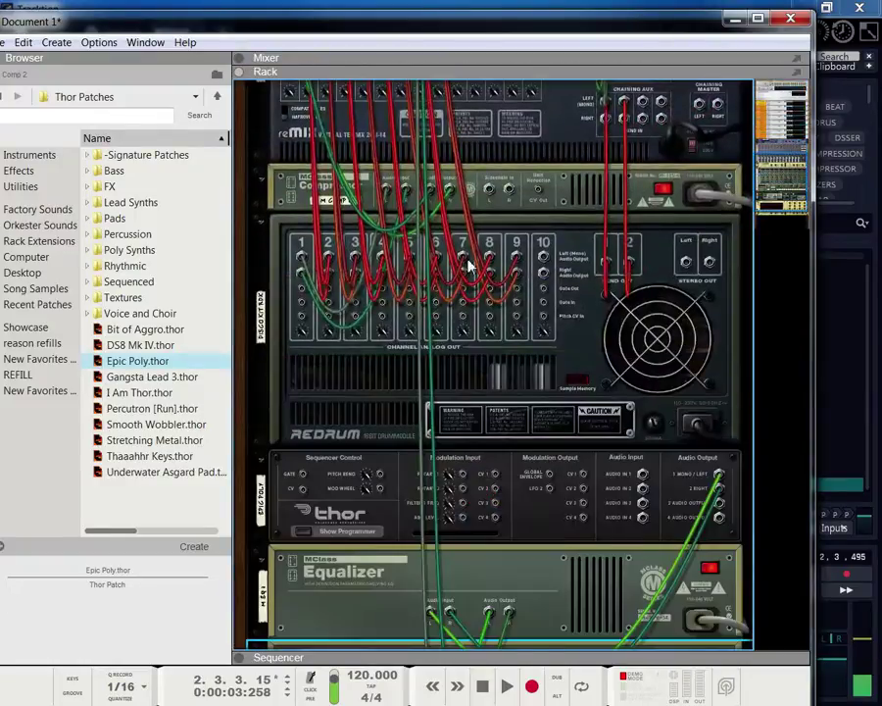
pyautogui.scroll(10, 468, 267)
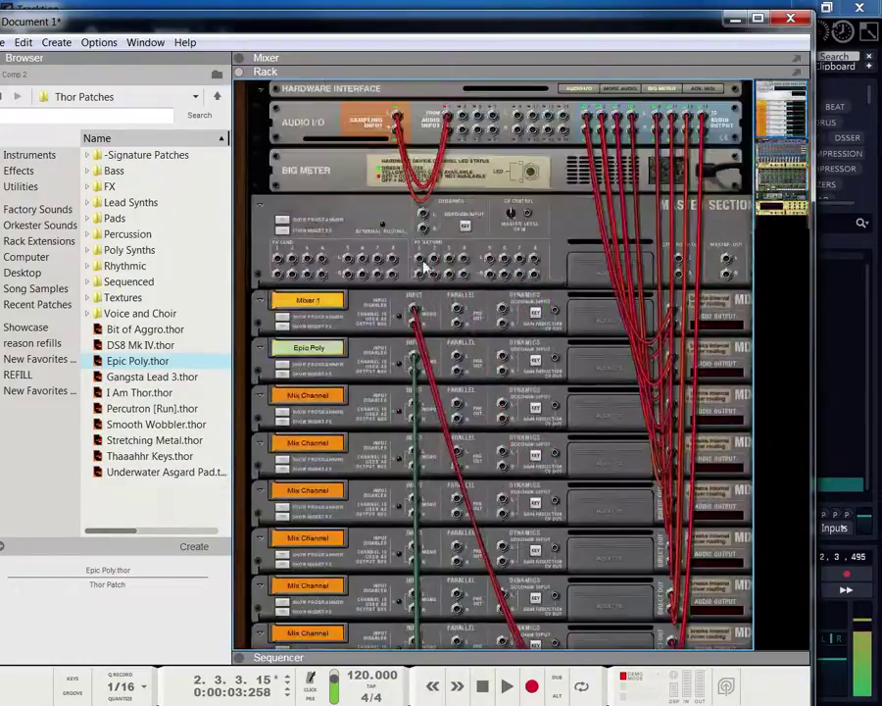
pyautogui.scroll(-3, 423, 265)
pyautogui.scroll(3, 385, 257)
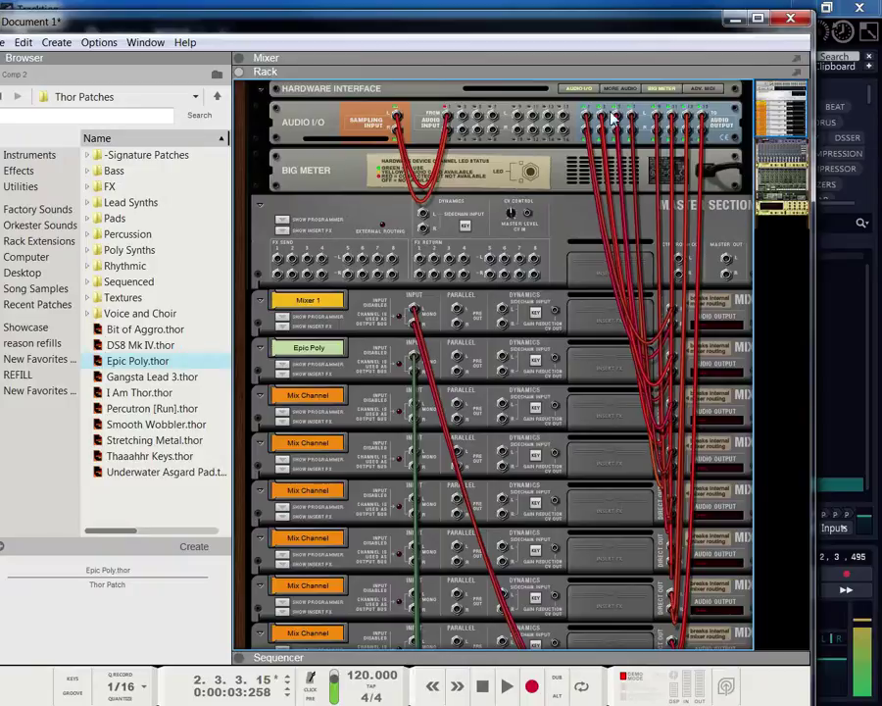
pyautogui.scroll(-15, 634, 128)
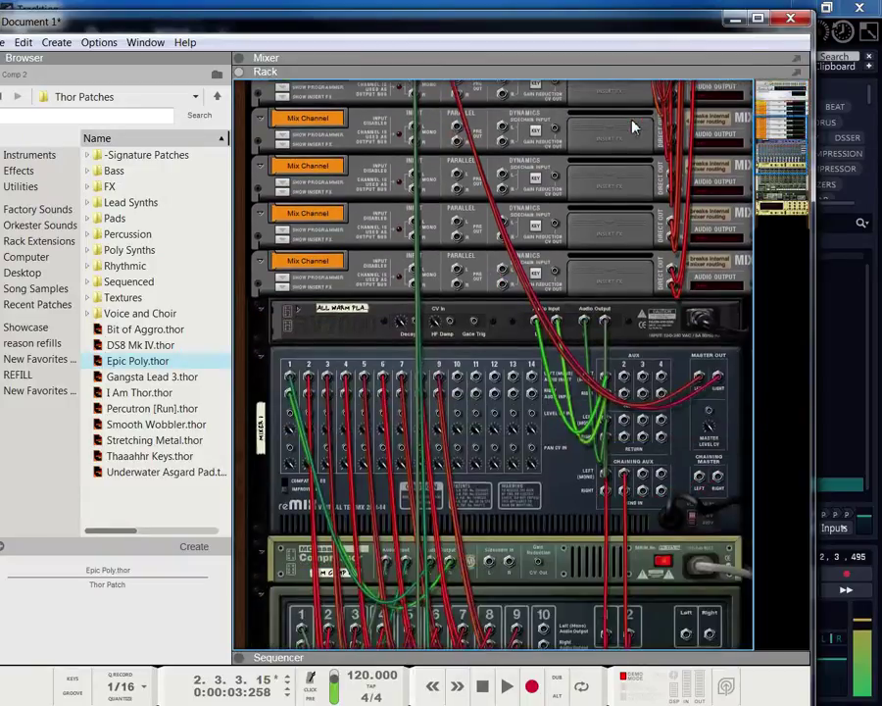
pyautogui.scroll(2, 402, 343)
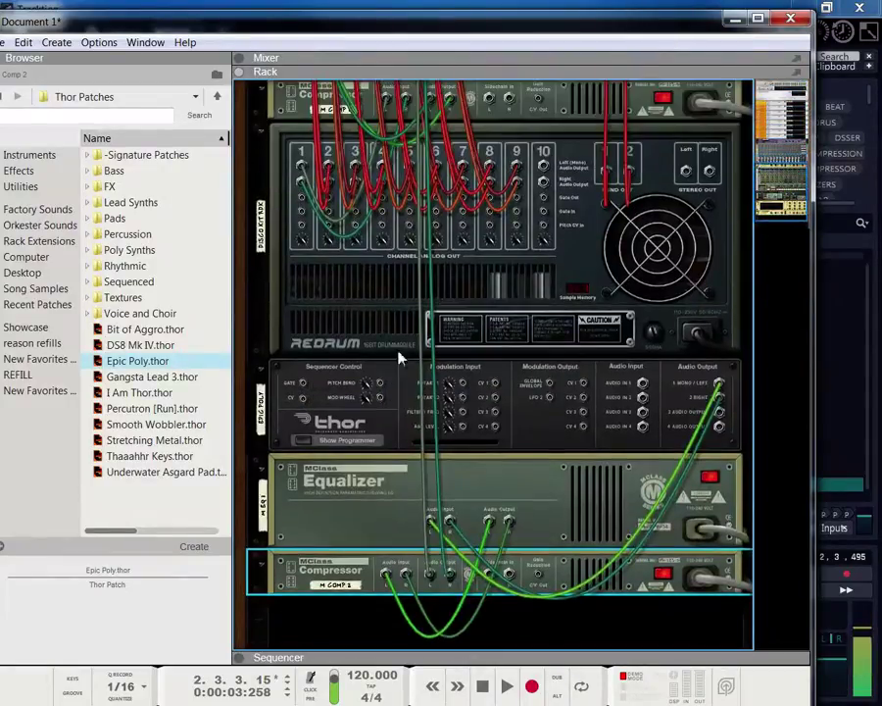
# - Turn the rack to its front and examine the devices from the Mix Channels down to Thor's equalizer and compressor
pyautogui.click(348, 404)
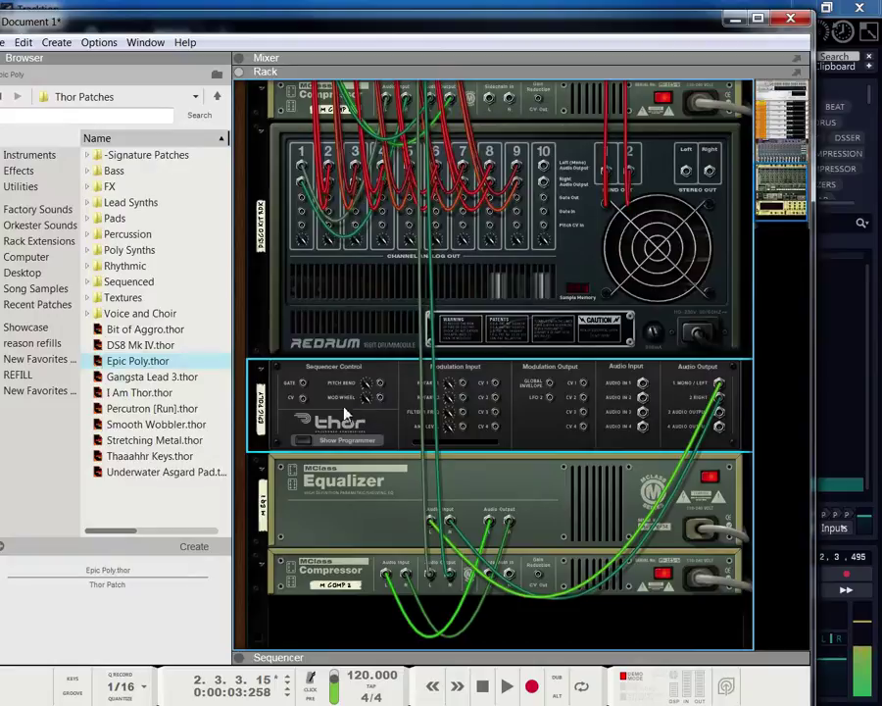
pyautogui.press('Tab')
pyautogui.scroll(-1, 537, 372)
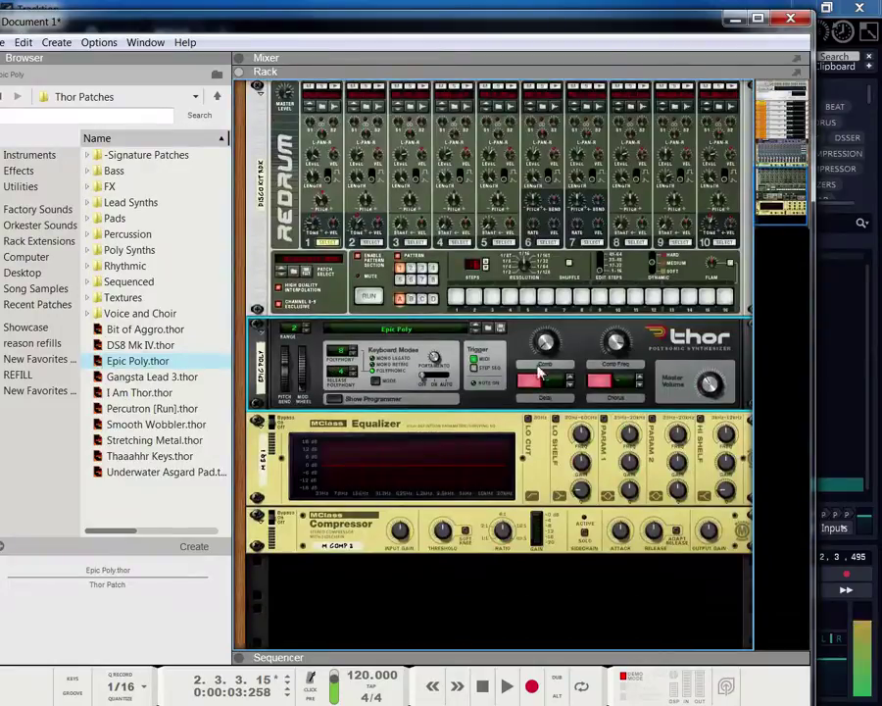
pyautogui.scroll(1, 368, 333)
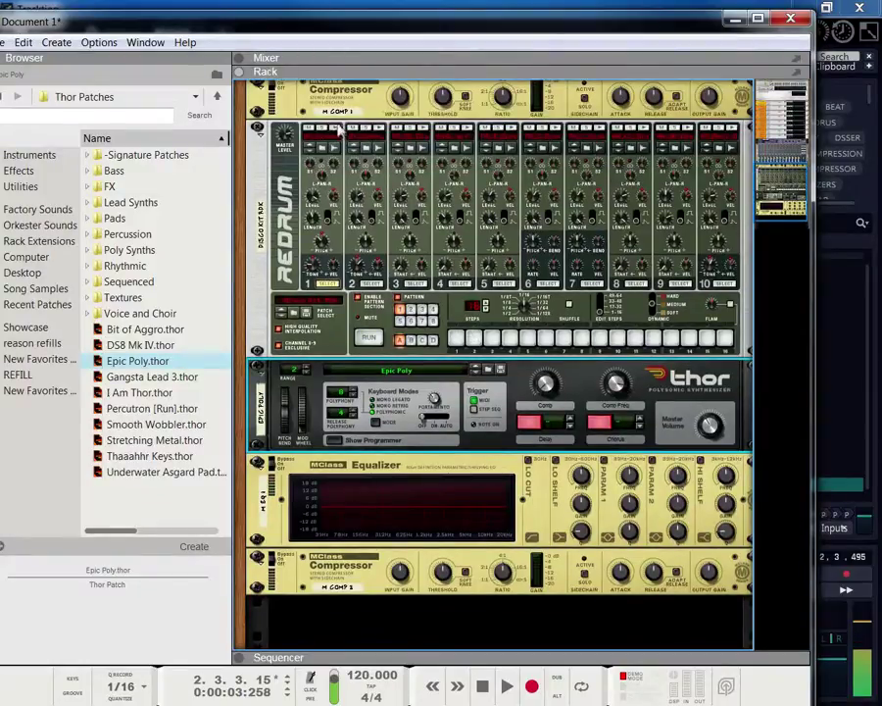
pyautogui.scroll(10, 544, 438)
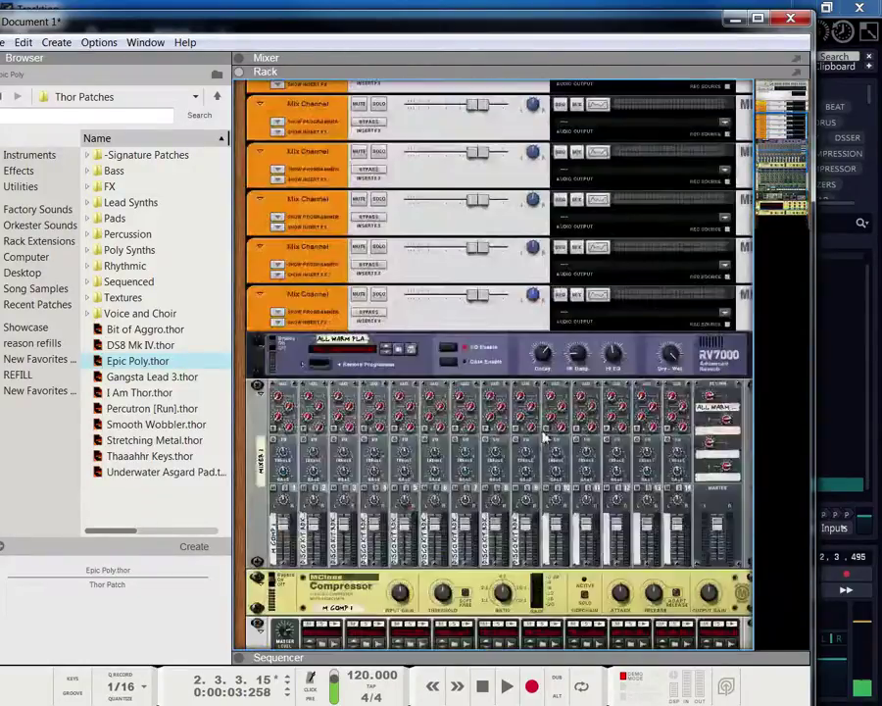
pyautogui.scroll(9, 490, 469)
pyautogui.scroll(-9, 319, 387)
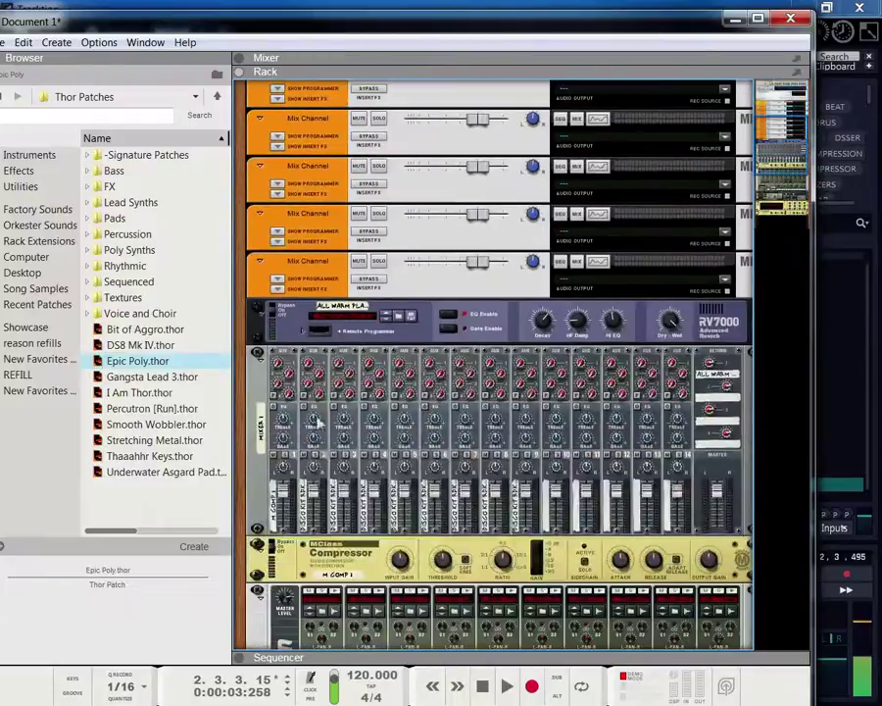
pyautogui.scroll(-10, 319, 422)
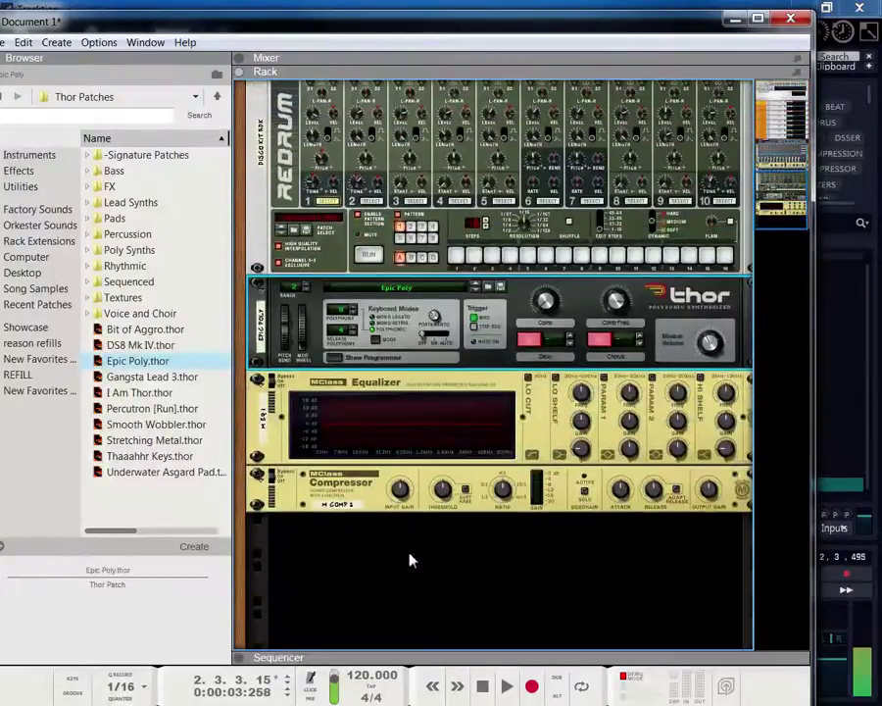
pyautogui.scroll(5, 418, 490)
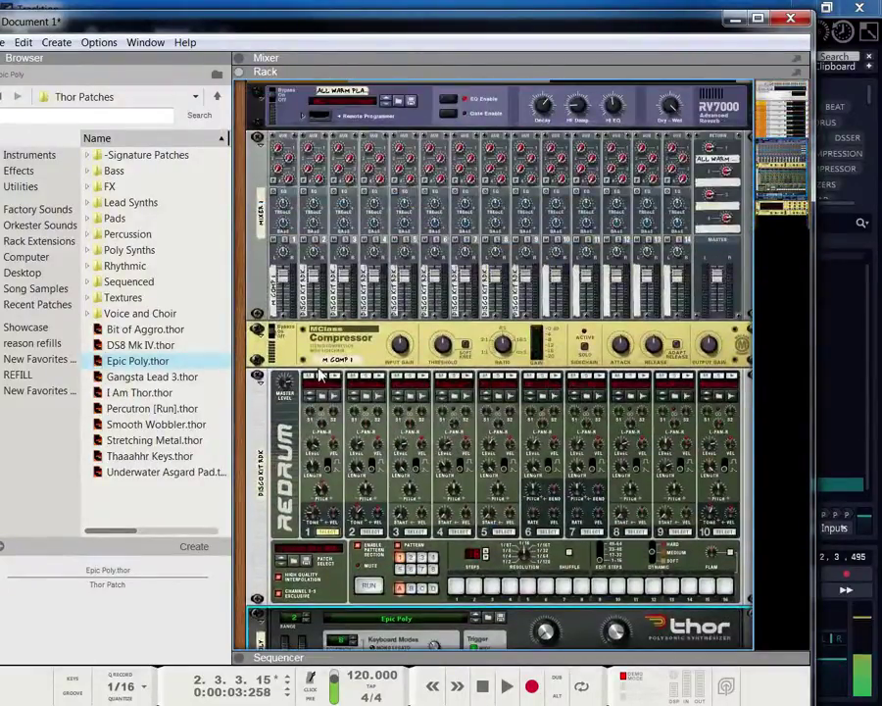
# - Review the rack from the hardware interface to Thor's effects, highlighting the Mixer 1 and Epic Poly Mix Channels
pyautogui.scroll(3, 333, 387)
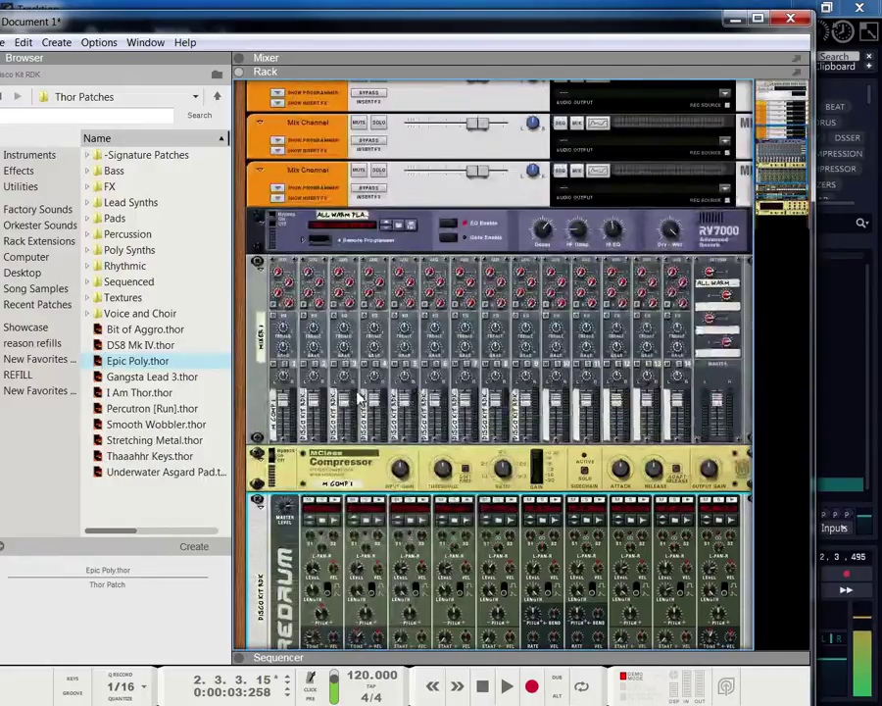
pyautogui.scroll(-7, 359, 398)
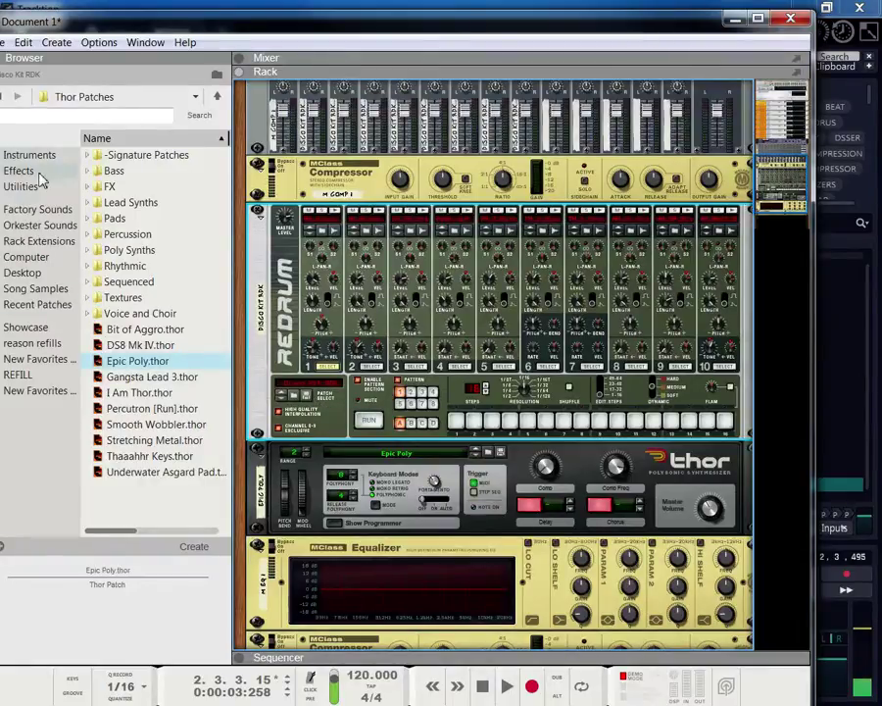
pyautogui.scroll(10, 415, 363)
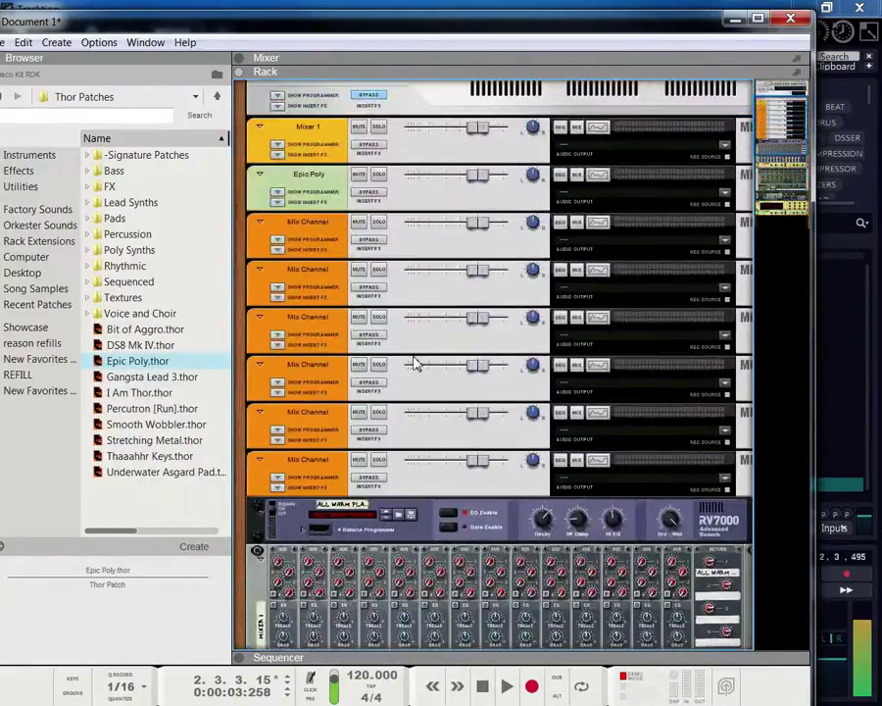
pyautogui.scroll(4, 414, 363)
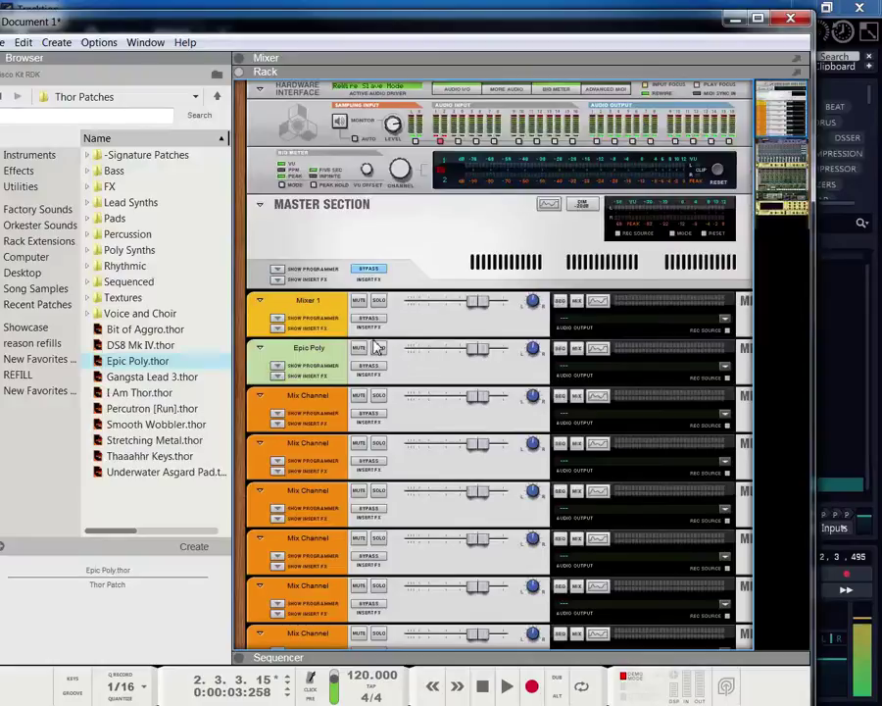
pyautogui.click(329, 347)
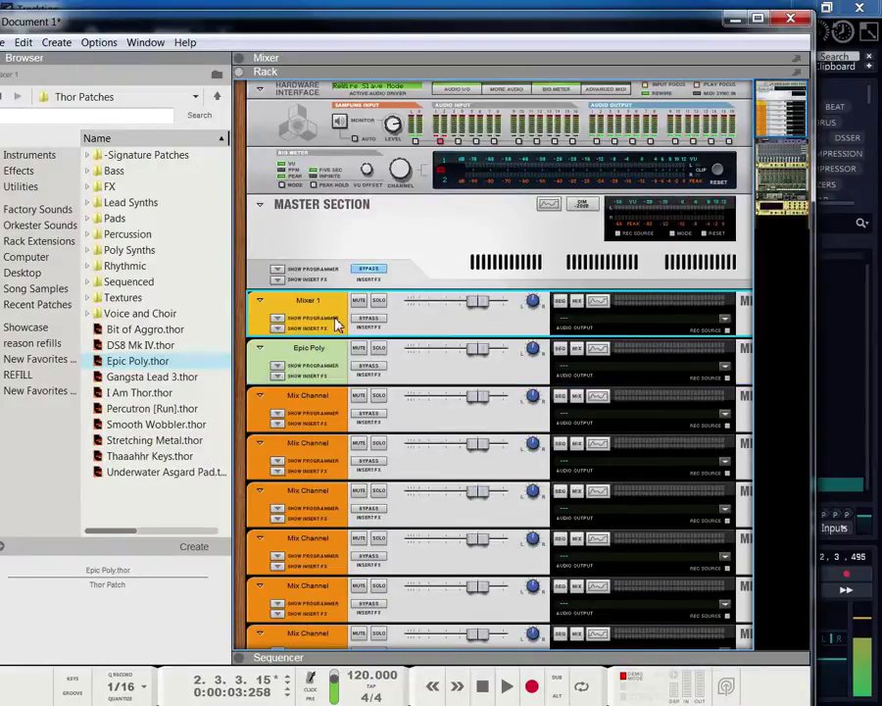
pyautogui.scroll(-4, 331, 354)
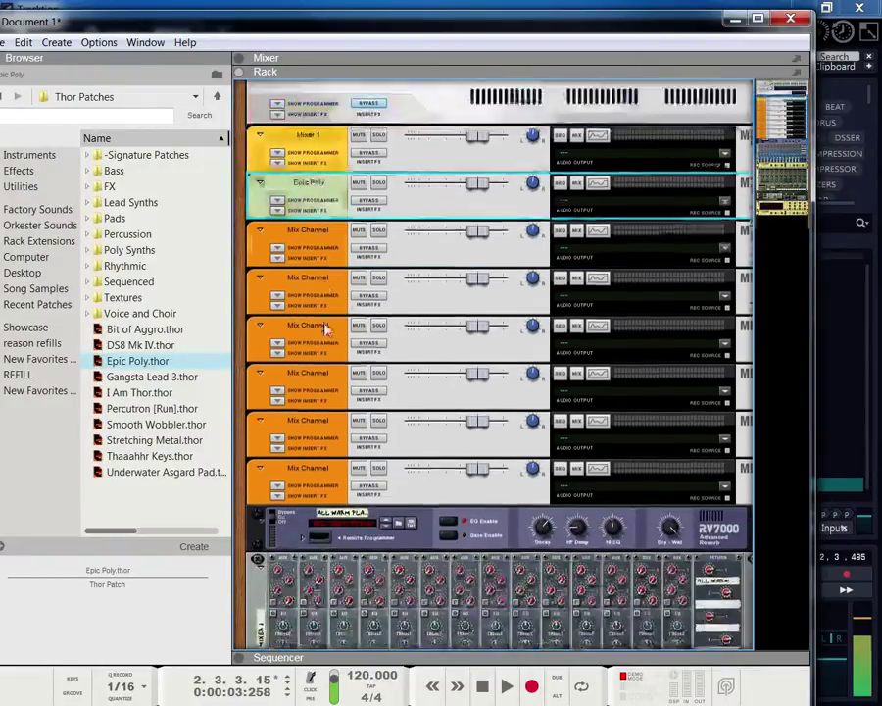
pyautogui.scroll(3, 325, 325)
pyautogui.scroll(-5, 325, 328)
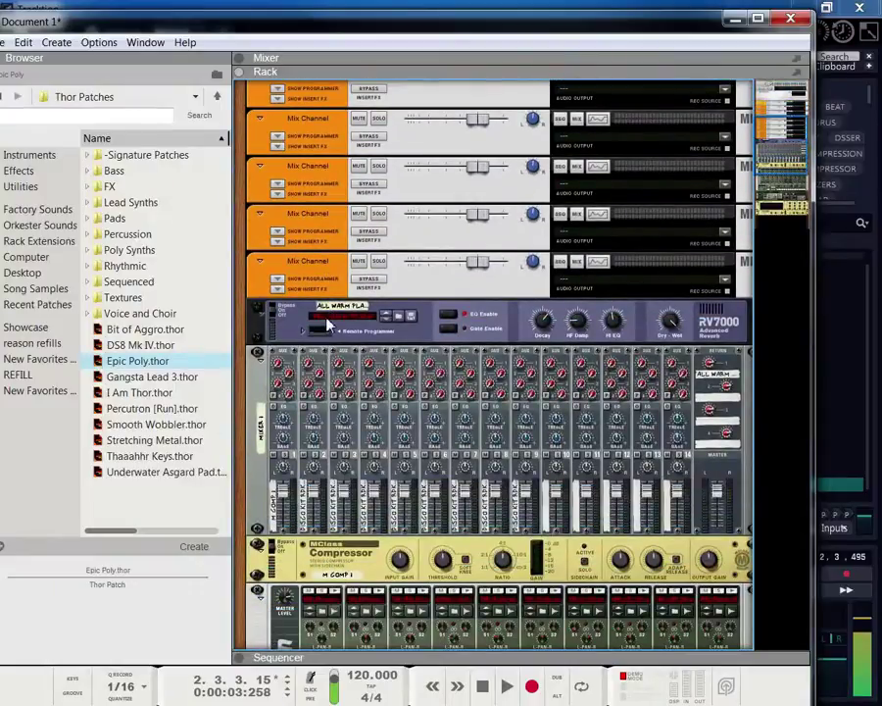
pyautogui.scroll(5, 328, 323)
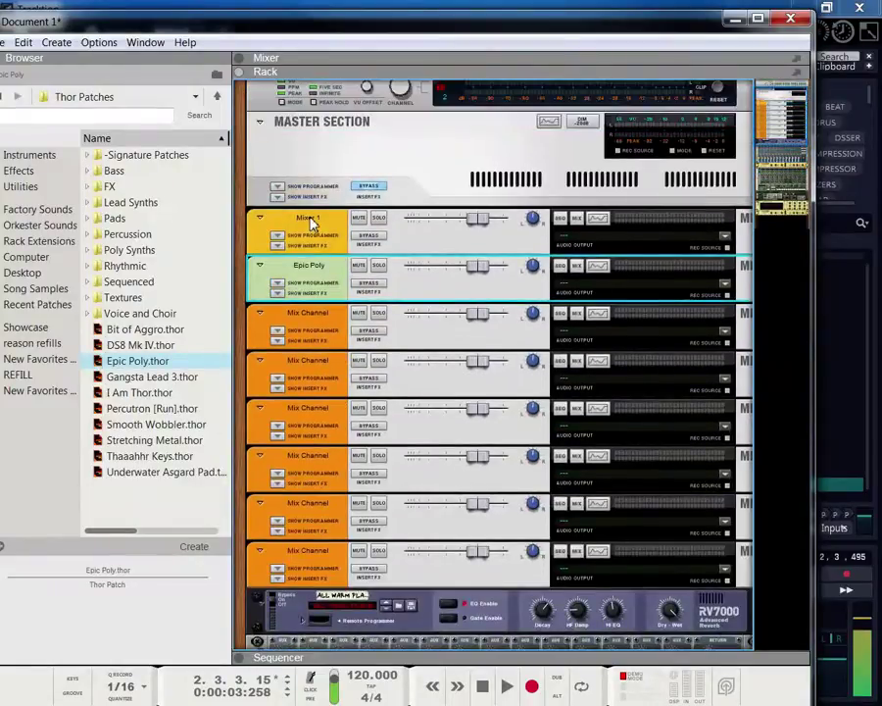
# - Examine the Redrum chain through its compressor and 14:2 mixer, following it up to the Mix Channels
pyautogui.scroll(-6, 315, 269)
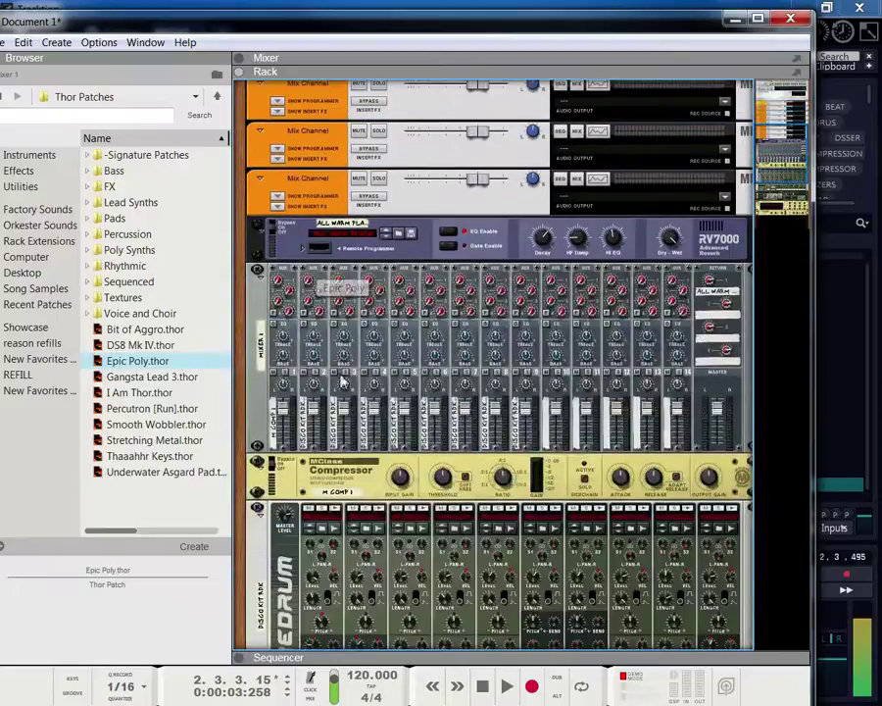
pyautogui.scroll(-4, 343, 380)
pyautogui.scroll(-4, 394, 331)
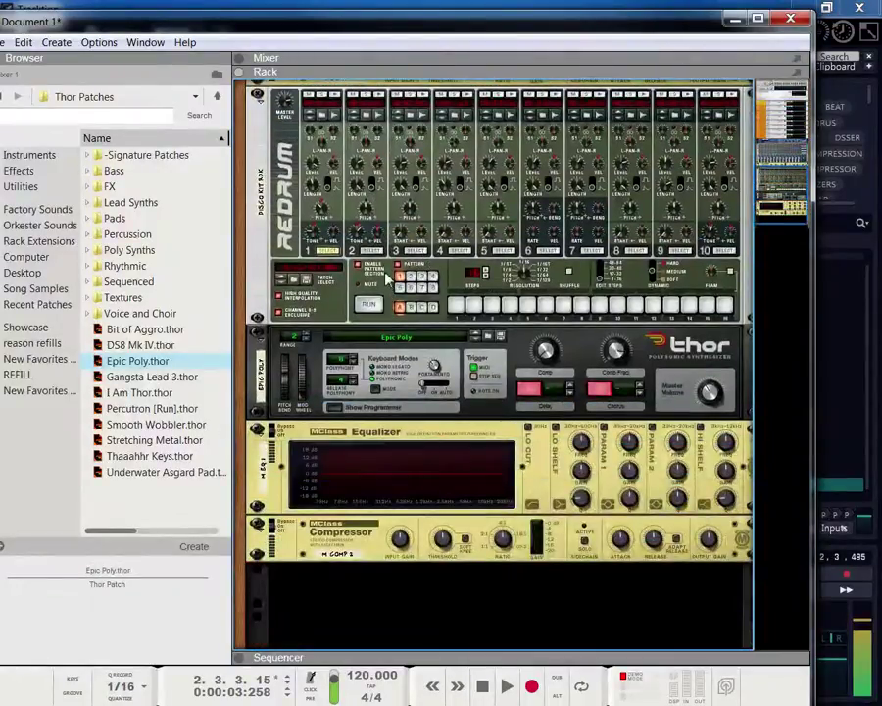
pyautogui.scroll(3, 388, 275)
pyautogui.scroll(4, 372, 270)
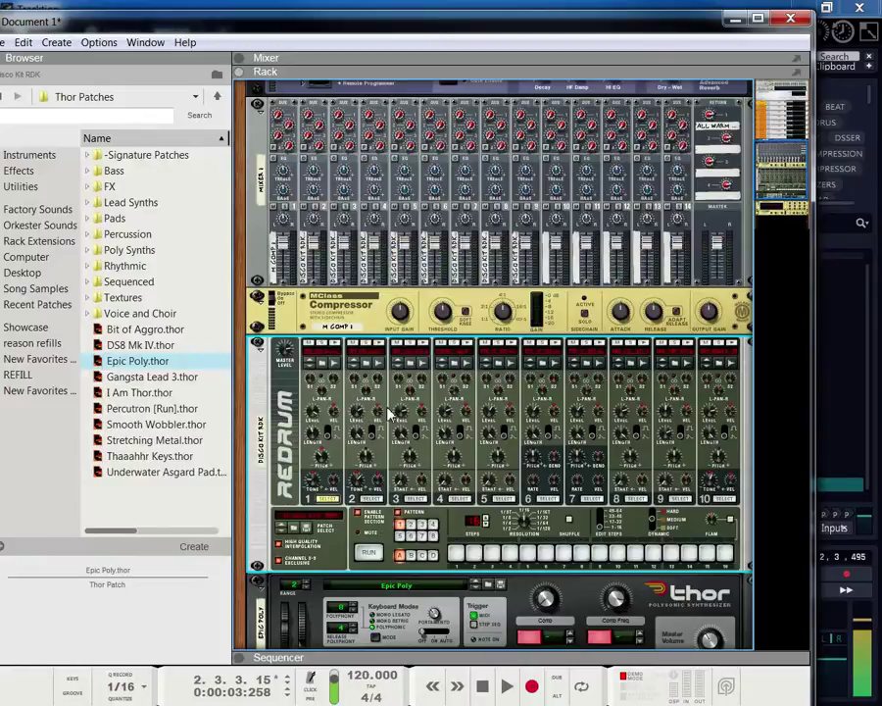
pyautogui.scroll(3, 394, 282)
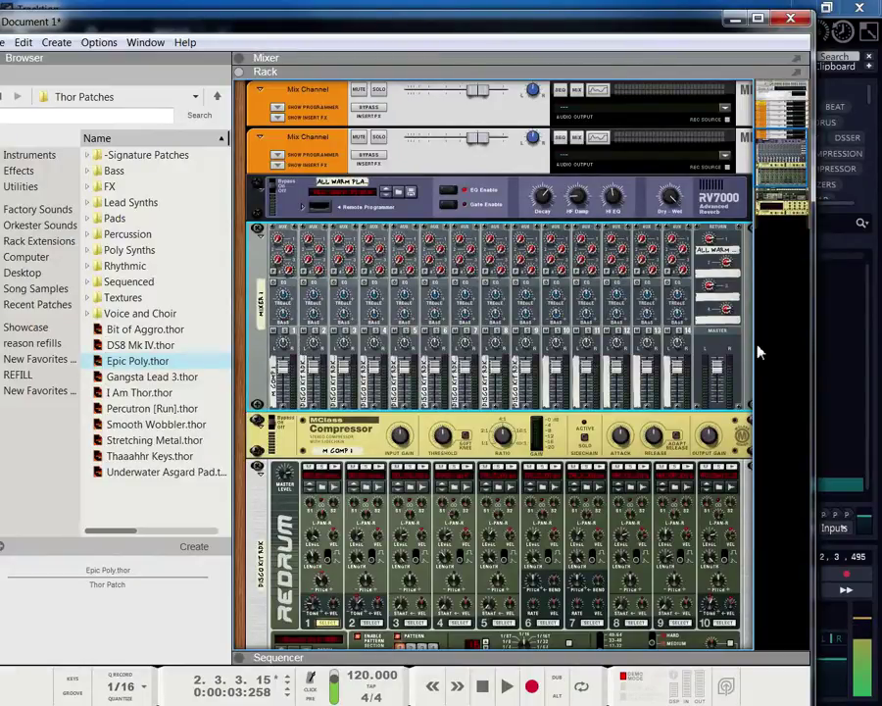
pyautogui.scroll(2, 584, 294)
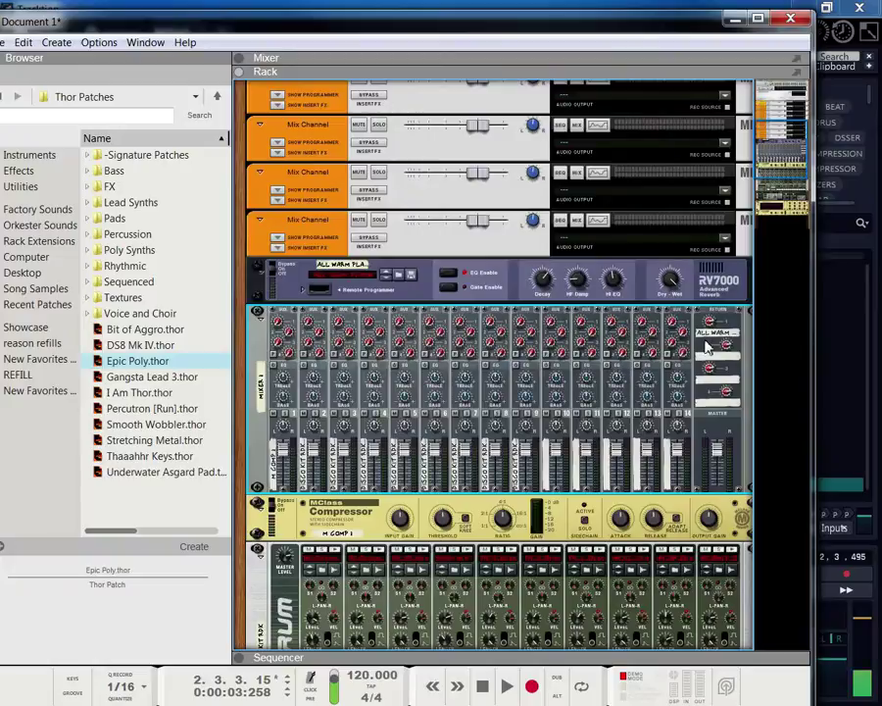
pyautogui.scroll(8, 490, 392)
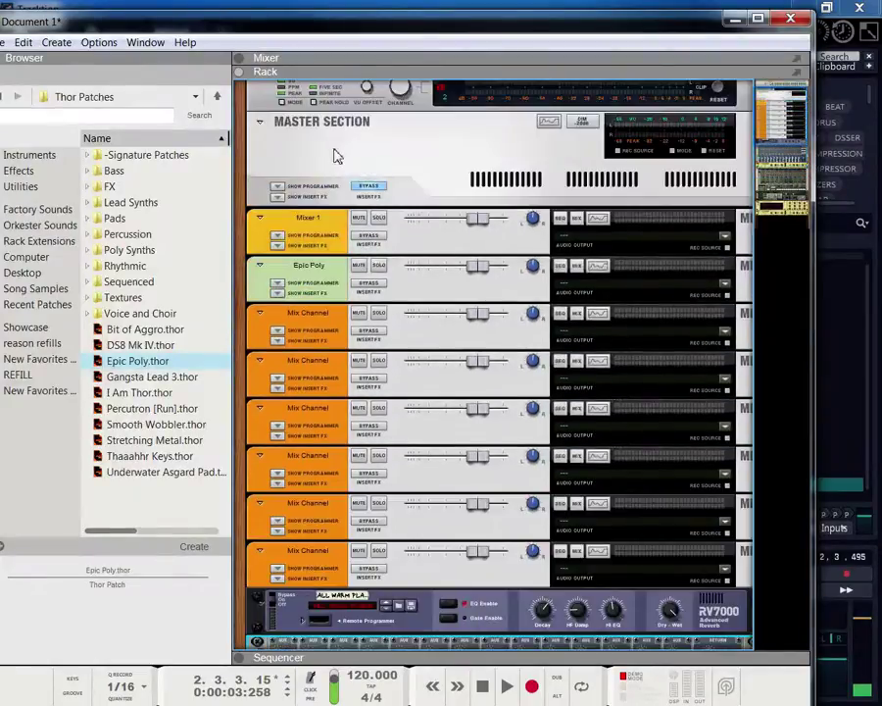
# - Compare the Mixer 1, Epic Poly and first unnamed Mix Channels by selecting each, and check the channels beneath them
pyautogui.click(316, 241)
pyautogui.click(309, 328)
pyautogui.click(313, 271)
pyautogui.click(315, 231)
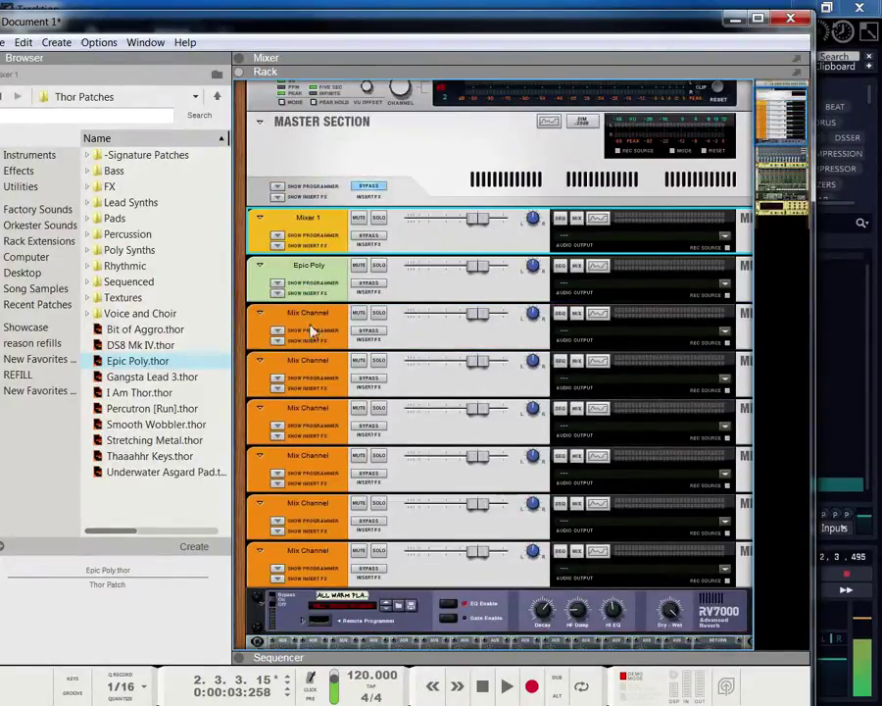
pyautogui.click(315, 333)
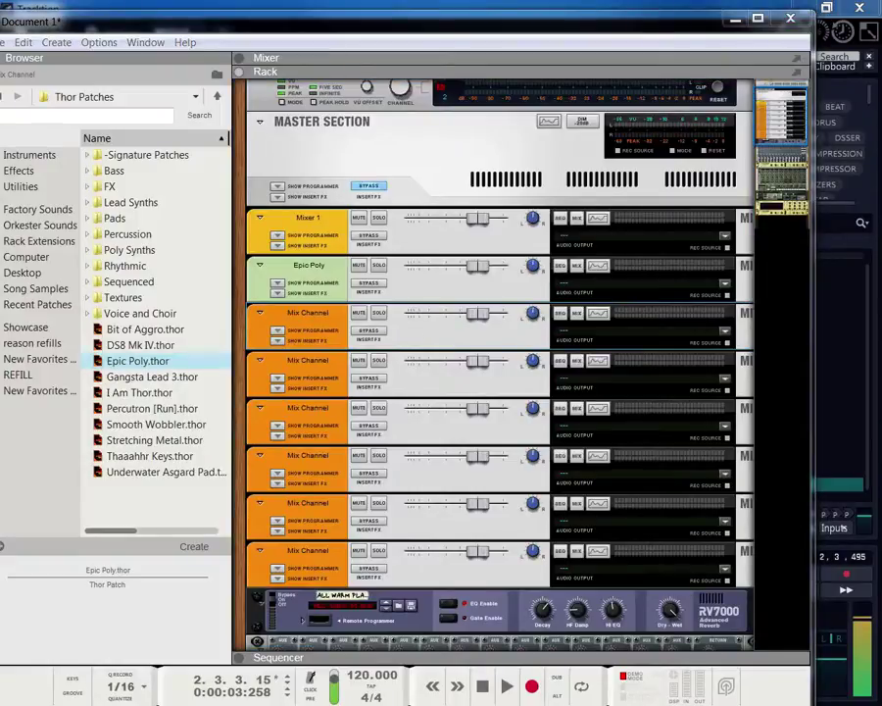
pyautogui.click(318, 232)
pyautogui.scroll(-3, 318, 358)
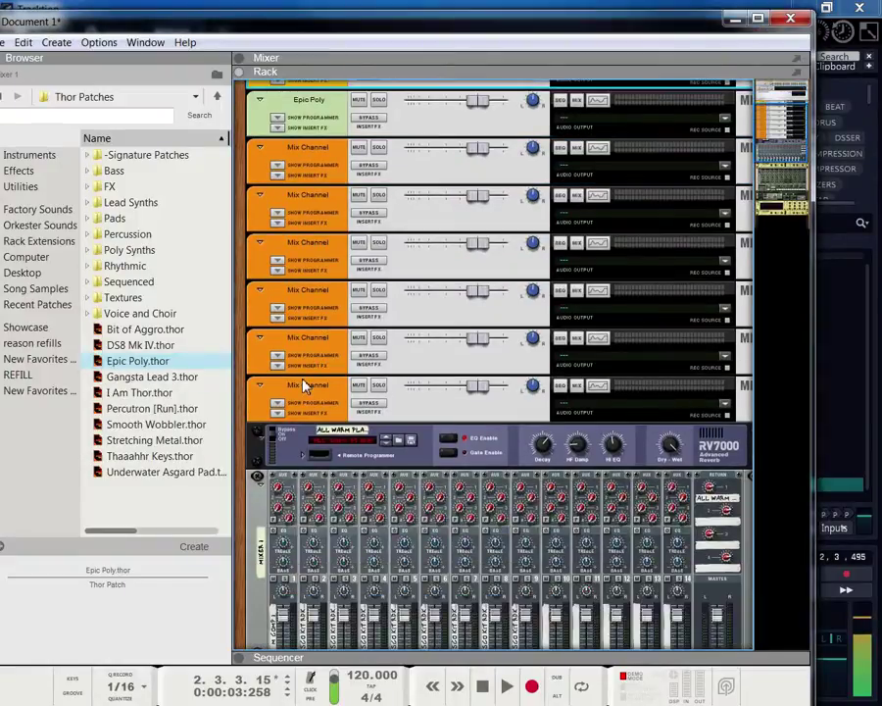
pyautogui.scroll(5, 306, 294)
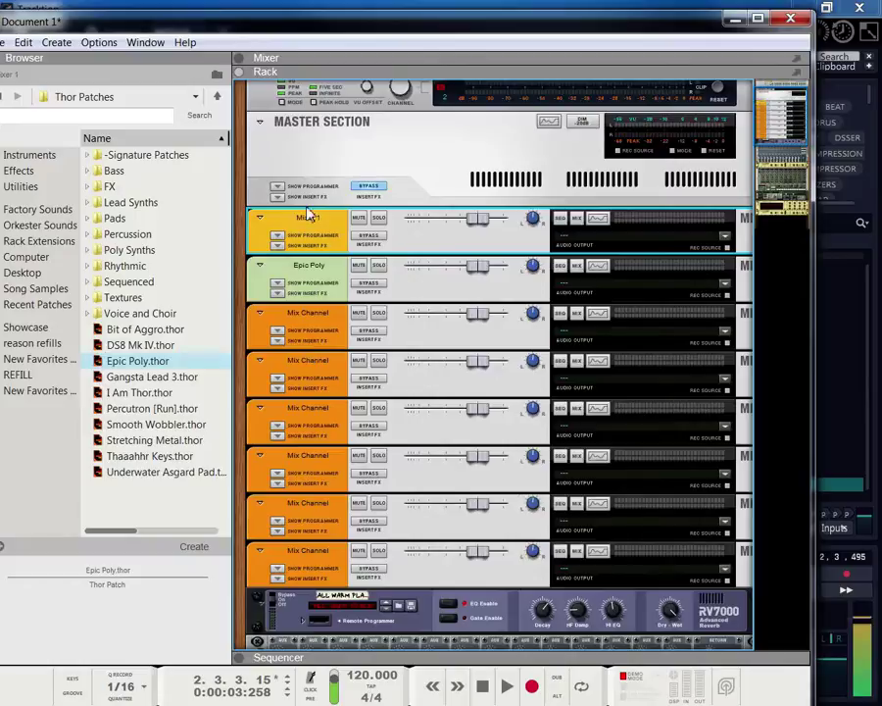
# - Step through the Mix Channels one after another, from Epic Poly to the second-to-last channel
pyautogui.click(299, 267)
pyautogui.click(292, 315)
pyautogui.click(292, 364)
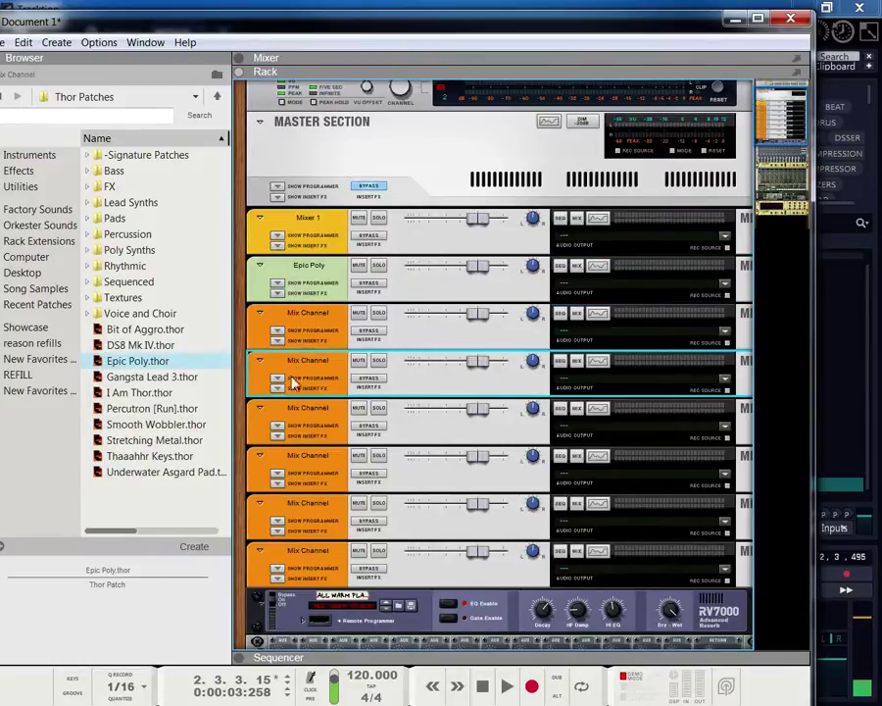
pyautogui.click(292, 421)
pyautogui.click(292, 468)
pyautogui.click(292, 505)
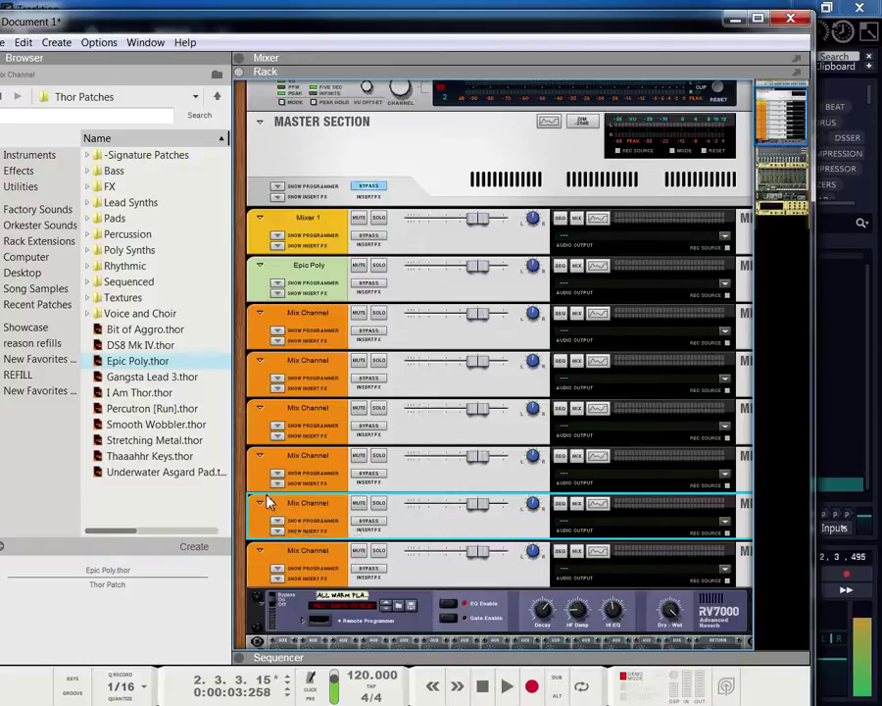
pyautogui.scroll(-3, 294, 451)
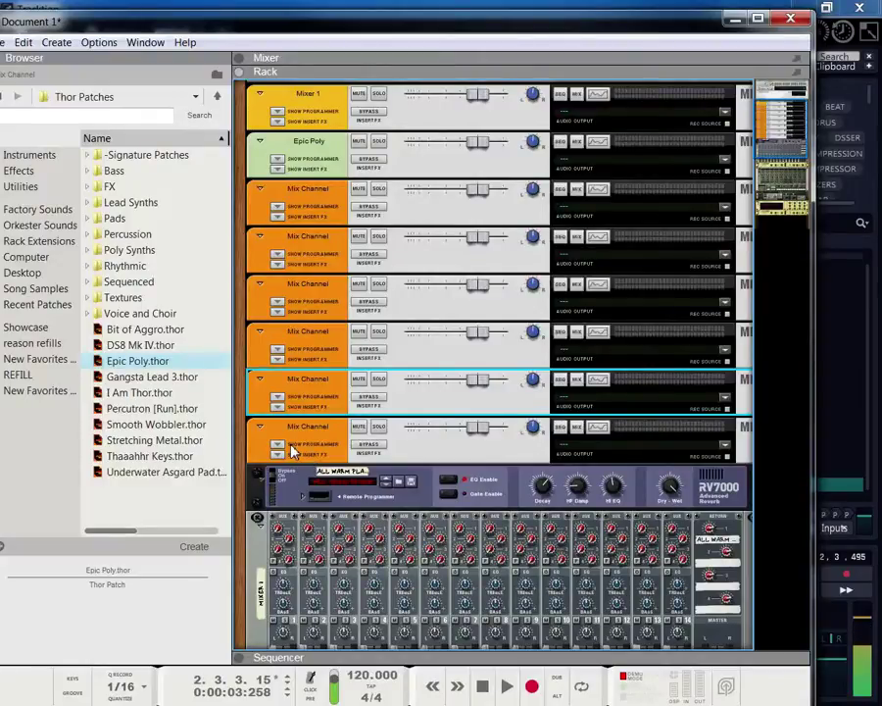
# - Examine the Thor, equalizer and compressor chain alongside Redrum and the 14:2 mixer
pyautogui.scroll(-15, 354, 432)
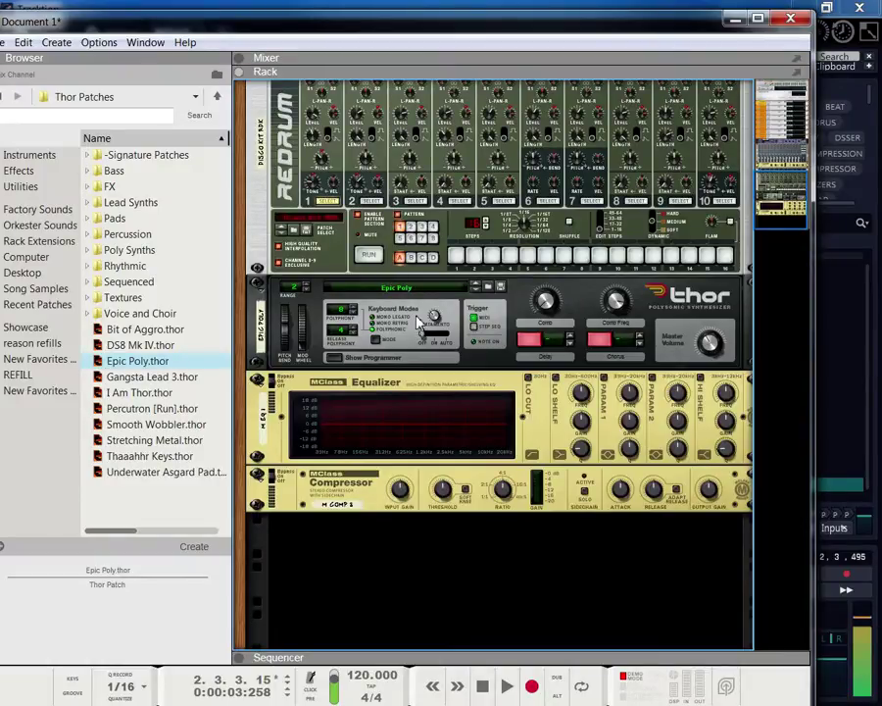
pyautogui.scroll(3, 422, 328)
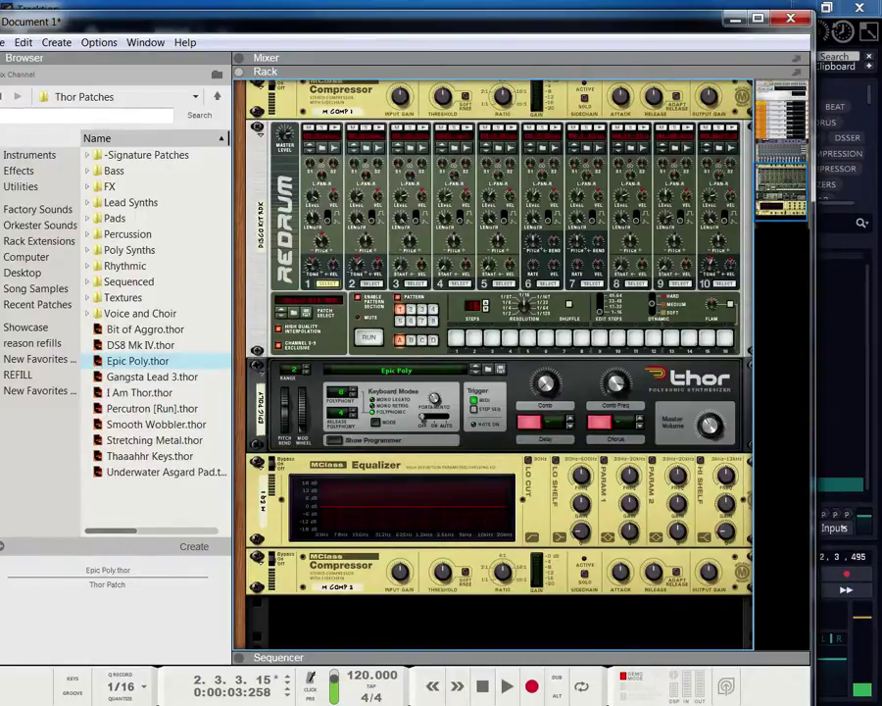
pyautogui.scroll(-2, 563, 417)
pyautogui.scroll(10, 490, 401)
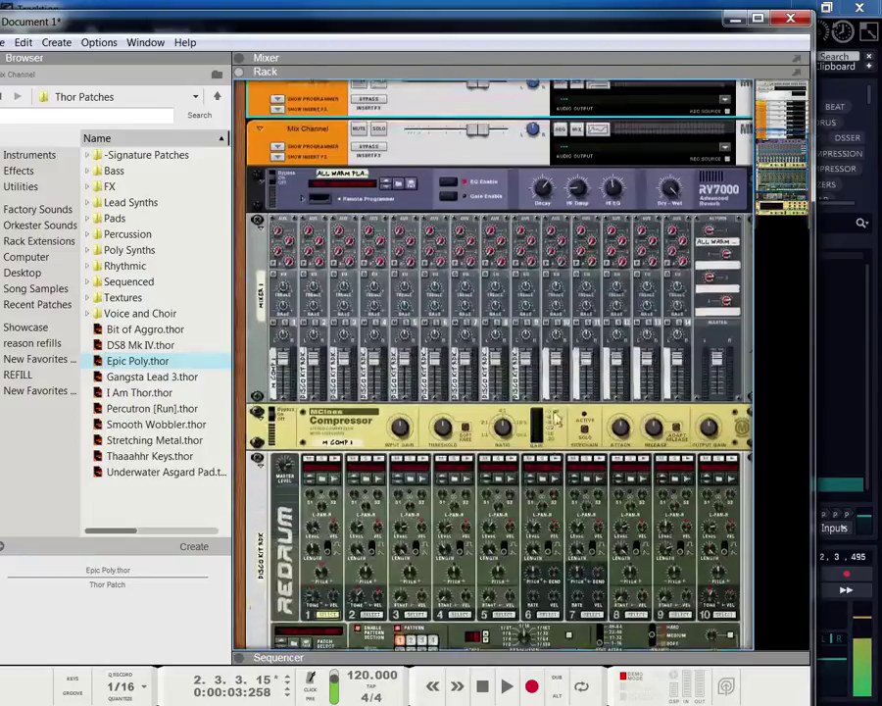
pyautogui.scroll(-10, 437, 380)
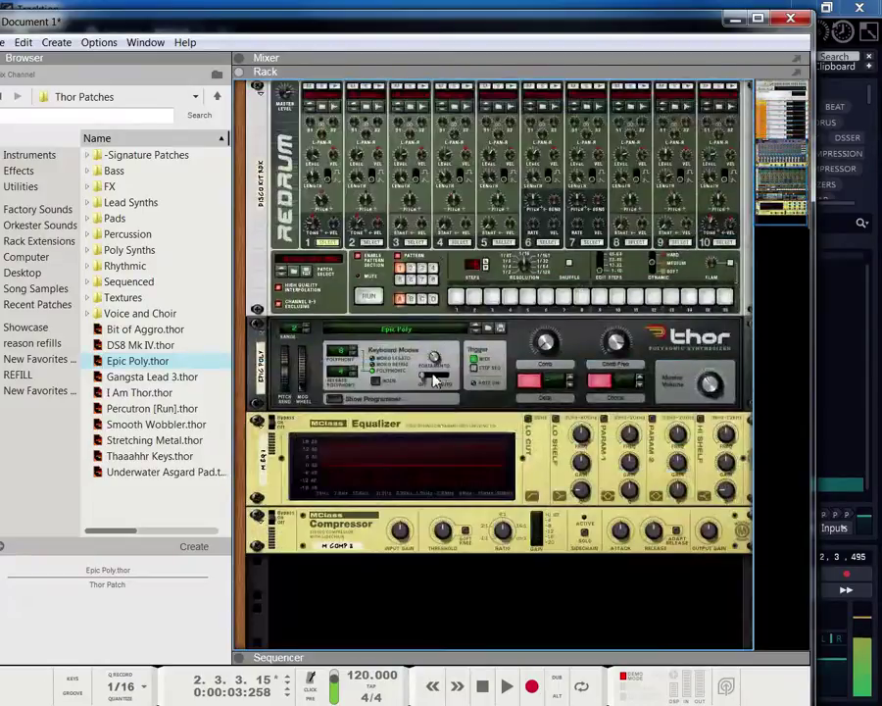
pyautogui.scroll(3, 437, 380)
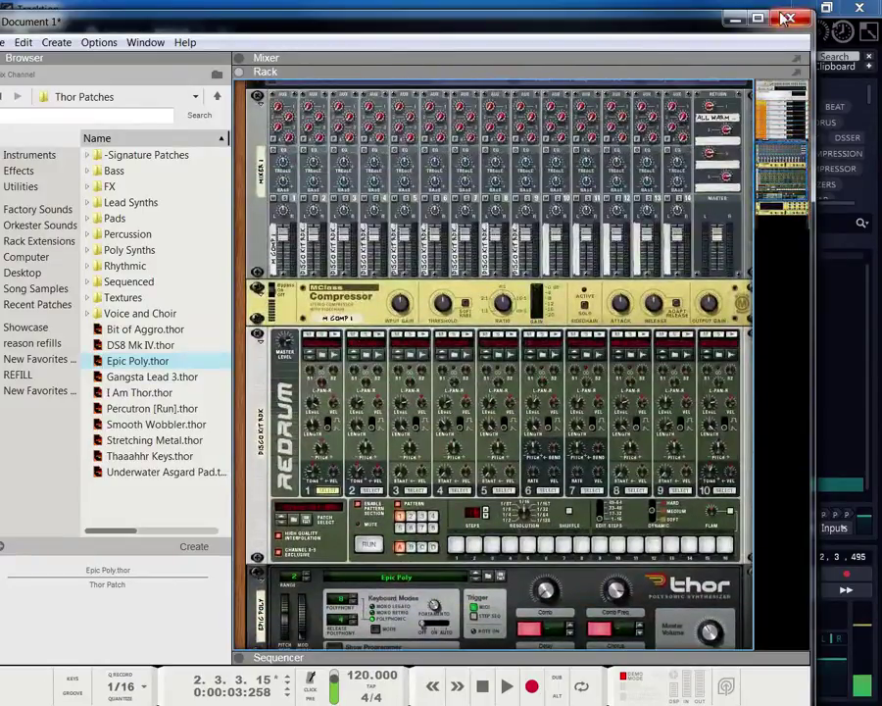
# - Switch to Tracktion, keeping Reason open, and select Tracks 5 through 8 together
pyautogui.hotkey('ctrl', 'q')
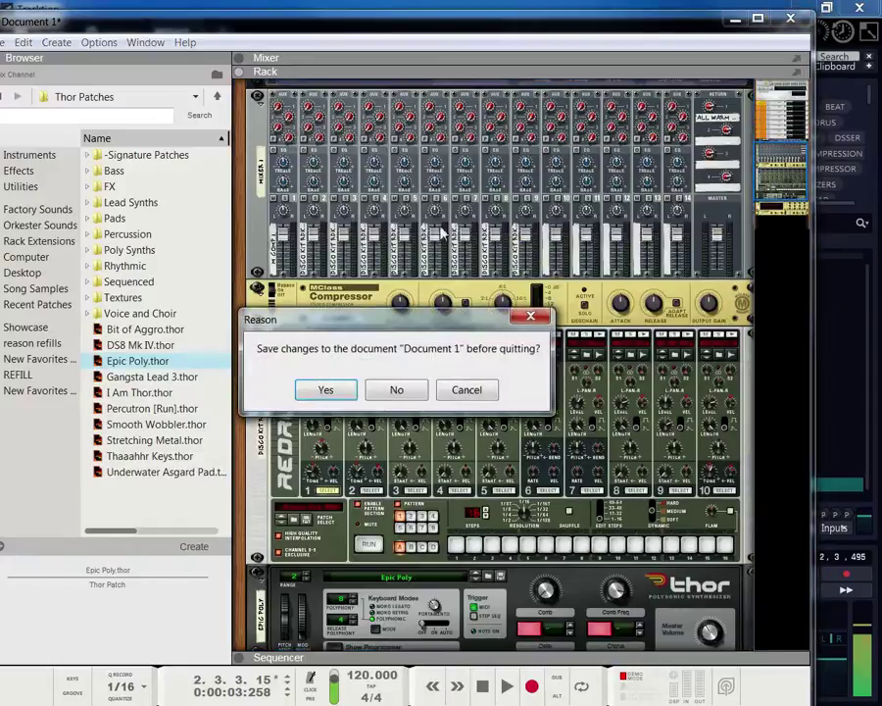
pyautogui.click(490, 389)
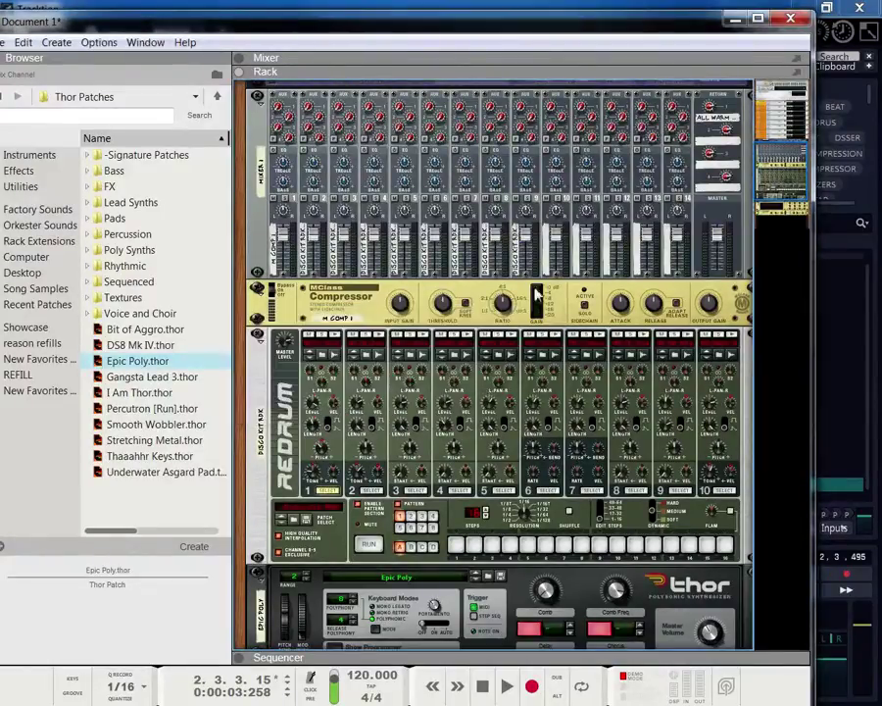
pyautogui.click(742, 23)
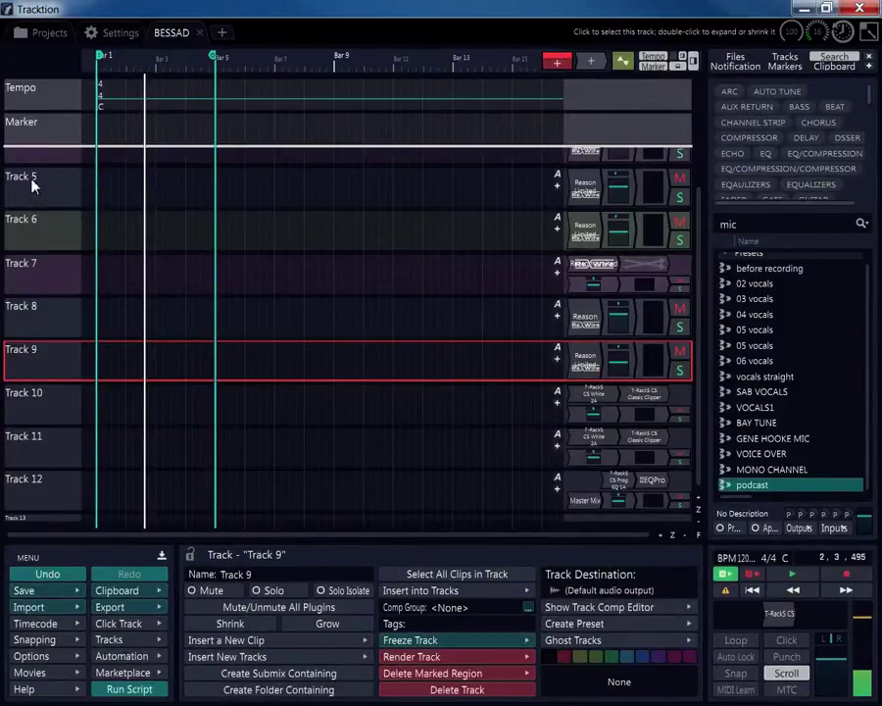
pyautogui.click(32, 189)
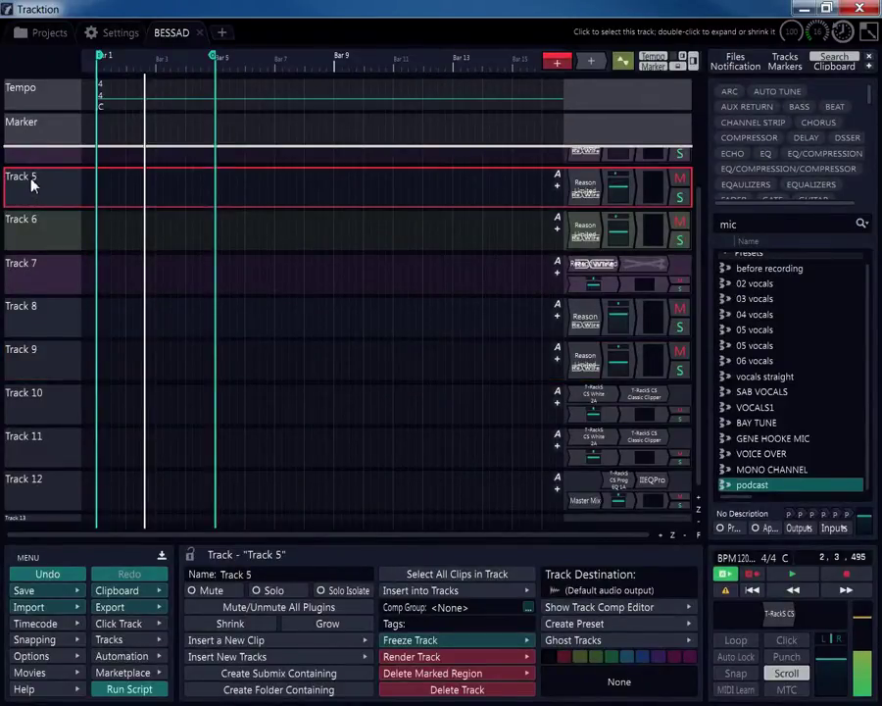
pyautogui.moveTo(31, 180); pyautogui.dragTo(31, 315)
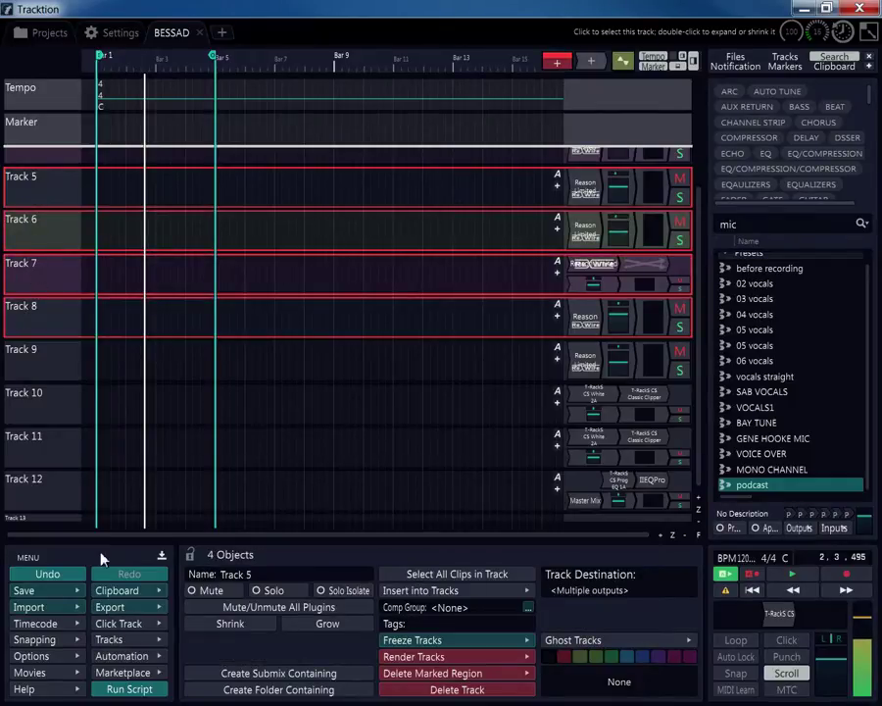
# - Open the render-to-file settings for the edit and enable rendering of only the selected tracks
pyautogui.click(117, 607)
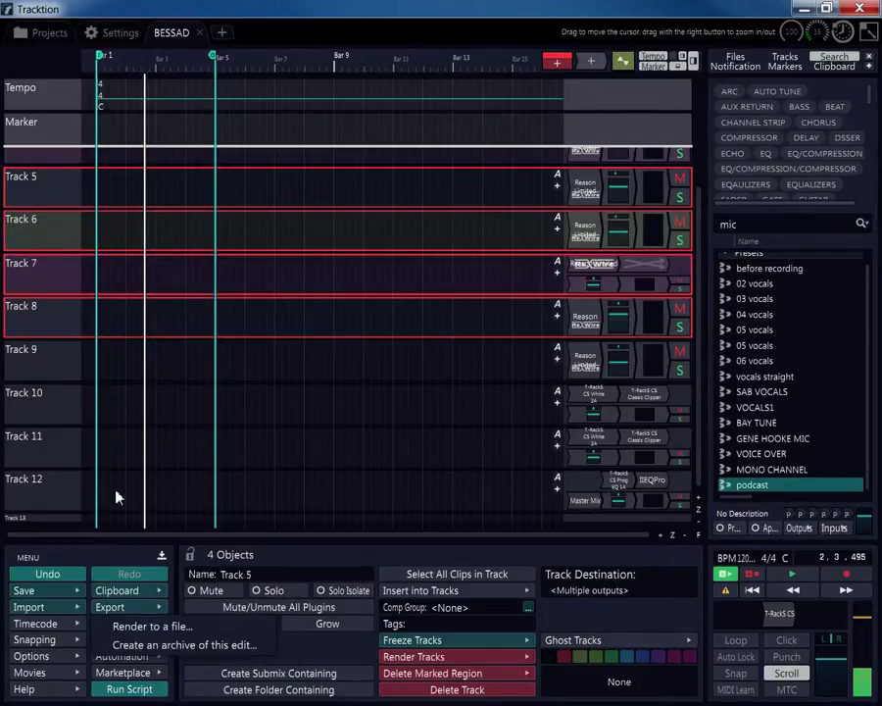
pyautogui.click(207, 628)
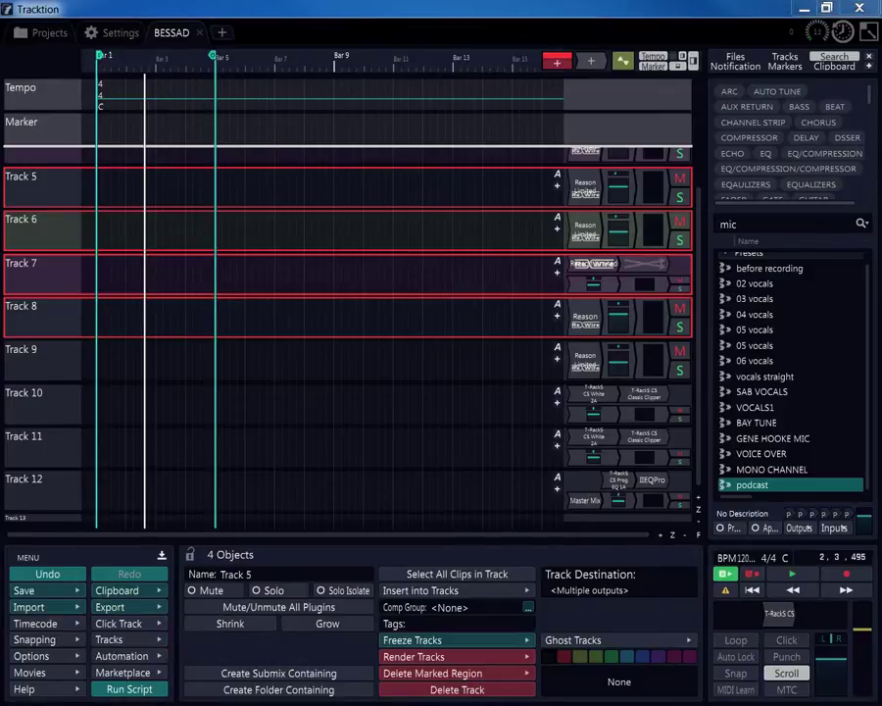
pyautogui.moveTo(799, 138); pyautogui.dragTo(544, 175)
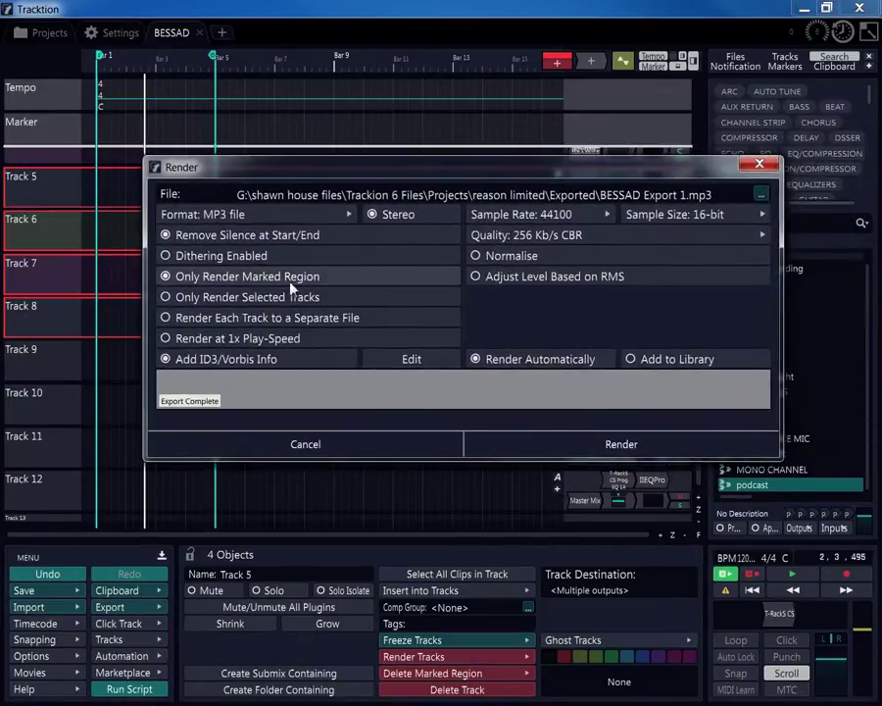
pyautogui.click(166, 298)
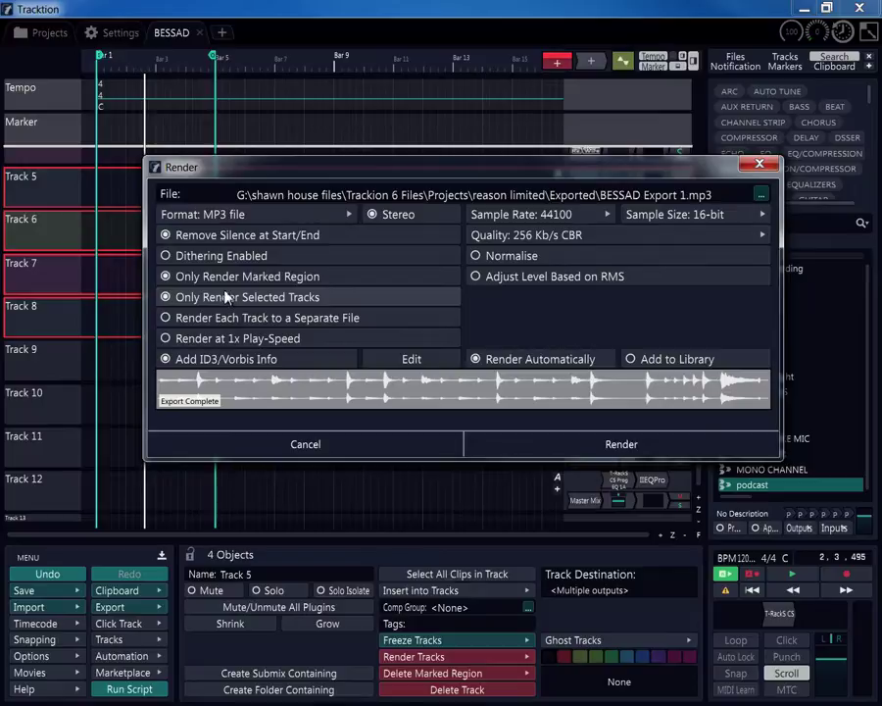
# - Cancel the render settings without exporting and open the item list of the reason limited project
pyautogui.click(383, 449)
pyautogui.click(383, 447)
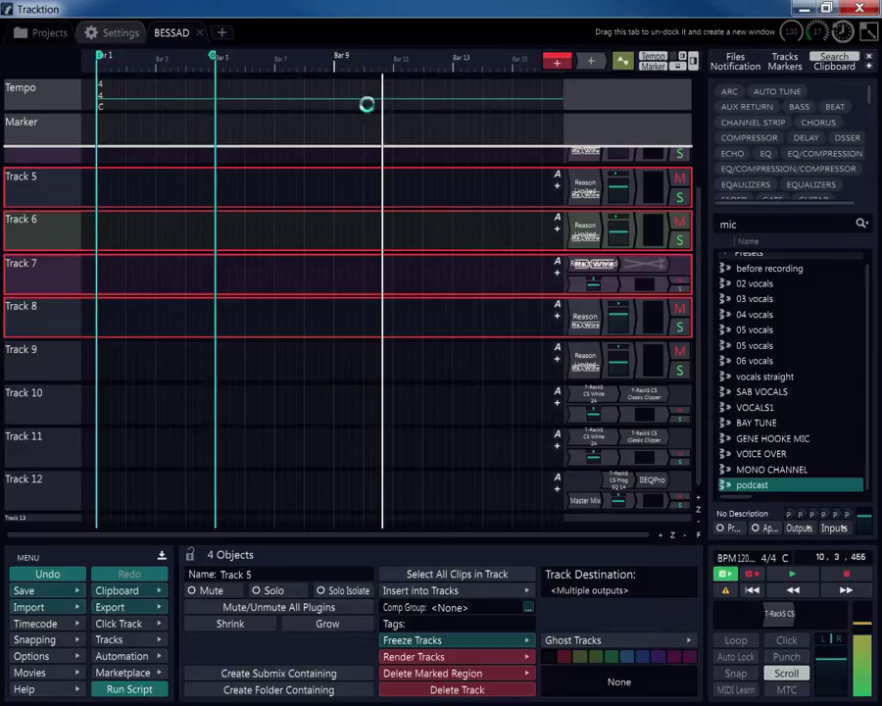
pyautogui.click(113, 33)
pyautogui.click(49, 34)
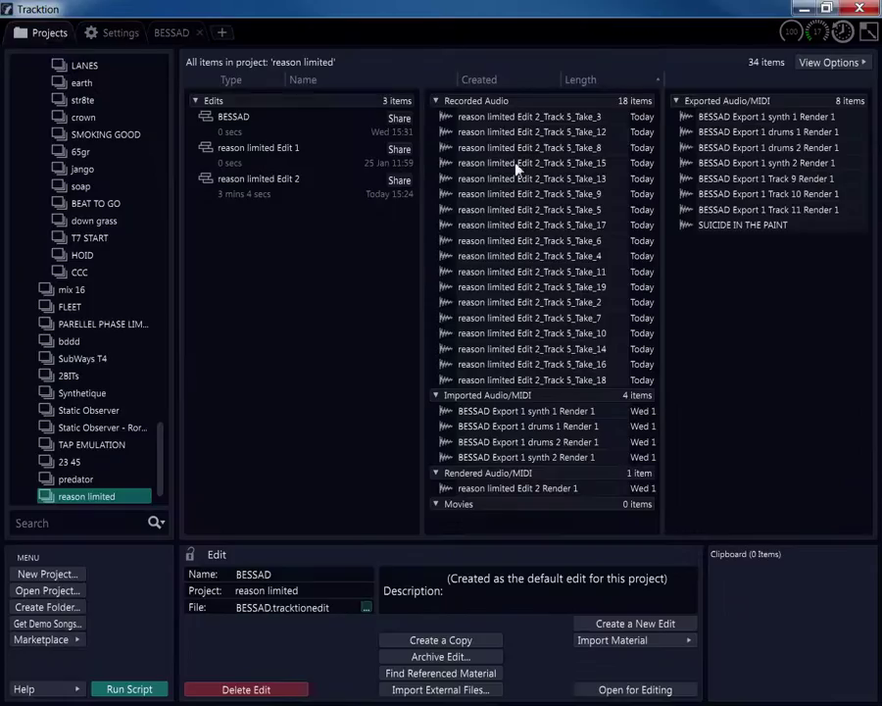
# - Step through the exported audio renders from synth 1 down to the Track 11 render and back, viewing each waveform
pyautogui.click(716, 115)
pyautogui.click(737, 133)
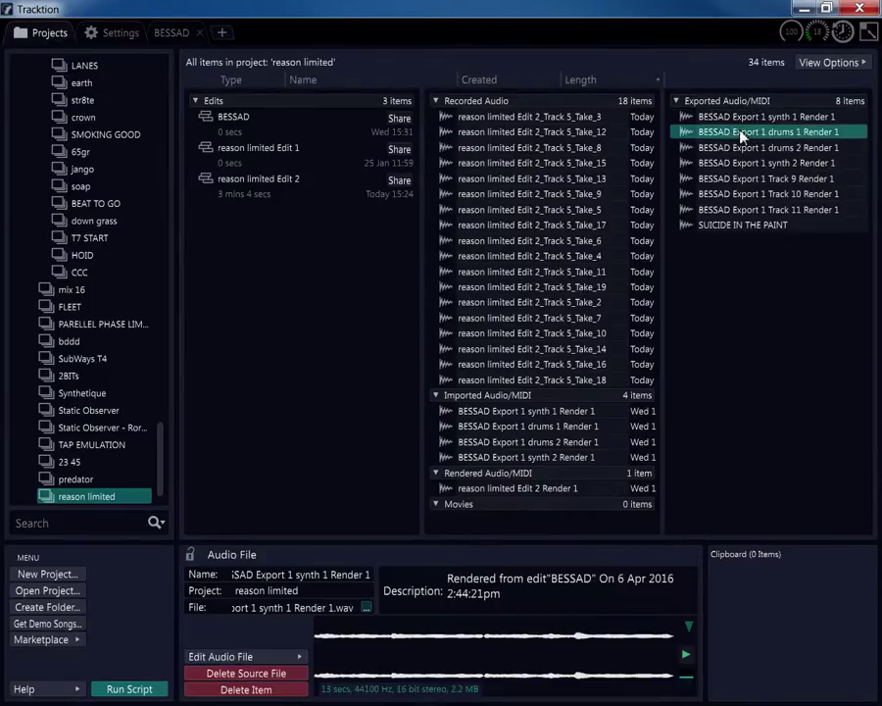
pyautogui.click(737, 147)
pyautogui.press('Down')
pyautogui.press('Down')
pyautogui.press('Down')
pyautogui.press('Down')
pyautogui.press('Down')
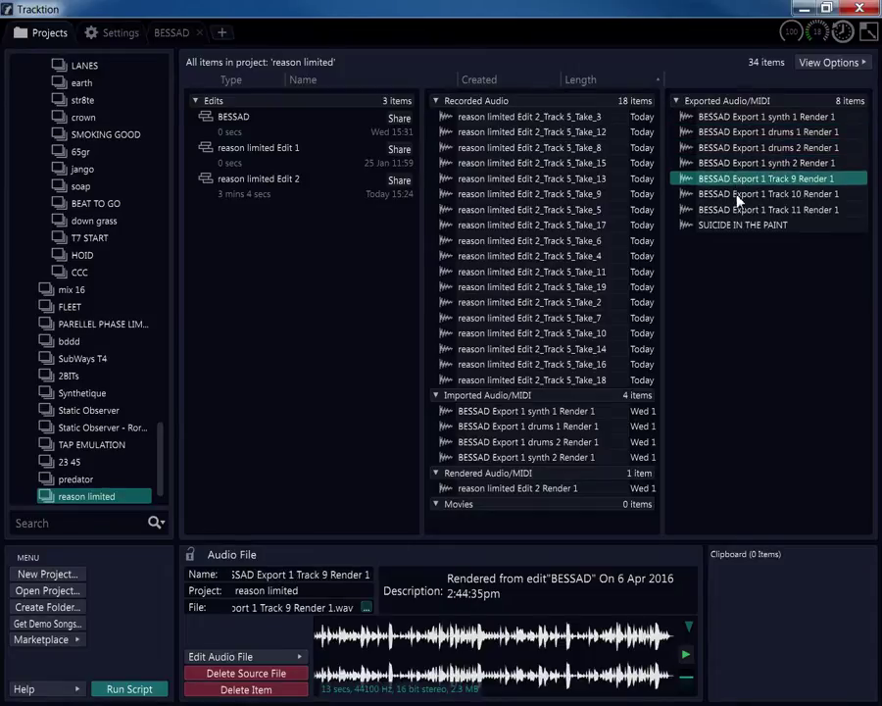
pyautogui.click(740, 210)
pyautogui.click(740, 194)
pyautogui.click(739, 180)
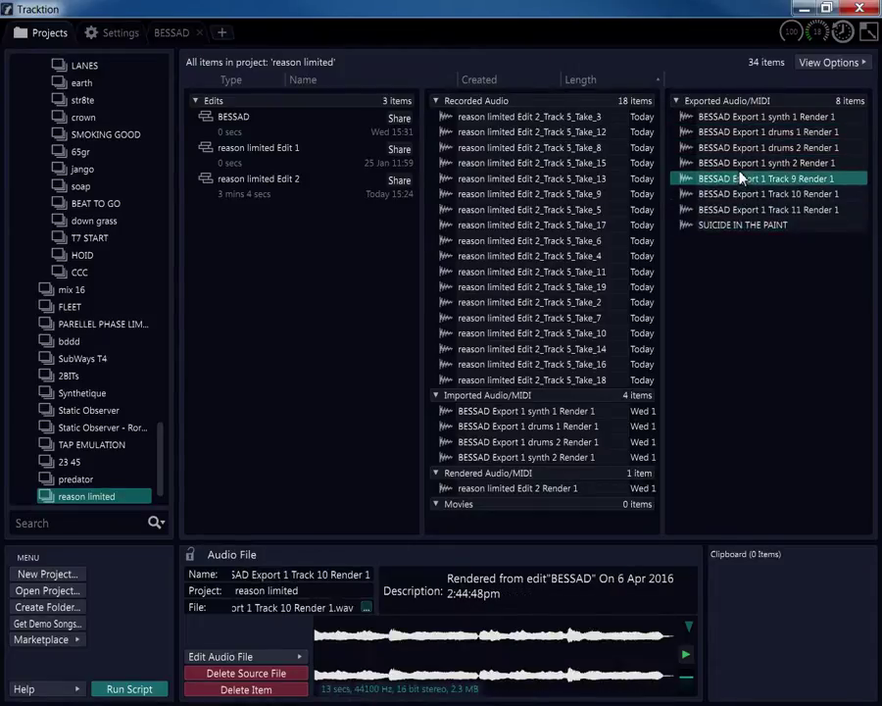
pyautogui.click(739, 163)
pyautogui.click(738, 147)
pyautogui.click(737, 132)
pyautogui.click(735, 116)
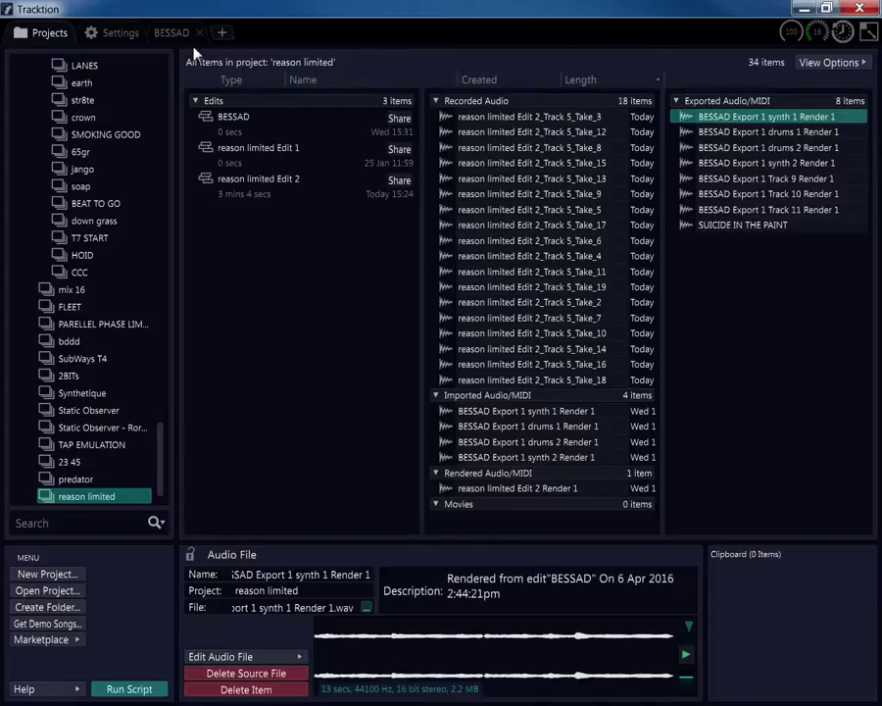
# - Return to the BESSAD edit and view the devices available to the ReWire filter on Track 1, keeping Reason Limited
pyautogui.click(171, 32)
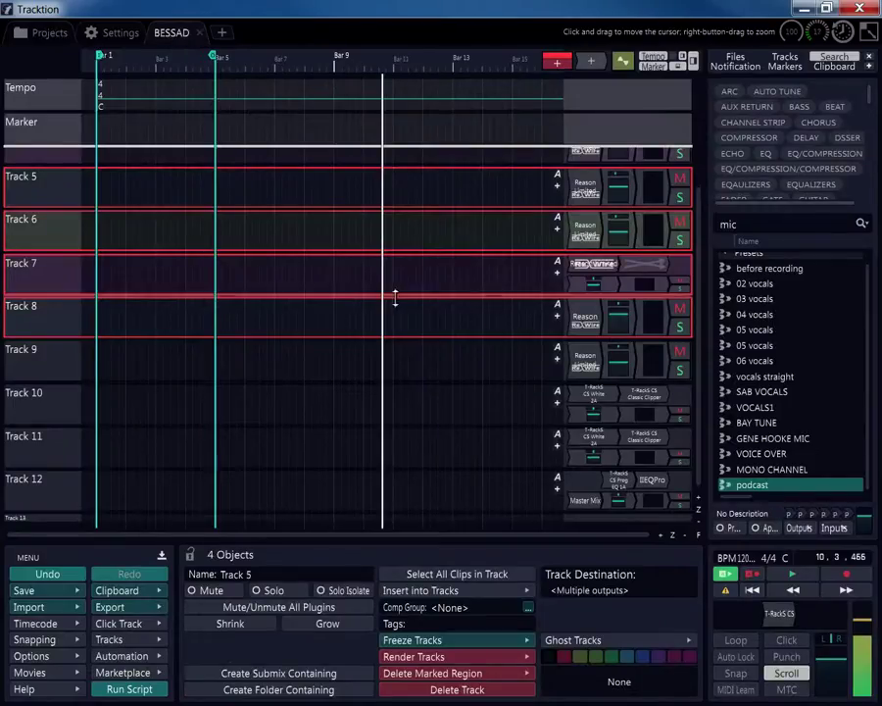
pyautogui.scroll(3, 699, 294)
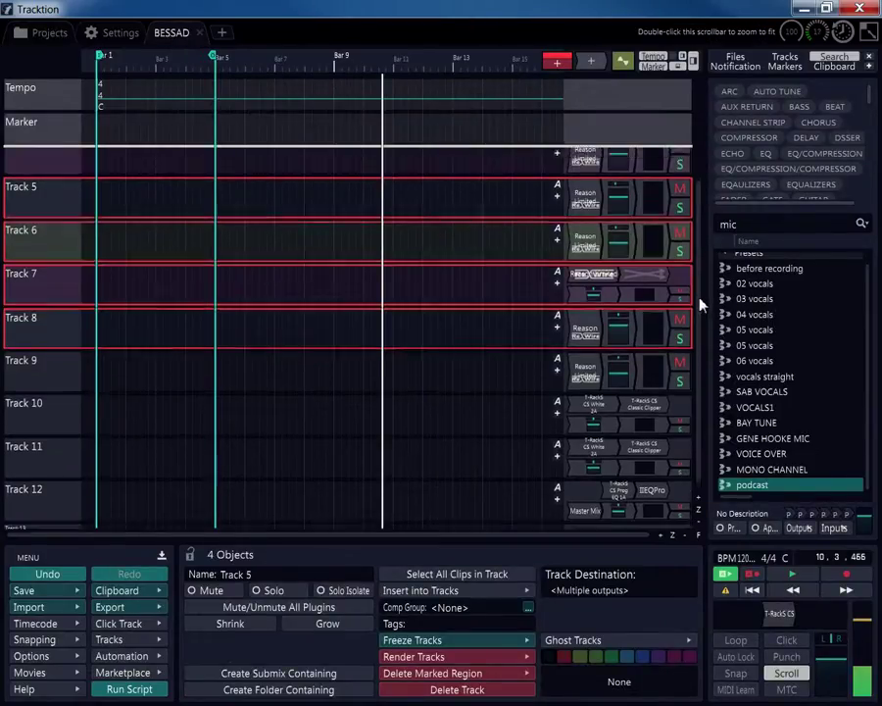
pyautogui.click(22, 159)
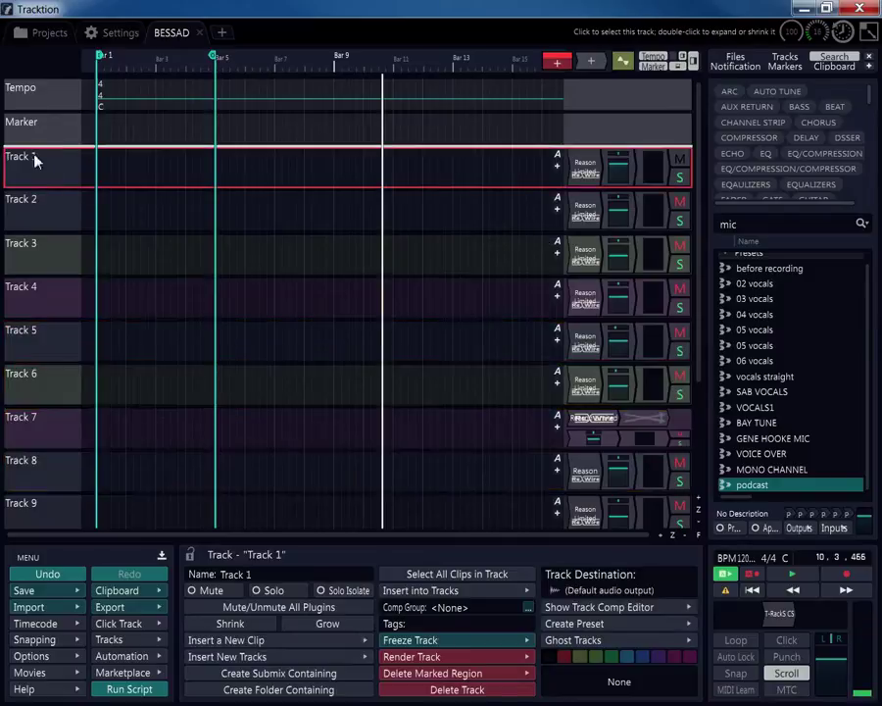
pyautogui.click(586, 176)
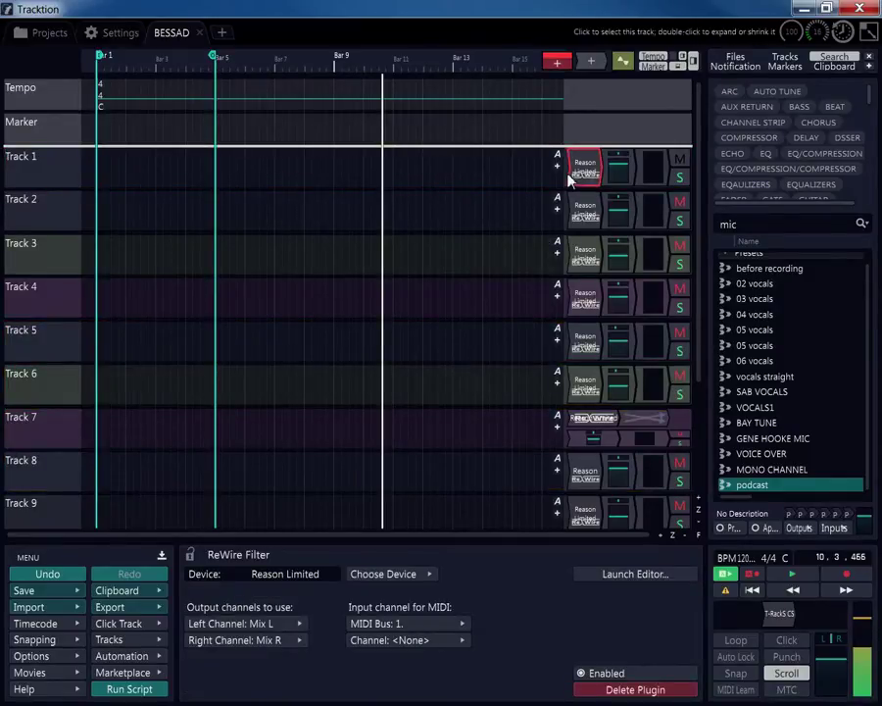
pyautogui.click(383, 573)
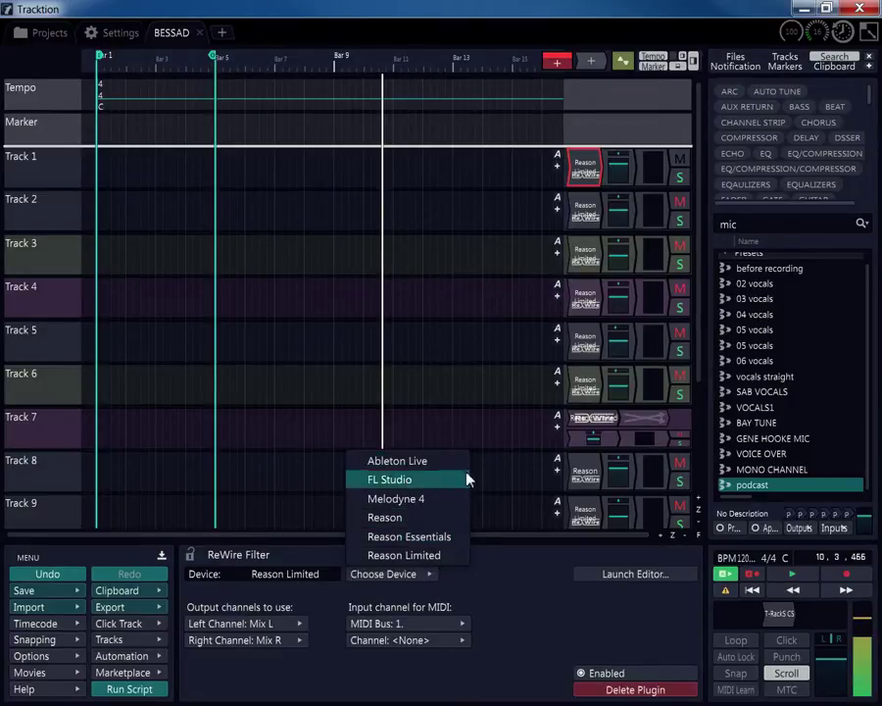
pyautogui.click(603, 174)
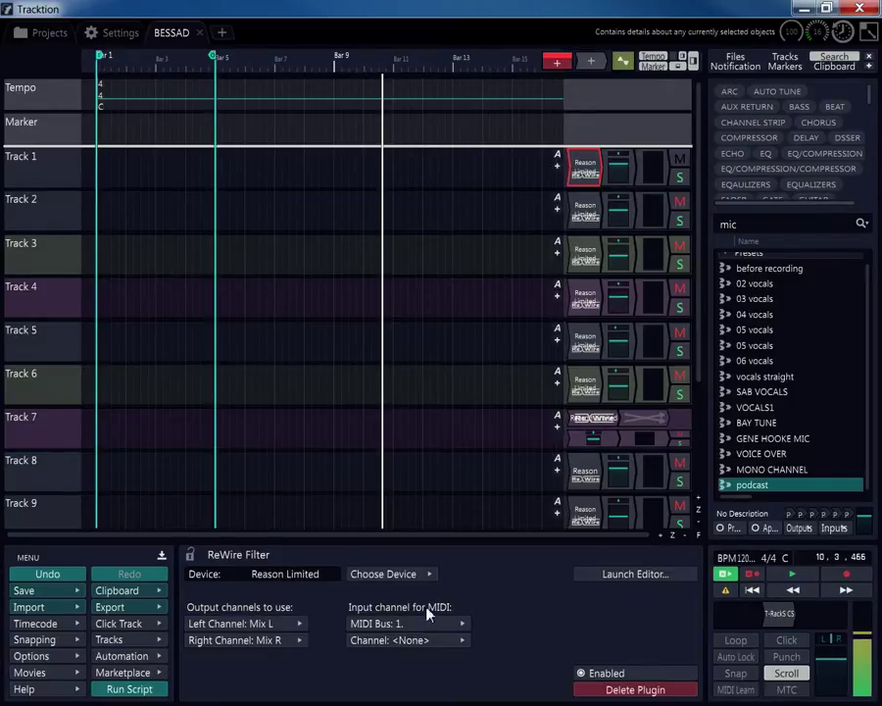
# - Switch to Reason, move its window up into view and show the rack
pyautogui.hotkey('alt', 'Tab')
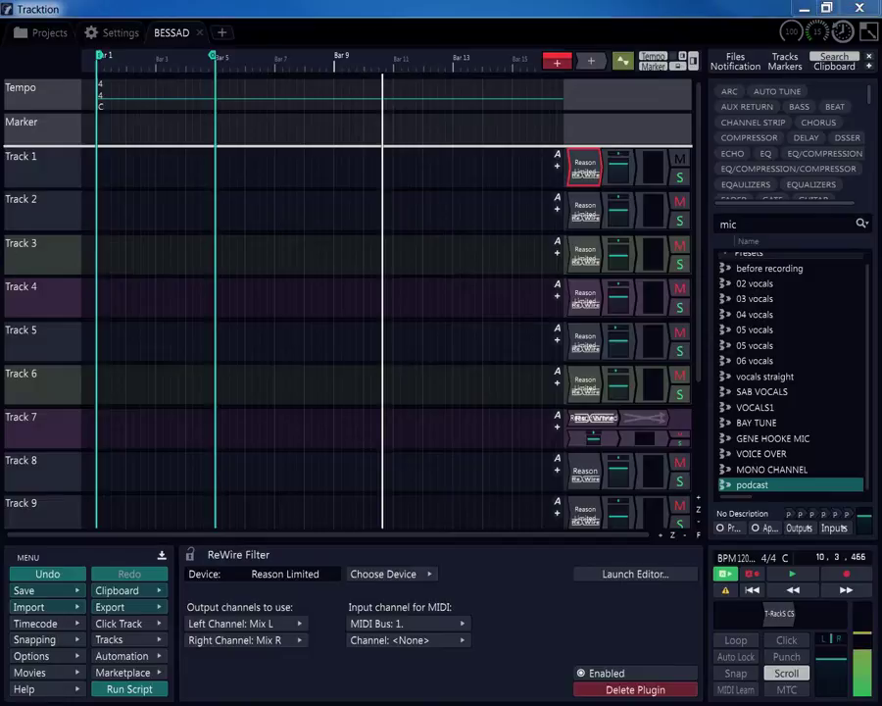
pyautogui.moveTo(411, 582); pyautogui.dragTo(415, 56)
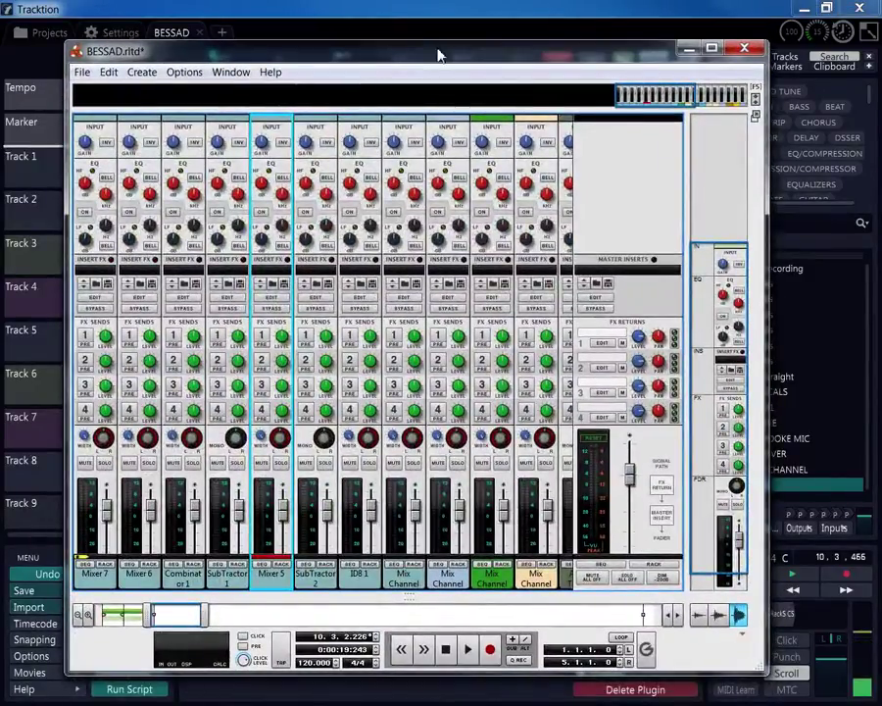
pyautogui.press('F6')
# - Examine the rear cabling of the rack from the Mix Channels through the Combinator and SubTractors down to the last Redrum
pyautogui.scroll(-15, 220, 254)
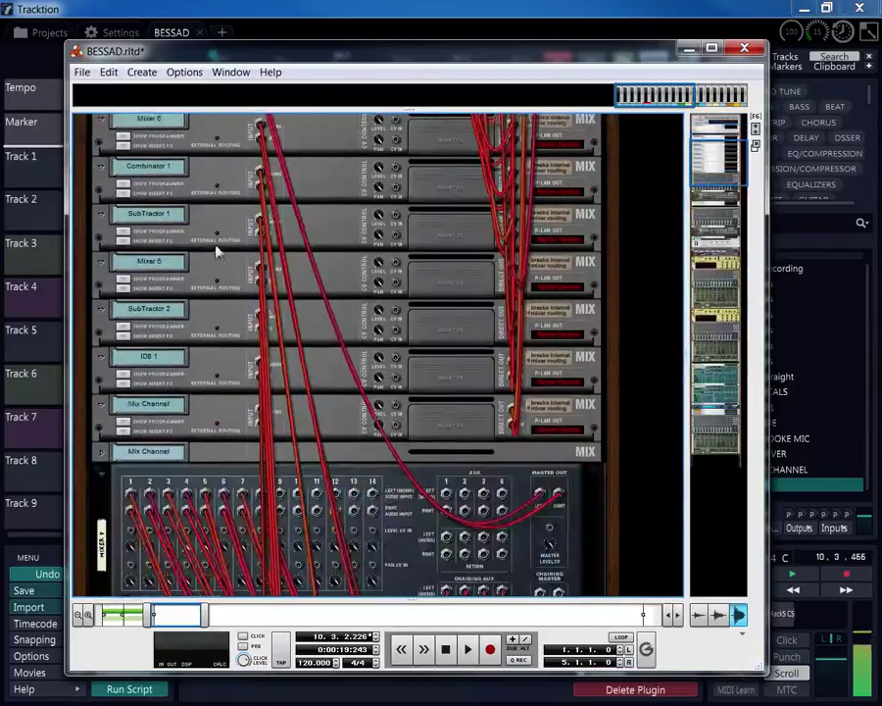
pyautogui.scroll(-15, 248, 297)
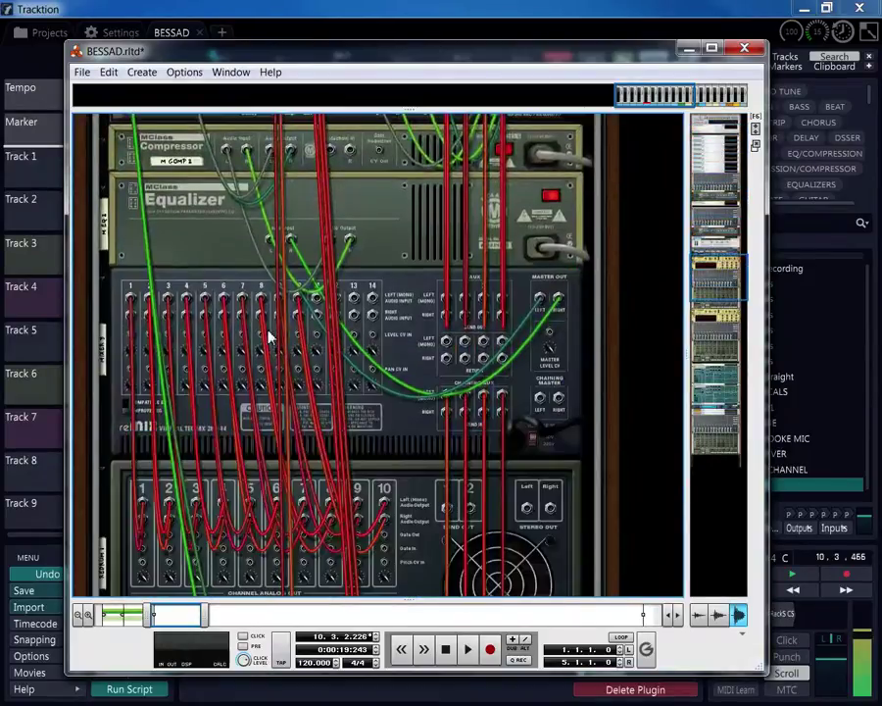
pyautogui.scroll(-15, 259, 358)
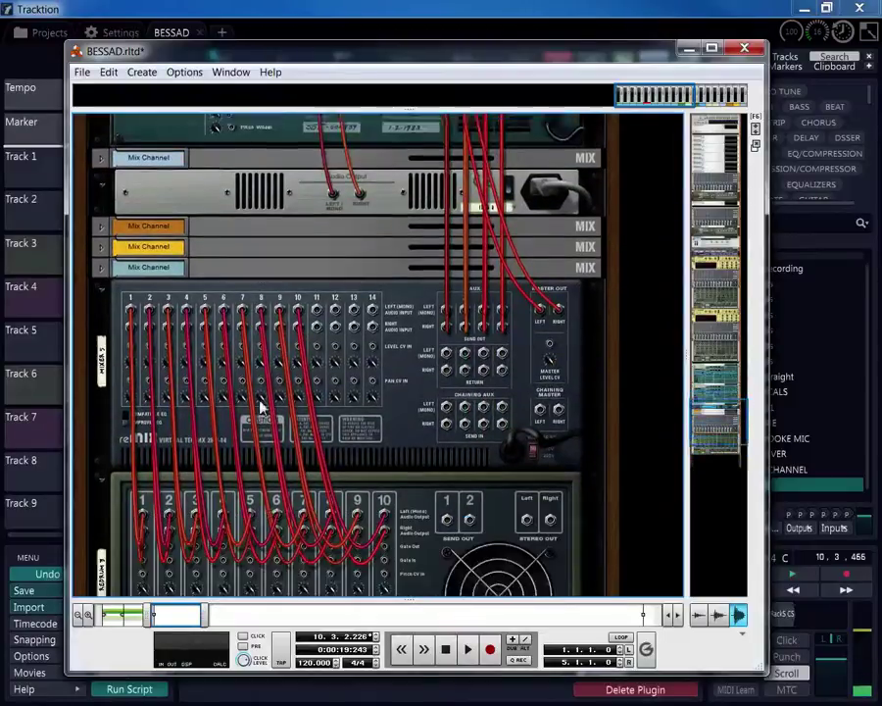
pyautogui.scroll(1, 280, 466)
pyautogui.scroll(9, 282, 460)
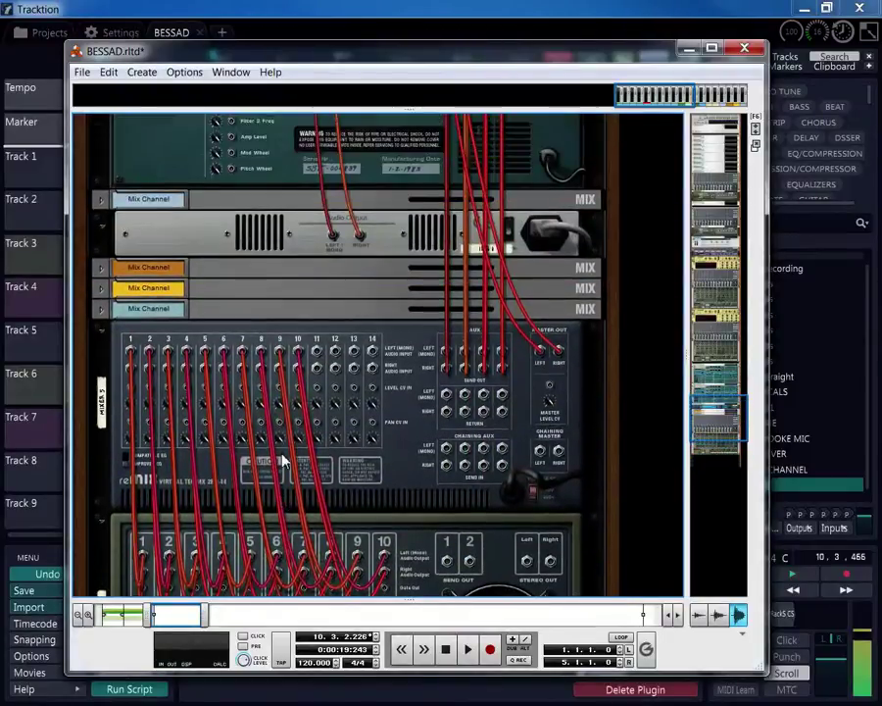
pyautogui.scroll(15, 257, 265)
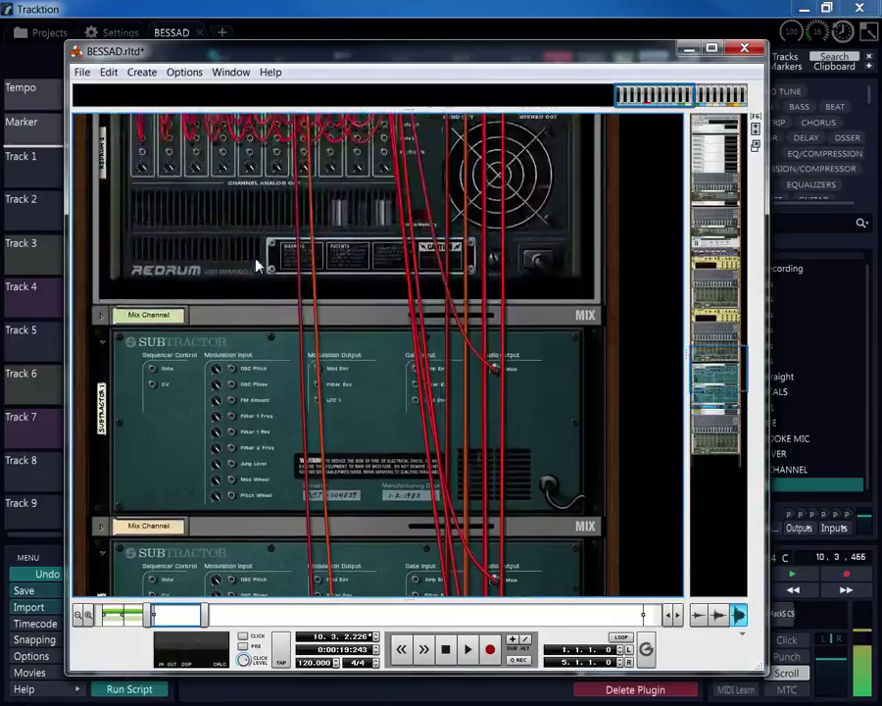
pyautogui.scroll(-3, 256, 261)
pyautogui.scroll(-3, 258, 265)
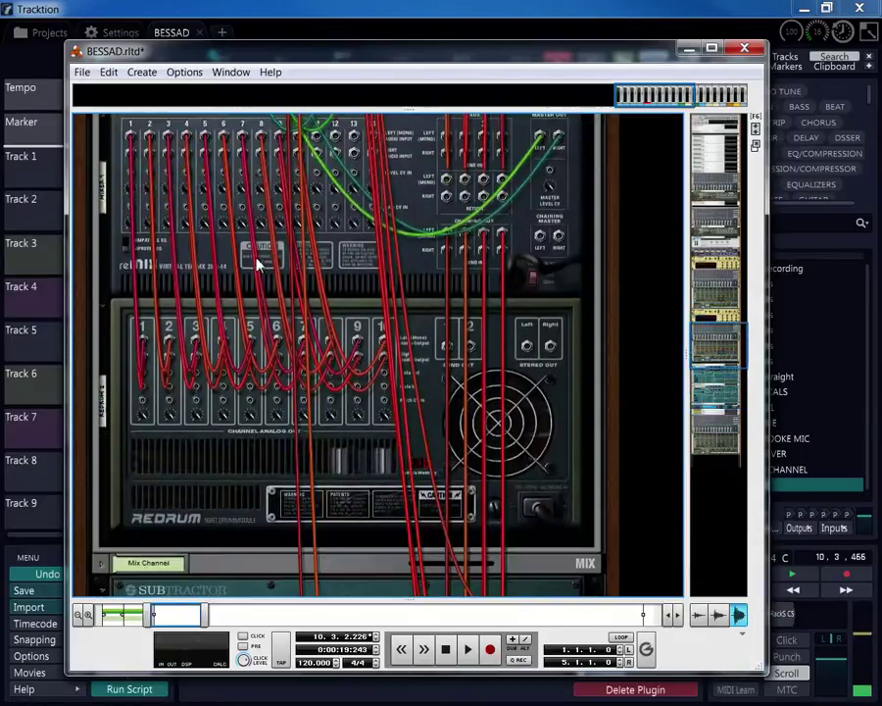
pyautogui.scroll(11, 257, 257)
pyautogui.scroll(-9, 257, 257)
pyautogui.scroll(2, 257, 264)
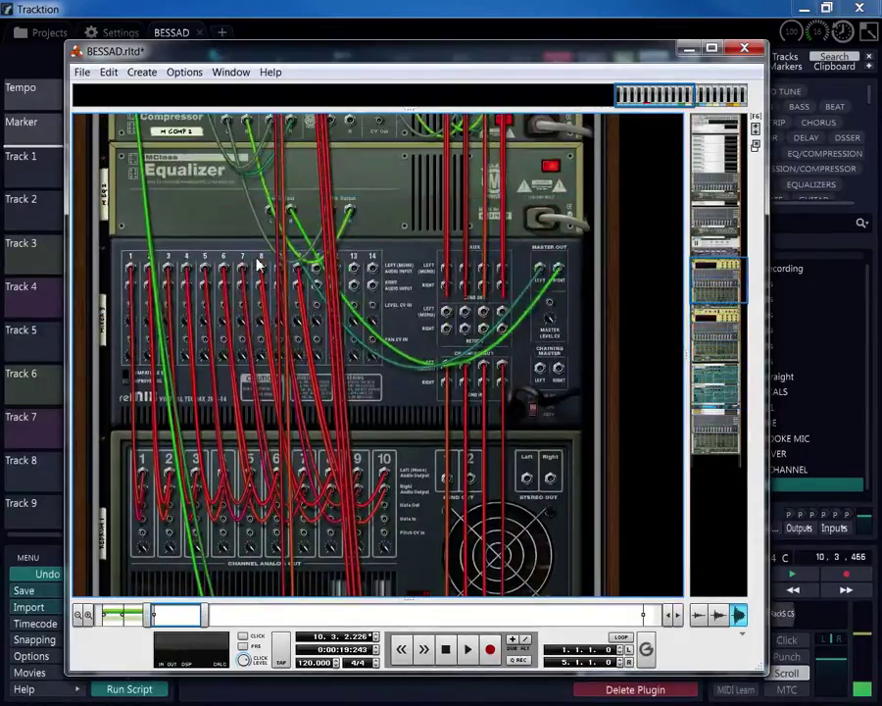
pyautogui.scroll(6, 416, 312)
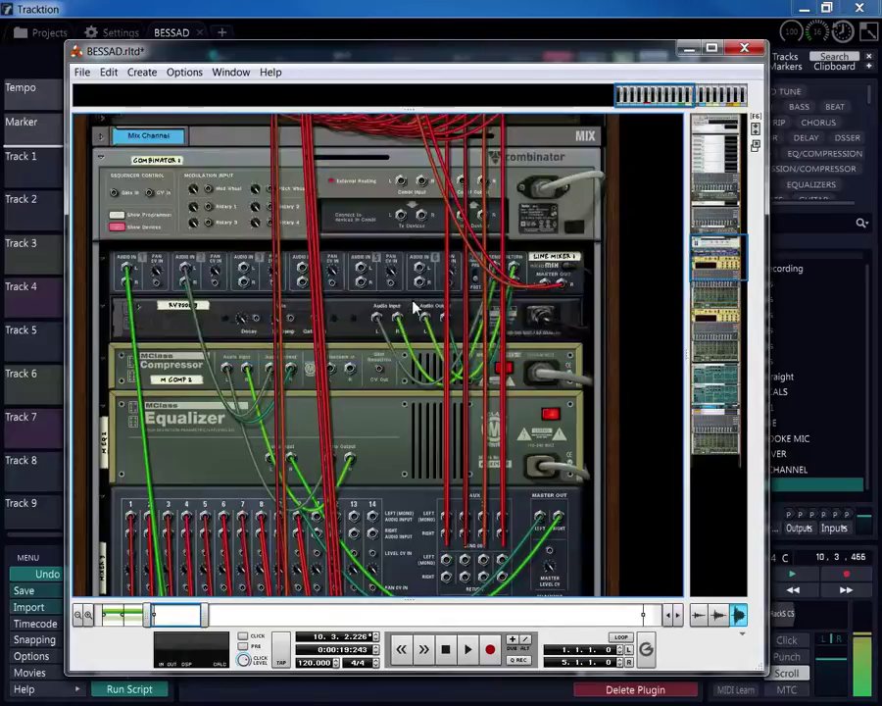
pyautogui.scroll(-7, 413, 305)
pyautogui.scroll(5, 414, 305)
pyautogui.scroll(-10, 414, 310)
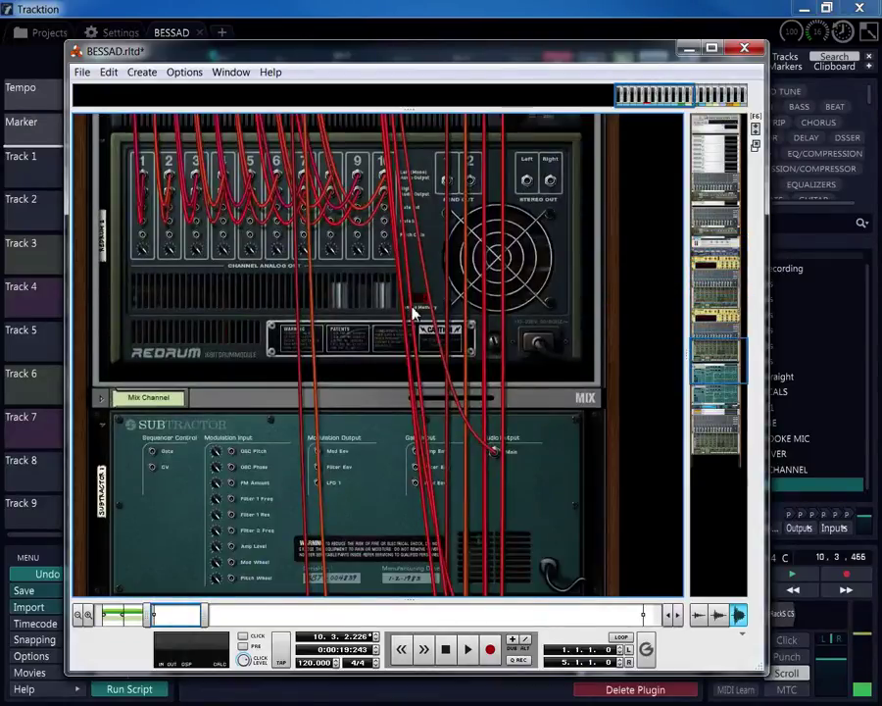
pyautogui.scroll(-9, 412, 313)
pyautogui.scroll(3, 225, 235)
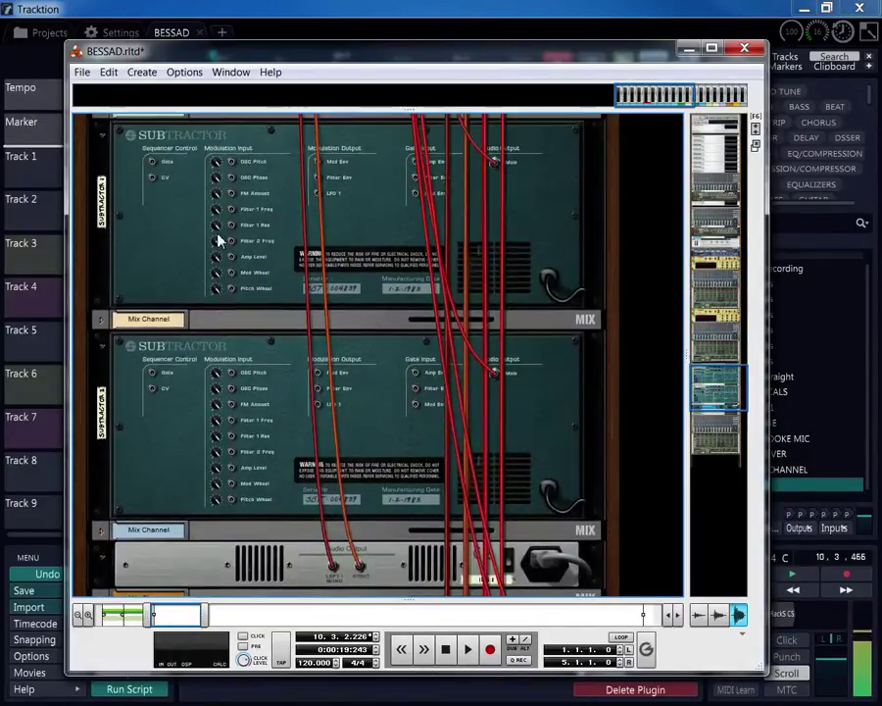
pyautogui.scroll(-10, 220, 240)
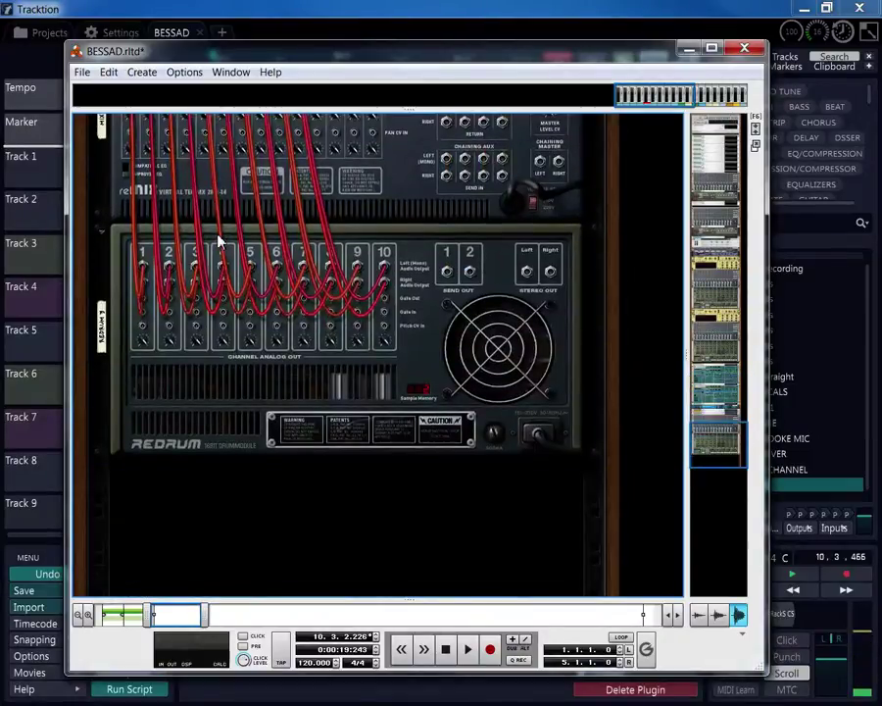
# - Examine how the Redrum and NN-XT outputs are cabled into their mixers, comparing devices up and down the rack
pyautogui.scroll(12, 191, 309)
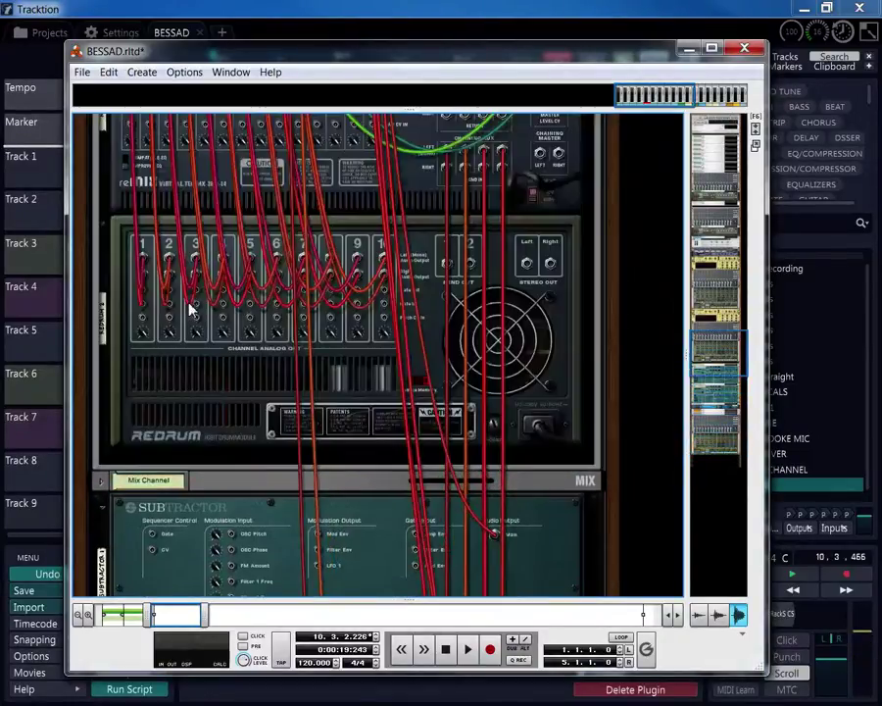
pyautogui.scroll(8, 191, 308)
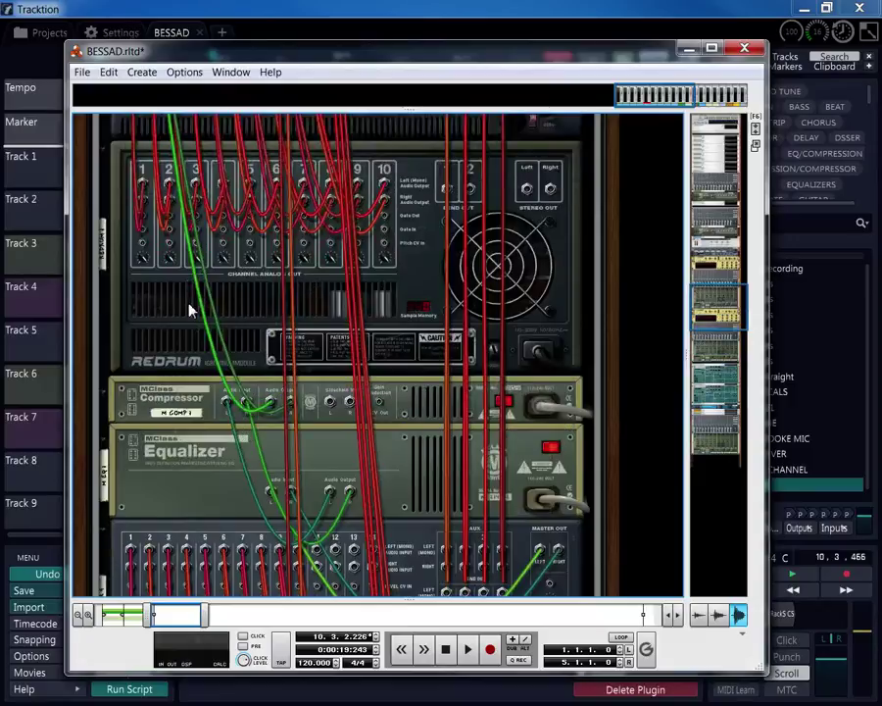
pyautogui.scroll(5, 191, 309)
pyautogui.scroll(15, 191, 308)
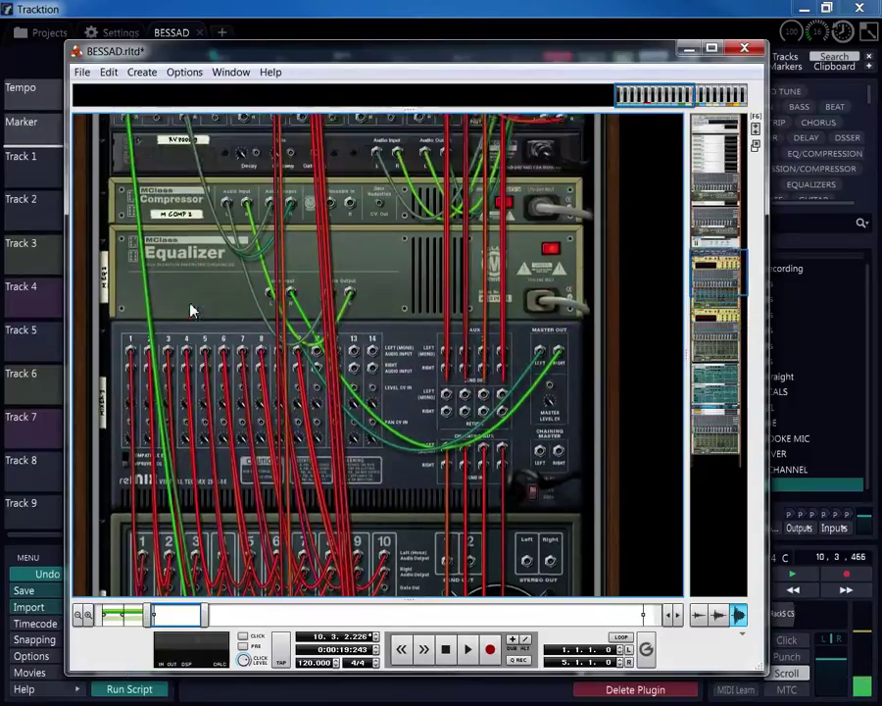
pyautogui.scroll(3, 192, 309)
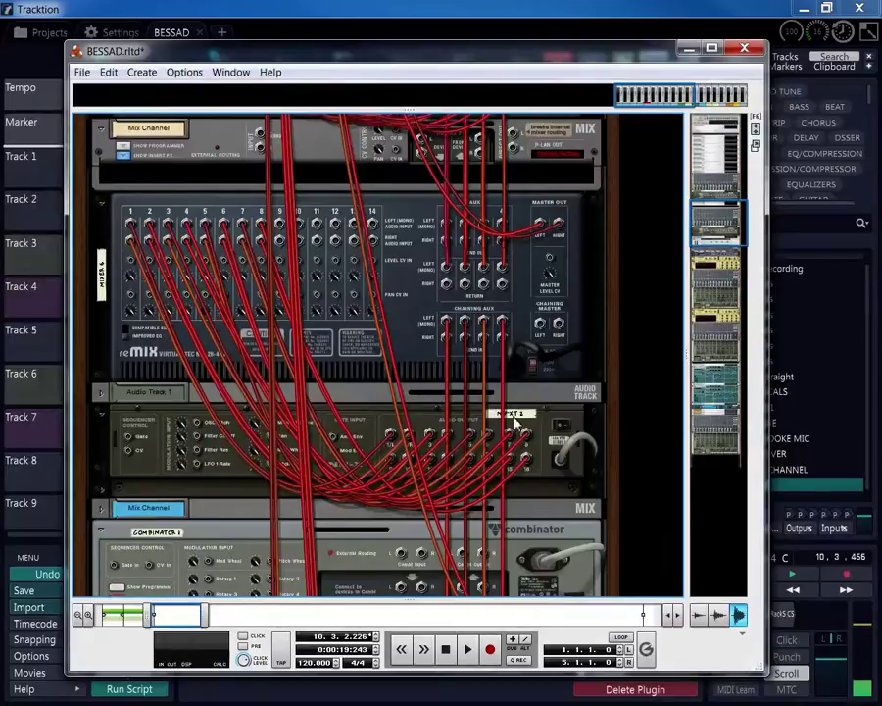
pyautogui.scroll(-5, 314, 438)
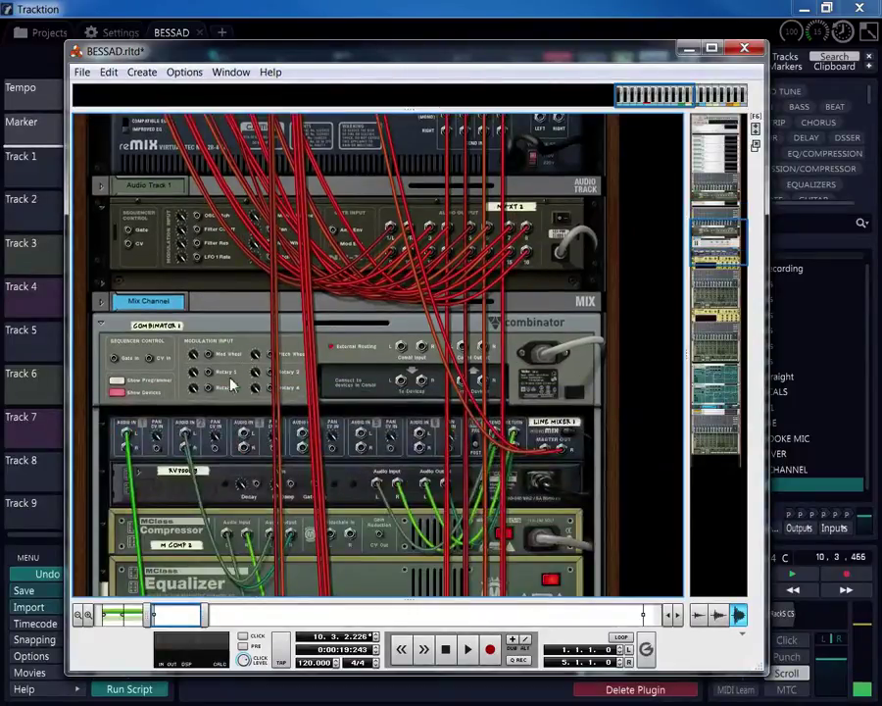
pyautogui.scroll(5, 206, 341)
pyautogui.scroll(-7, 205, 339)
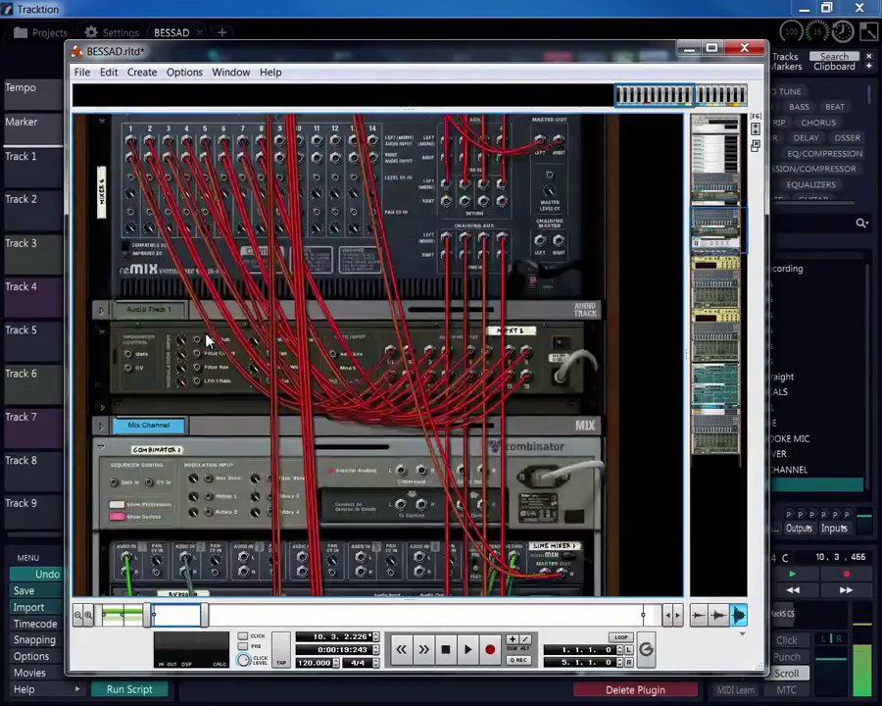
pyautogui.scroll(-10, 228, 309)
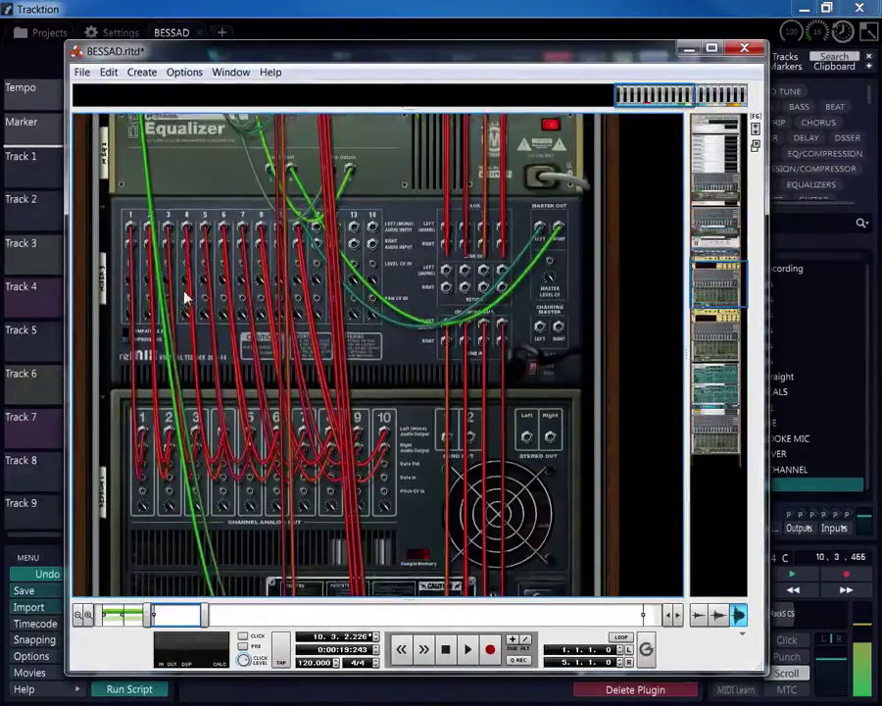
pyautogui.scroll(5, 186, 296)
pyautogui.scroll(-3, 186, 297)
pyautogui.scroll(-11, 187, 297)
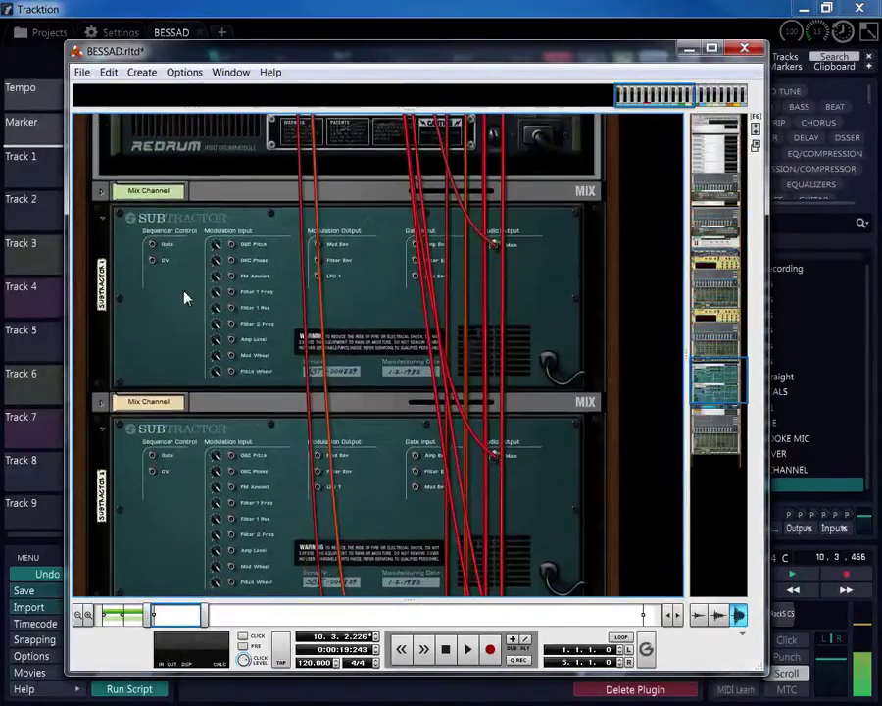
pyautogui.scroll(13, 186, 298)
pyautogui.scroll(9, 187, 297)
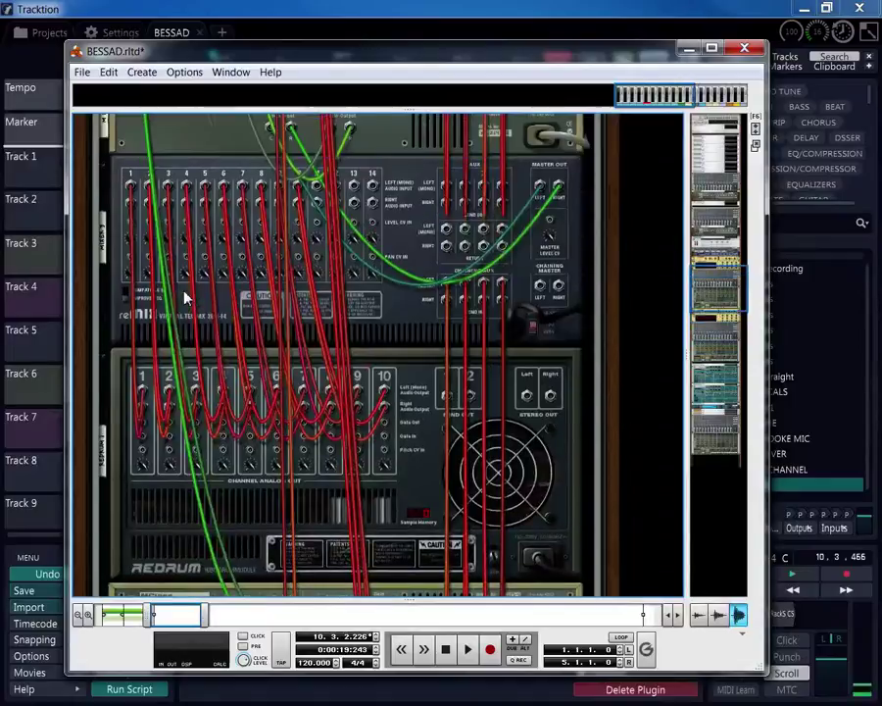
pyautogui.scroll(-10, 187, 297)
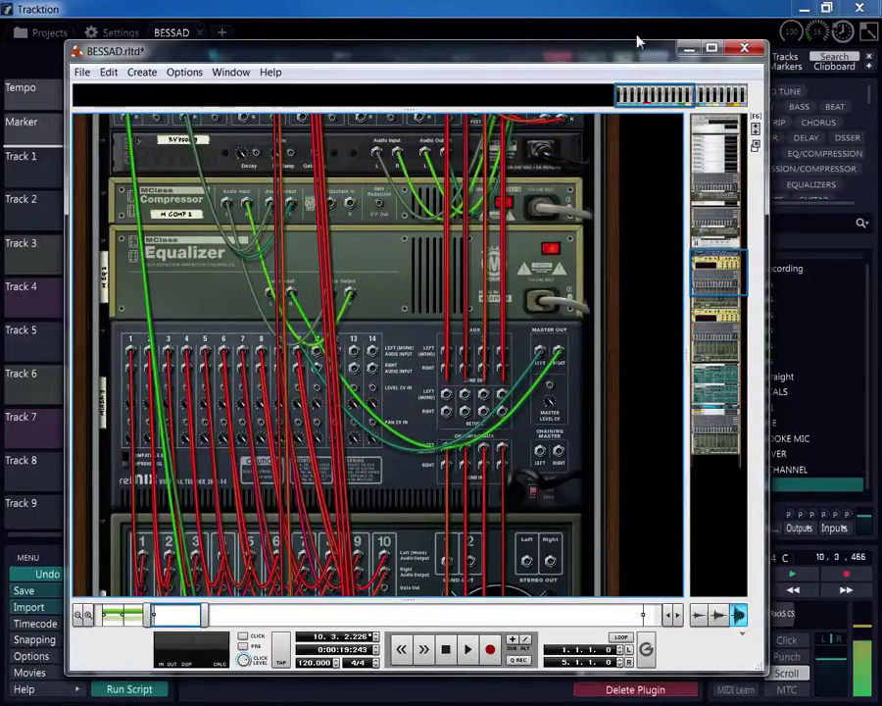
# - Flip Reason's rack to its front side and view the main mixer and the sequencer on their own
pyautogui.click(399, 228)
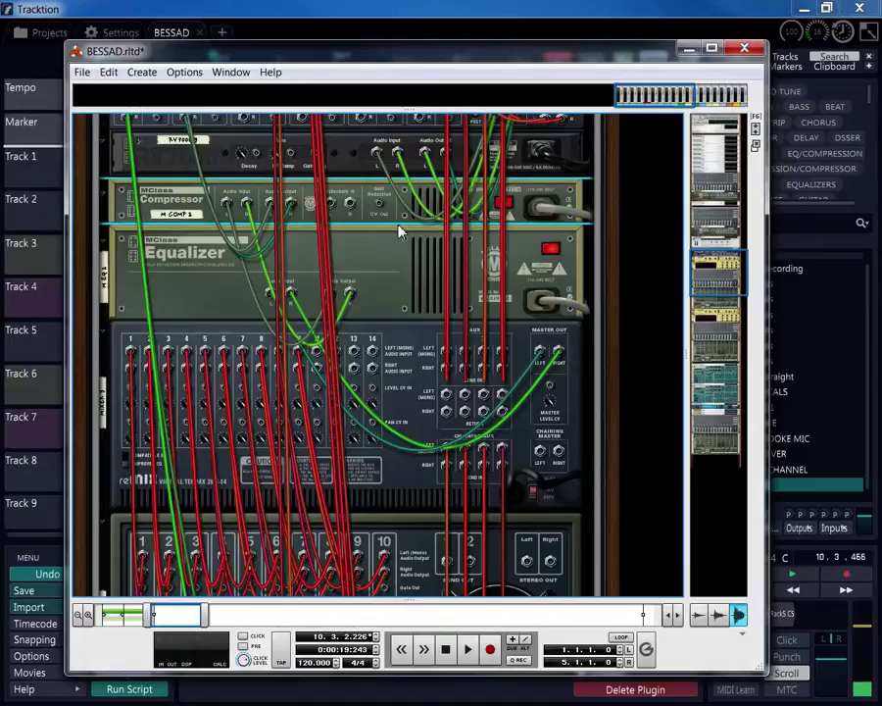
pyautogui.press('Tab')
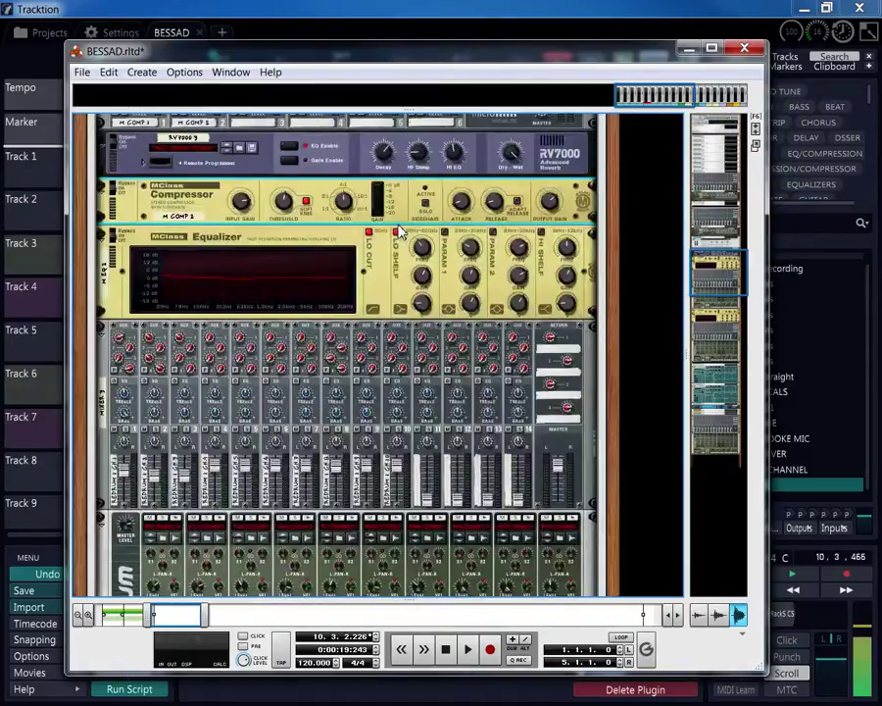
pyautogui.hotkey('F5', 'F6', 'F7')
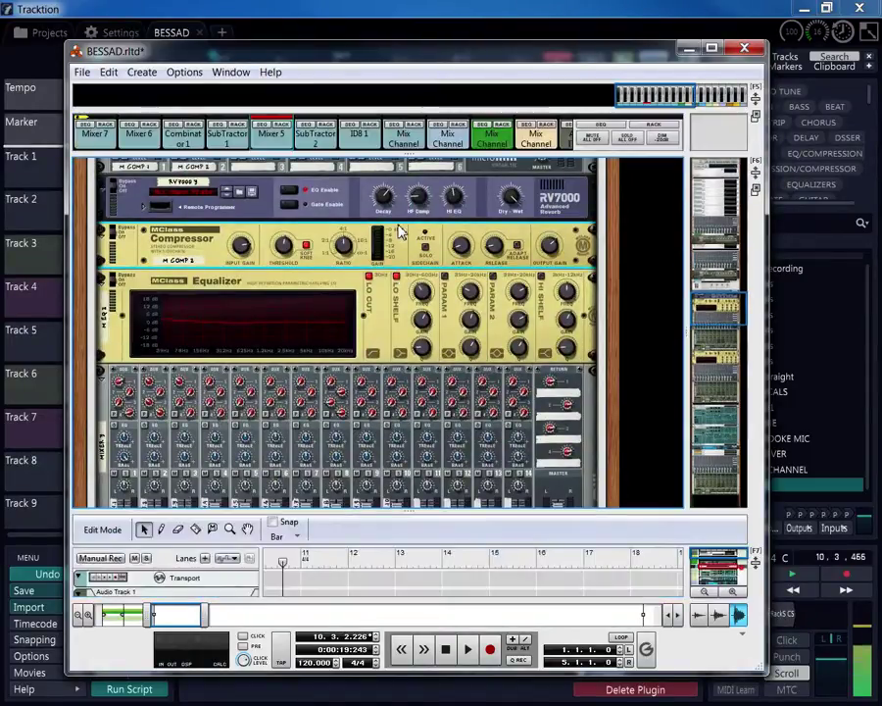
pyautogui.hotkey('F5', 'F6')
pyautogui.press('F5')
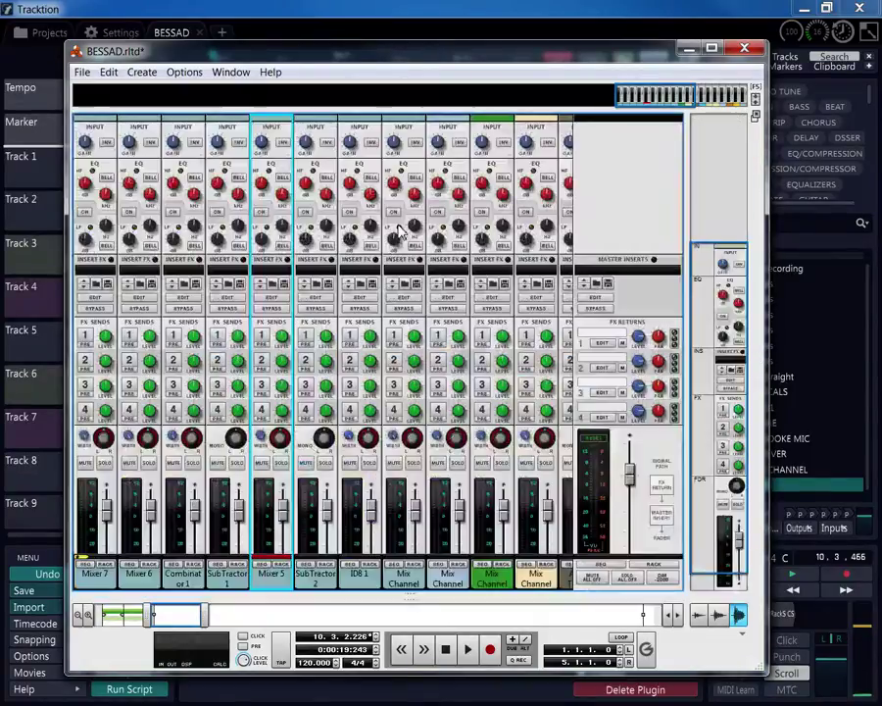
pyautogui.press('F6')
pyautogui.press('F7')
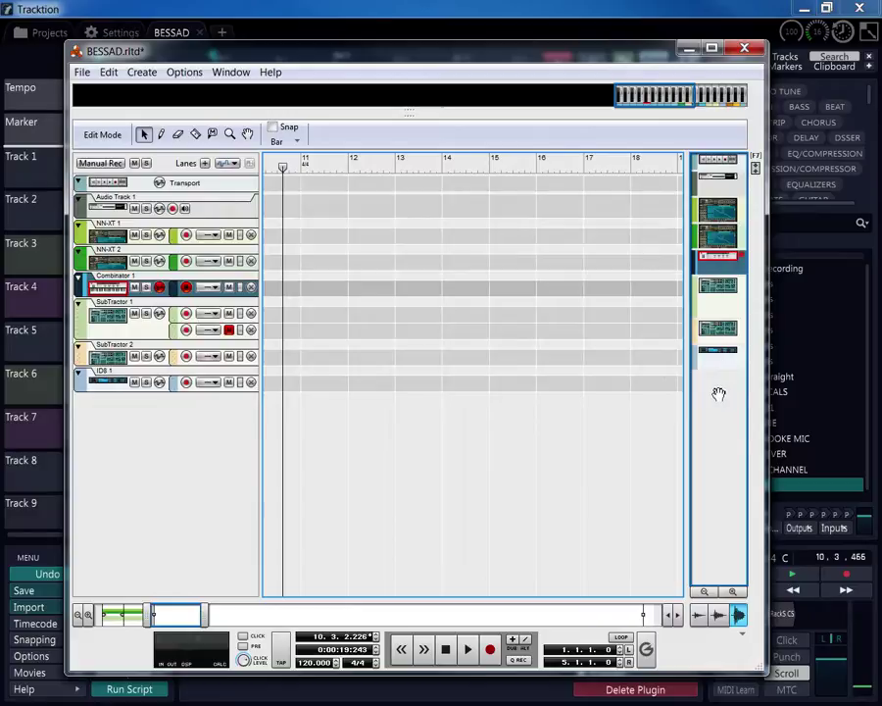
# - Start playback in Tracktion, check the edit's tempo settings and undo the last tempo changes
pyautogui.click(801, 575)
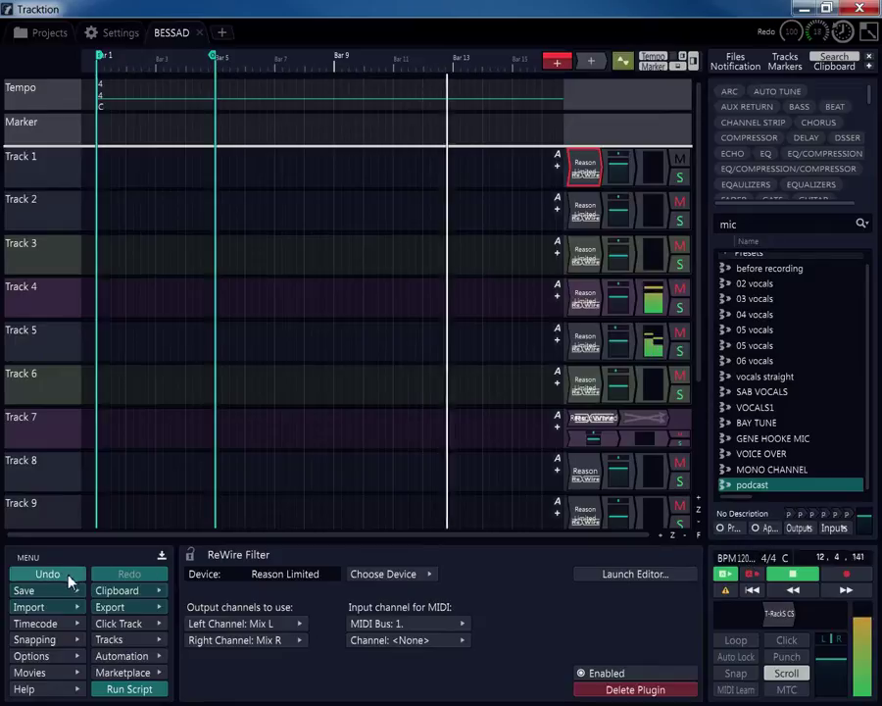
pyautogui.click(751, 559)
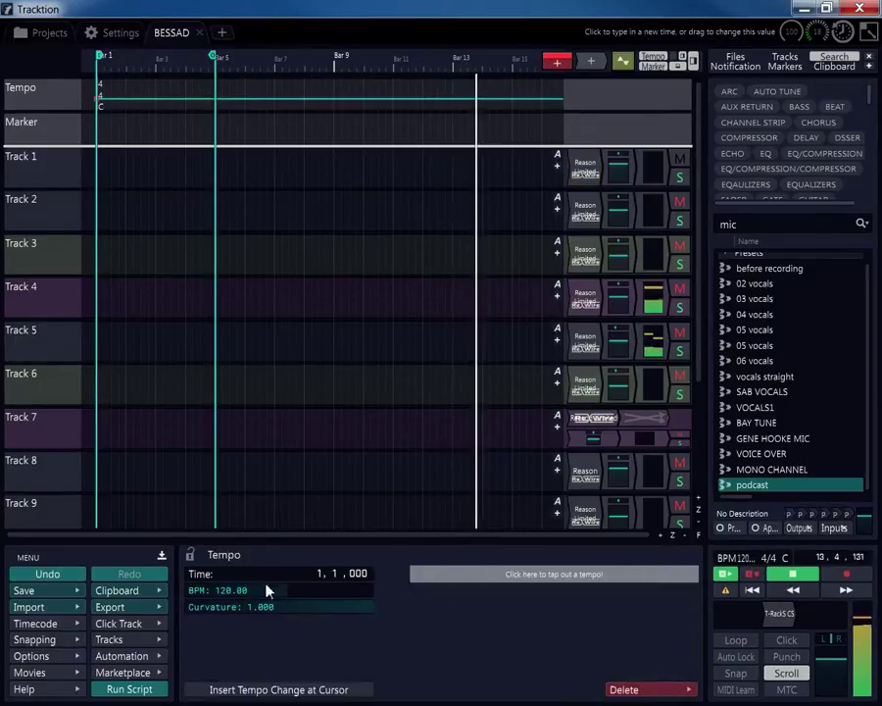
pyautogui.click(235, 594)
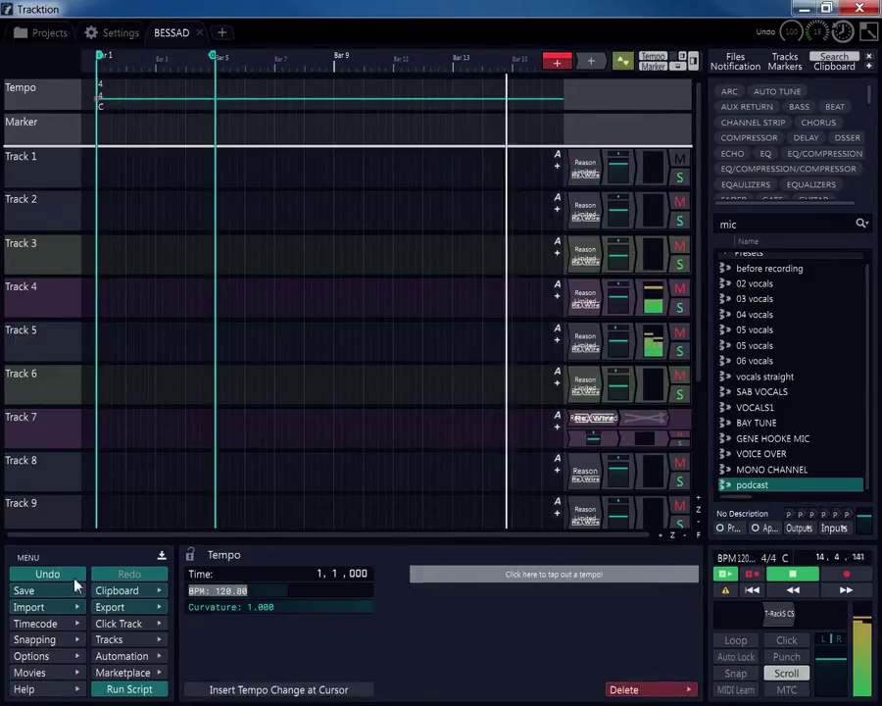
pyautogui.click(70, 580)
pyautogui.click(69, 579)
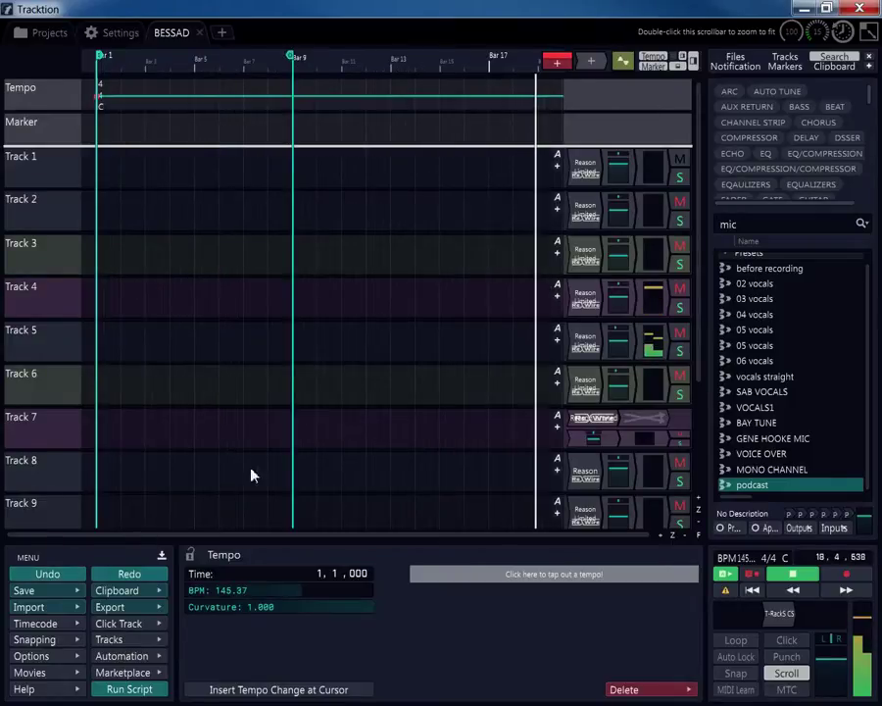
pyautogui.scroll(-3, 289, 309)
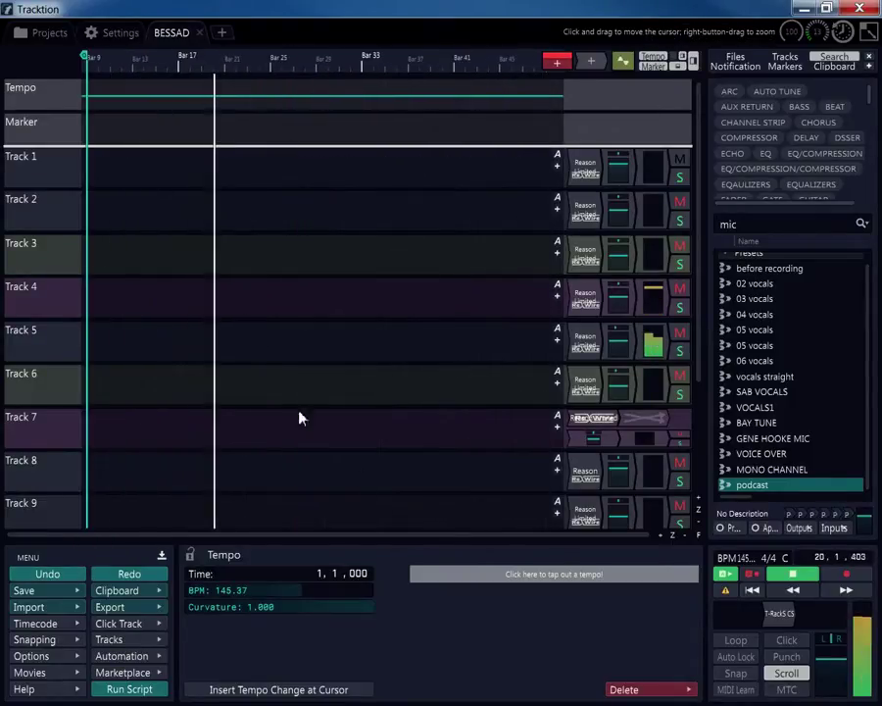
# - Loop the marked region, play it from the start and show the ReWire filter settings of Track 2
pyautogui.click(751, 589)
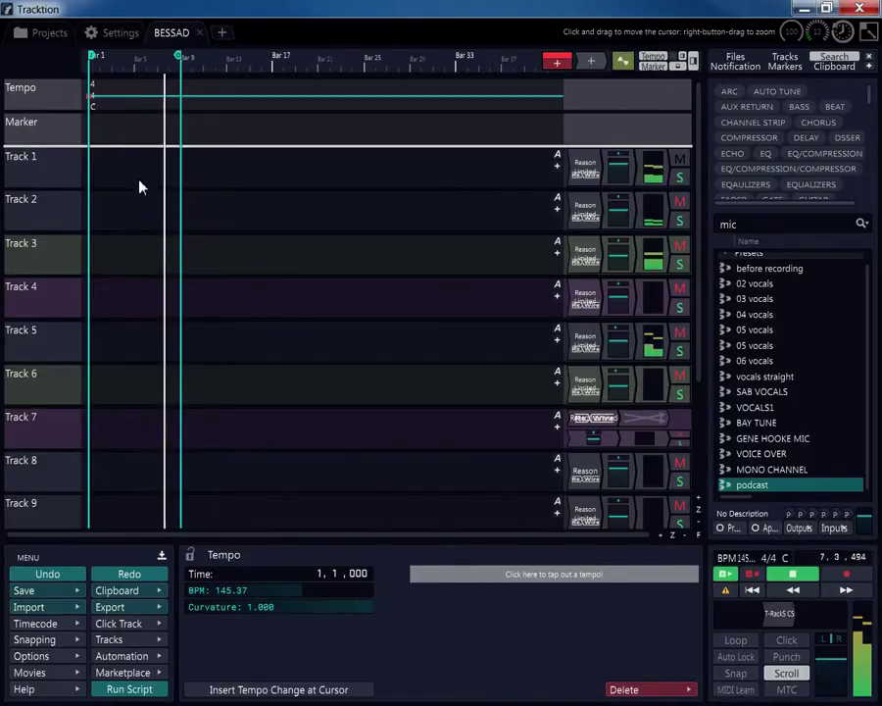
pyautogui.scroll(3, 192, 163)
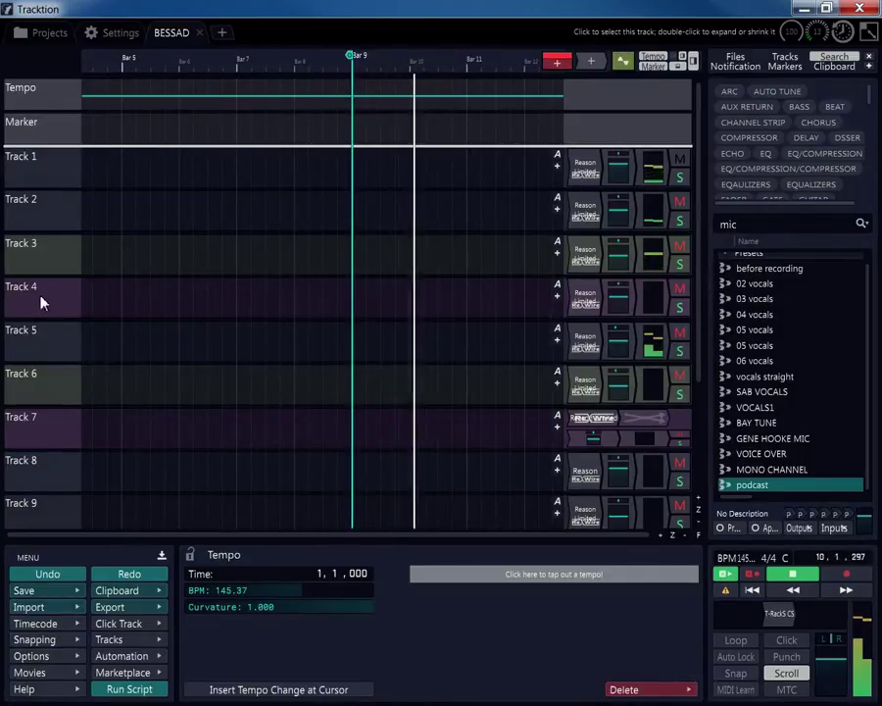
pyautogui.click(733, 641)
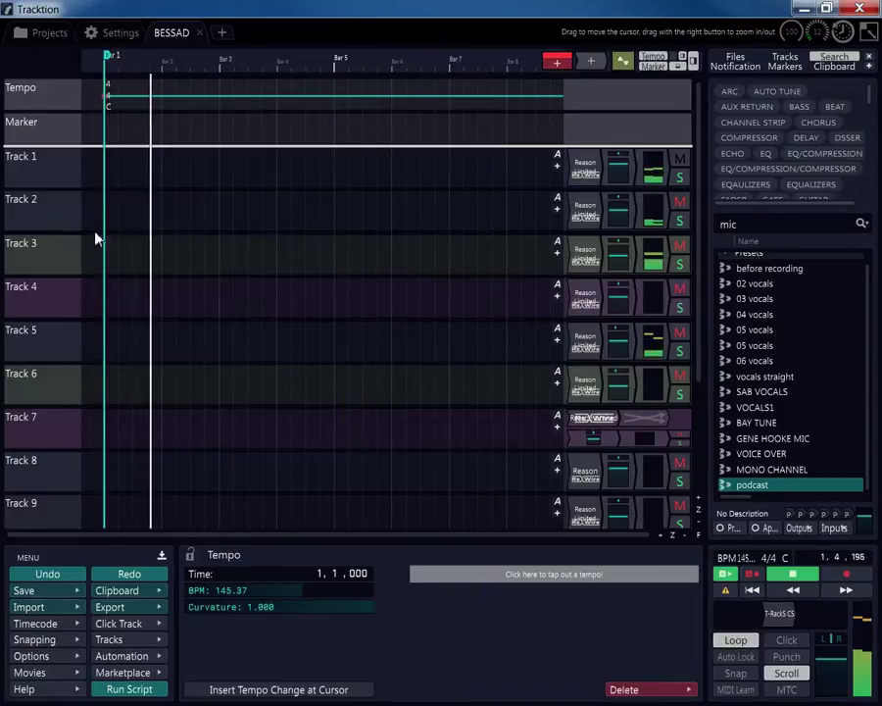
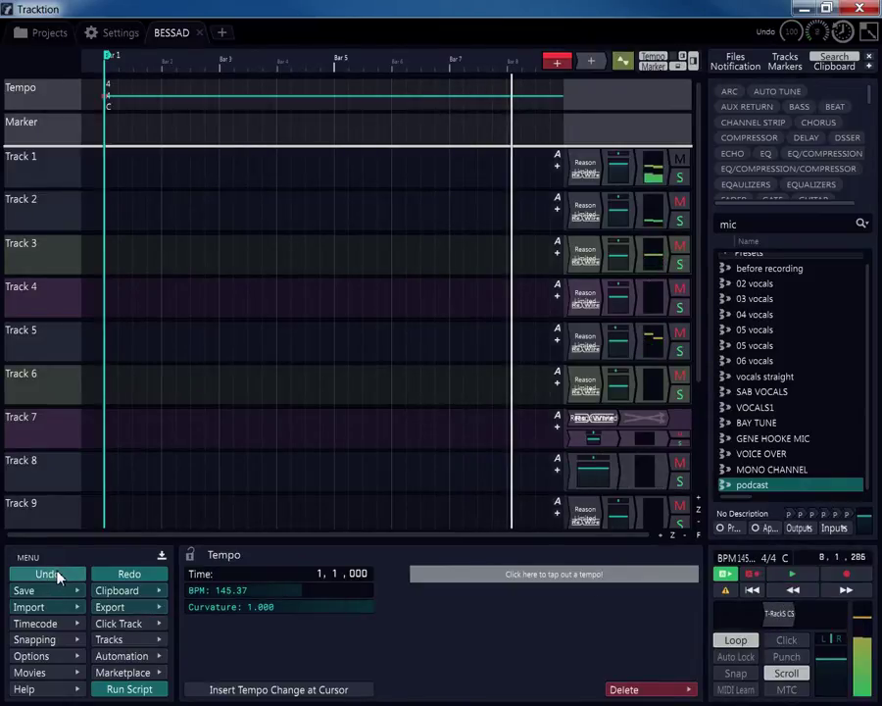
pyautogui.click(777, 576)
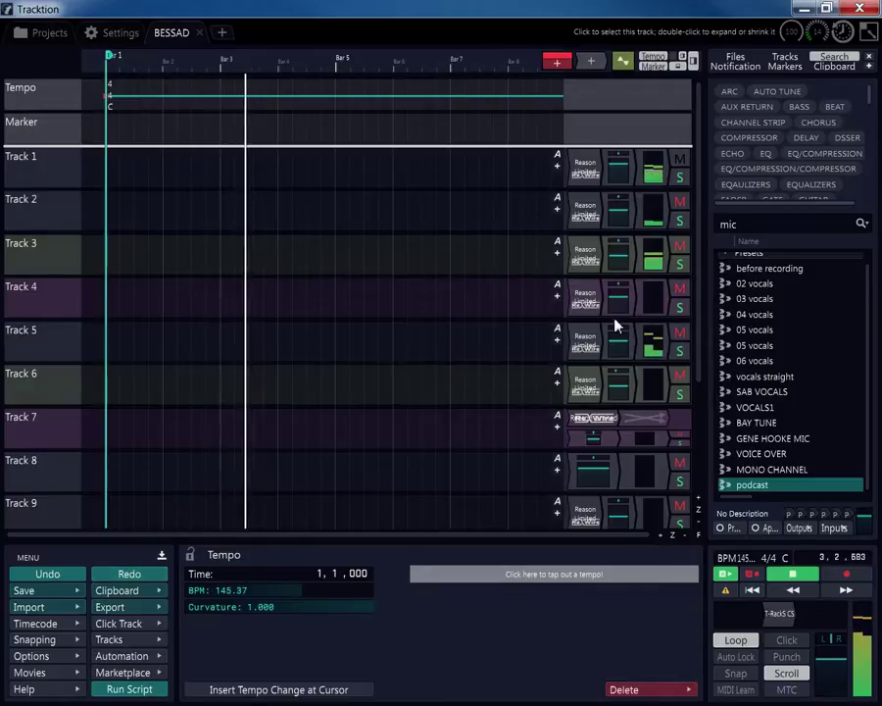
pyautogui.click(599, 212)
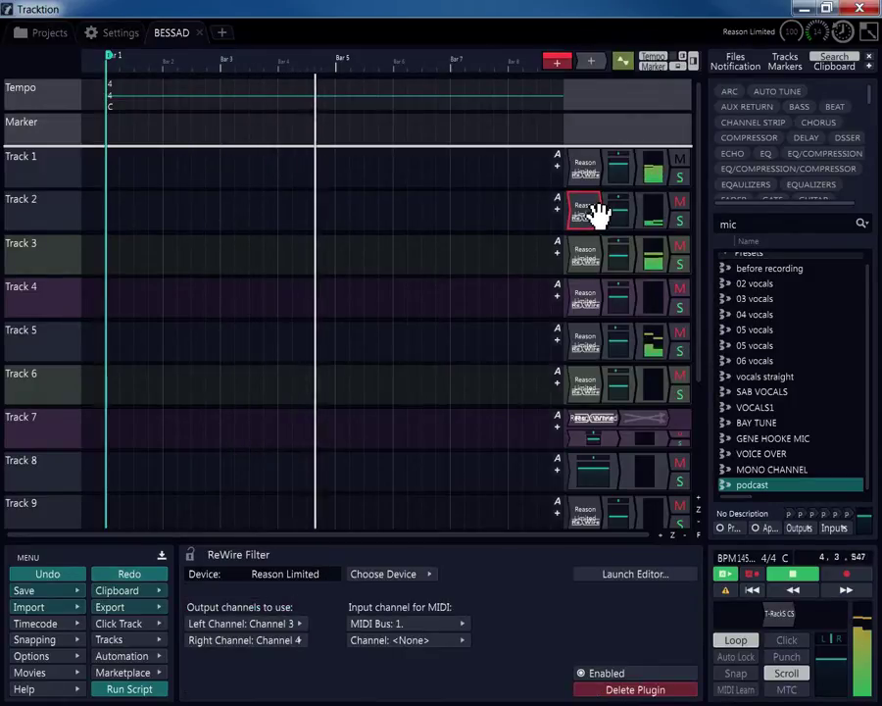
# - Switch to Reason and browse for the BESSAD song in the BESSAD FILES folder
pyautogui.hotkey('alt', 'Tab')
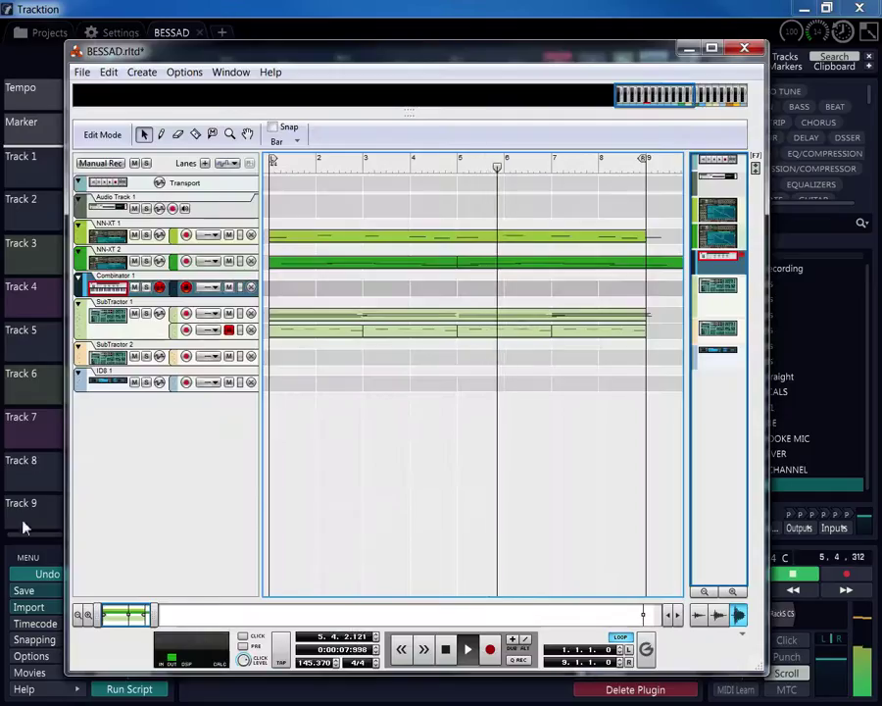
pyautogui.click(86, 77)
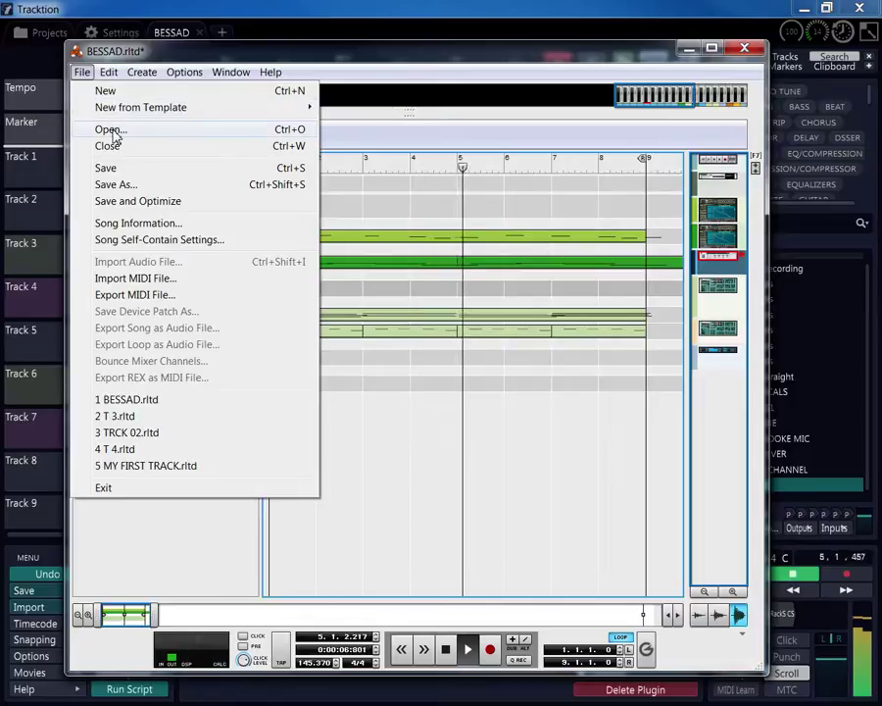
pyautogui.click(295, 134)
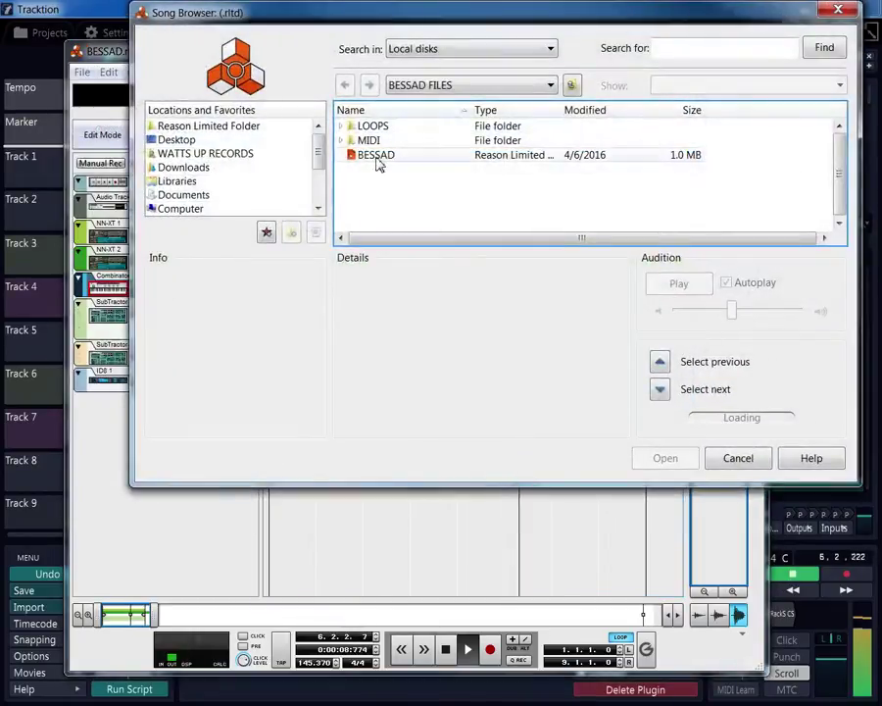
pyautogui.click(374, 157)
pyautogui.click(666, 457)
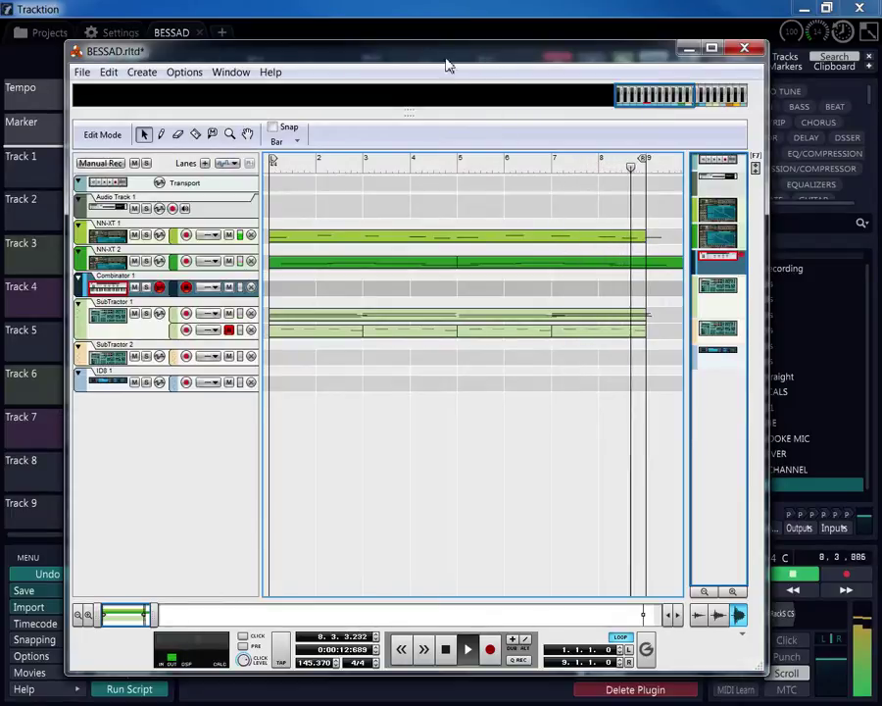
# - Move the Reason window down, try to close it, cancel and minimize it to return to Tracktion
pyautogui.moveTo(451, 57); pyautogui.dragTo(437, 117)
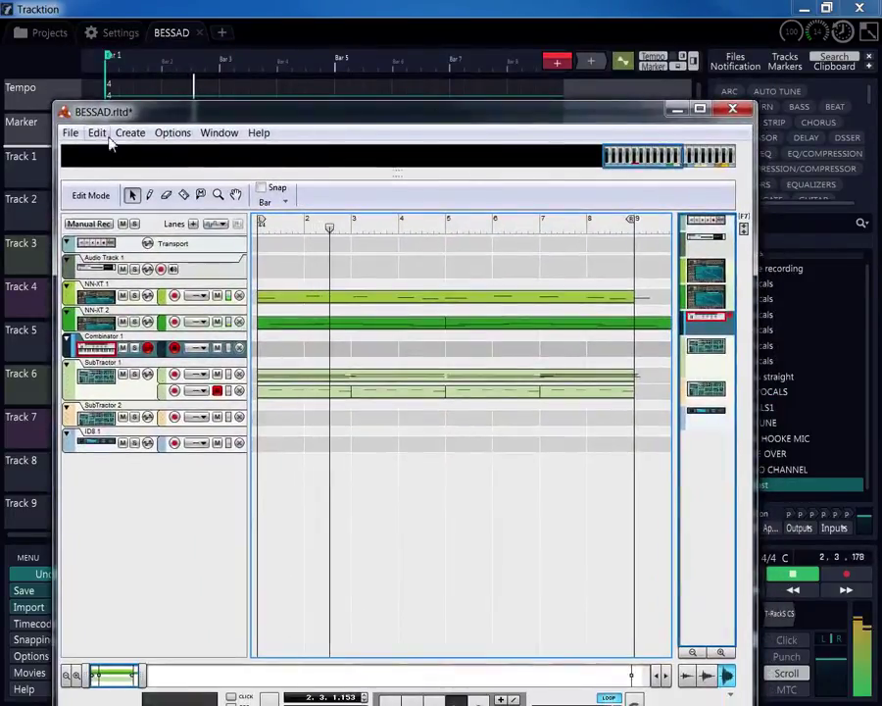
pyautogui.click(734, 110)
pyautogui.click(466, 448)
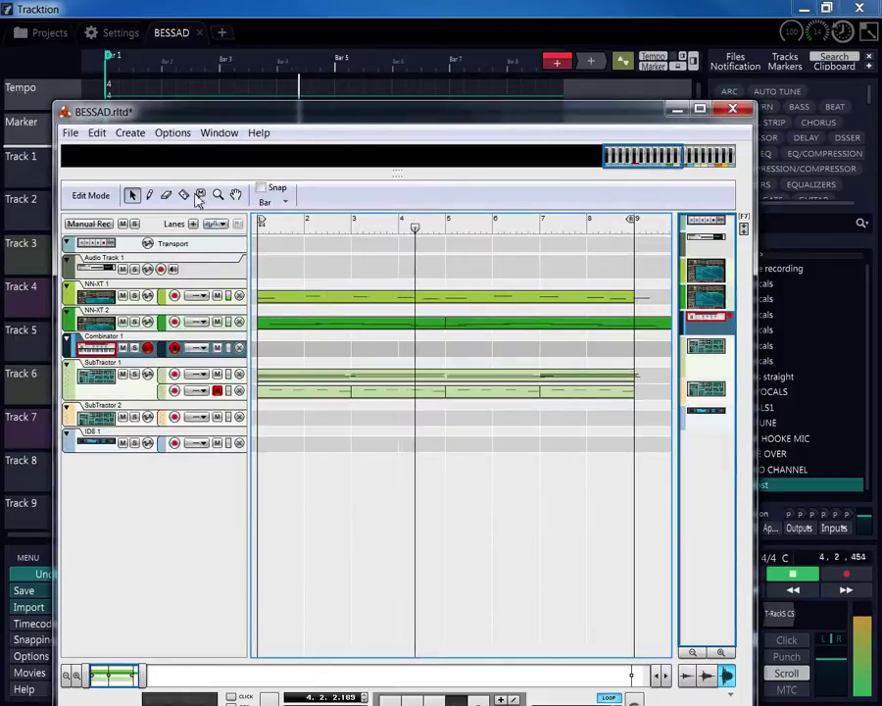
pyautogui.click(676, 108)
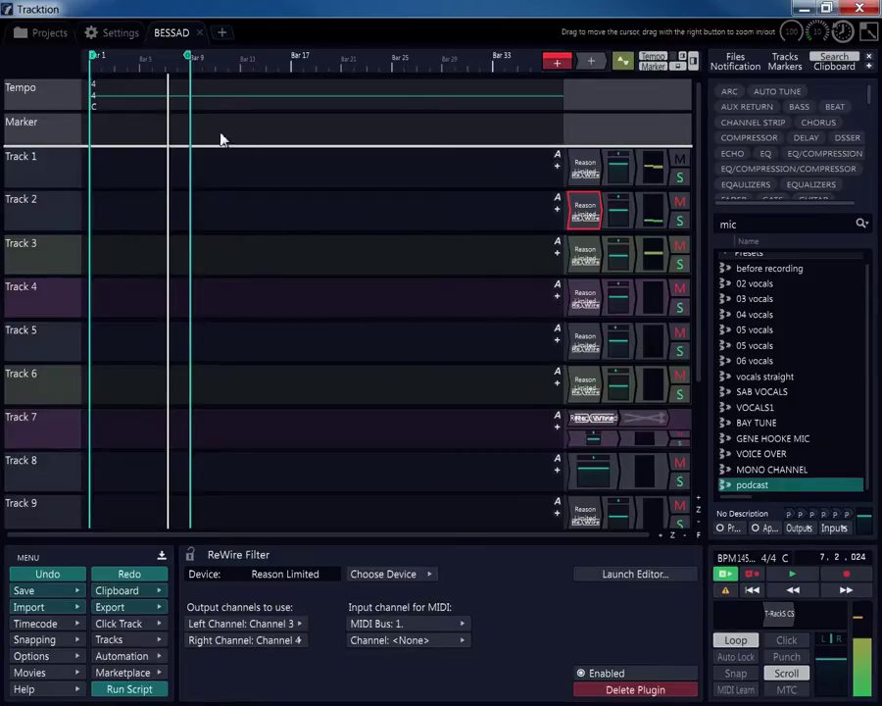
# - Play the looped BESSAD edit from the start to check the track level meters, and stop playback
pyautogui.scroll(5, 137, 86)
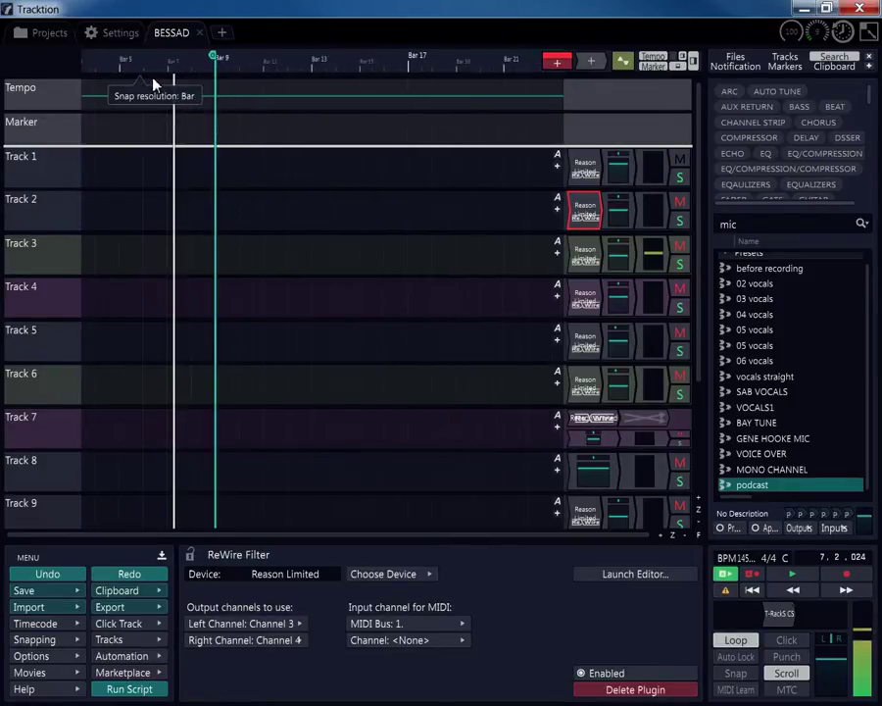
pyautogui.scroll(-5, 217, 106)
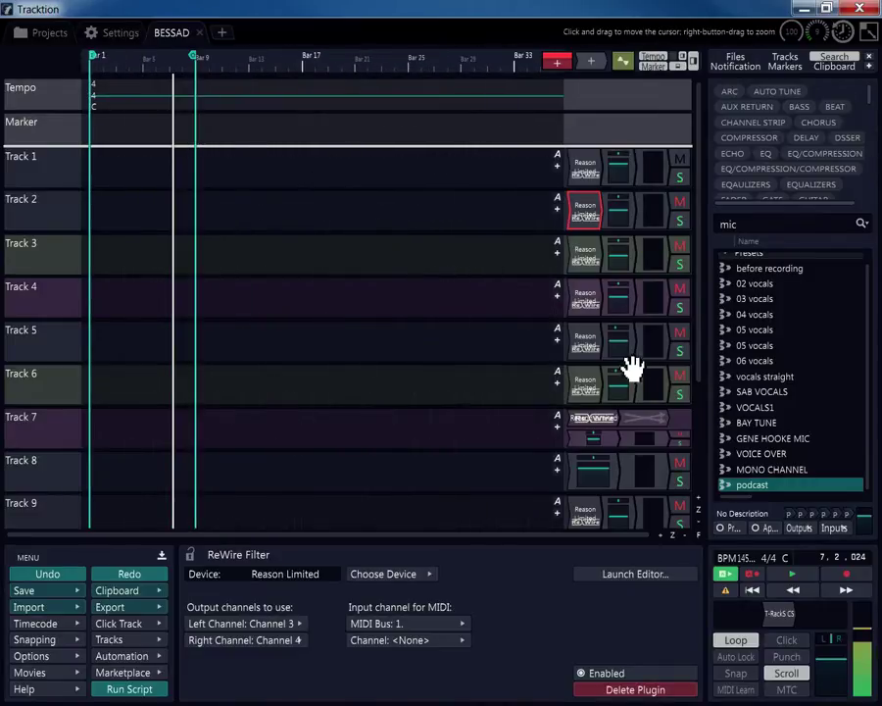
pyautogui.click(752, 589)
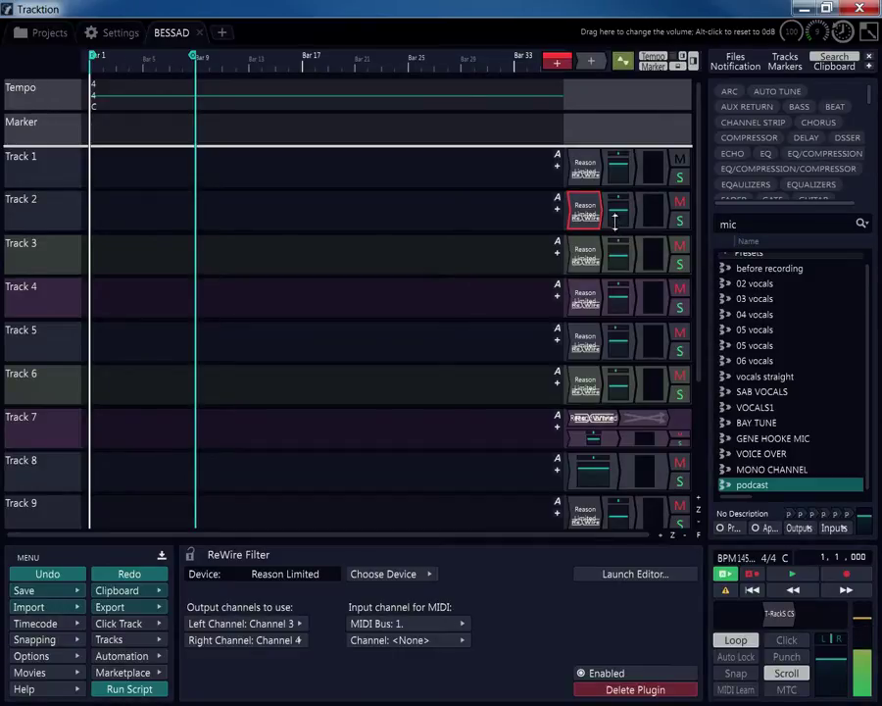
pyautogui.click(792, 574)
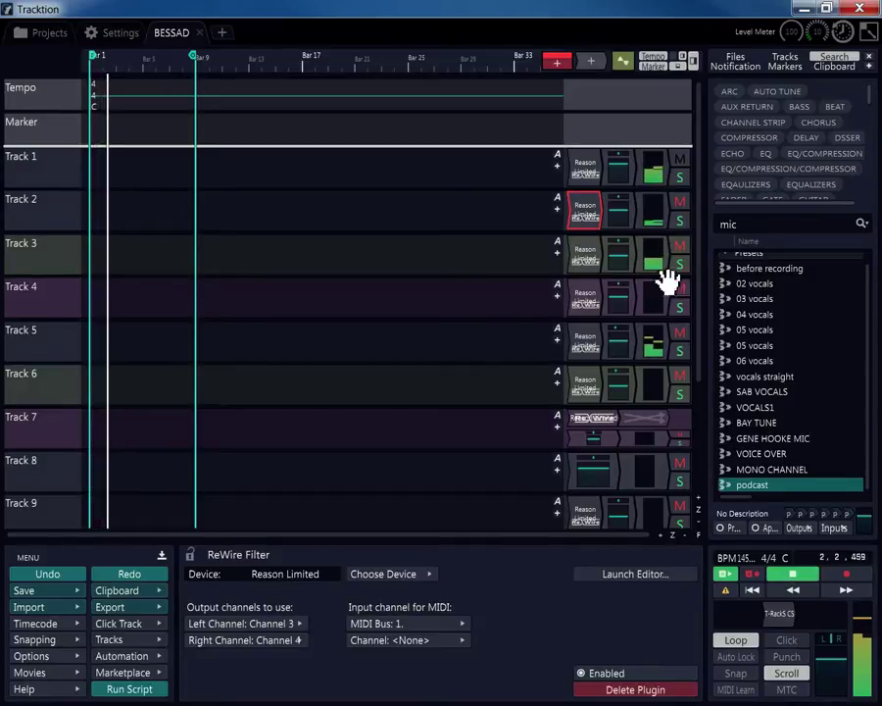
pyautogui.click(792, 573)
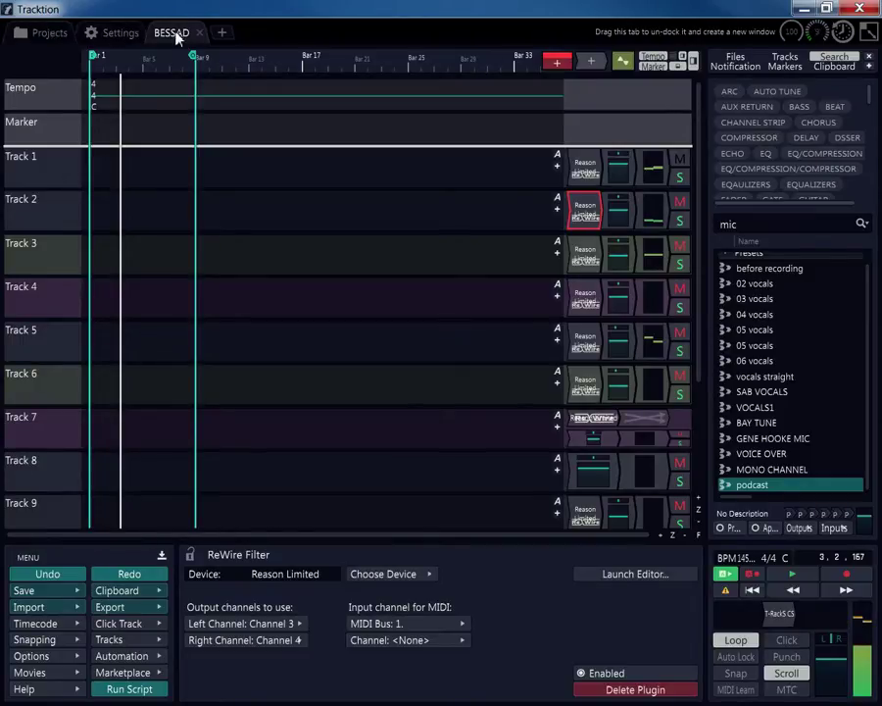
# - Open the edit reason limited Edit 2 from the reason limited project and return the playhead to the start
pyautogui.click(49, 33)
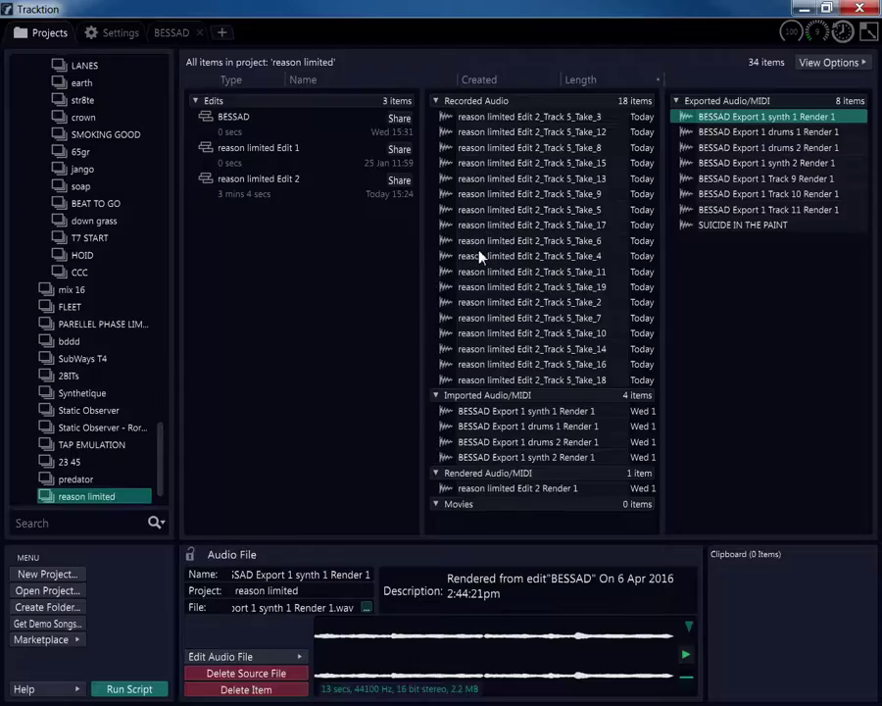
pyautogui.click(257, 186)
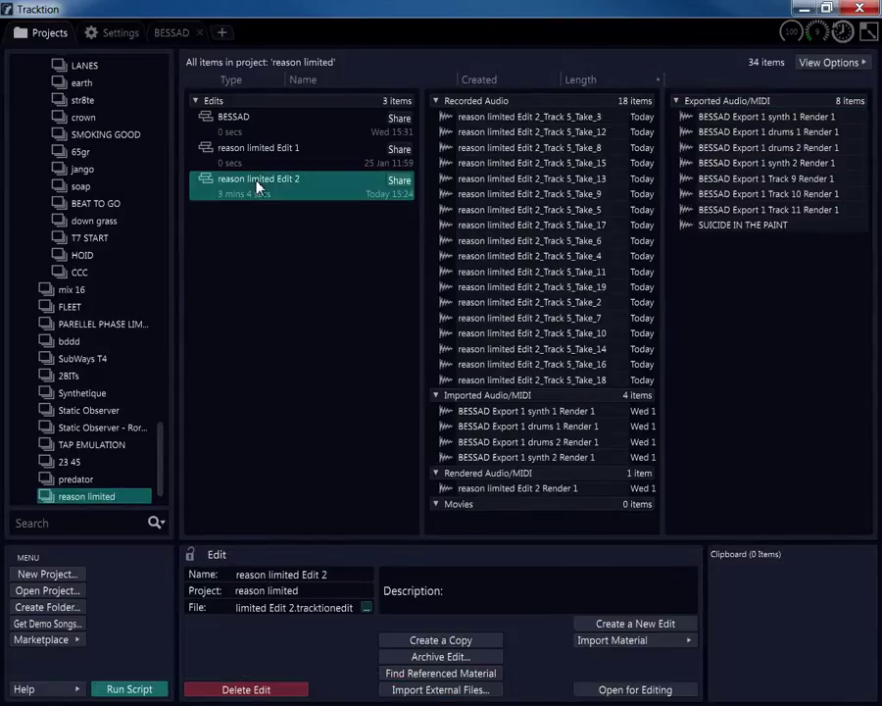
pyautogui.doubleClick(249, 188)
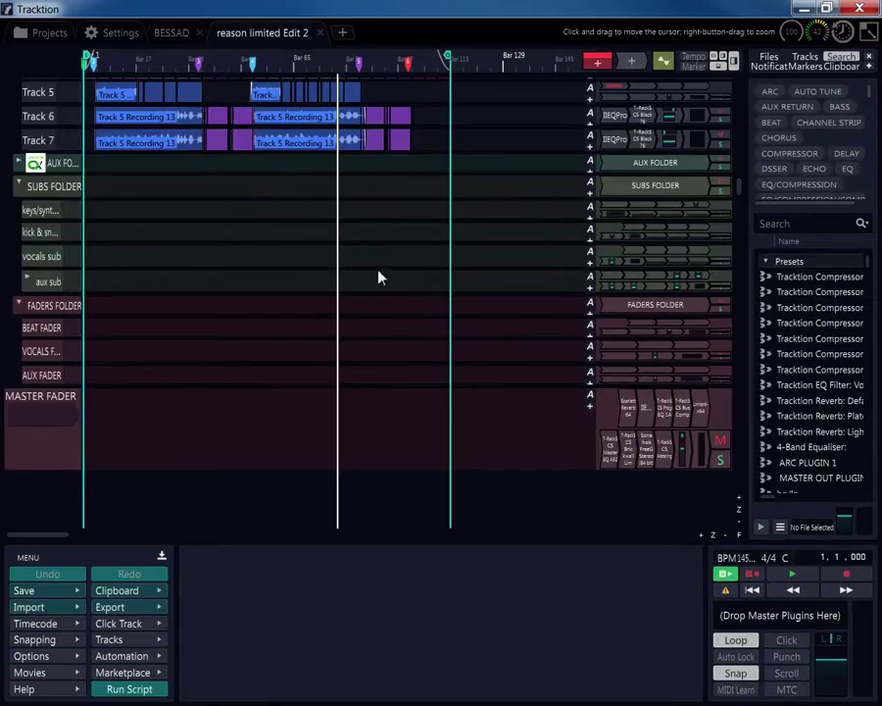
pyautogui.click(792, 590)
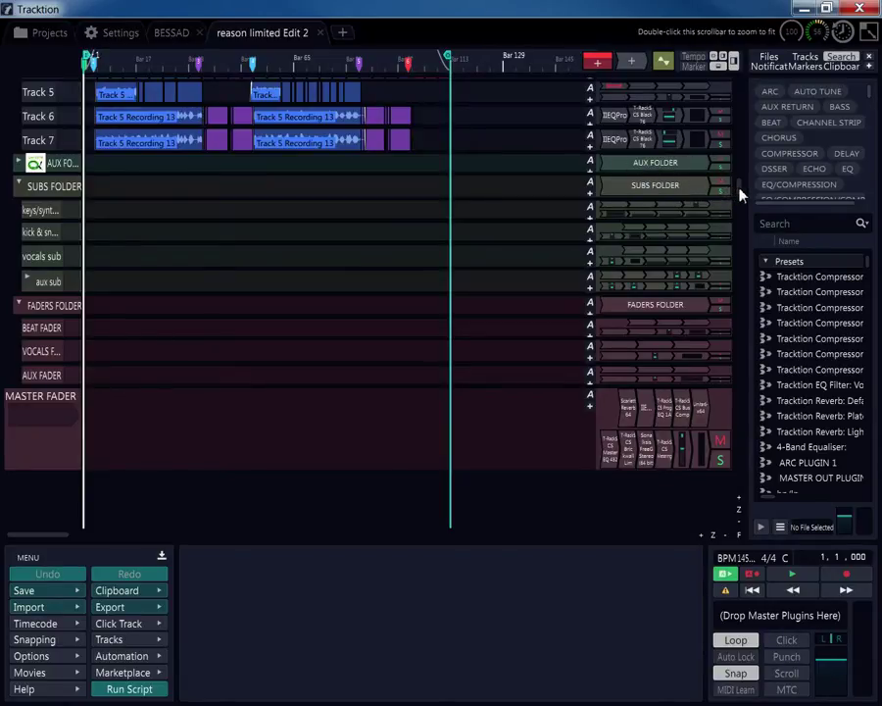
# - Bring the drums and synth tracks of the beat folder into view and select Track 5
pyautogui.moveTo(739, 187); pyautogui.dragTo(749, 40)
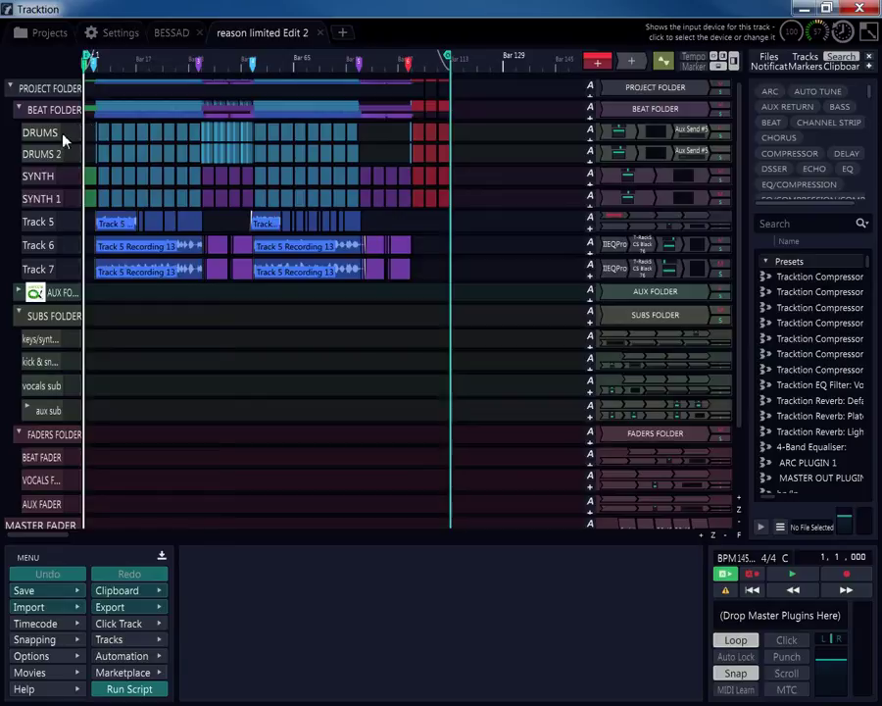
pyautogui.scroll(5, 118, 141)
pyautogui.scroll(-5, 180, 153)
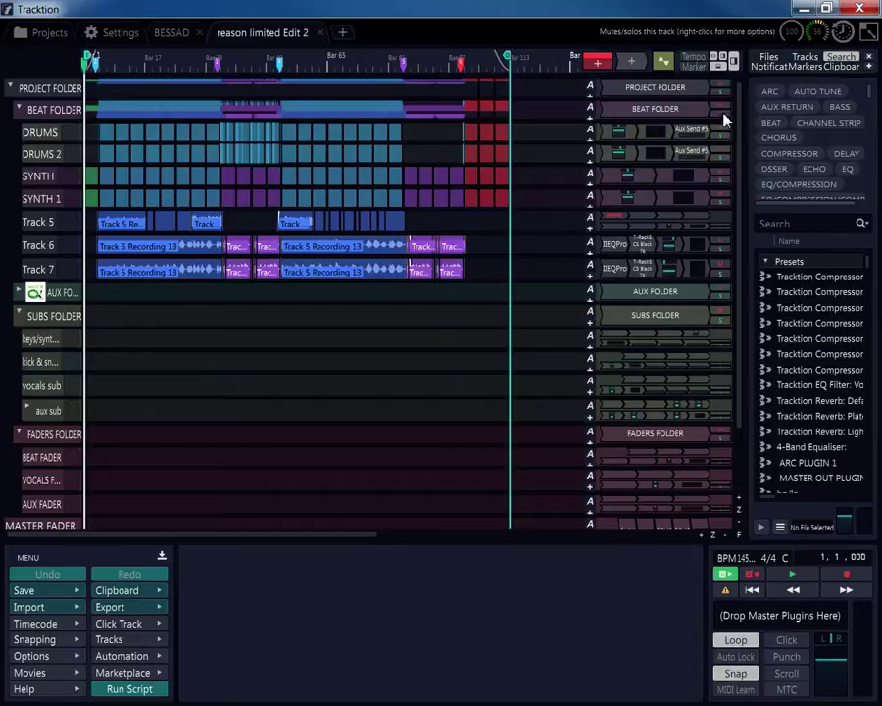
pyautogui.click(45, 224)
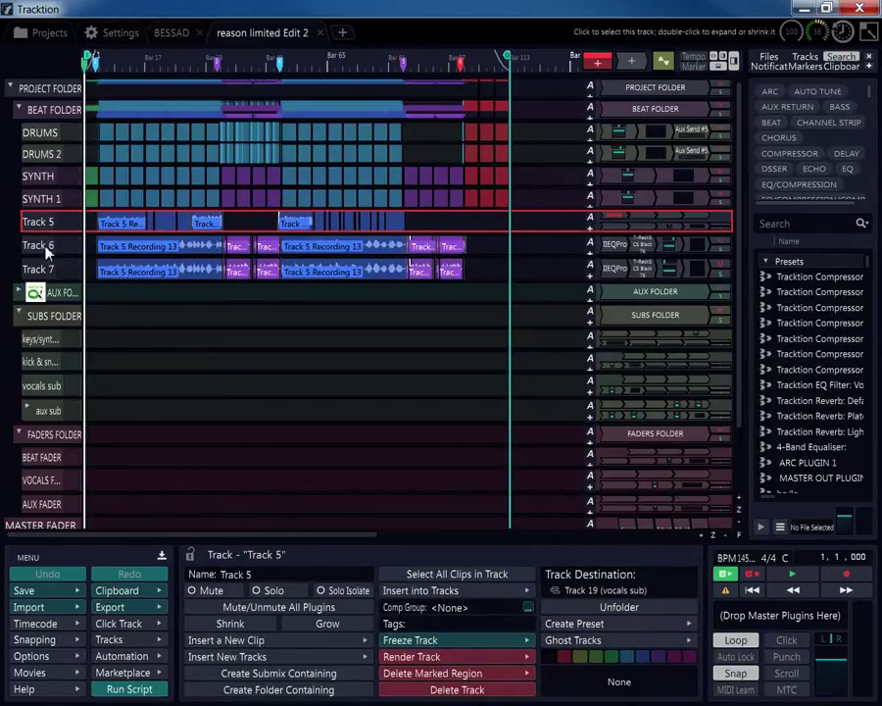
# - Take Tracks 5, 6 and 7 out of the beat folder and group them in a new folder
pyautogui.click(47, 251)
pyautogui.click(59, 226)
pyautogui.keyDown('shift'); pyautogui.click(39, 273); pyautogui.keyUp('shift')
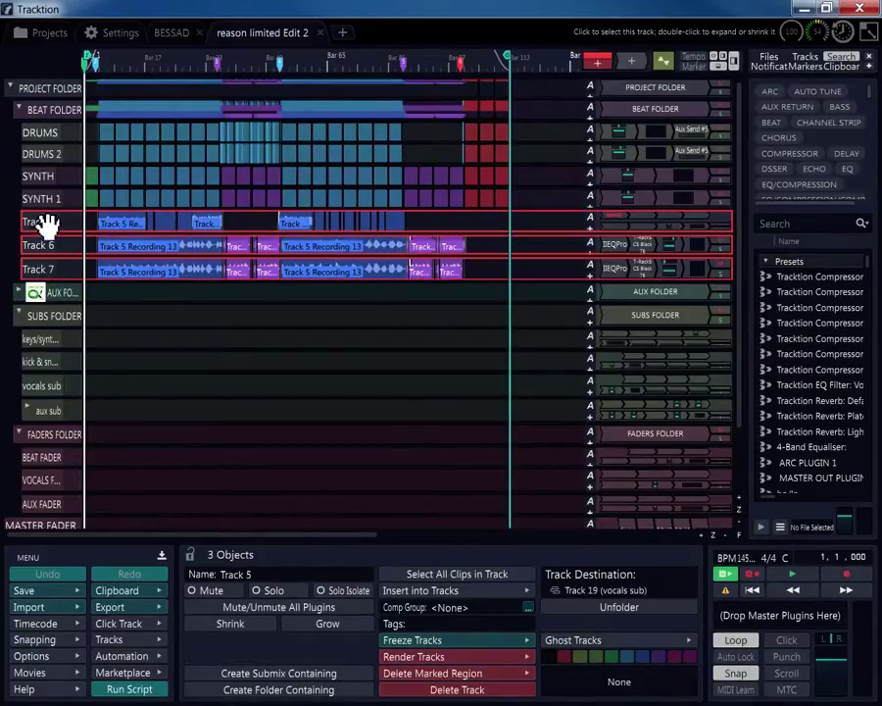
pyautogui.moveTo(46, 225)
pyautogui.mouseDown()
pyautogui.moveTo(35, 234)
pyautogui.moveTo(15, 212)
pyautogui.moveTo(24, 266)
pyautogui.moveTo(22, 215)
pyautogui.moveTo(30, 229)
pyautogui.mouseUp()
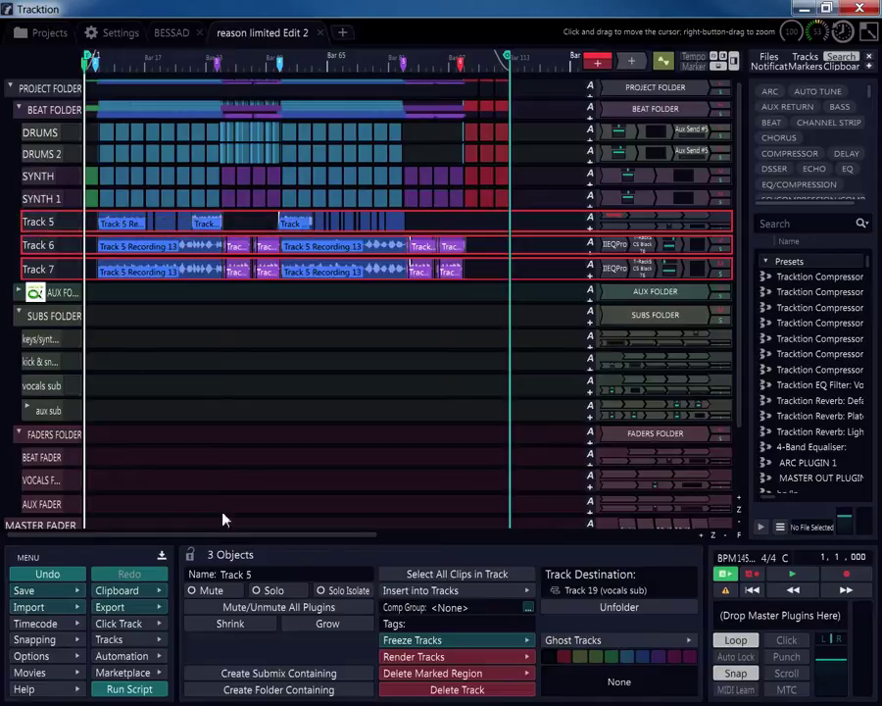
pyautogui.click(564, 607)
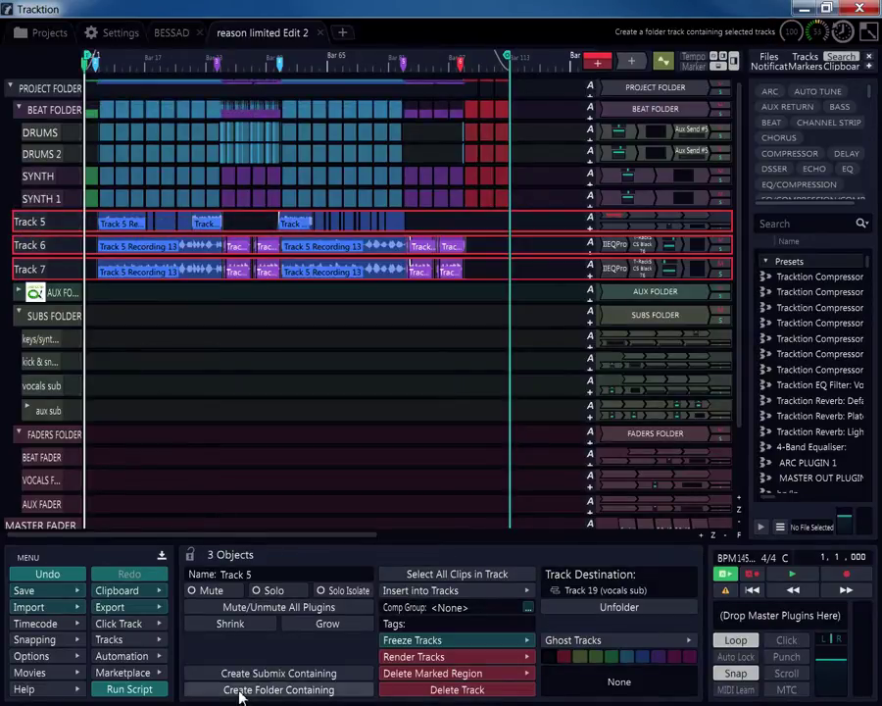
pyautogui.click(278, 690)
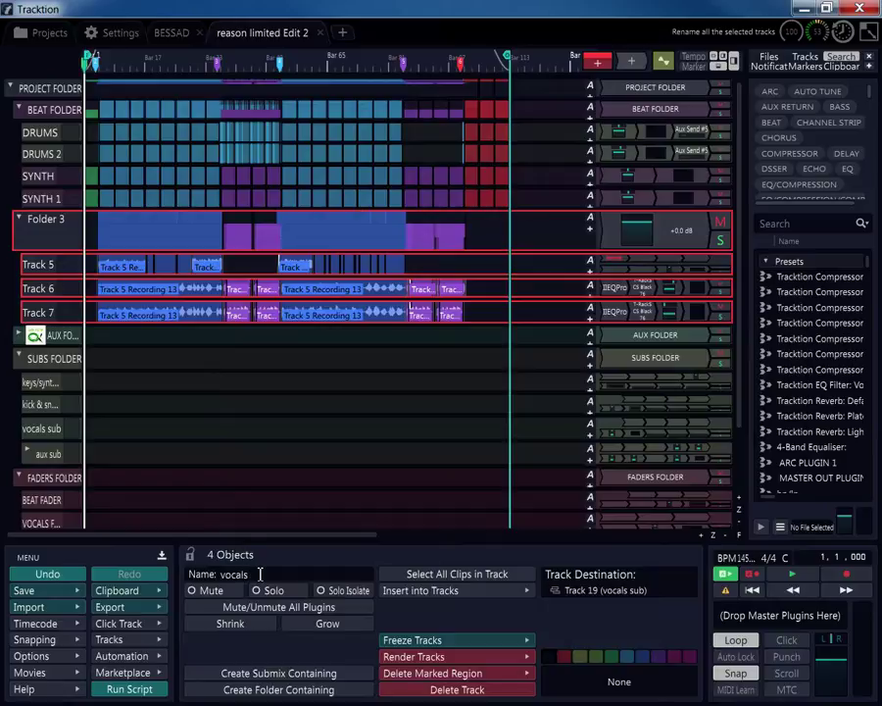
# - Rename the new folder and its three tracks as vocals folder and copy that name
pyautogui.click(260, 575)
pyautogui.rightClick(219, 576)
pyautogui.click(253, 462)
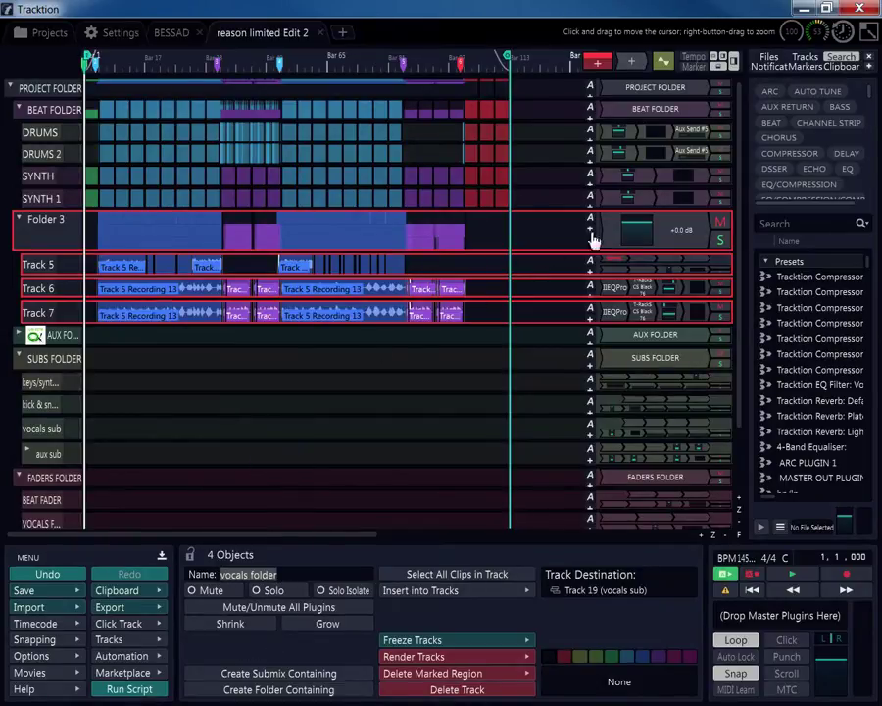
# - Replace the vocals folder's VCA with a text plugin named vocals folder, and collapse the folder
pyautogui.click(689, 233)
pyautogui.rightClick(686, 233)
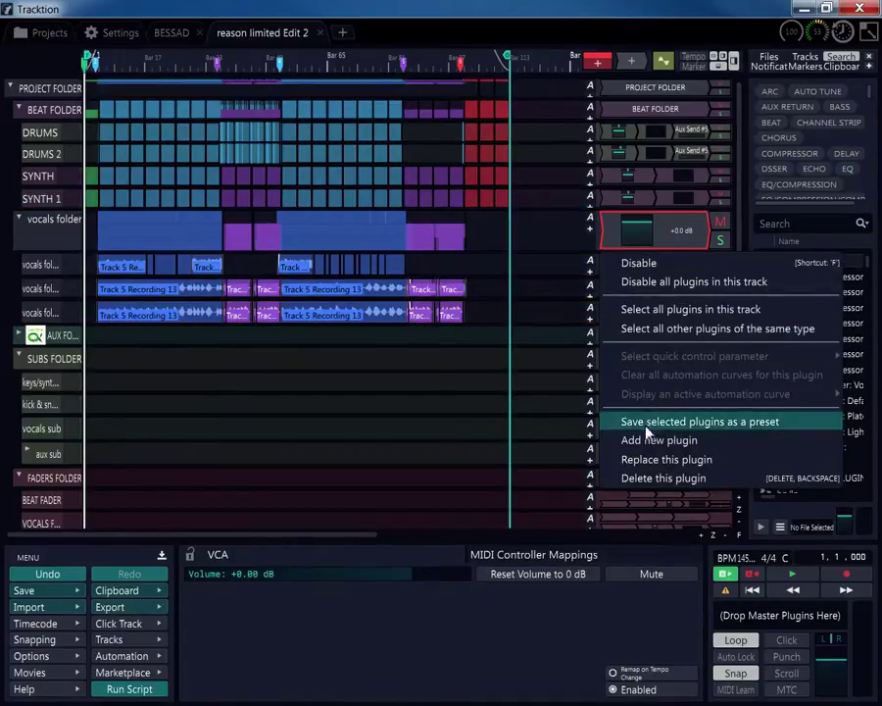
pyautogui.click(600, 458)
pyautogui.click(595, 447)
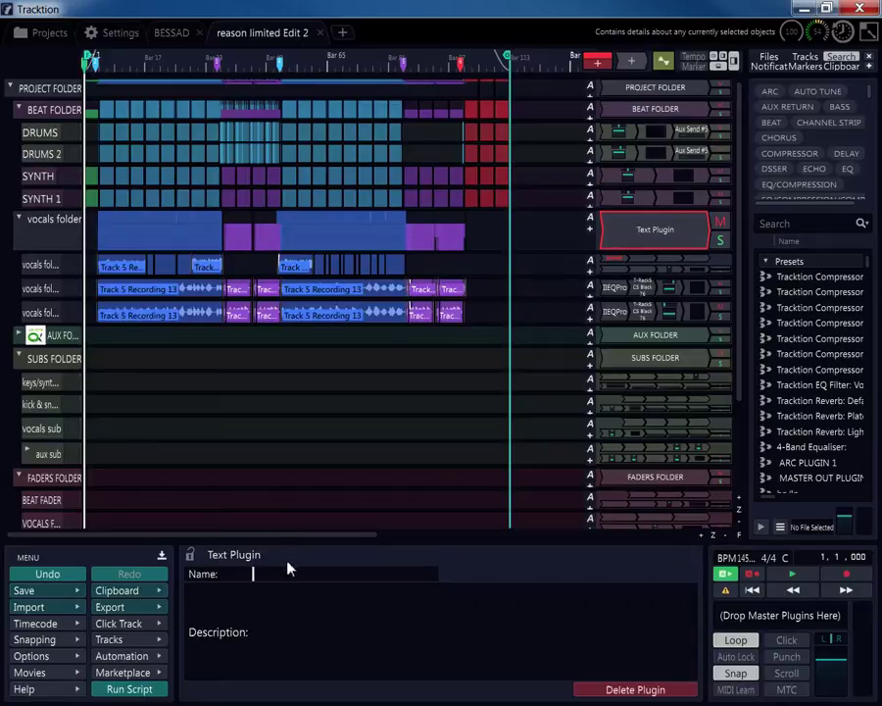
pyautogui.rightClick(281, 572)
pyautogui.click(288, 470)
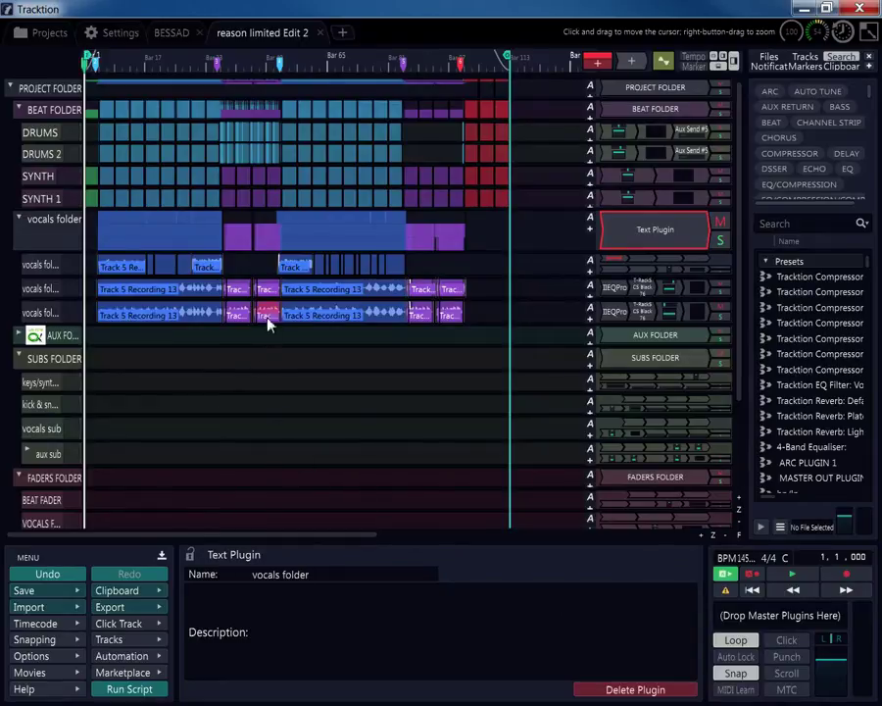
pyautogui.click(35, 227)
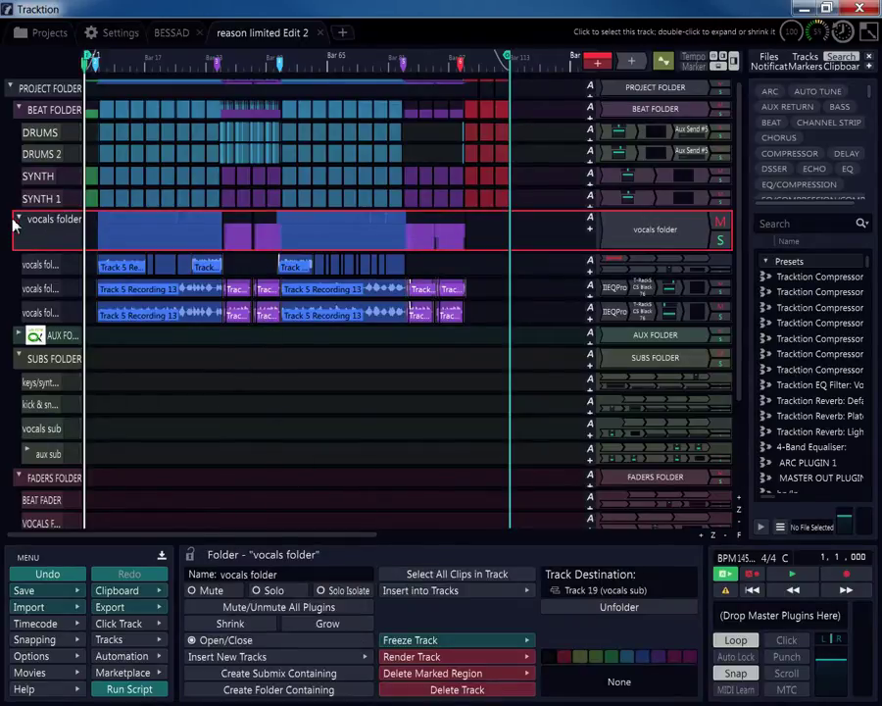
pyautogui.click(17, 220)
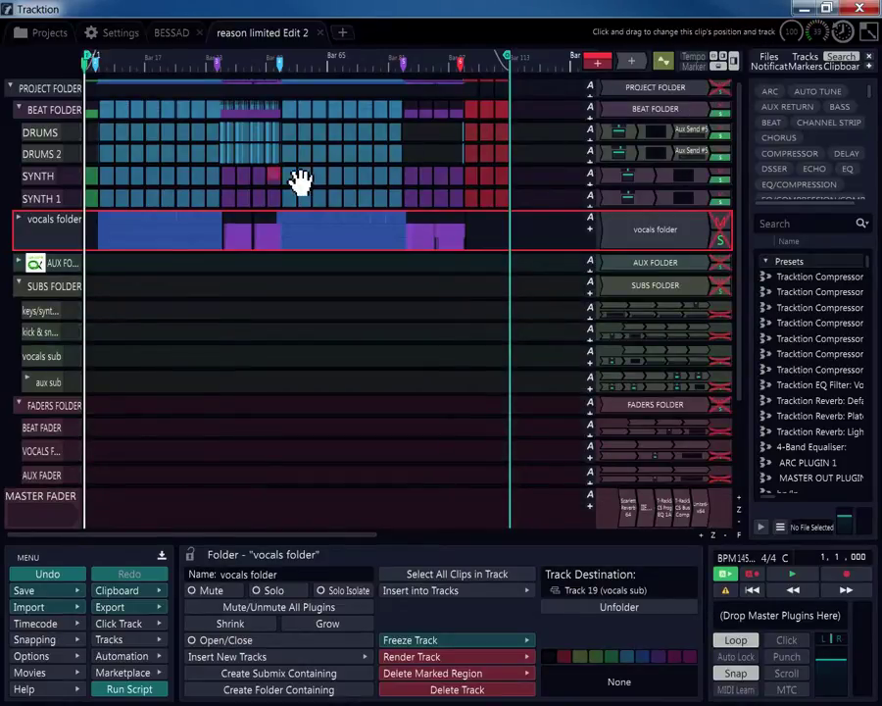
# - Expand the aux sub's automation curves and examine their pan patterns up close around bars 25 to 49
pyautogui.scroll(-3, 312, 249)
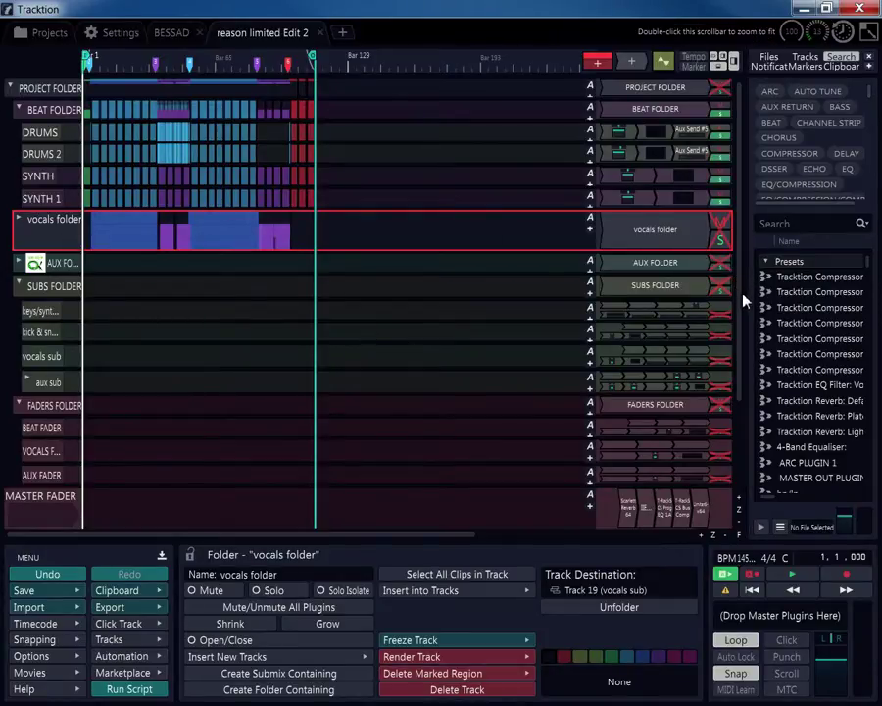
pyautogui.moveTo(739, 300); pyautogui.dragTo(734, 406)
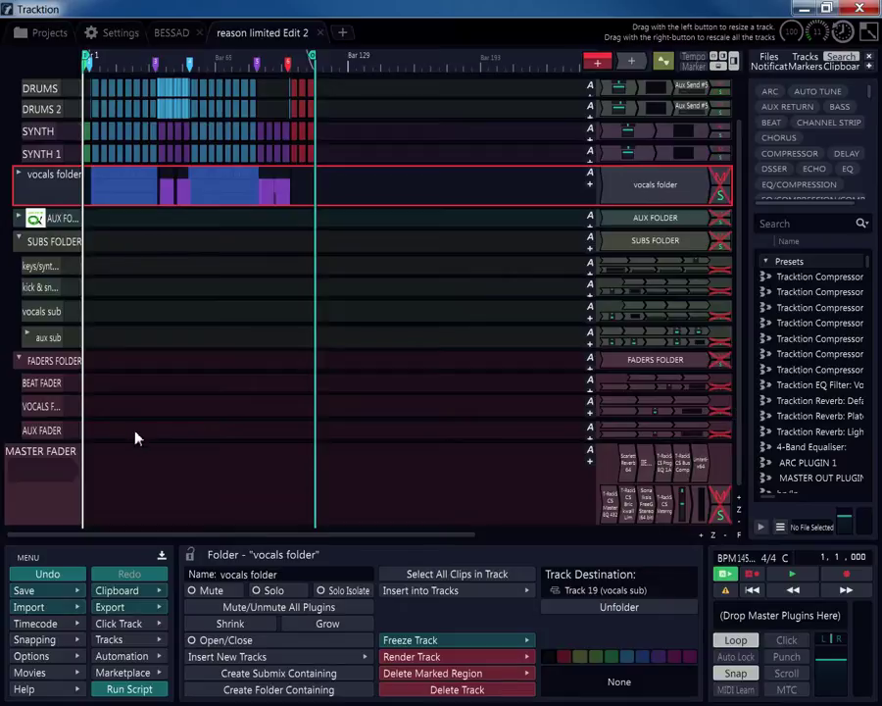
pyautogui.click(27, 338)
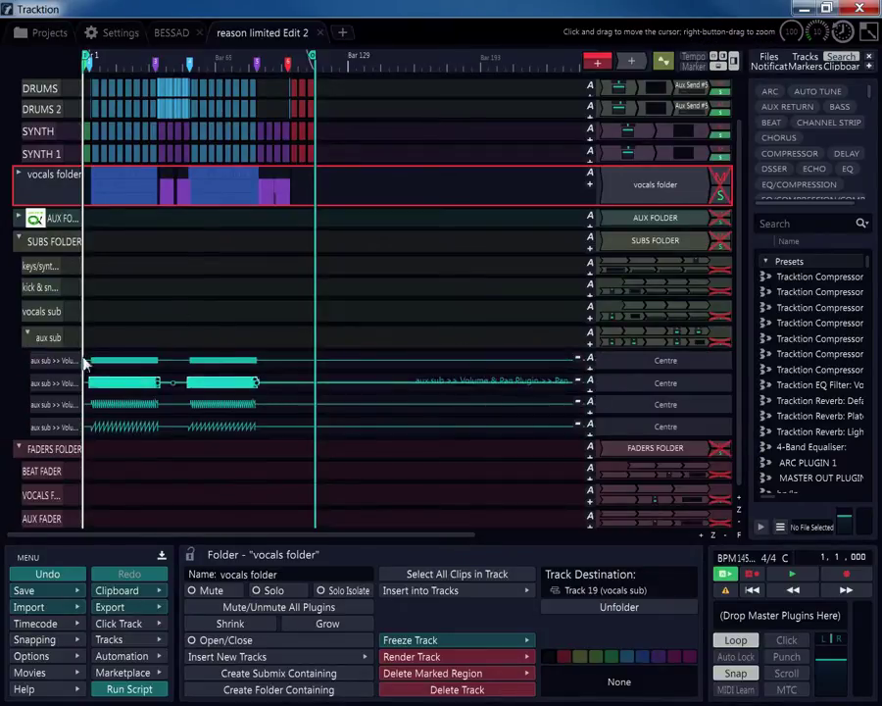
pyautogui.click(143, 361)
pyautogui.scroll(5, 144, 366)
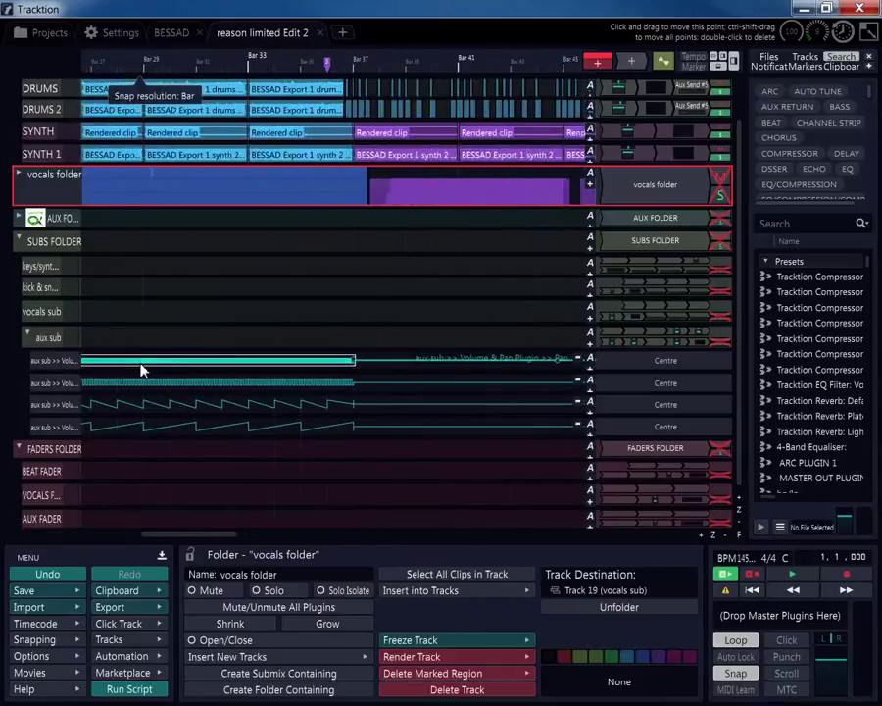
pyautogui.scroll(5, 186, 371)
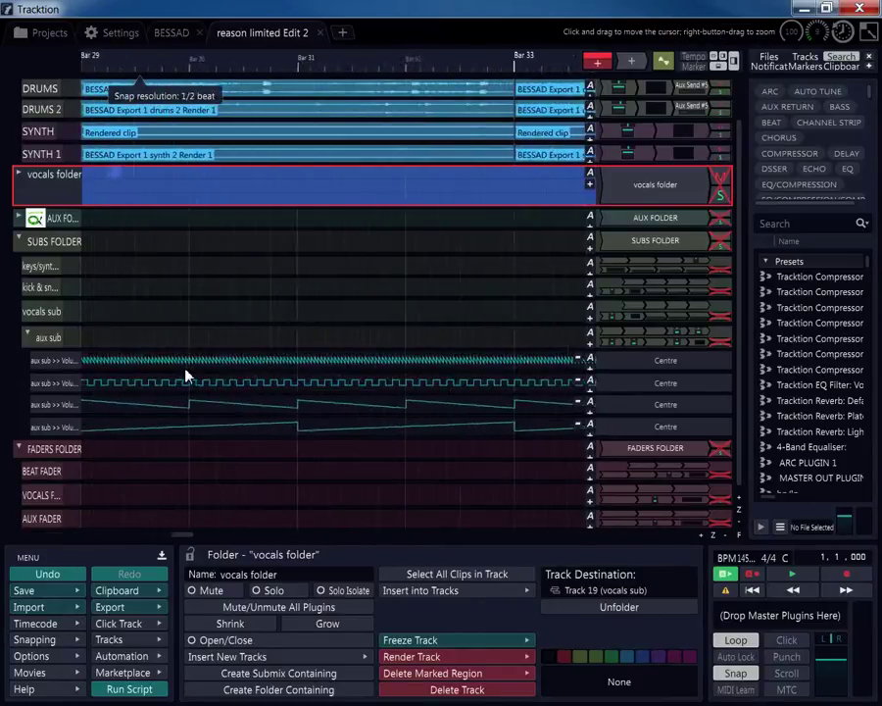
pyautogui.scroll(2, 186, 373)
pyautogui.scroll(-6, 196, 373)
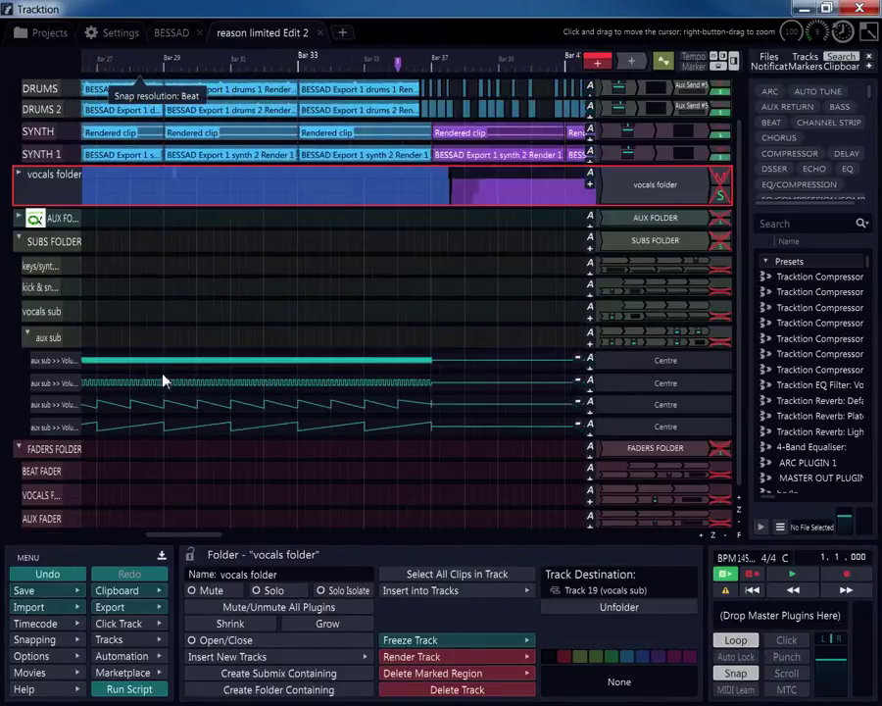
pyautogui.scroll(-3, 138, 372)
pyautogui.scroll(1, 133, 371)
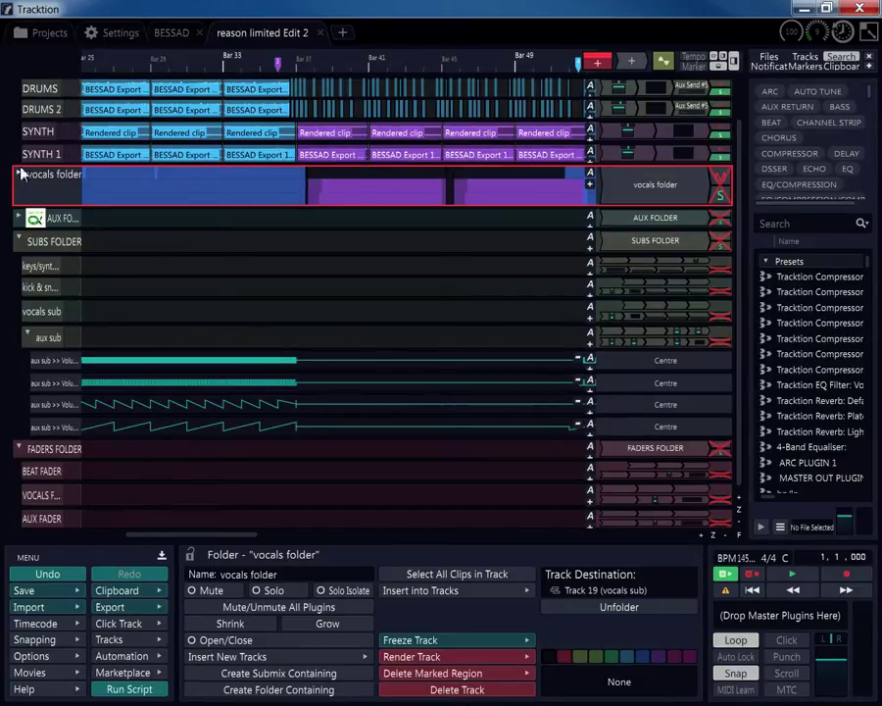
# - Enlarge the aux sub track to inspect its Volume & Pan plugins and second pan curve, and collapse its automation curves
pyautogui.click(678, 333)
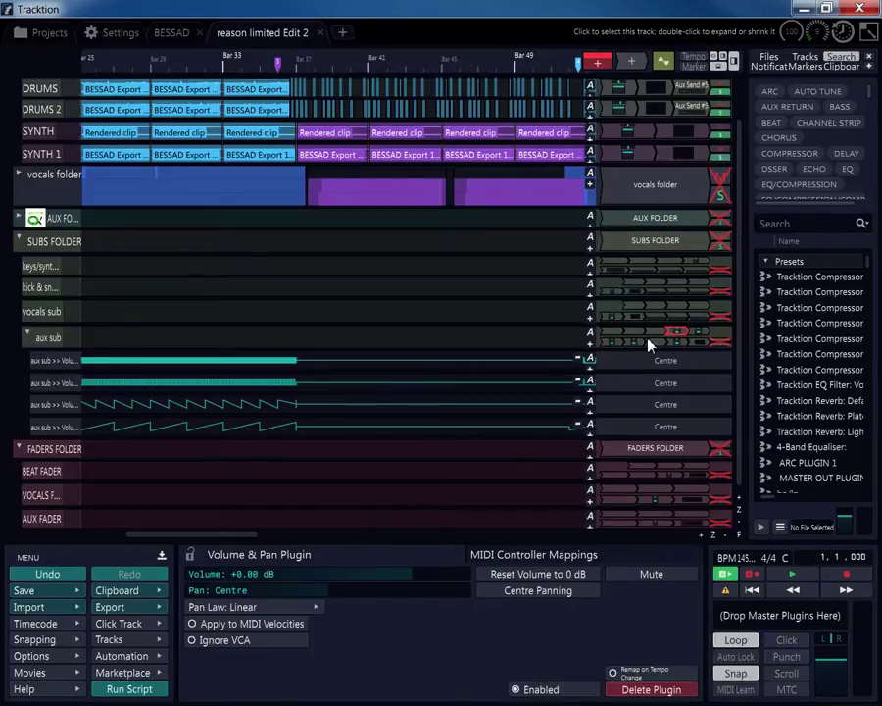
pyautogui.moveTo(588, 350); pyautogui.dragTo(588, 433)
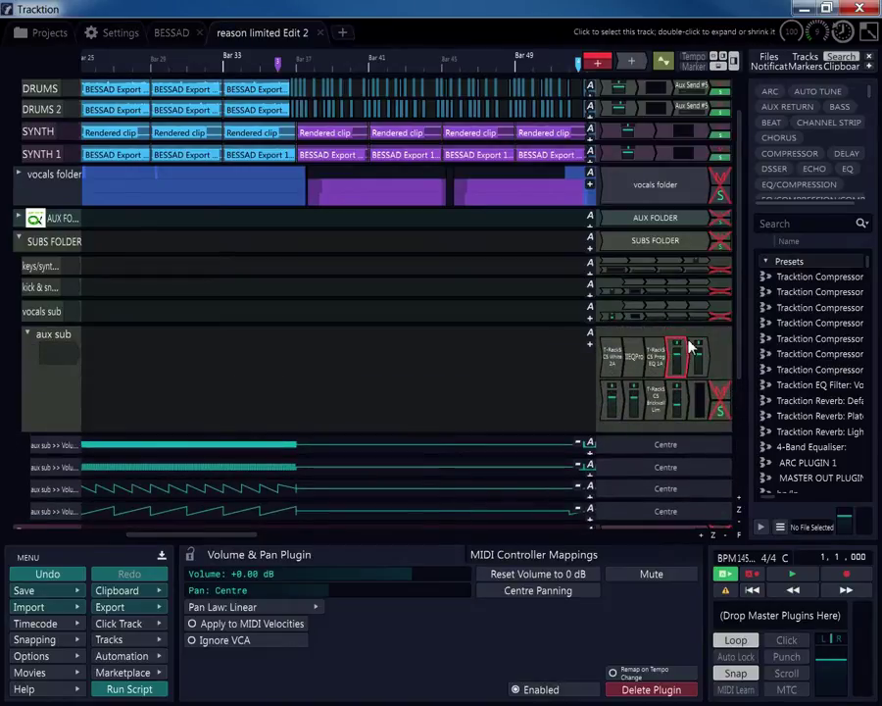
pyautogui.click(612, 397)
pyautogui.click(633, 398)
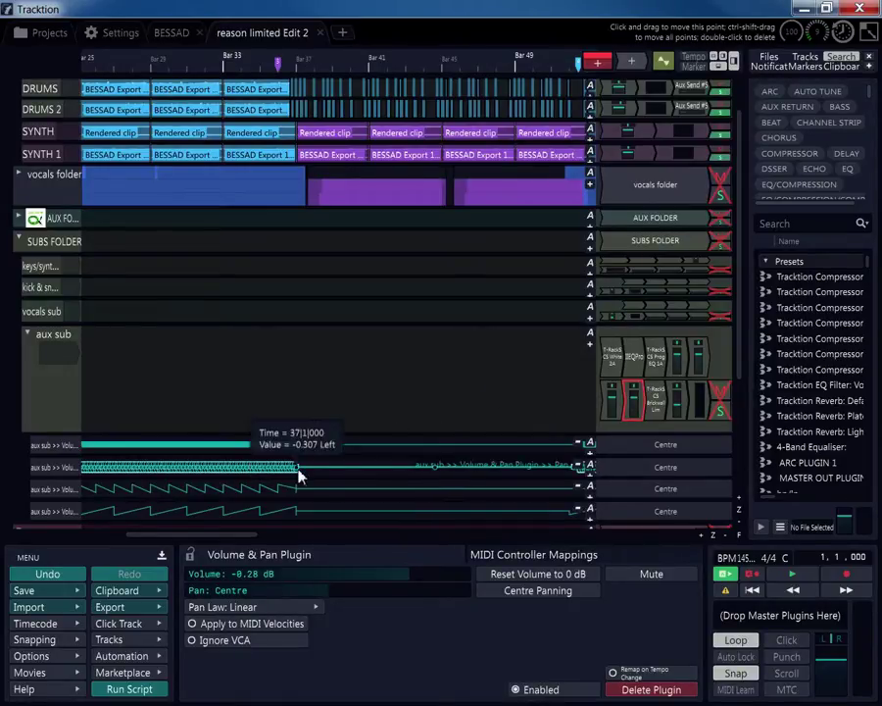
pyautogui.click(380, 469)
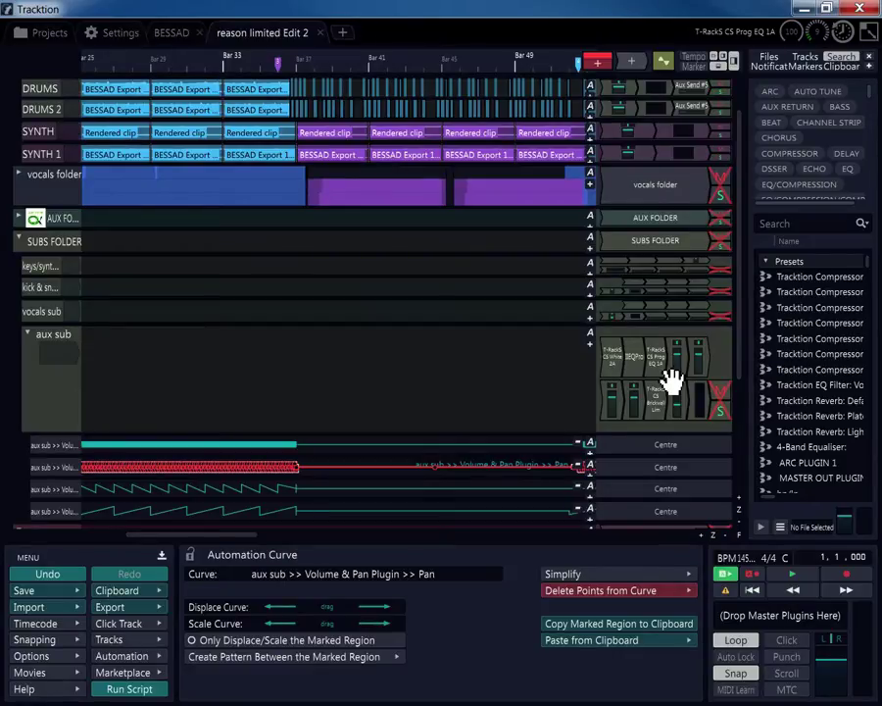
pyautogui.click(27, 334)
# - Check the track destination of the DRUMS and DRUMS 2 tracks
pyautogui.scroll(1, 51, 221)
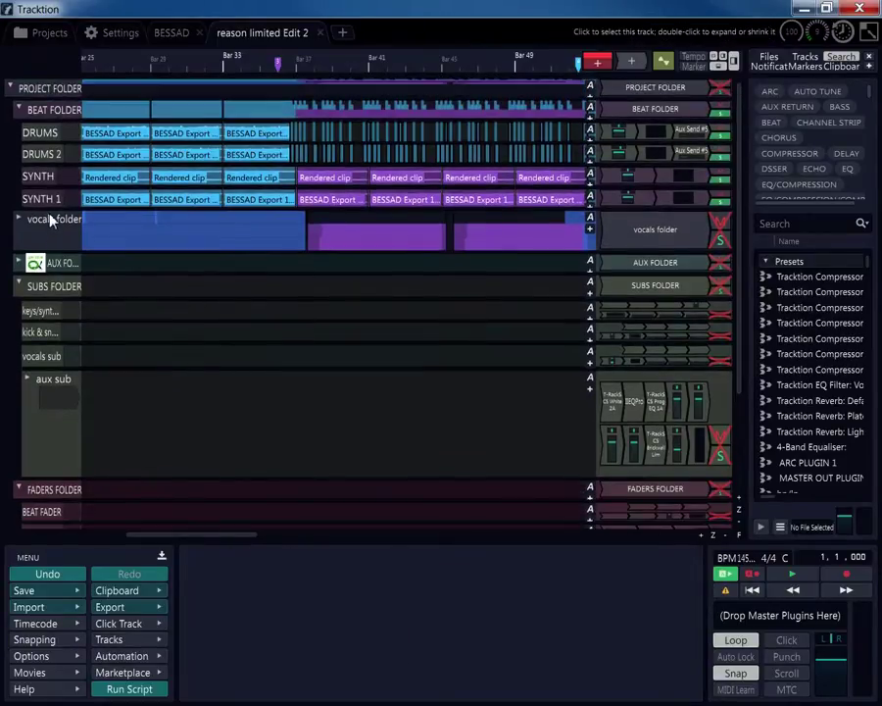
pyautogui.click(47, 136)
pyautogui.click(45, 154)
pyautogui.click(51, 137)
pyautogui.click(51, 156)
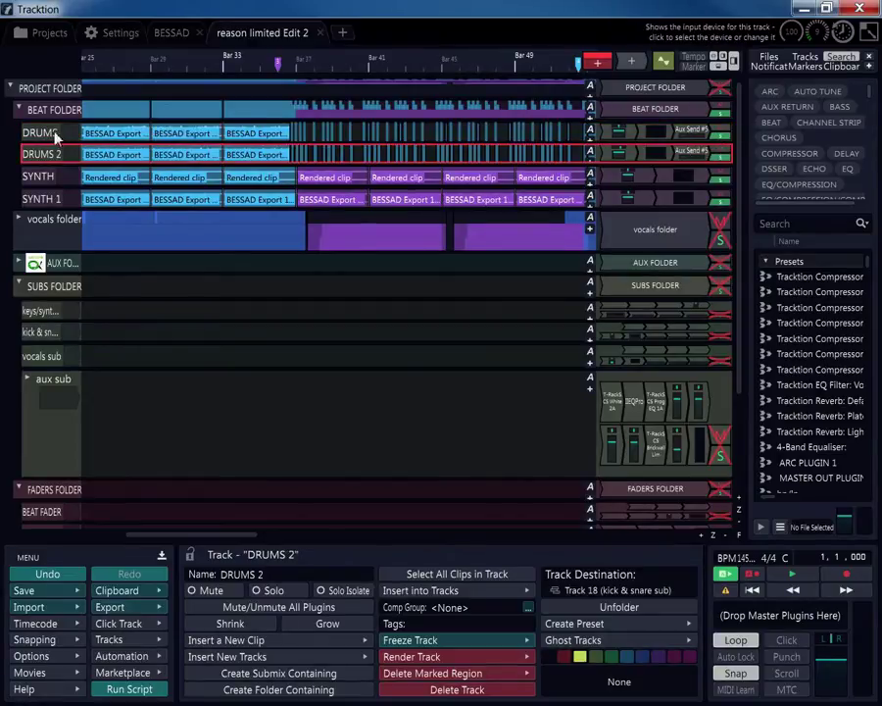
pyautogui.click(54, 137)
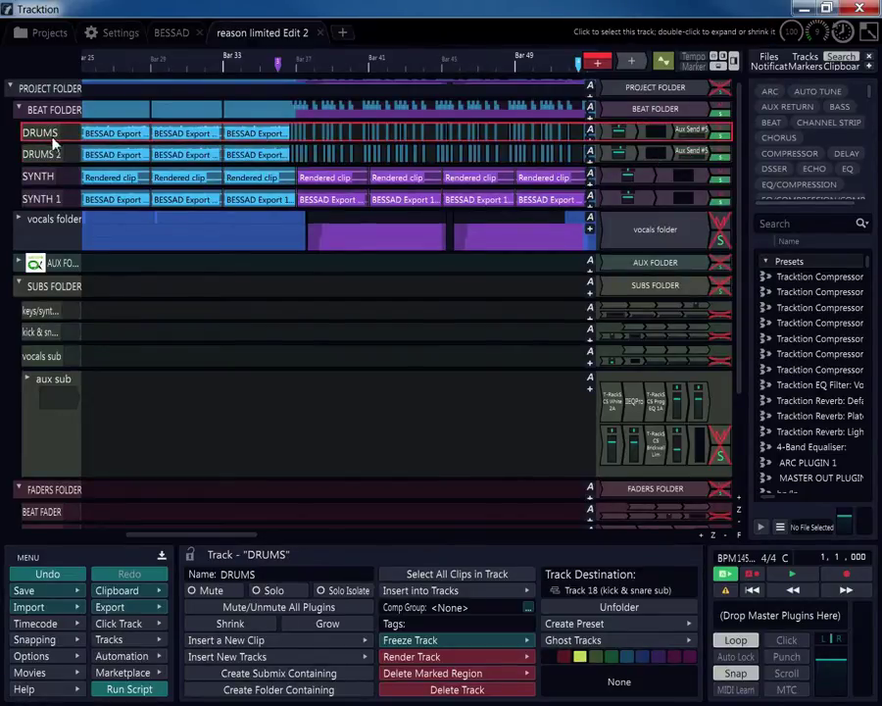
pyautogui.click(49, 155)
# - Check the track destination of the SYNTH and SYNTH 1 tracks
pyautogui.click(49, 178)
pyautogui.click(55, 199)
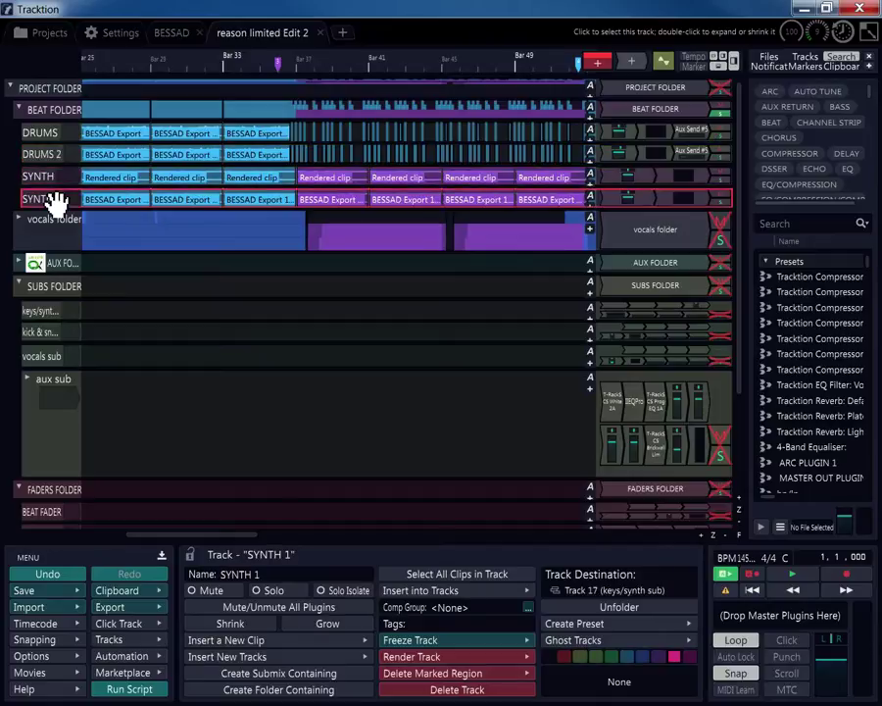
pyautogui.click(12, 177)
pyautogui.click(12, 198)
pyautogui.click(12, 177)
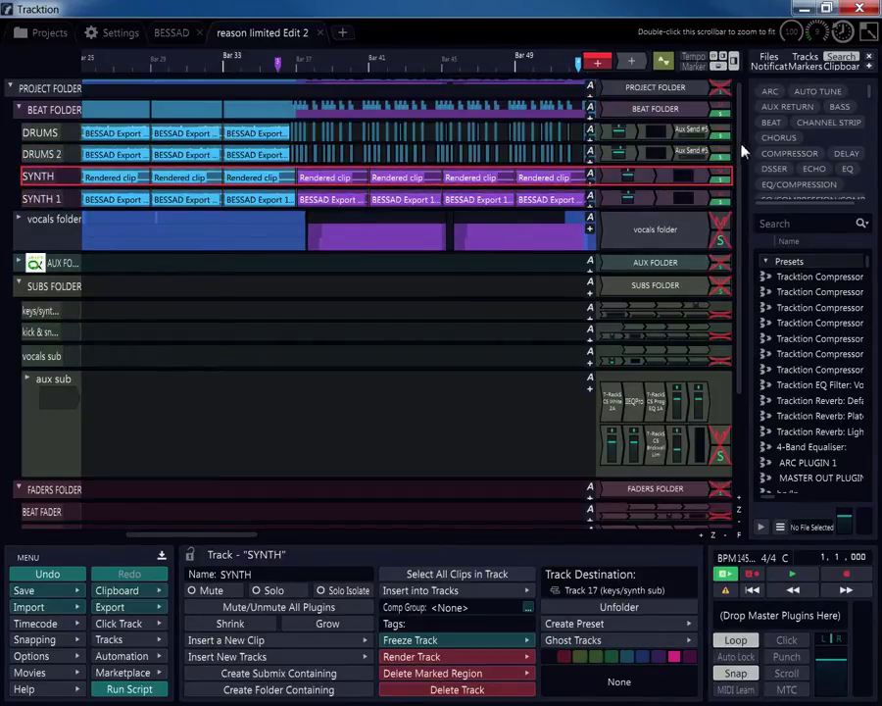
# - Set all tracks to default height and widen the plugin area to show the plugin chains of the sub and fader tracks
pyautogui.moveTo(742, 152); pyautogui.dragTo(745, 338)
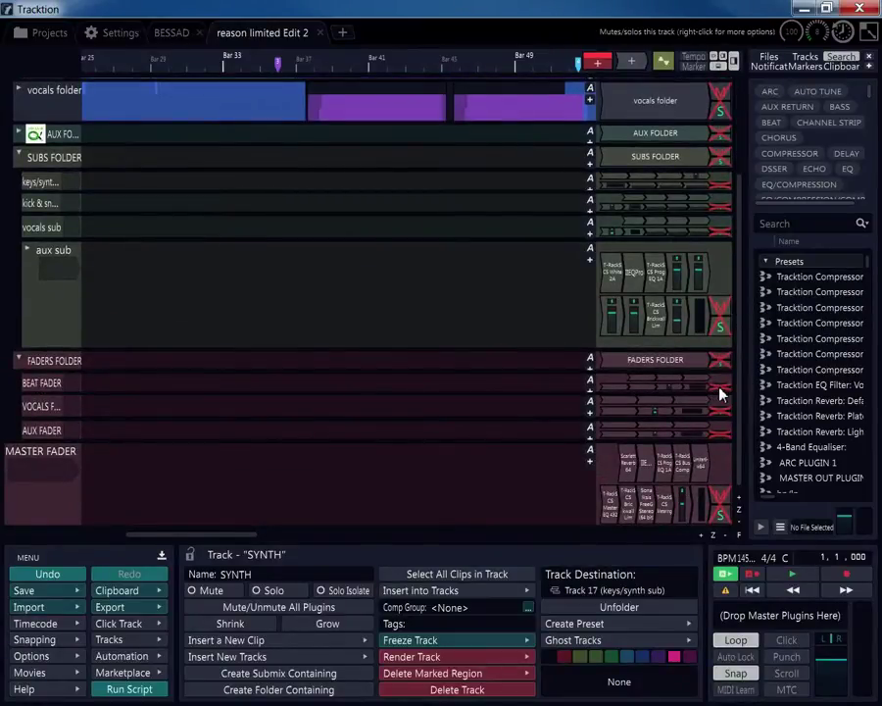
pyautogui.moveTo(578, 441); pyautogui.dragTo(582, 510)
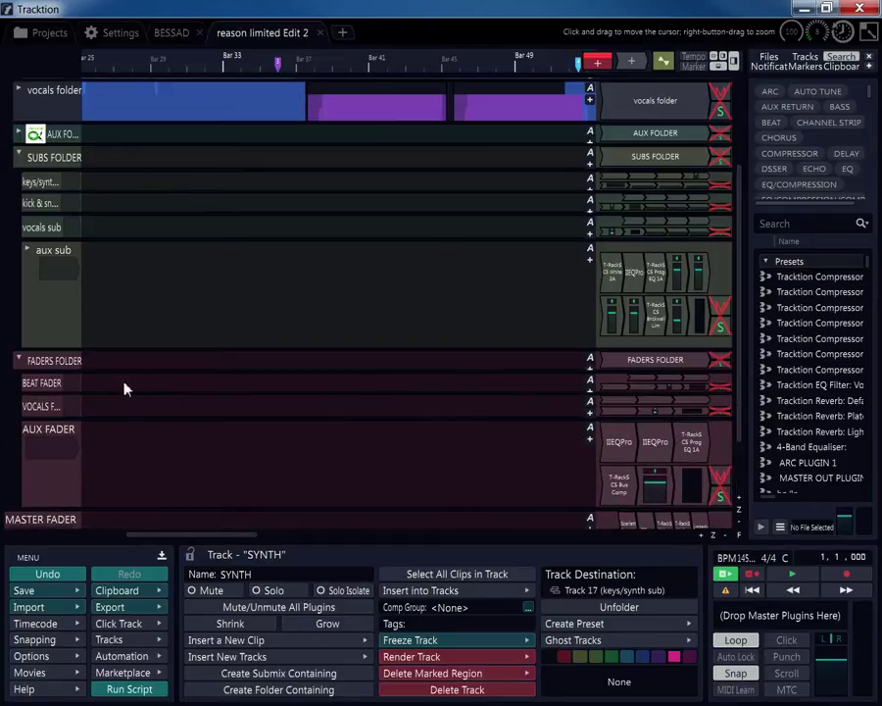
pyautogui.click(125, 639)
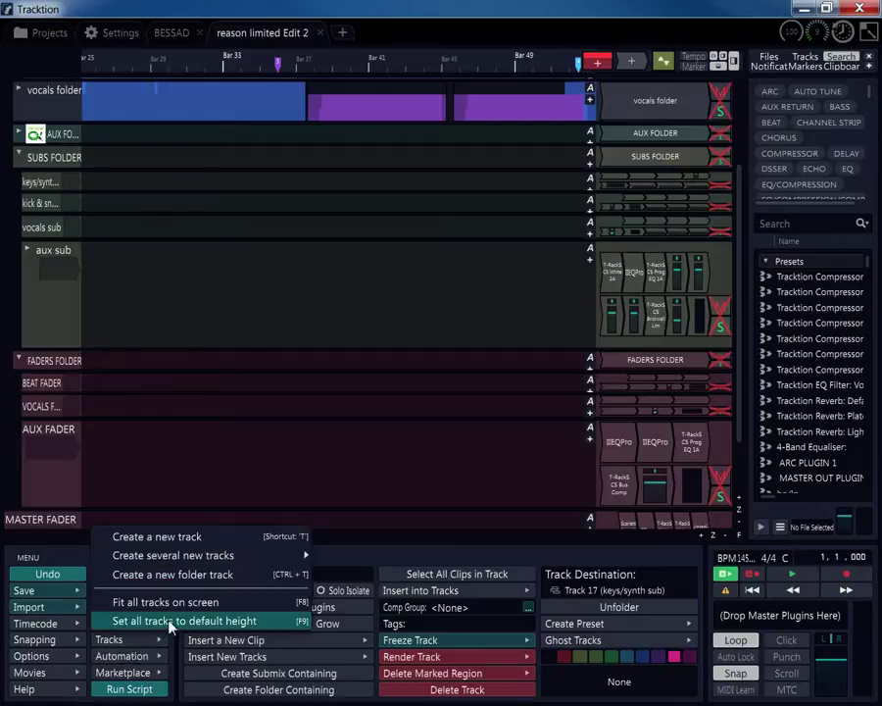
pyautogui.click(171, 622)
pyautogui.scroll(-6, 681, 324)
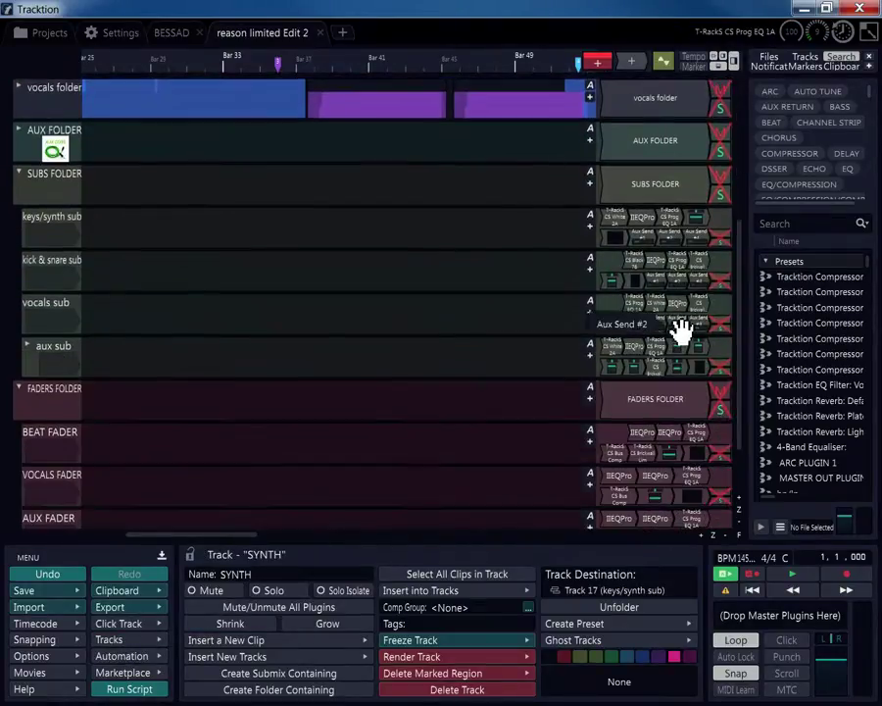
pyautogui.moveTo(597, 314); pyautogui.dragTo(306, 312)
pyautogui.scroll(-3, 378, 337)
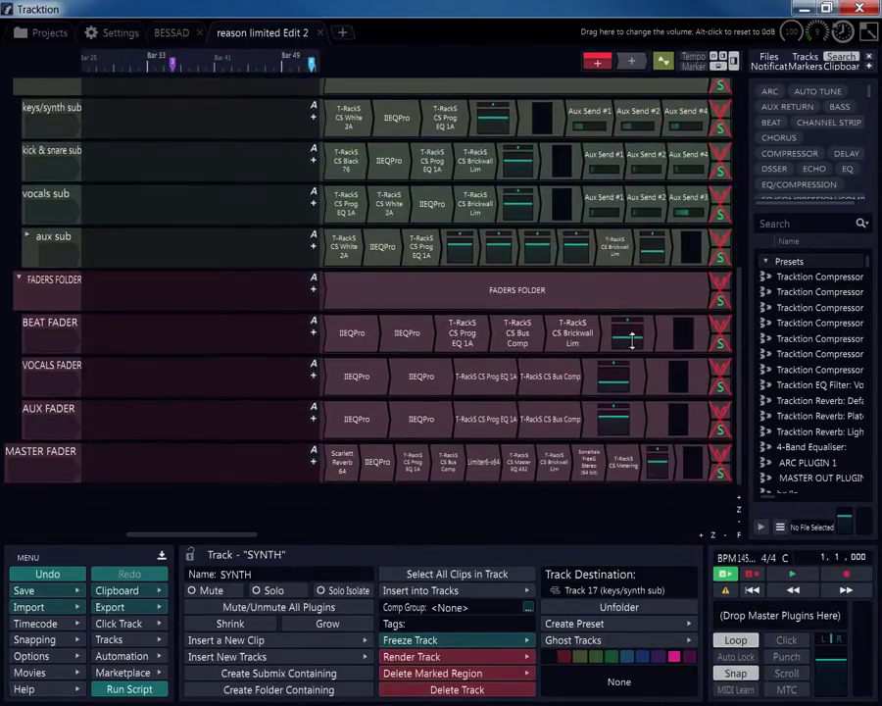
# - Play the edit with the BEAT FADER soloed and the kick & snare sub unsoloed to check the synth levels
pyautogui.click(722, 344)
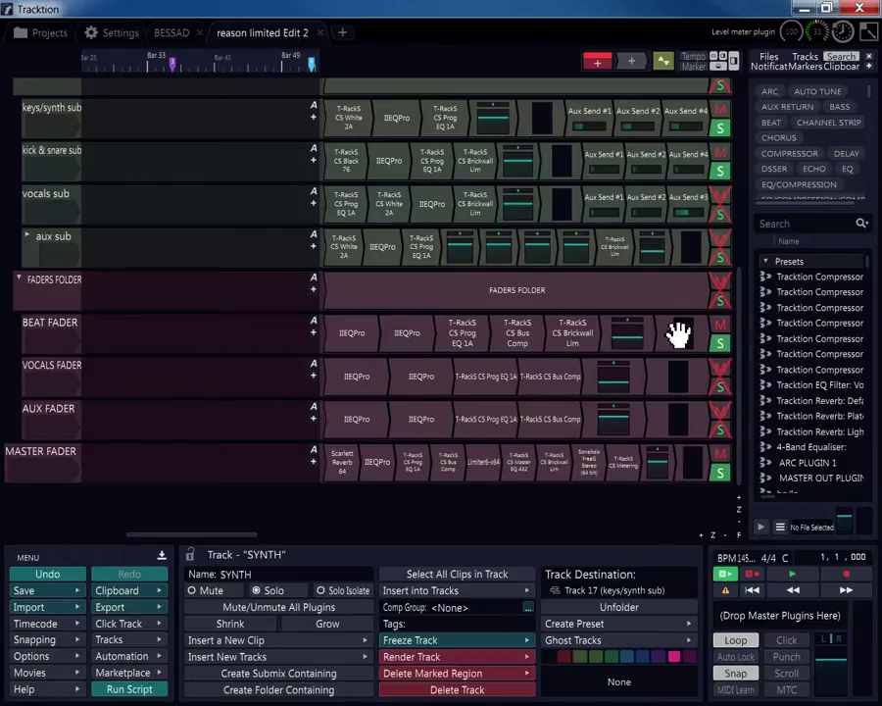
pyautogui.moveTo(740, 305); pyautogui.dragTo(749, 238)
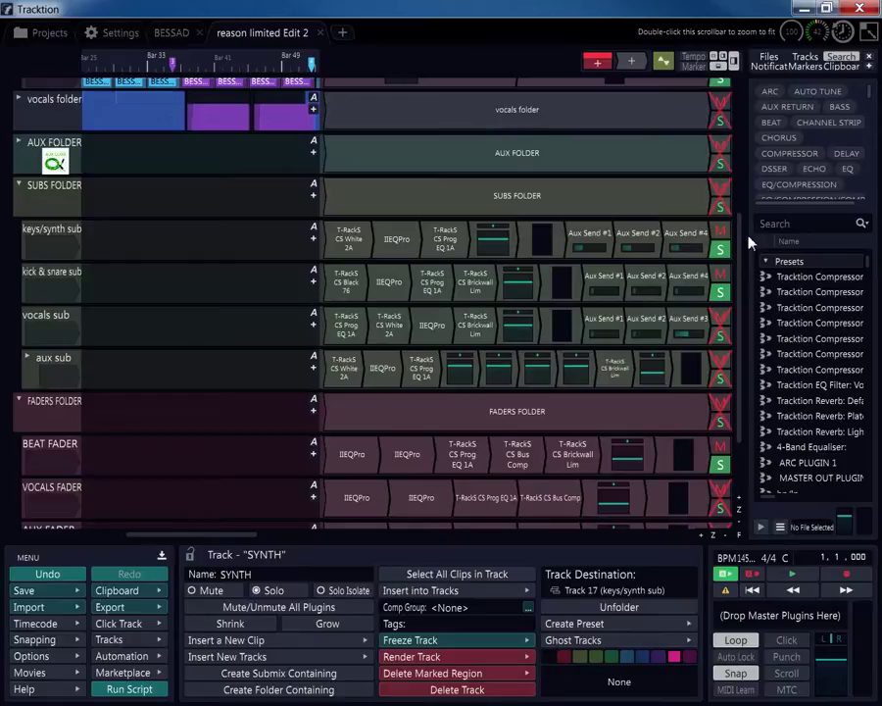
pyautogui.click(722, 294)
pyautogui.click(791, 574)
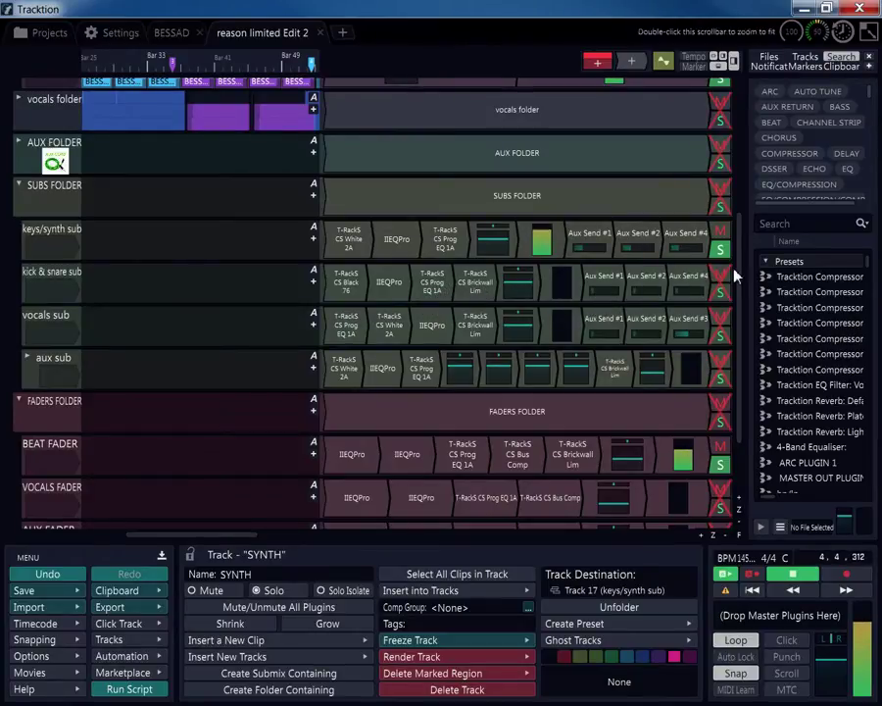
pyautogui.scroll(3, 740, 284)
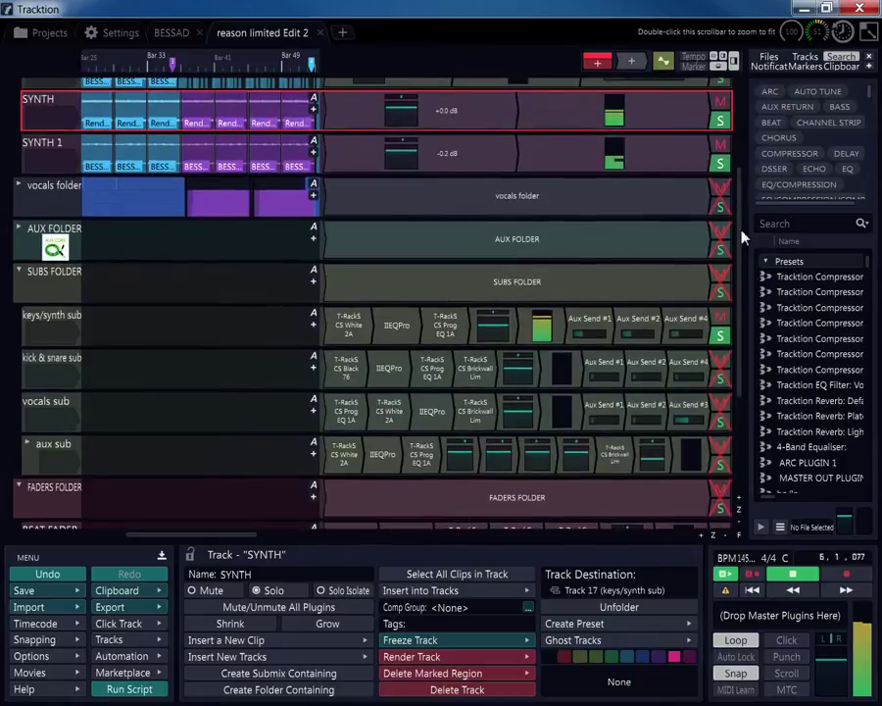
# - Toggle the aux sub's solo during playback to compare the synths with and without its parallel processing
pyautogui.scroll(-3, 740, 284)
pyautogui.scroll(-2, 740, 289)
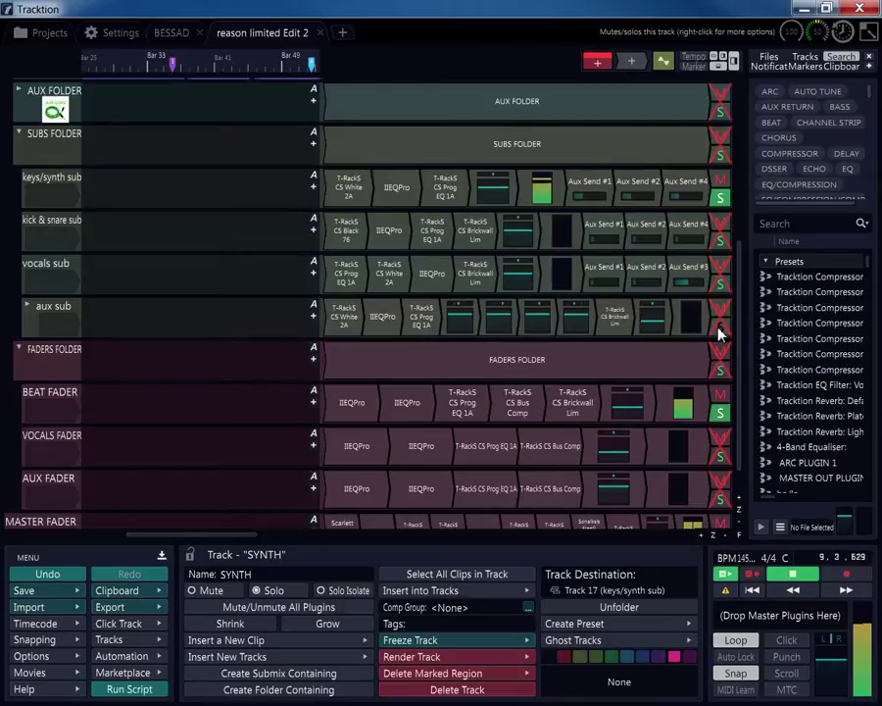
pyautogui.click(721, 329)
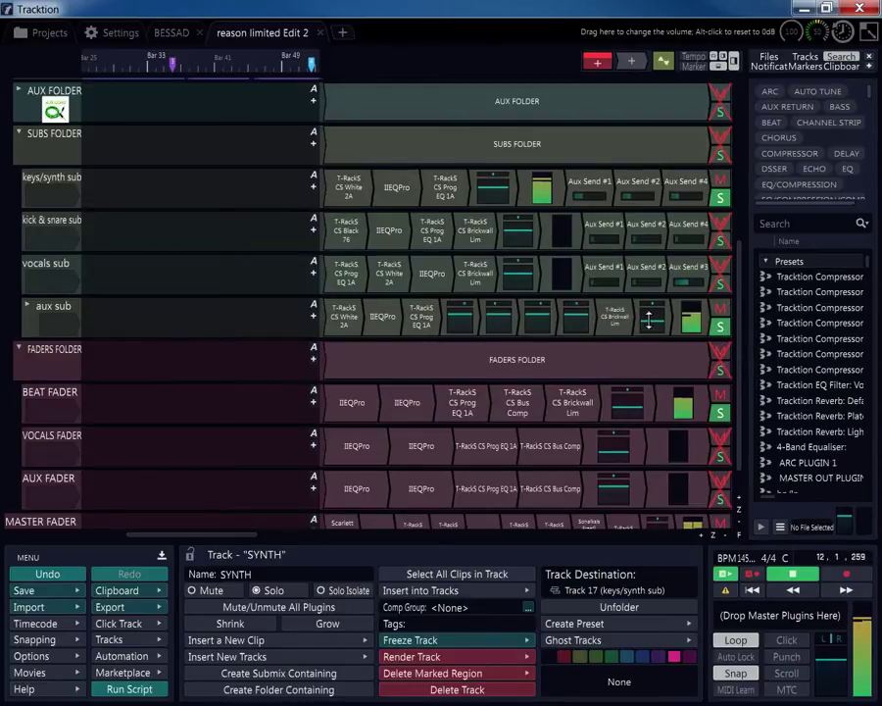
pyautogui.click(720, 327)
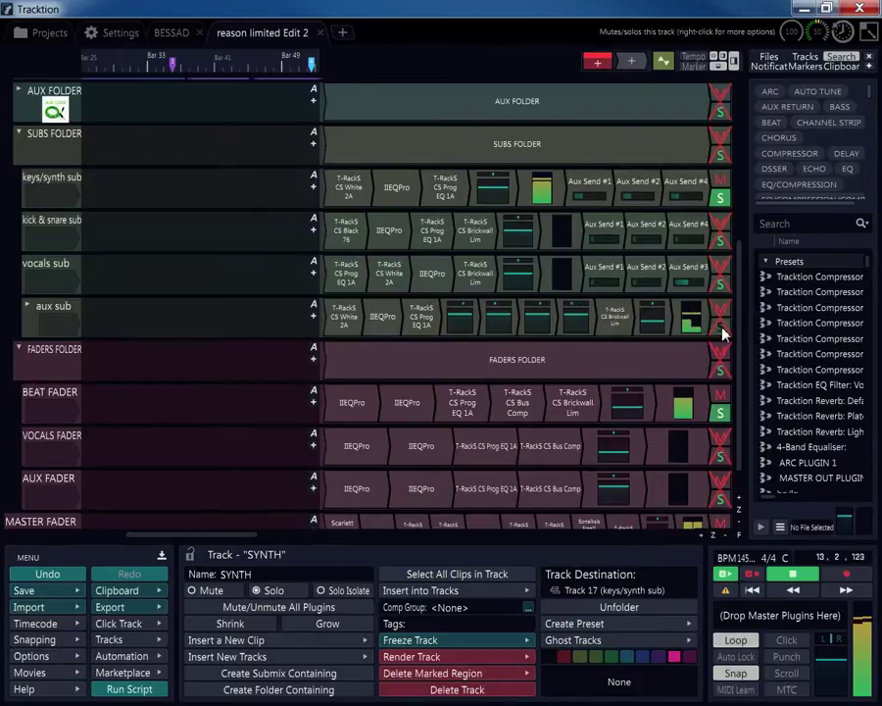
pyautogui.click(721, 332)
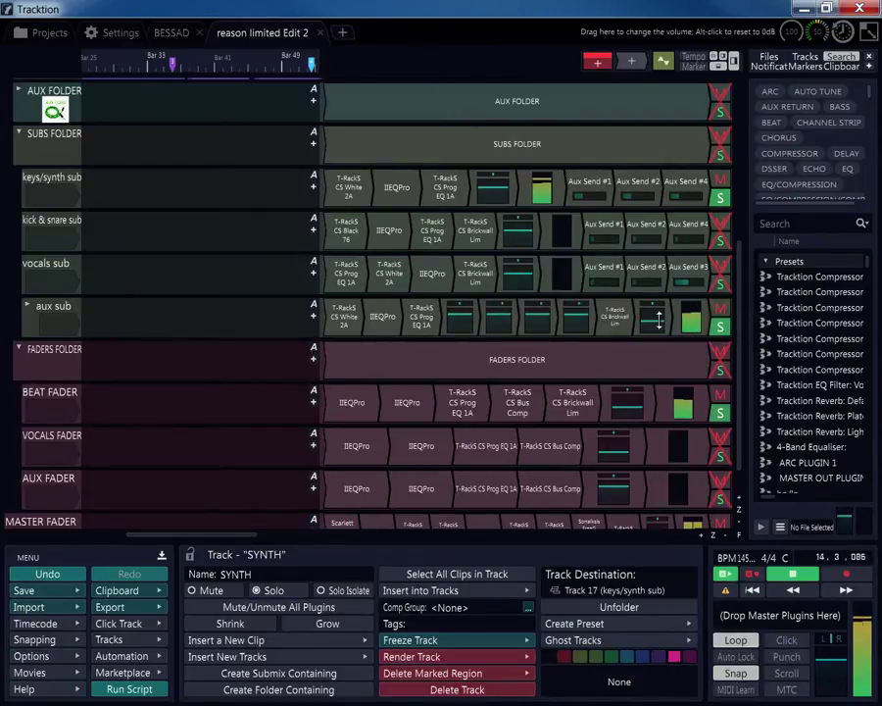
# - Set the aux sub's volume to -6.04 dB and toggle its solo to compare the synth sound with and without it
pyautogui.moveTo(654, 318); pyautogui.dragTo(679, 278)
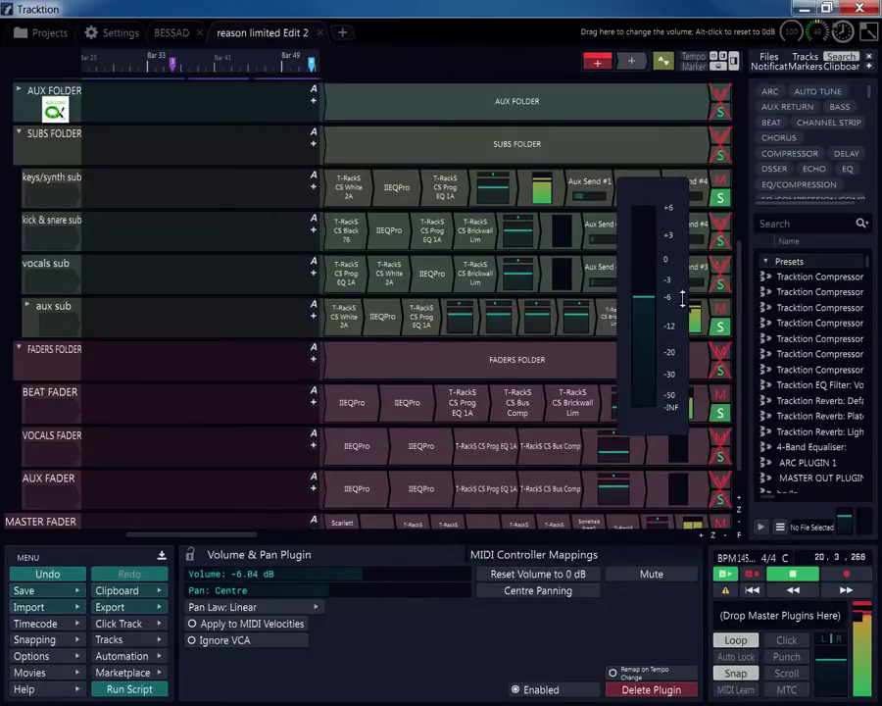
pyautogui.moveTo(684, 300); pyautogui.dragTo(683, 300)
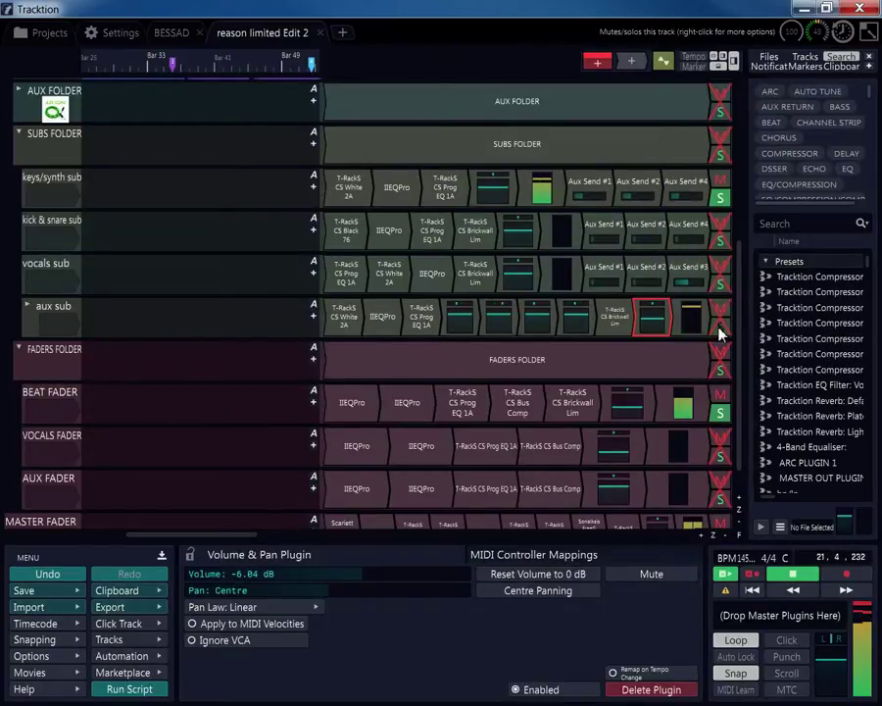
pyautogui.click(720, 330)
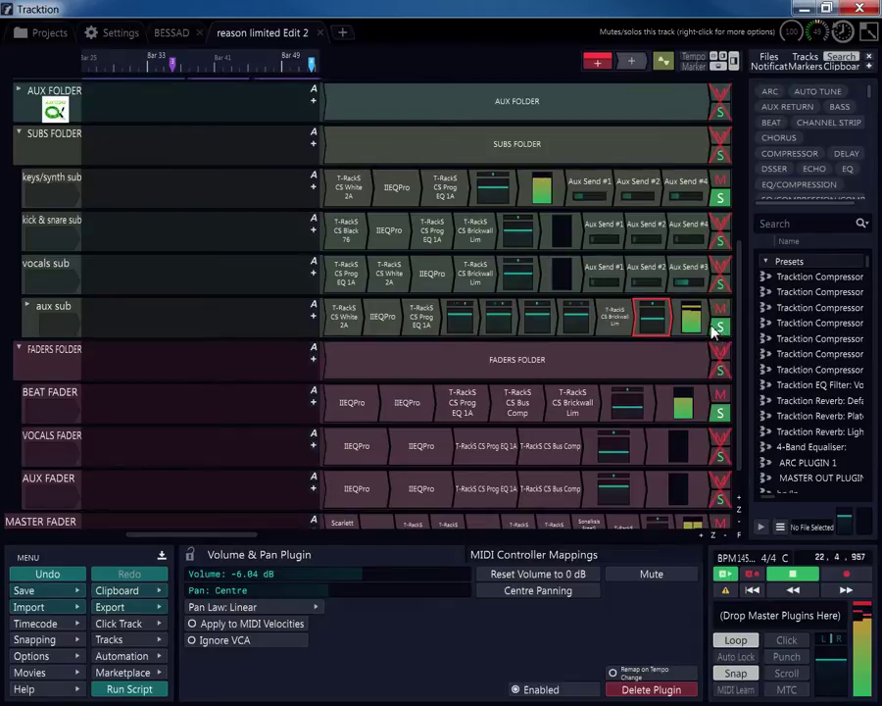
pyautogui.click(719, 330)
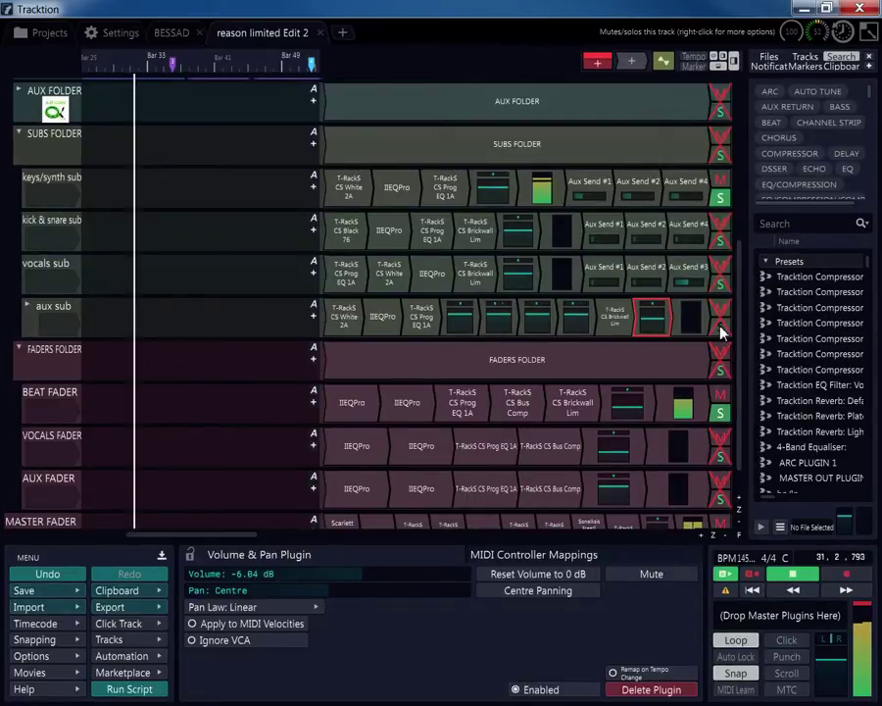
# - Lower the aux sub's volume to -8.44 dB and play from the edit's start with the kick & snare sub soloed instead of the keys/synth sub
pyautogui.click(653, 323)
pyautogui.moveTo(652, 324); pyautogui.dragTo(655, 337)
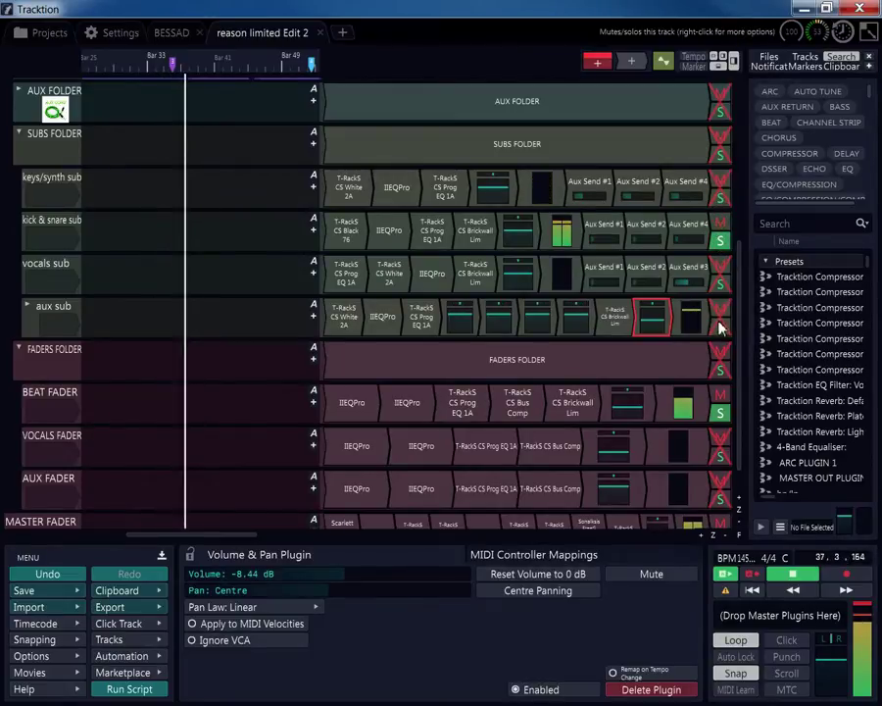
pyautogui.click(748, 589)
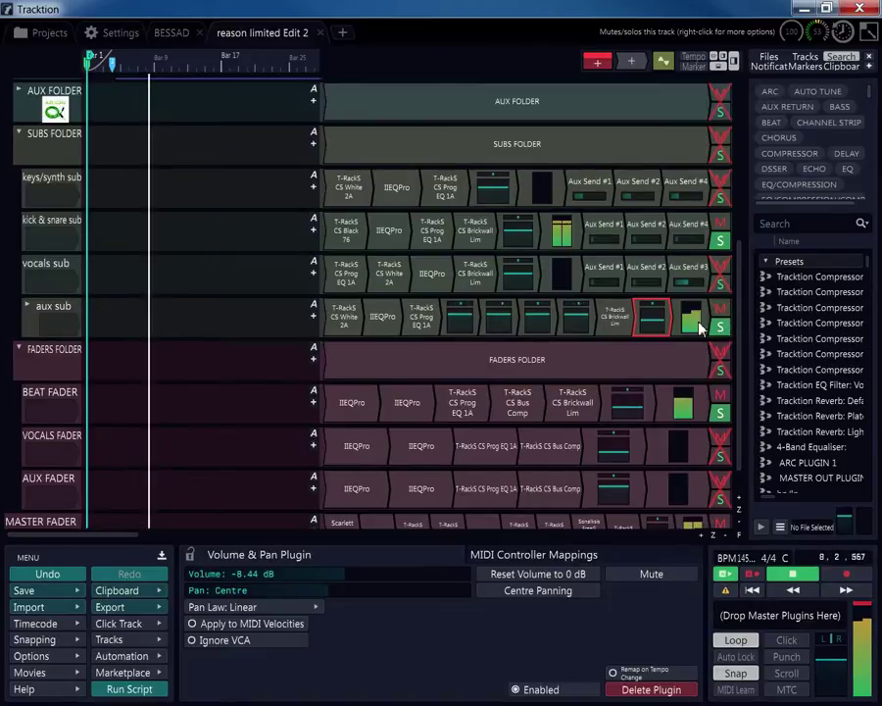
# - Audition the aux sub on the drums at -0.37 dB and set its volume to -7.07 dB
pyautogui.moveTo(652, 317); pyautogui.dragTo(664, 279)
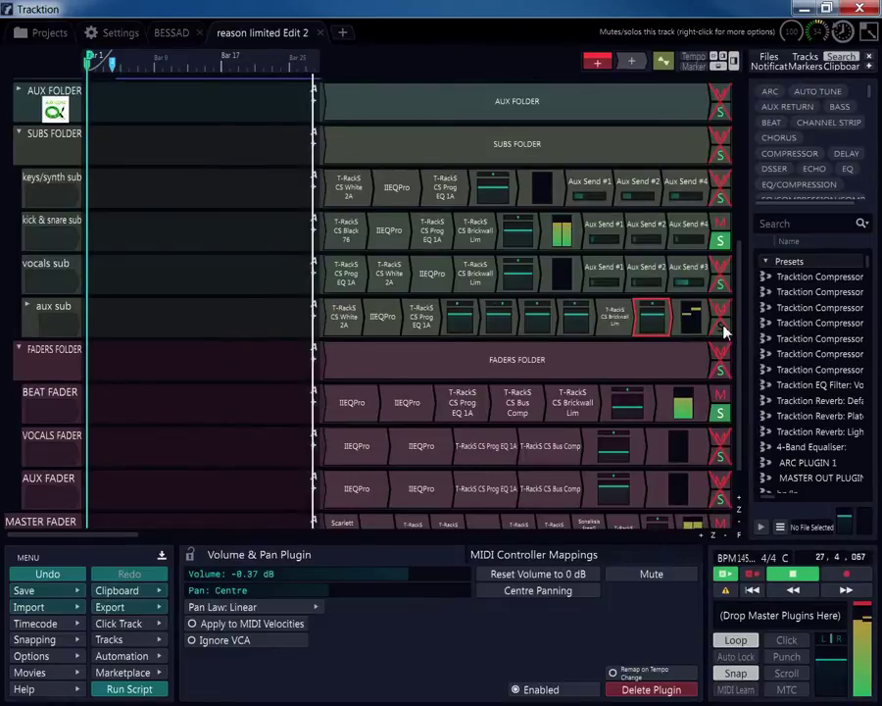
pyautogui.click(688, 318)
pyautogui.moveTo(652, 318); pyautogui.dragTo(652, 356)
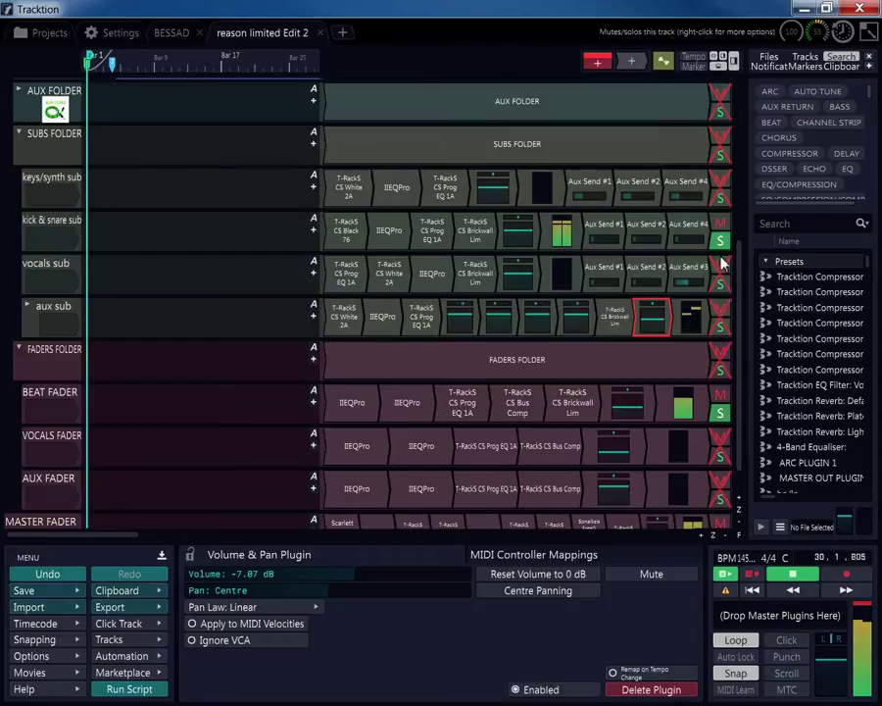
# - Solo the keys/synth sub alongside the kick & snare sub, and stop playback at the start of the edit after listening
pyautogui.click(721, 198)
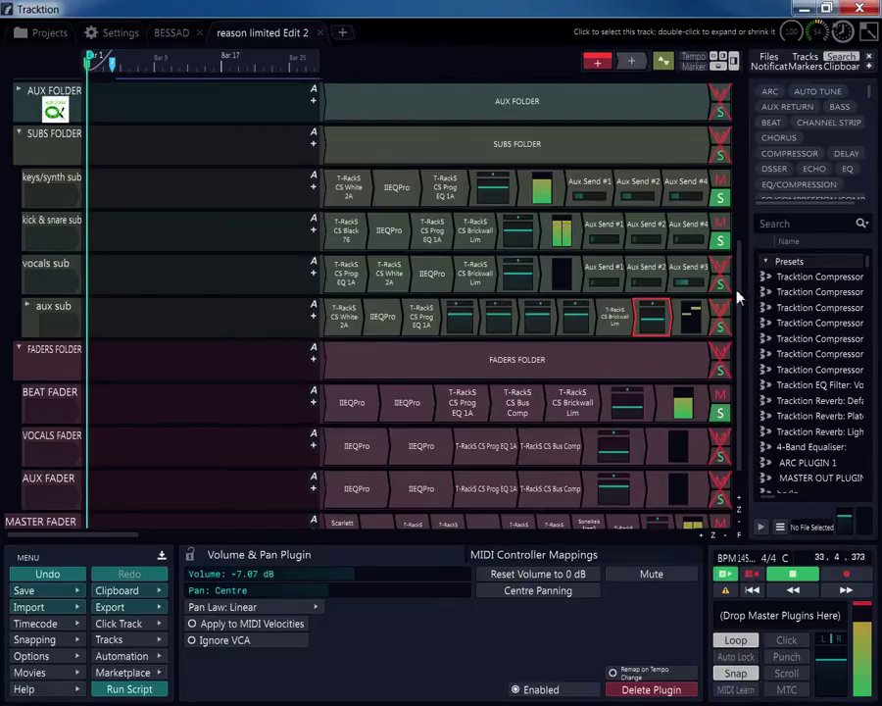
pyautogui.scroll(3, 737, 288)
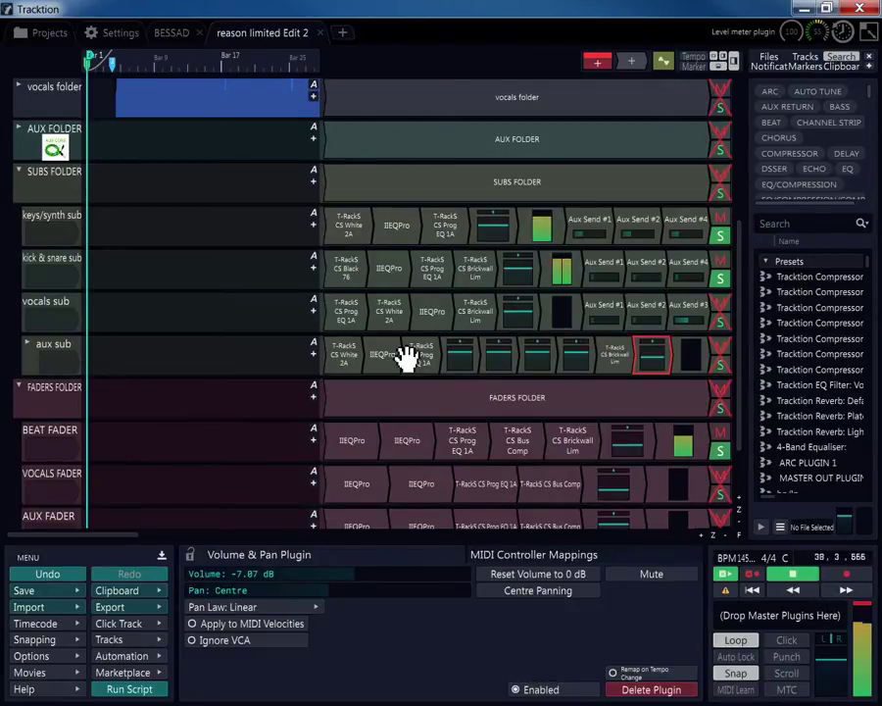
pyautogui.scroll(-5, 254, 310)
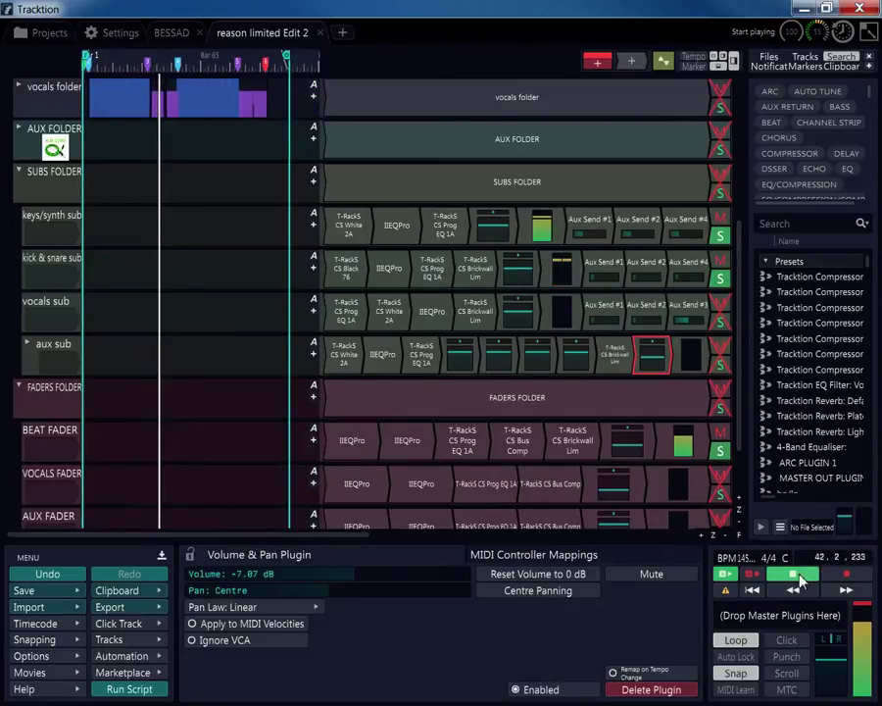
pyautogui.moveTo(732, 388); pyautogui.dragTo(735, 135)
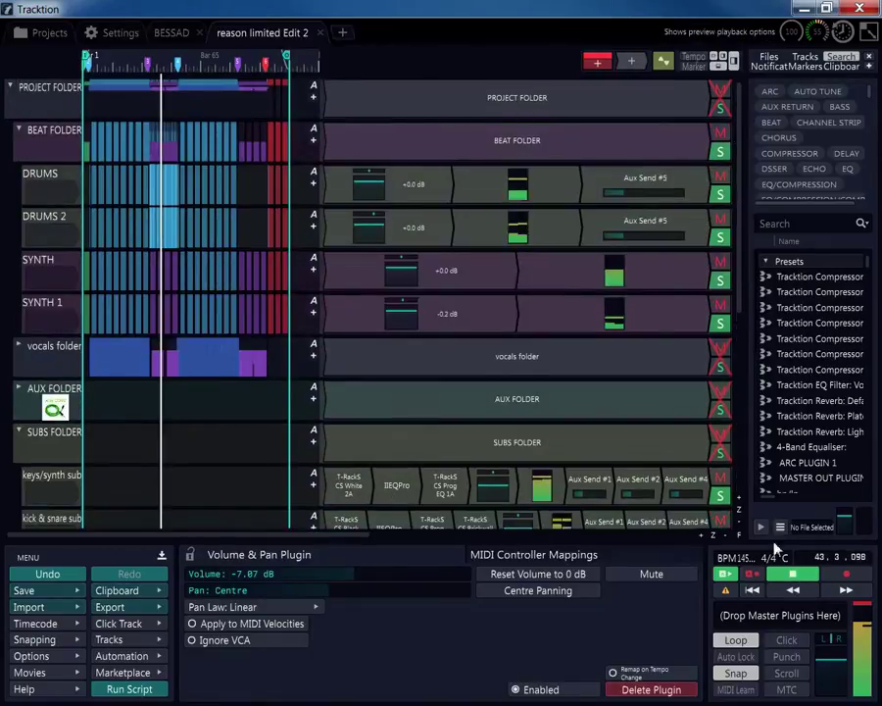
pyautogui.click(784, 576)
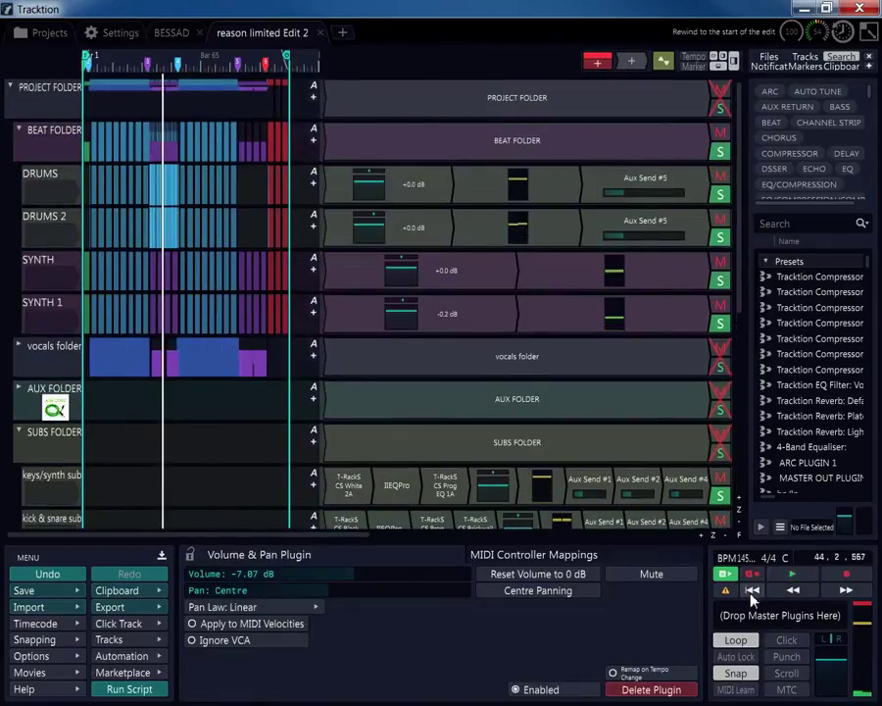
pyautogui.click(751, 590)
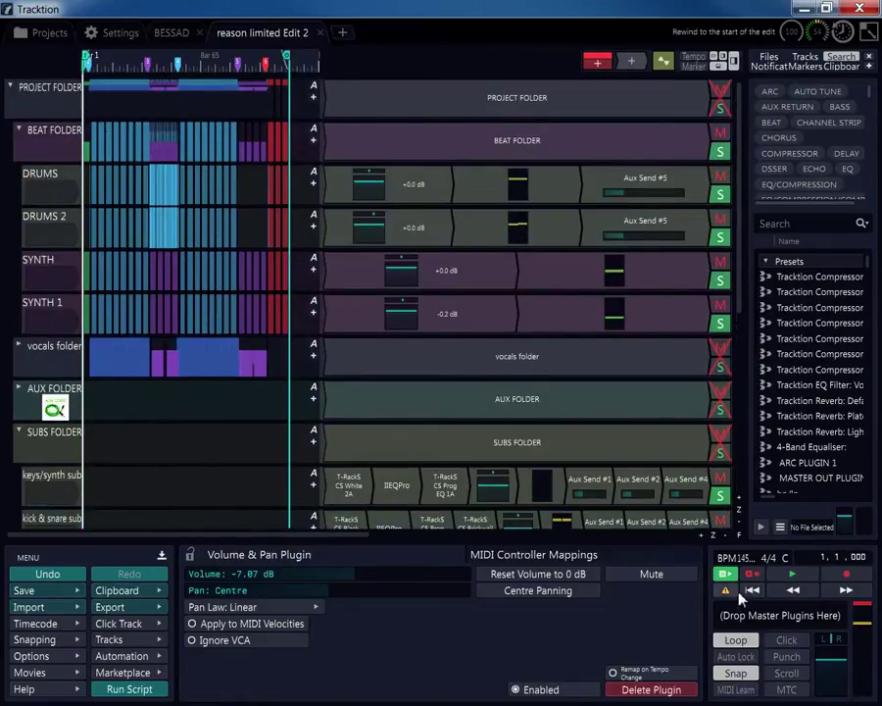
# - Preview the exported audio file SUICIDE IN THE PAINT in the reason limited project
pyautogui.click(53, 38)
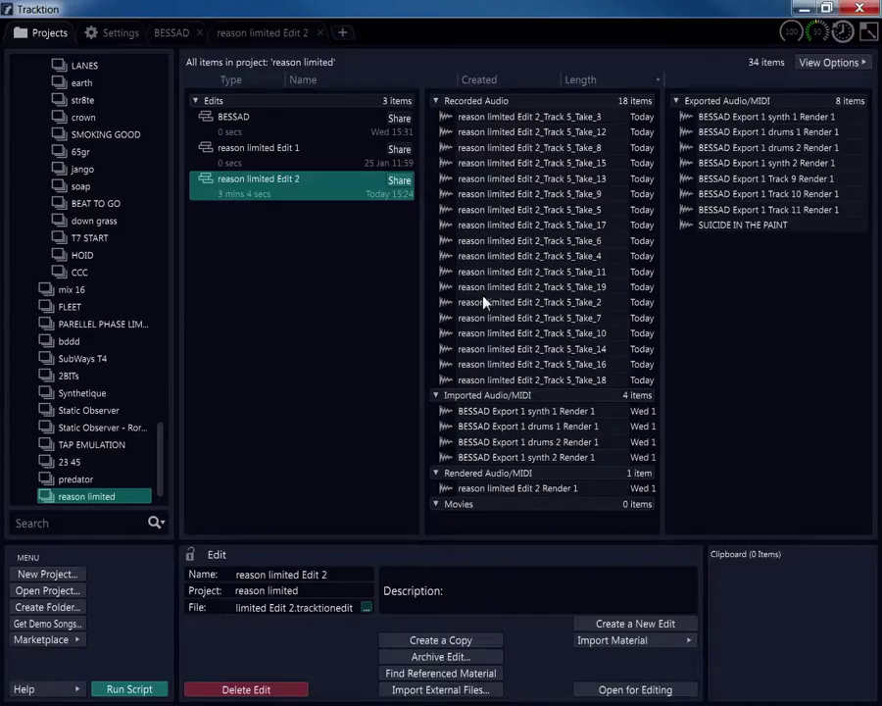
pyautogui.click(241, 35)
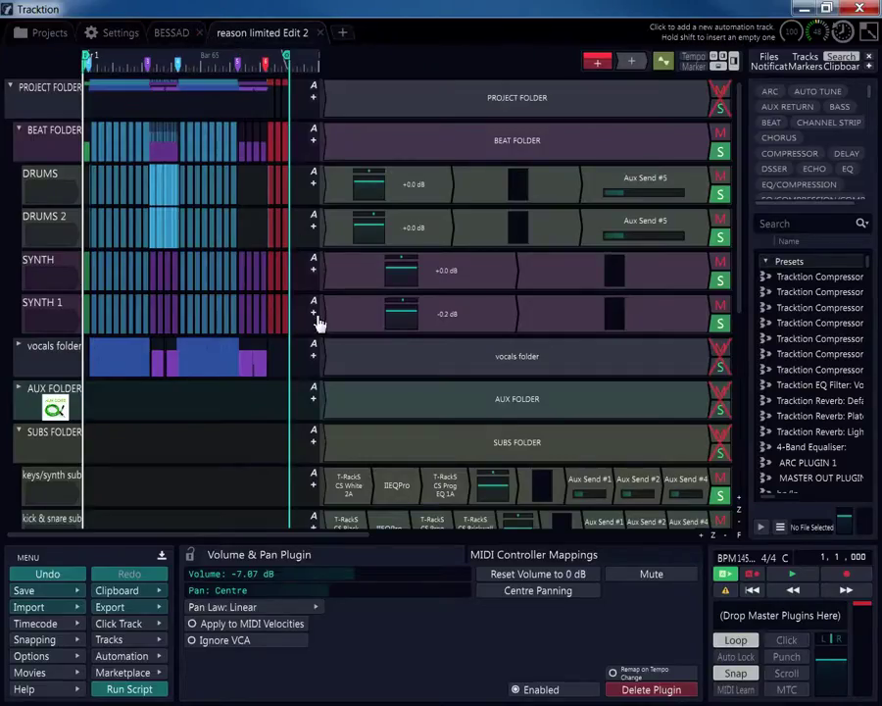
pyautogui.moveTo(321, 312); pyautogui.dragTo(560, 326)
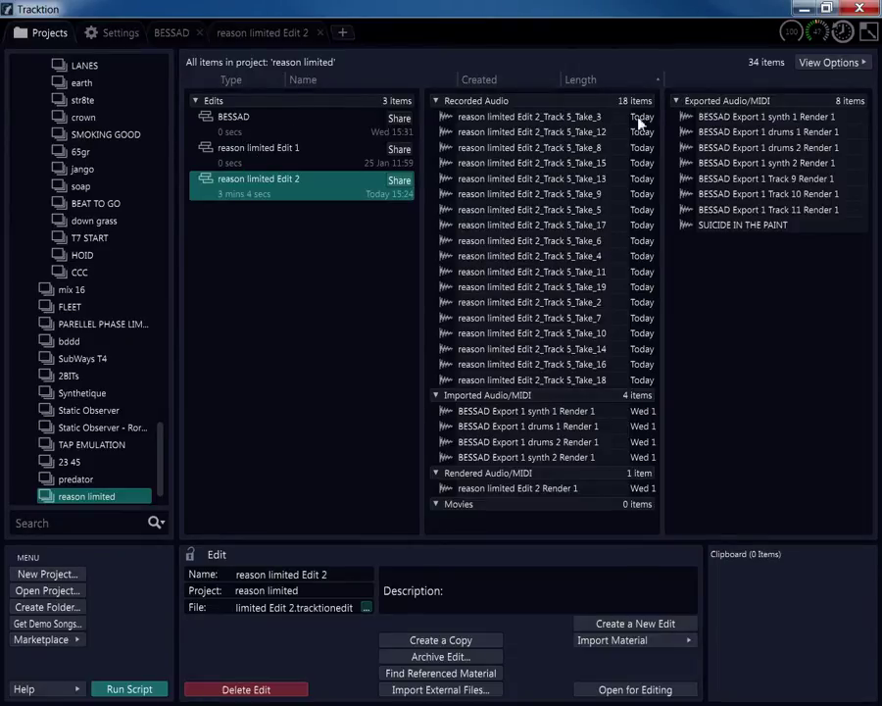
pyautogui.click(750, 225)
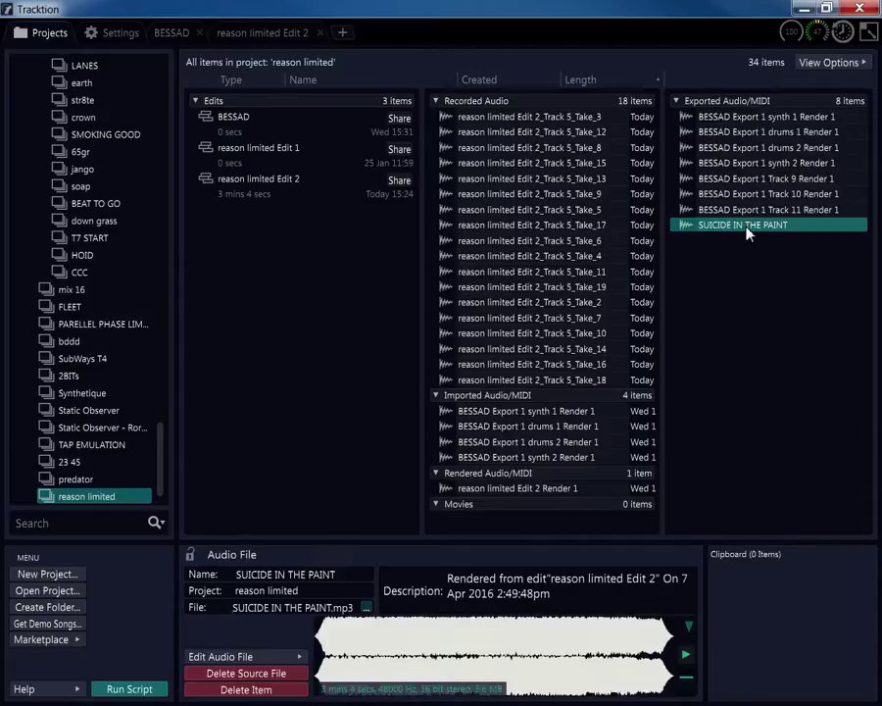
pyautogui.click(687, 655)
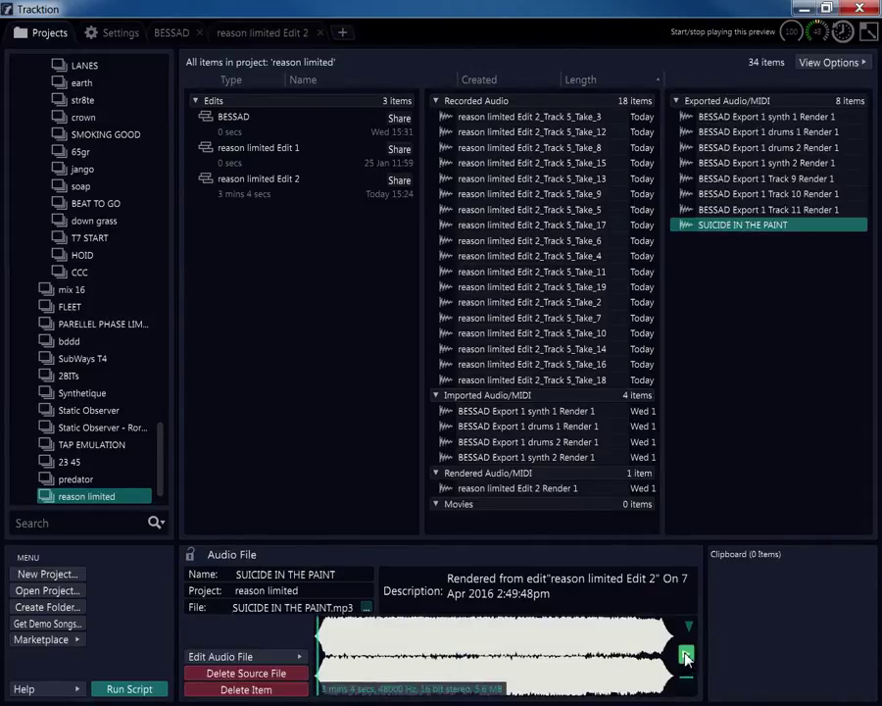